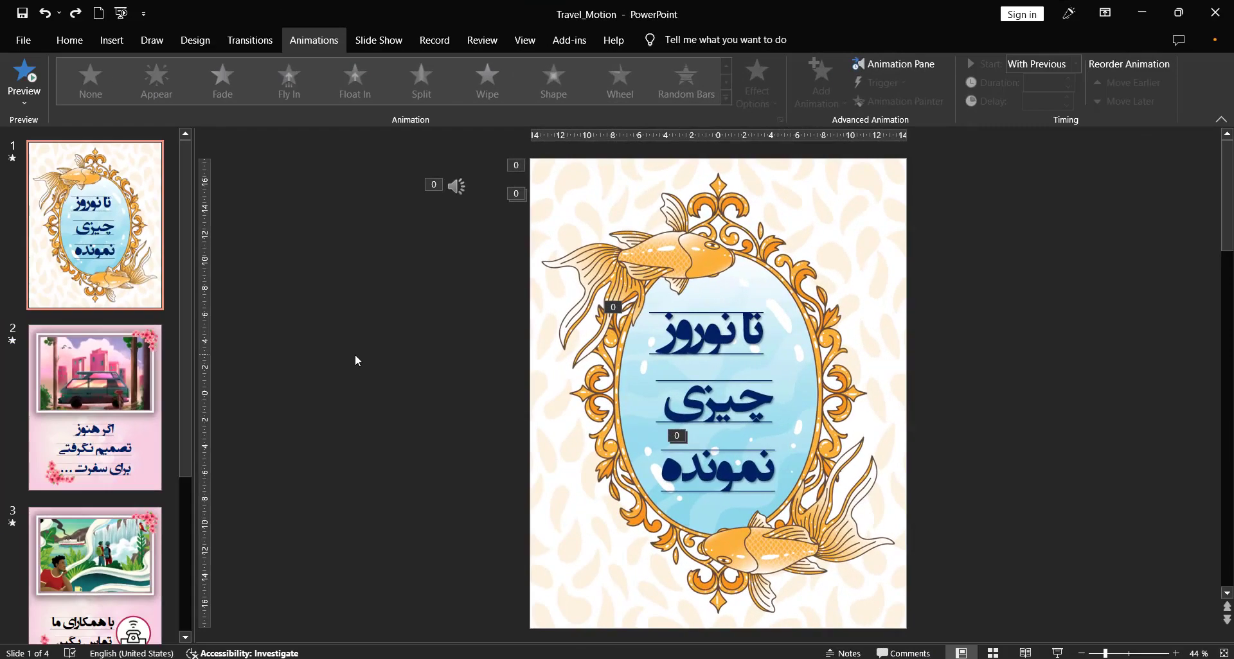
Scroll through the four Travel_Motion slide thumbnails.
scroll(133, 411, down, 4)
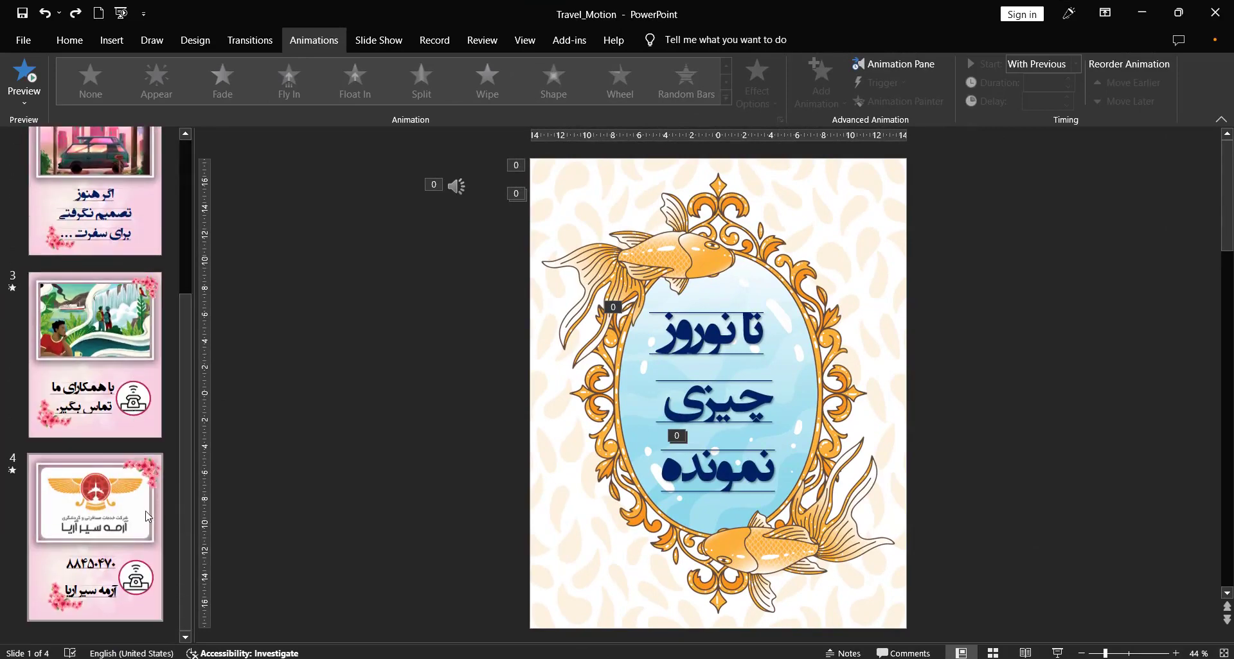
scroll(149, 508, up, 2)
scroll(148, 506, up, 3)
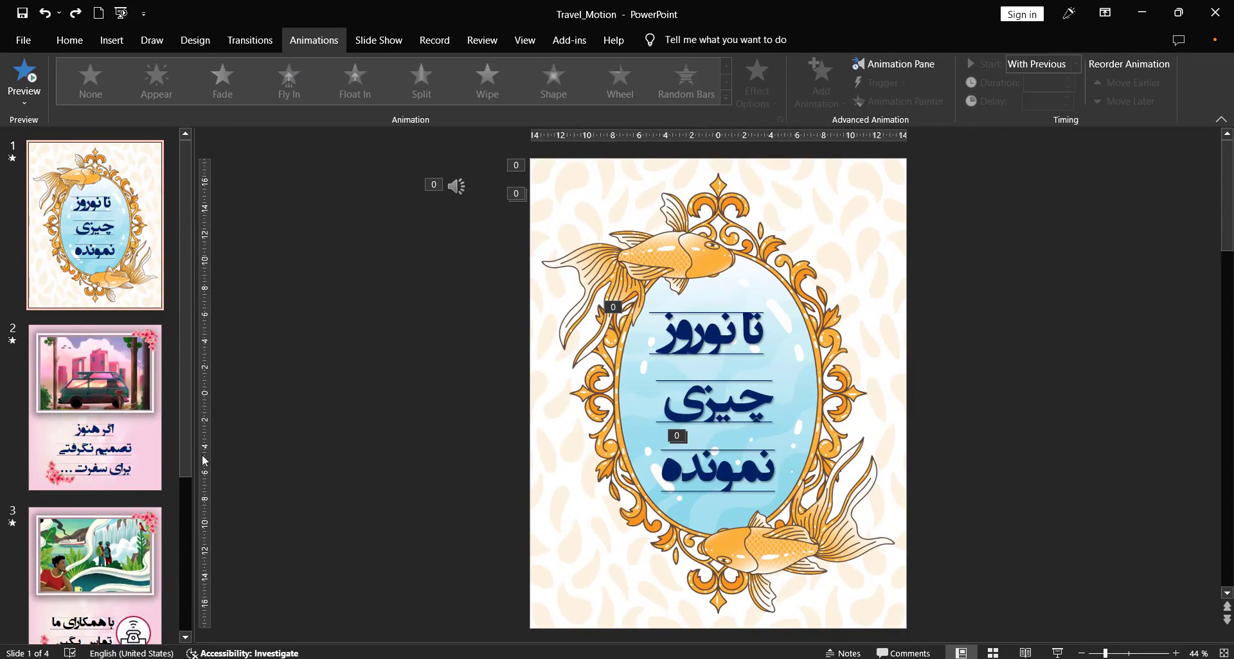
drag(184, 446, 192, 600)
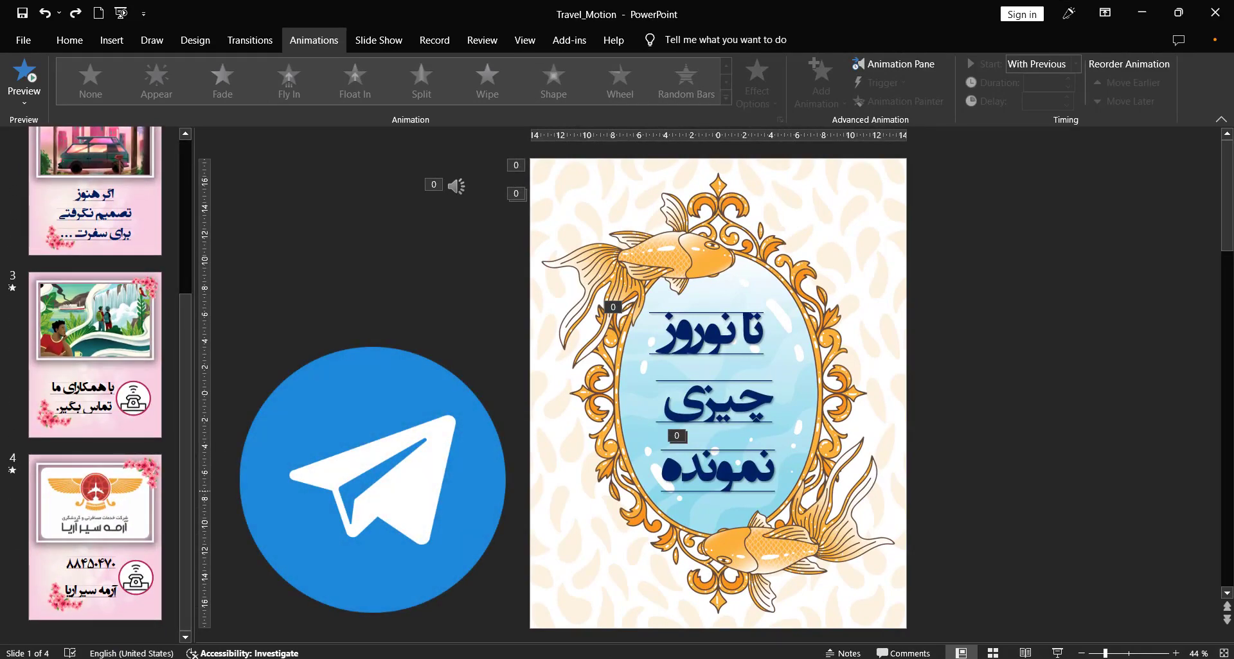
scroll(157, 302, up, 3)
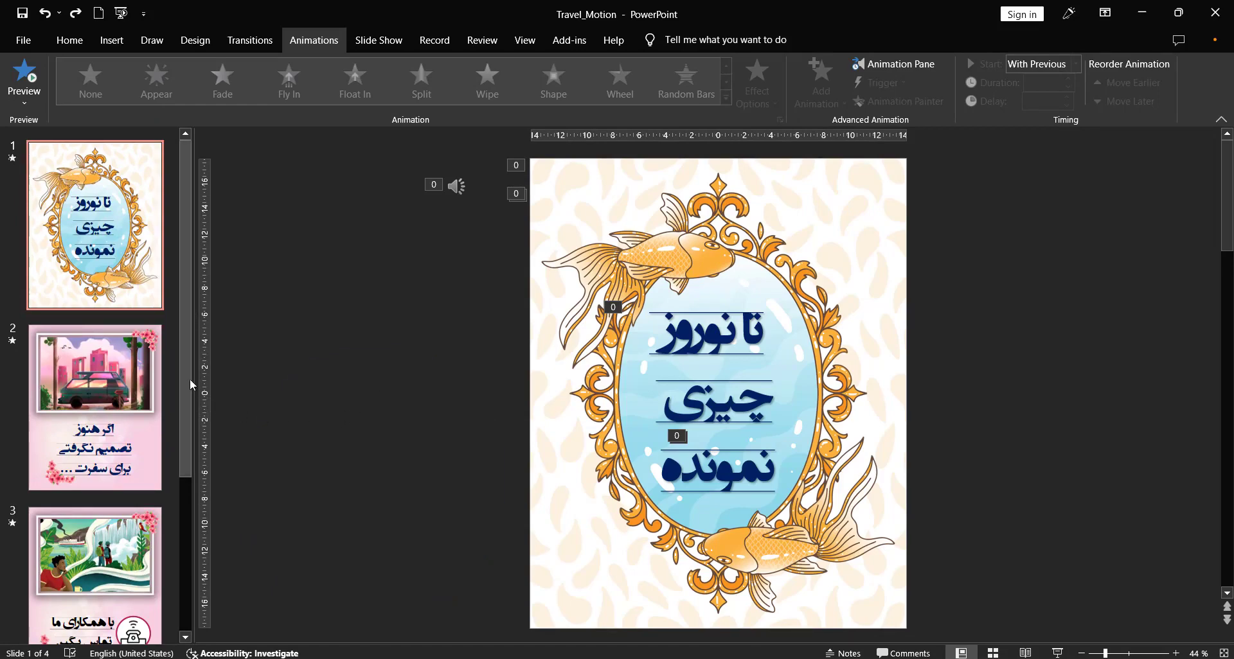
Jump between the first and last slides with Home, End and arrow keys.
key(Down)
key(Down)
key(Down)
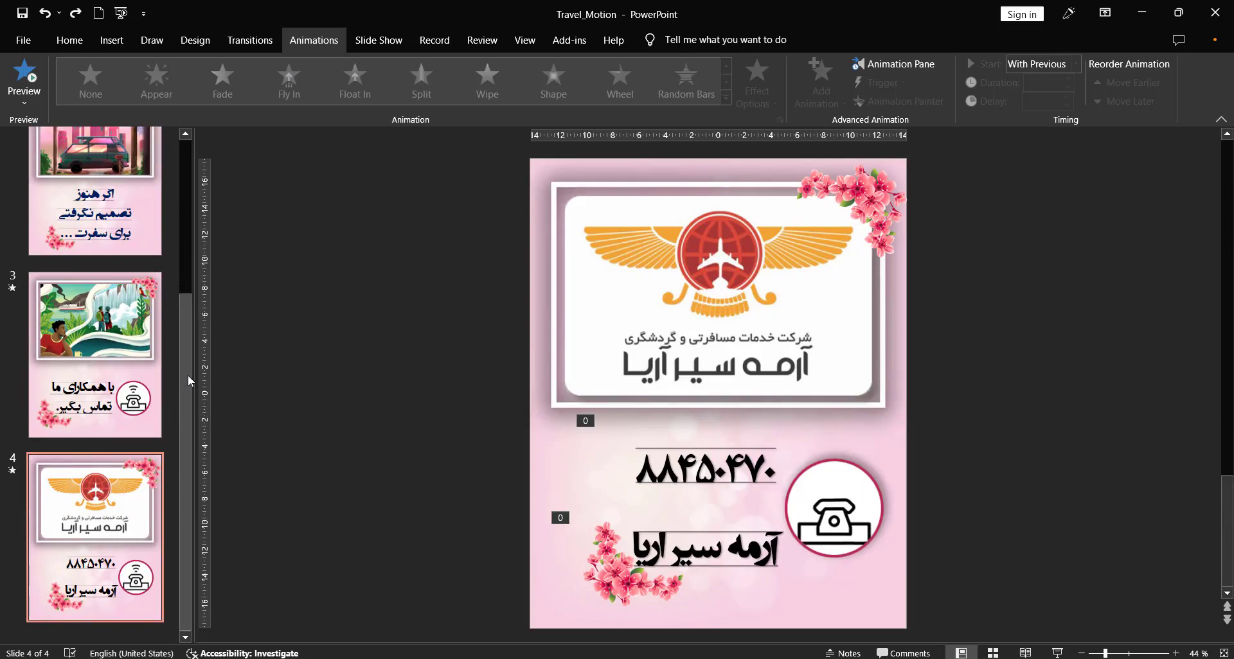
key(Up)
key(Up)
key(Up)
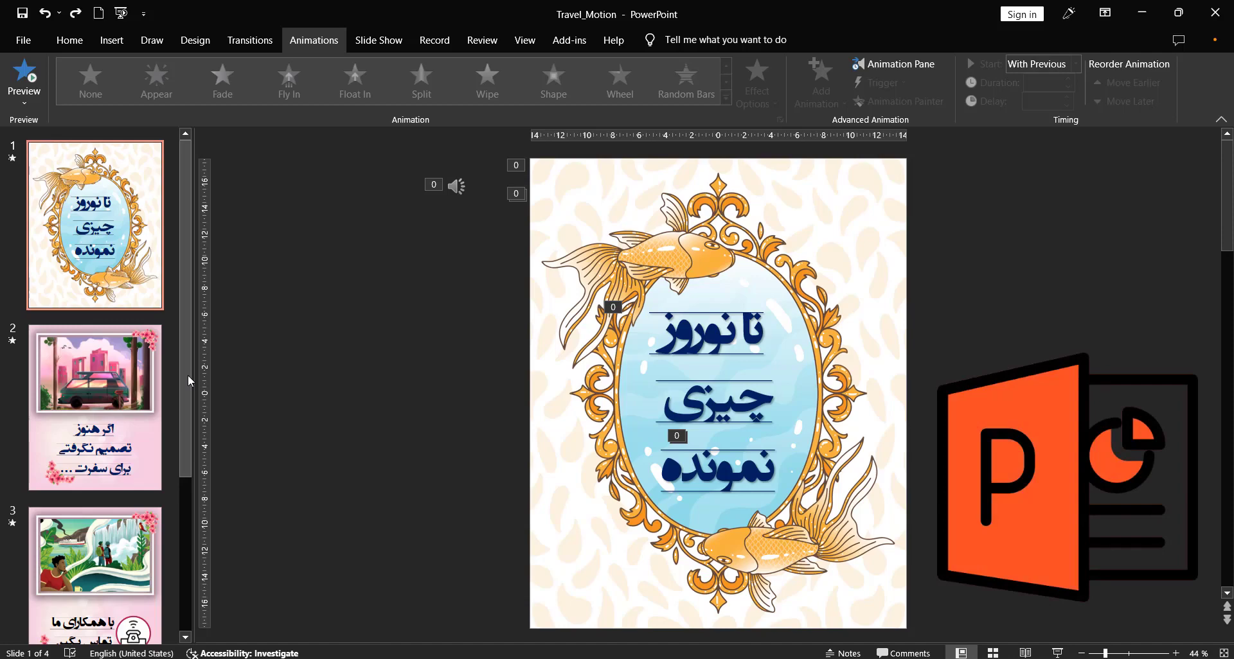
key(End)
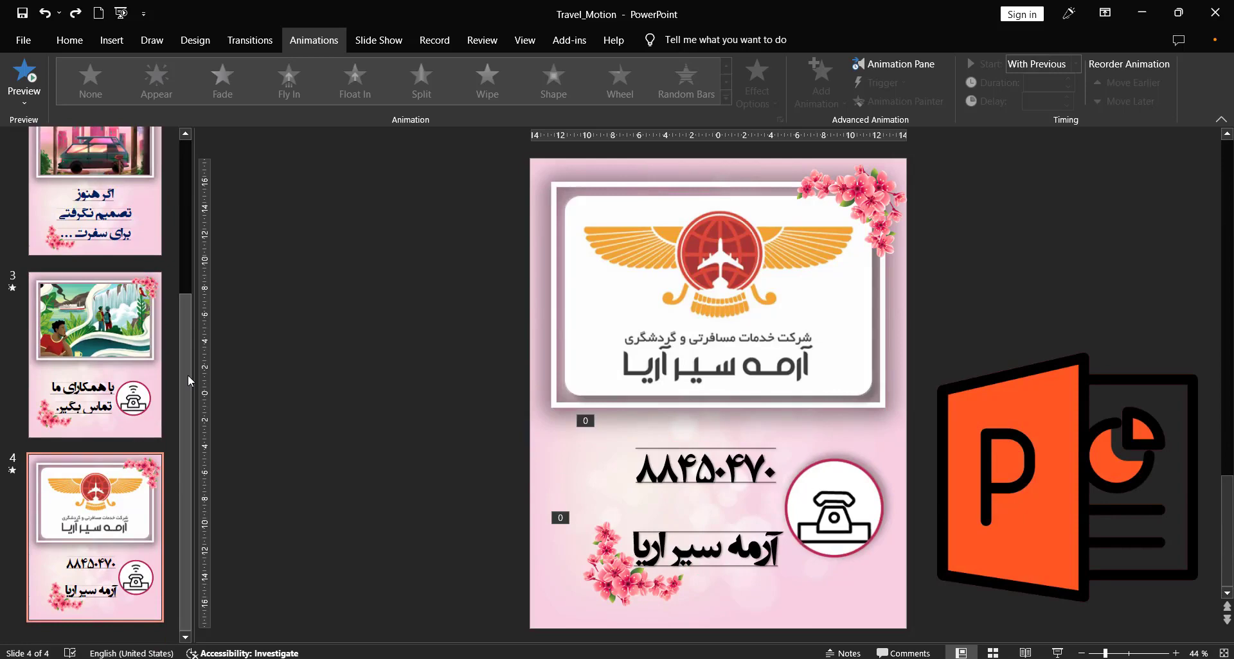
key(Home)
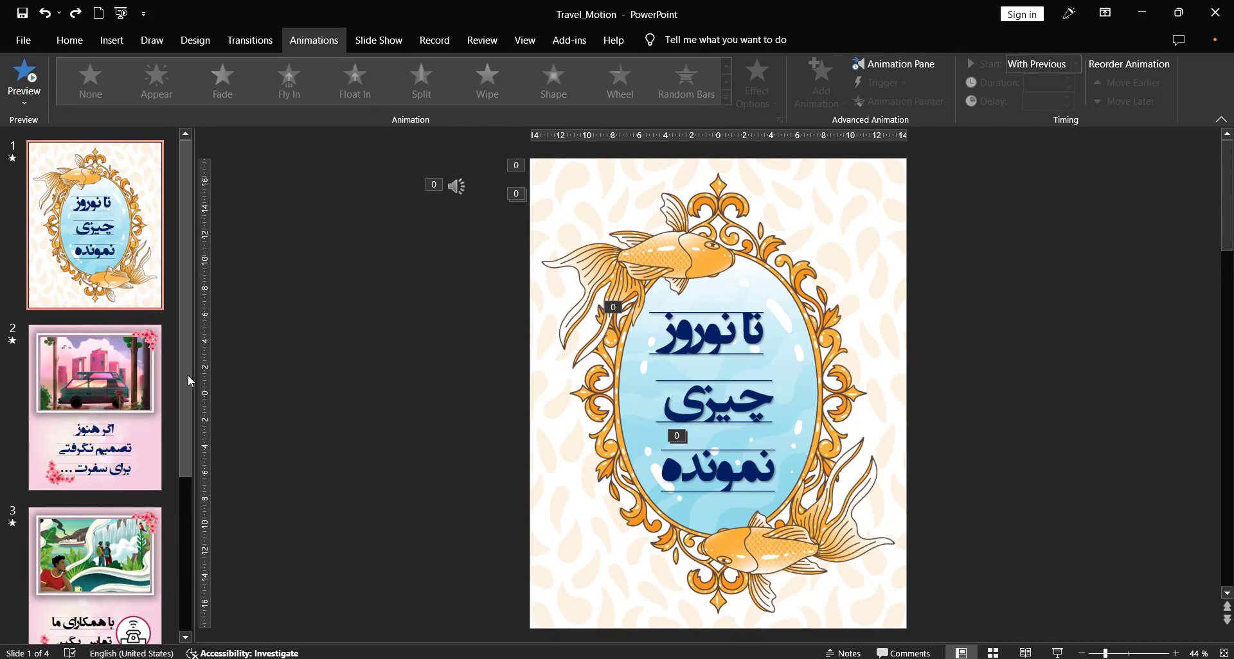
key(Down)
key(Down)
key(Down)
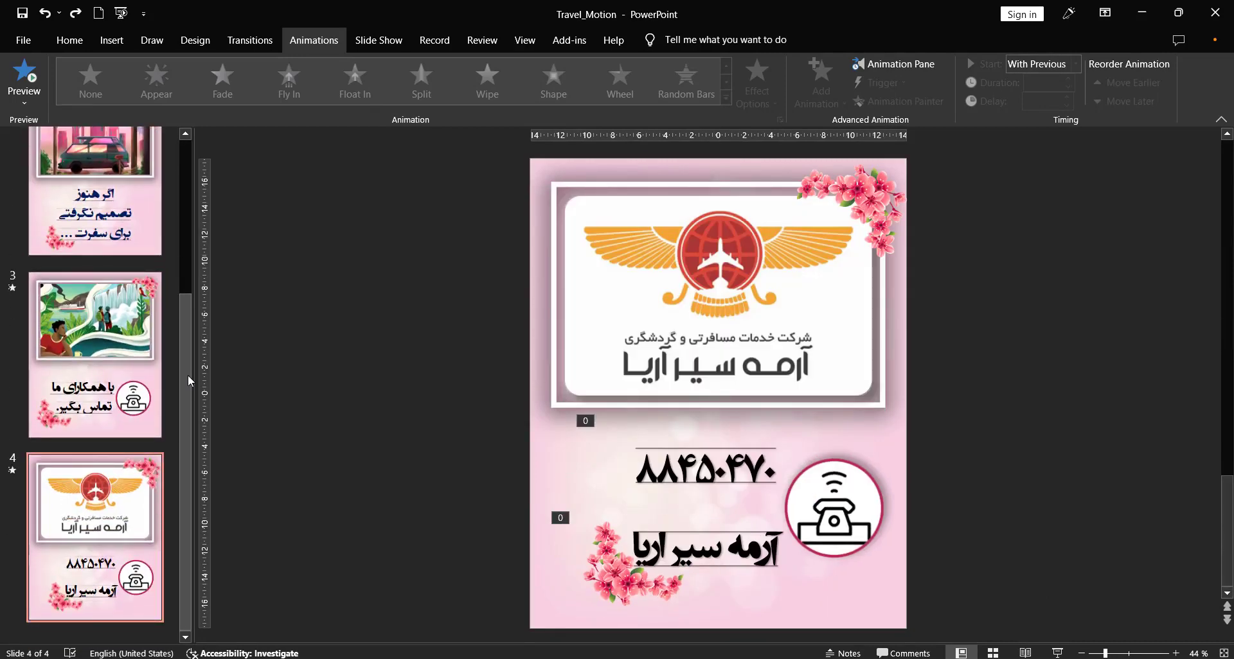
key(Up)
key(Up)
key(Up)
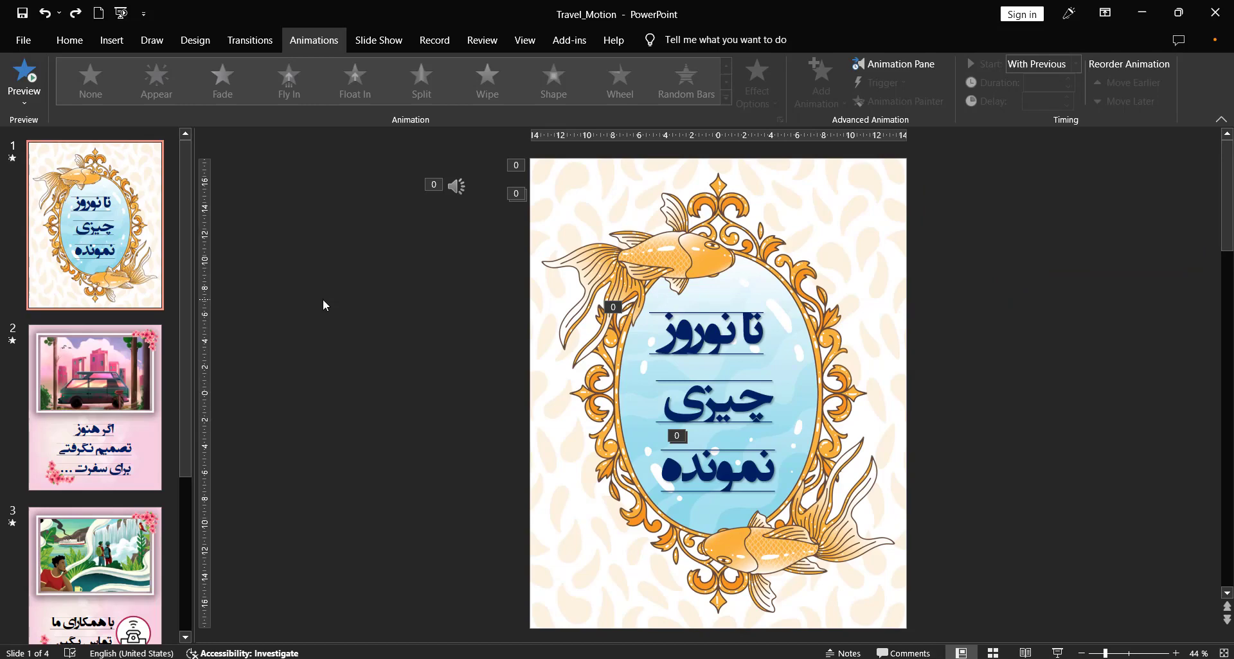
Create a new blank presentation and bring up its Custom Slide Size settings.
click(98, 13)
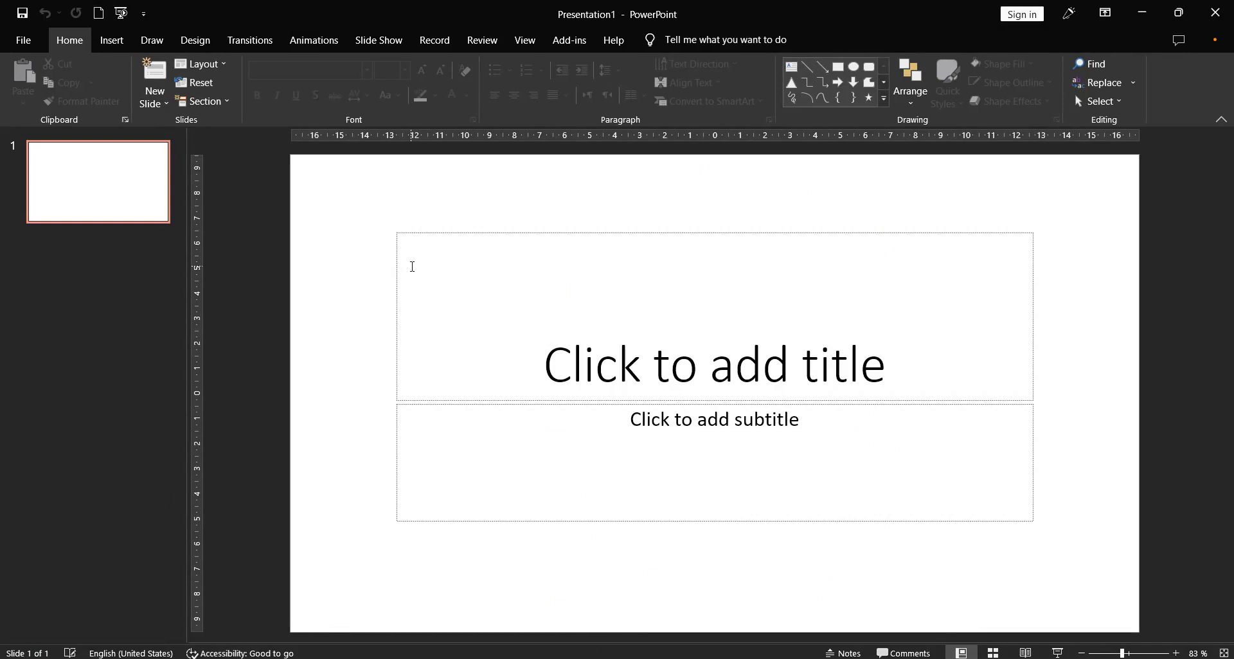
click(201, 46)
click(1129, 103)
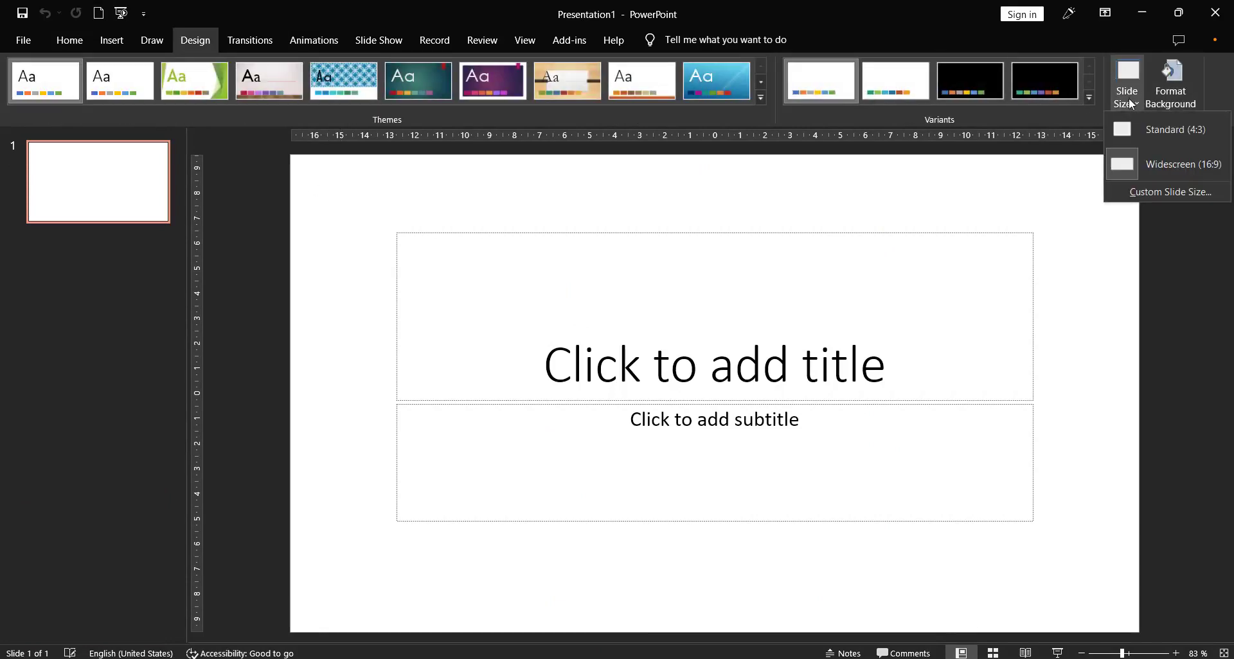
click(1199, 192)
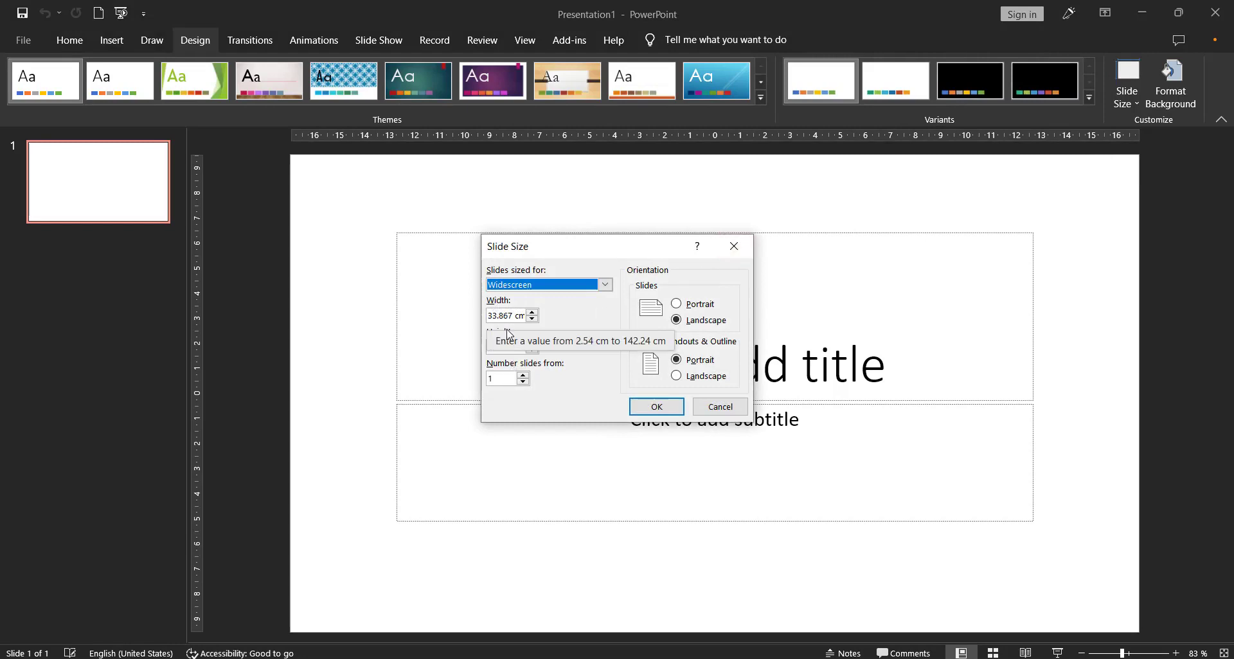
Set slide width to 28.57 cm and height to 35.71 cm with Ensure Fit.
click(500, 316)
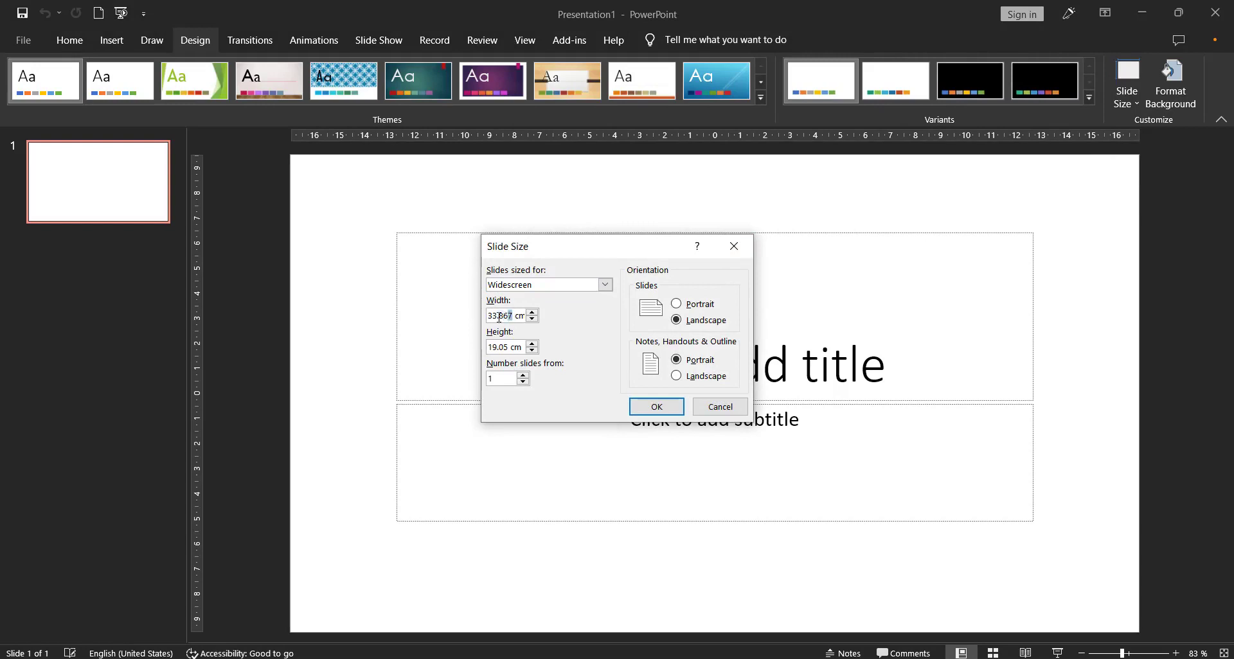
drag(500, 317, 483, 306)
text(28.)
text(57)
triple_click(503, 350)
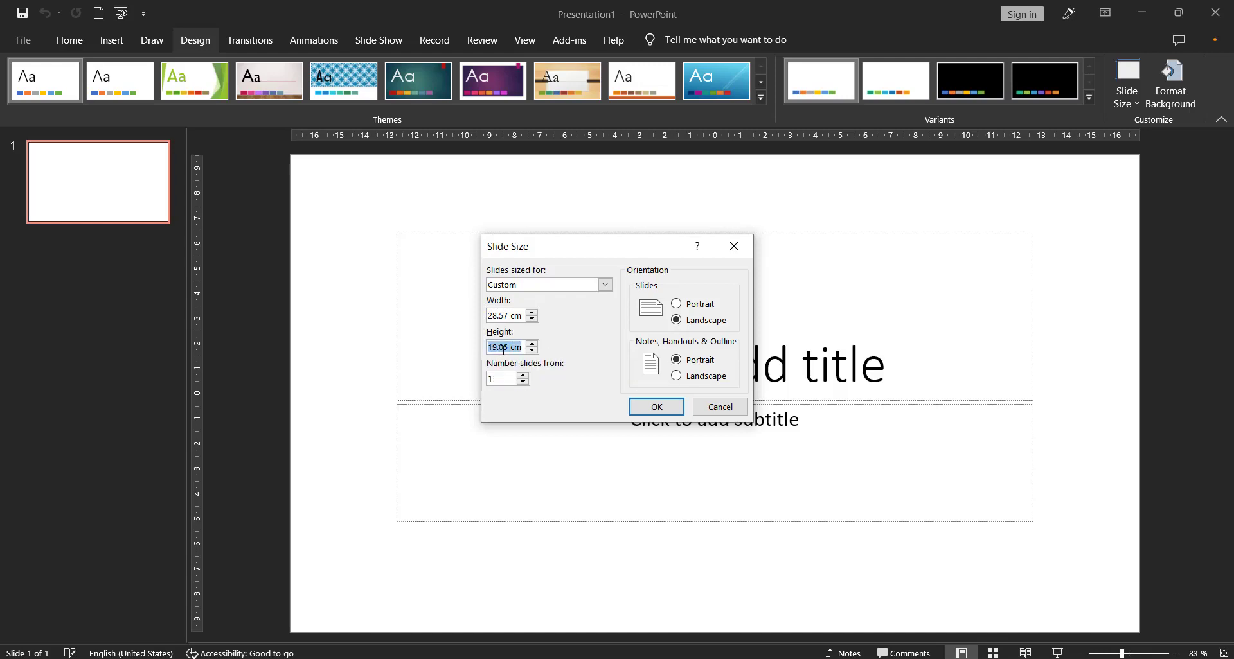
text(35)
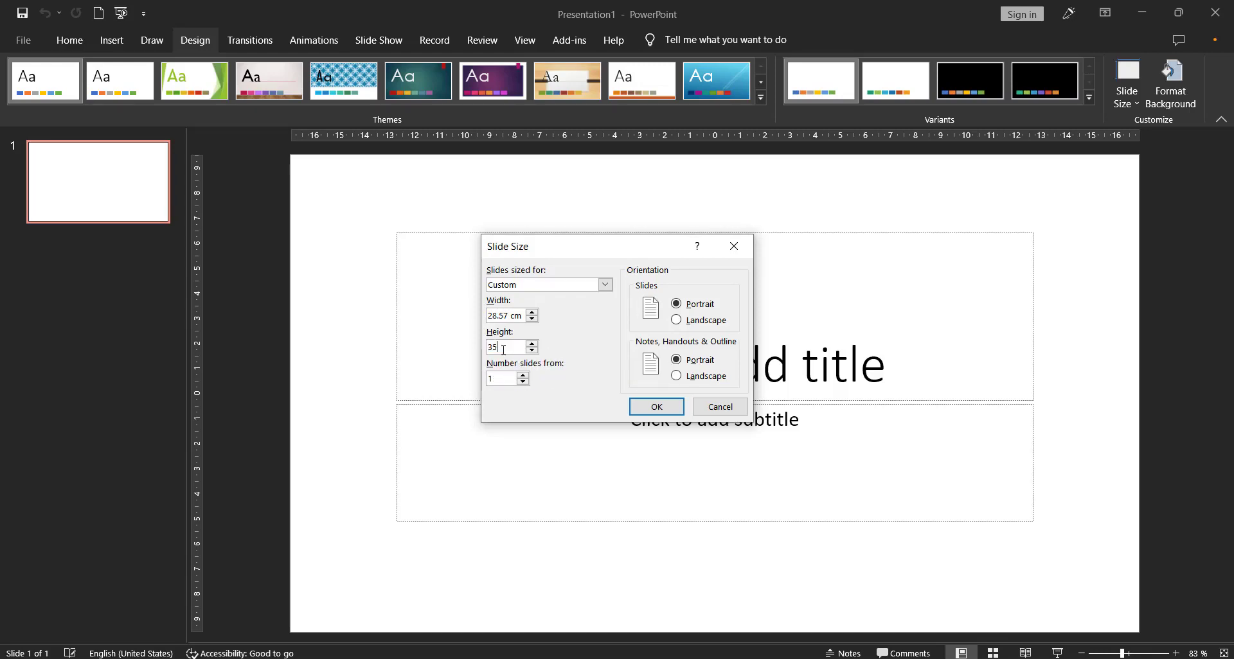
text(.71)
click(656, 407)
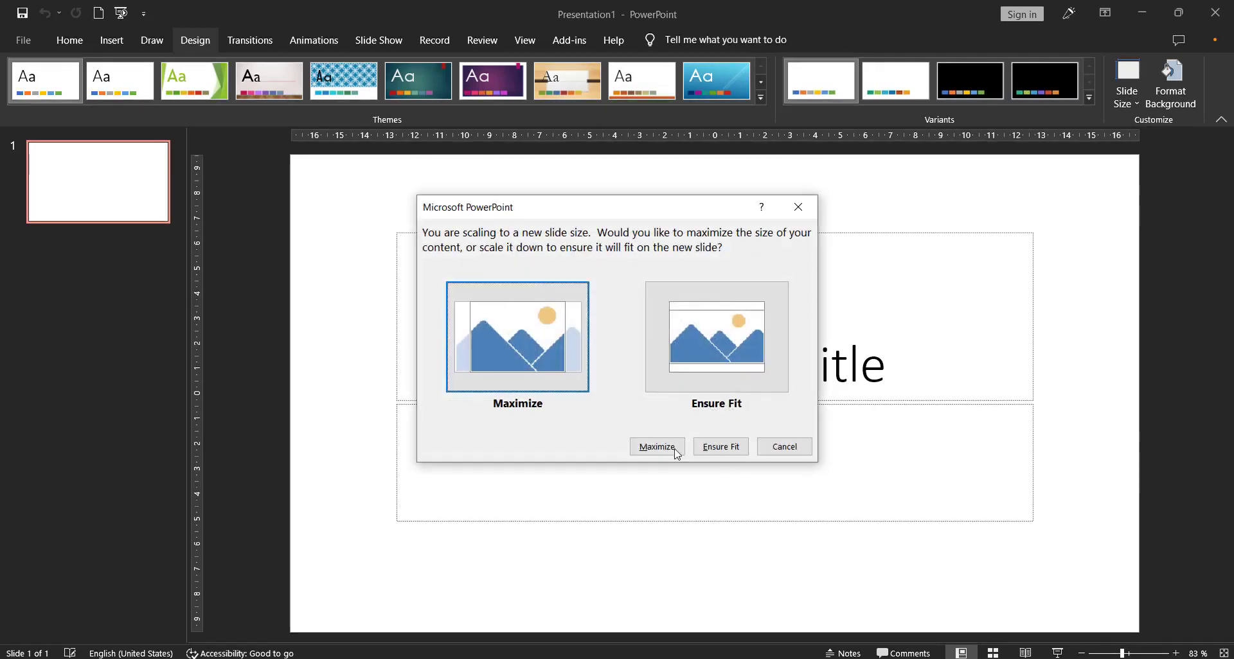
click(716, 448)
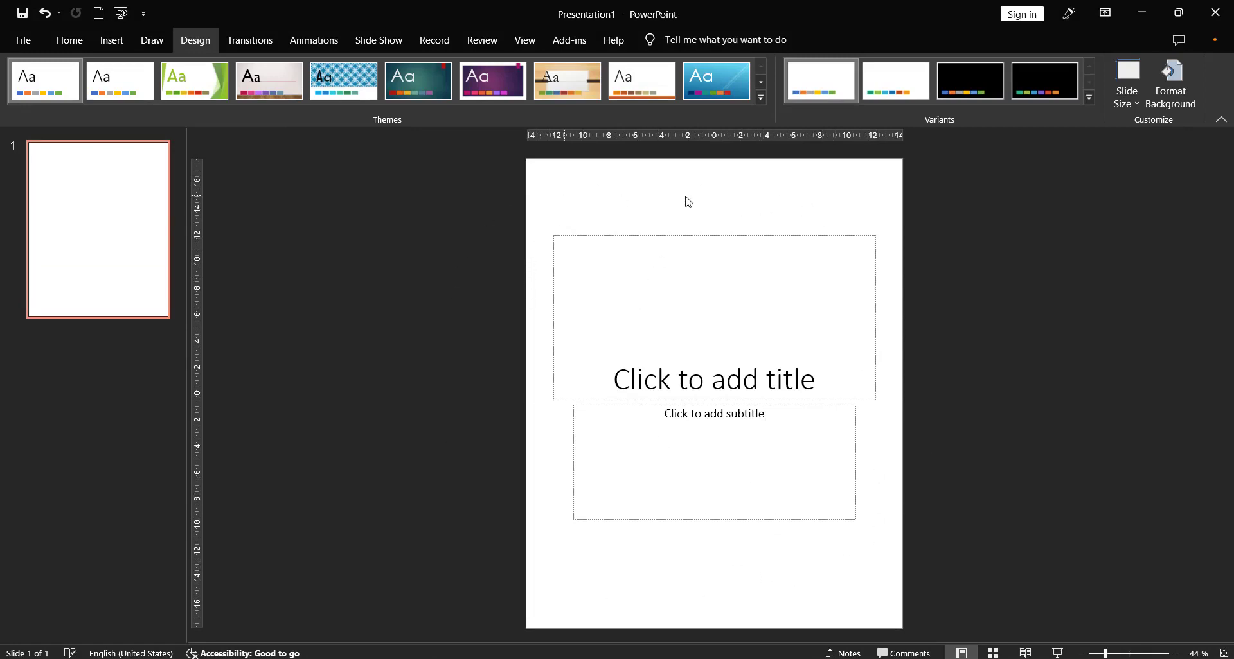
Apply the Title Only layout to the new slide and delete its title placeholder.
click(69, 40)
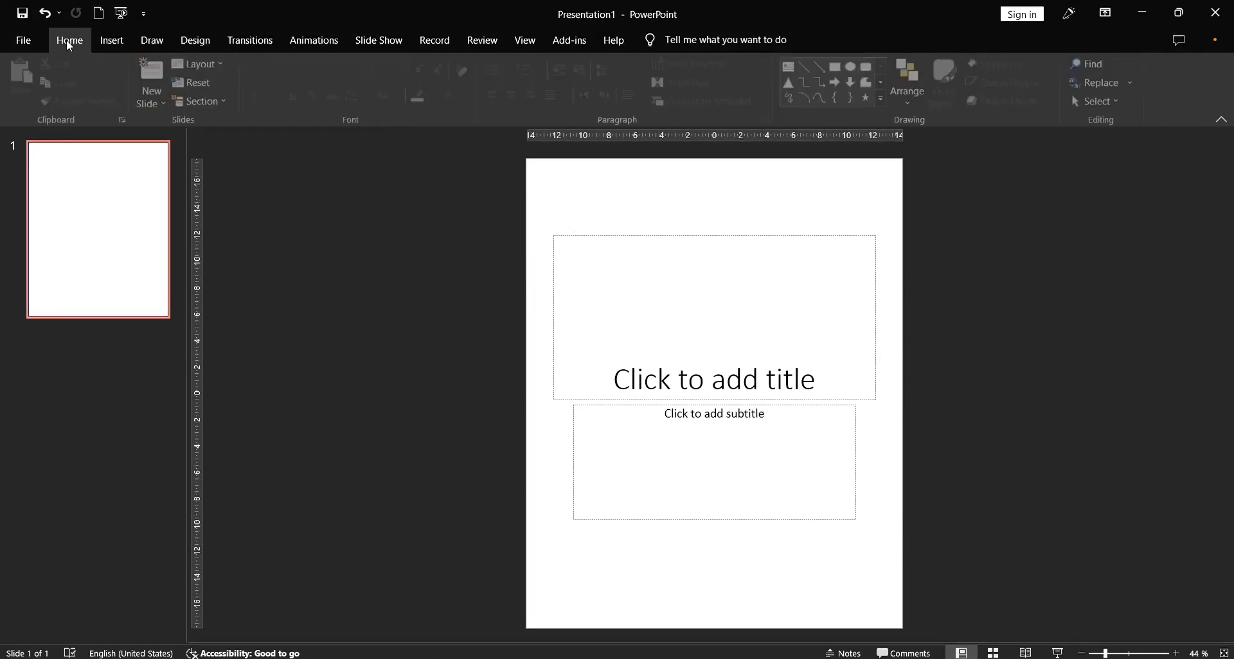
click(204, 64)
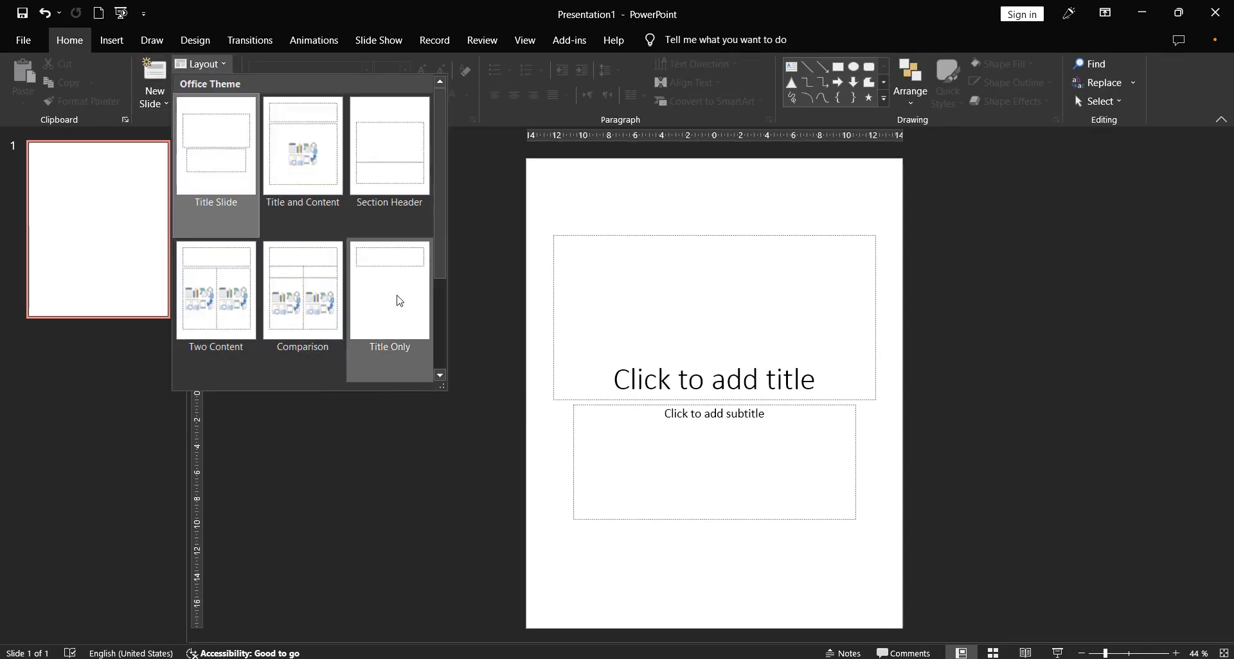
click(421, 302)
click(707, 278)
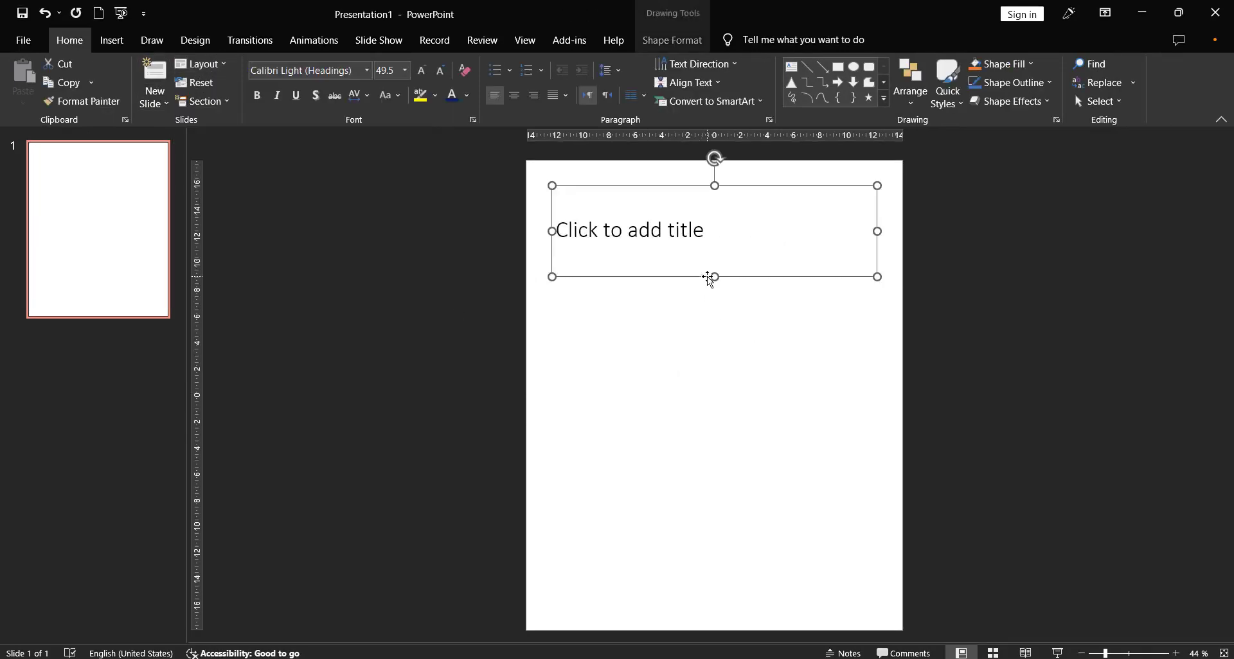
key(Delete)
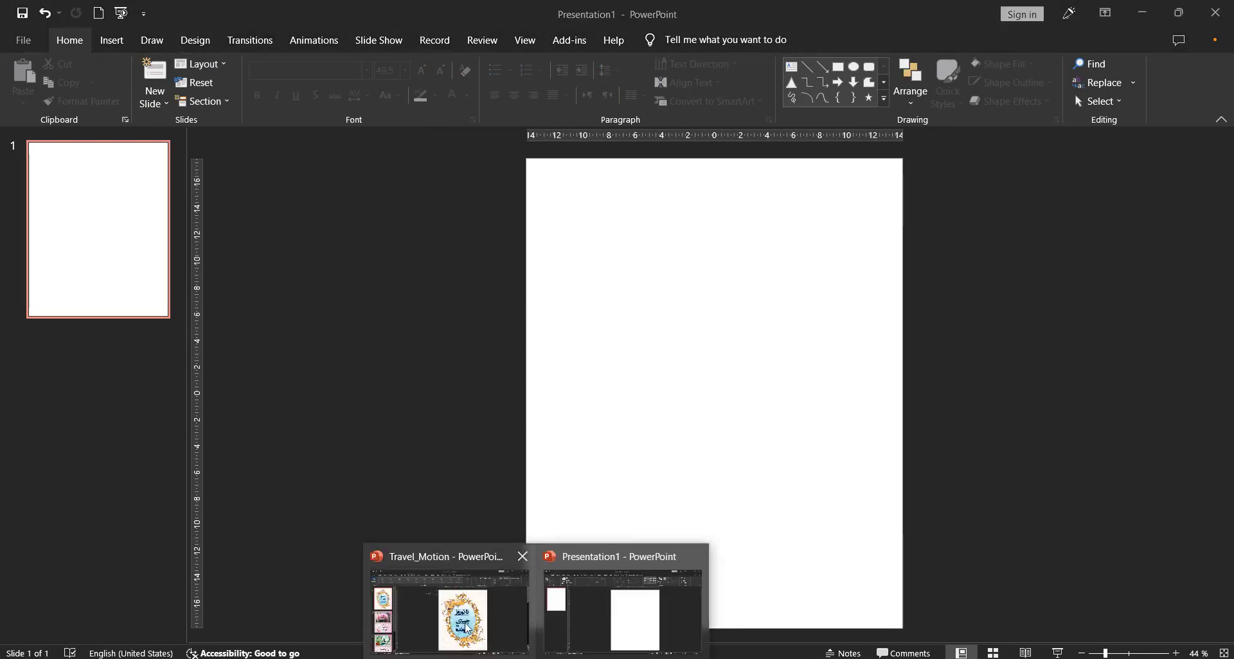
Switch back to the Travel_Motion presentation from the taskbar.
click(464, 623)
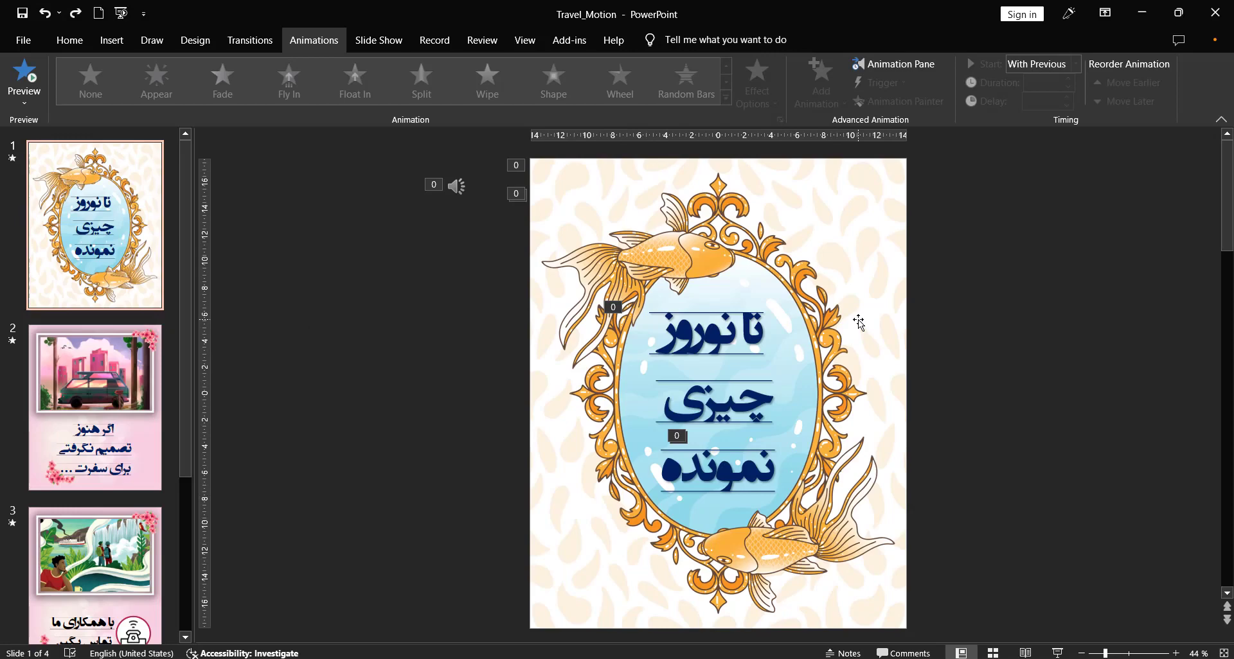
mouse_move(536, 653)
mouse_move(631, 638)
Select the audio clip on the Travel_Motion title slide.
click(415, 264)
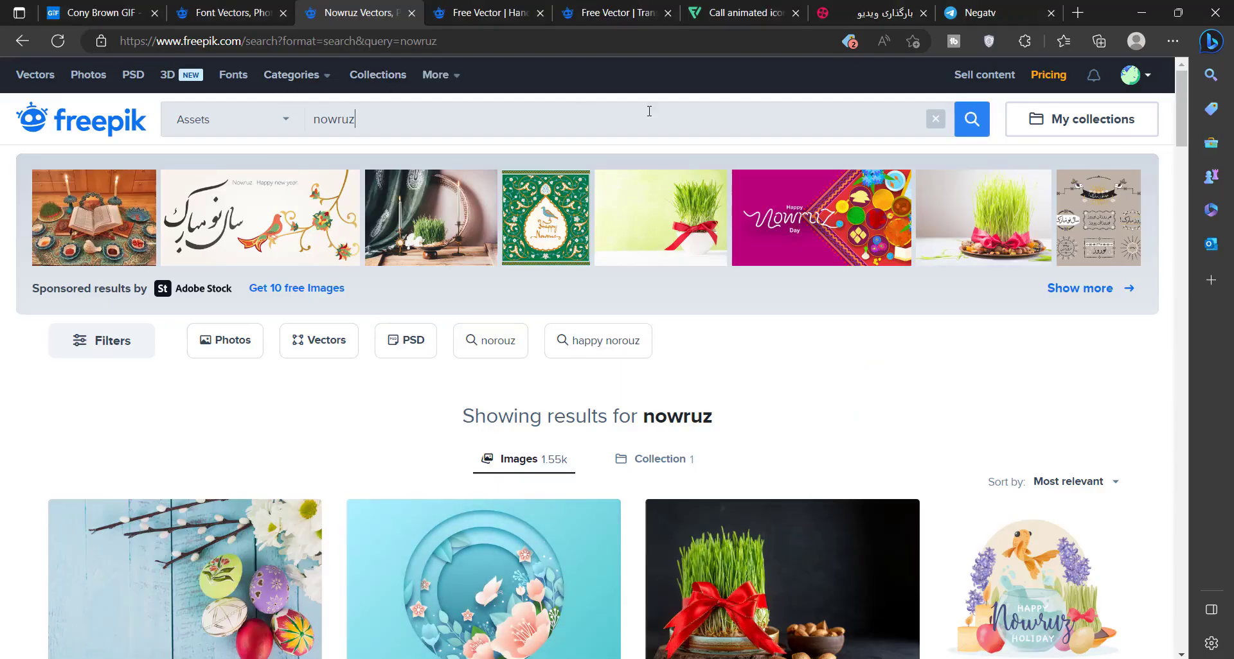
scroll(755, 419, down, 3)
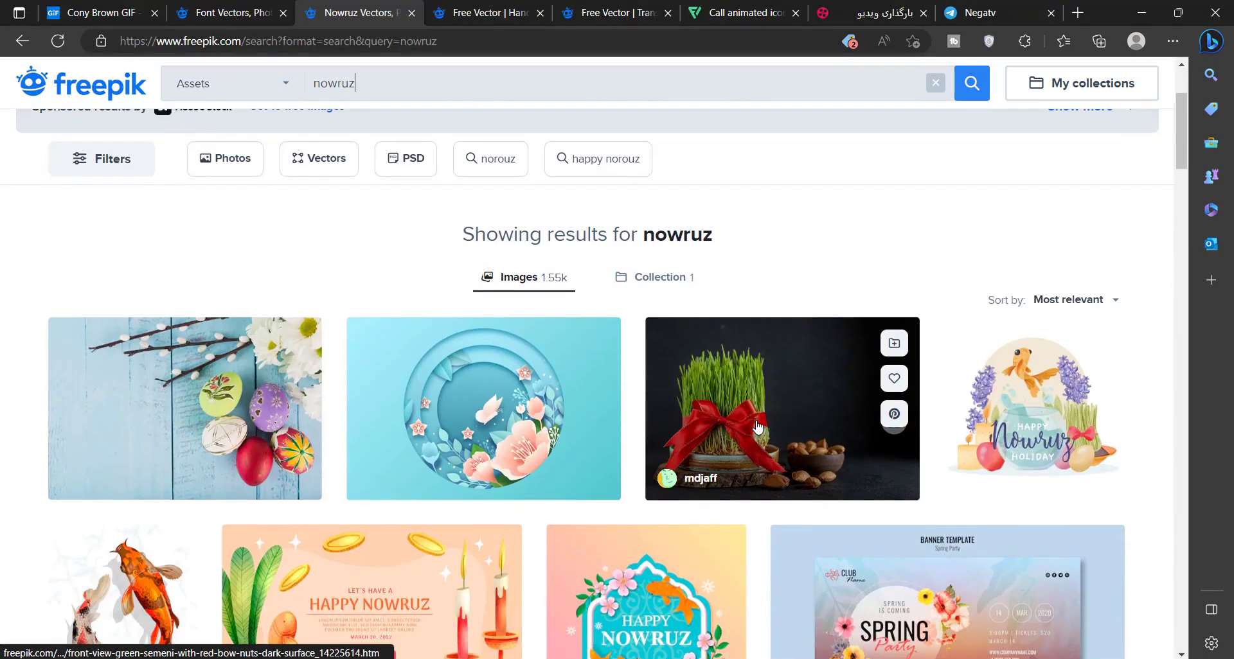
scroll(757, 425, down, 2)
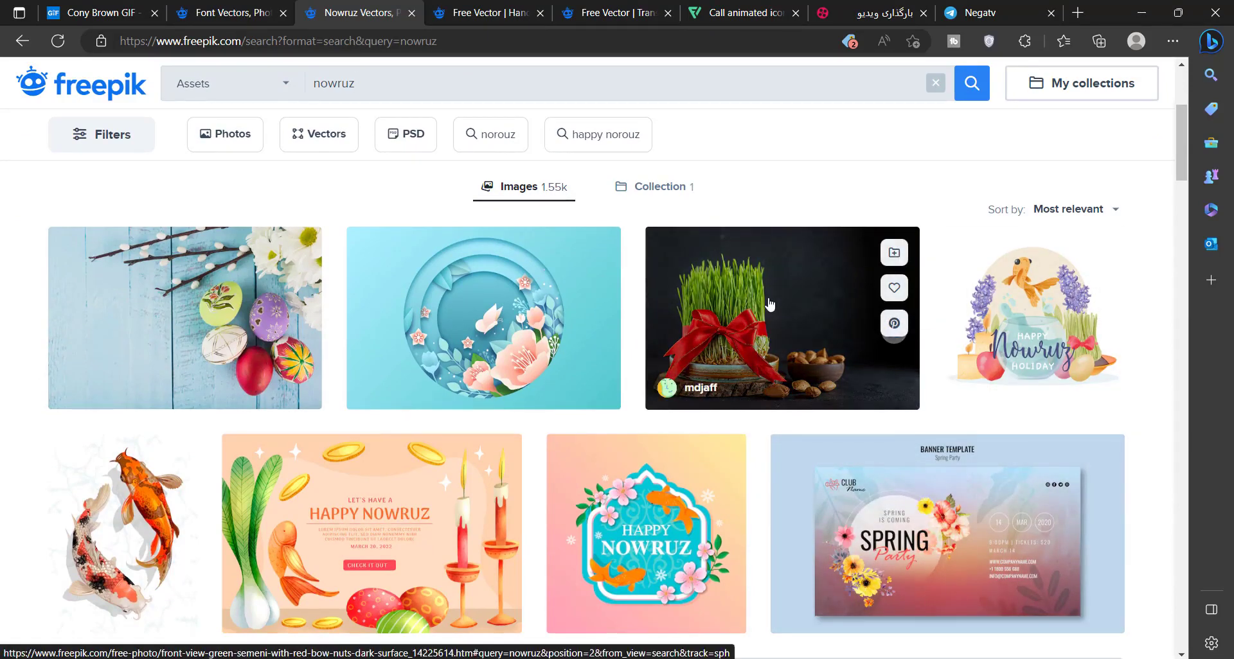
scroll(769, 304, down, 4)
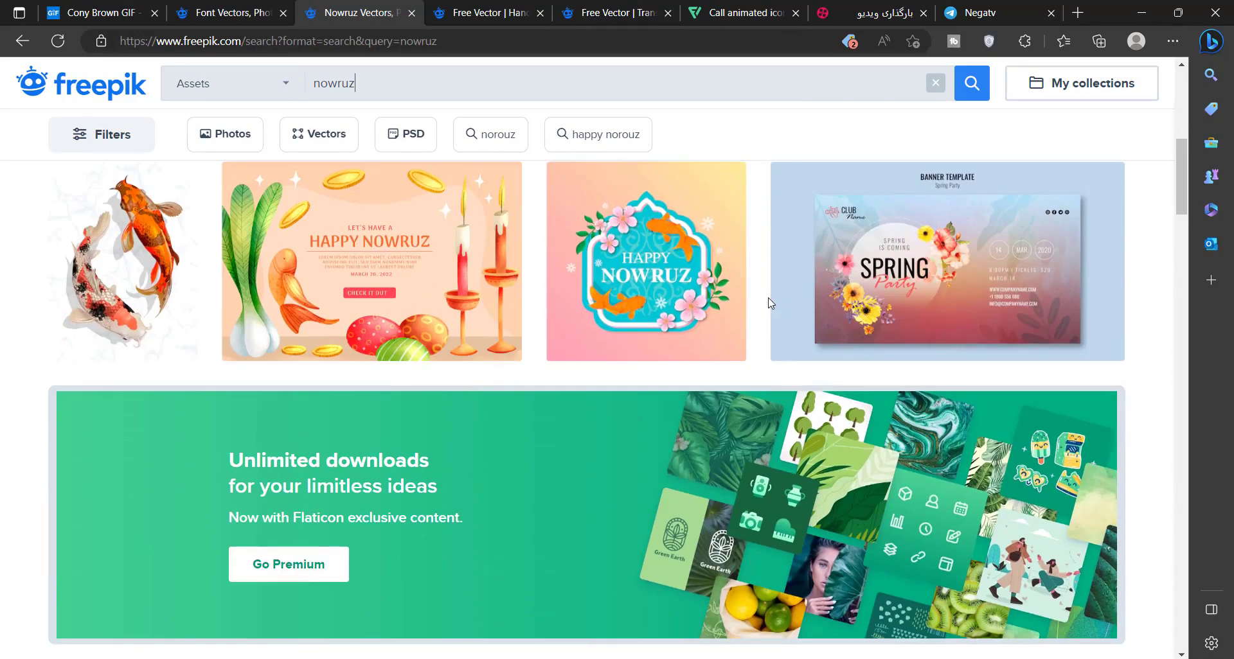
Browse the flaticon animated icons, Freepik font and nowruz search result tabs.
click(683, 6)
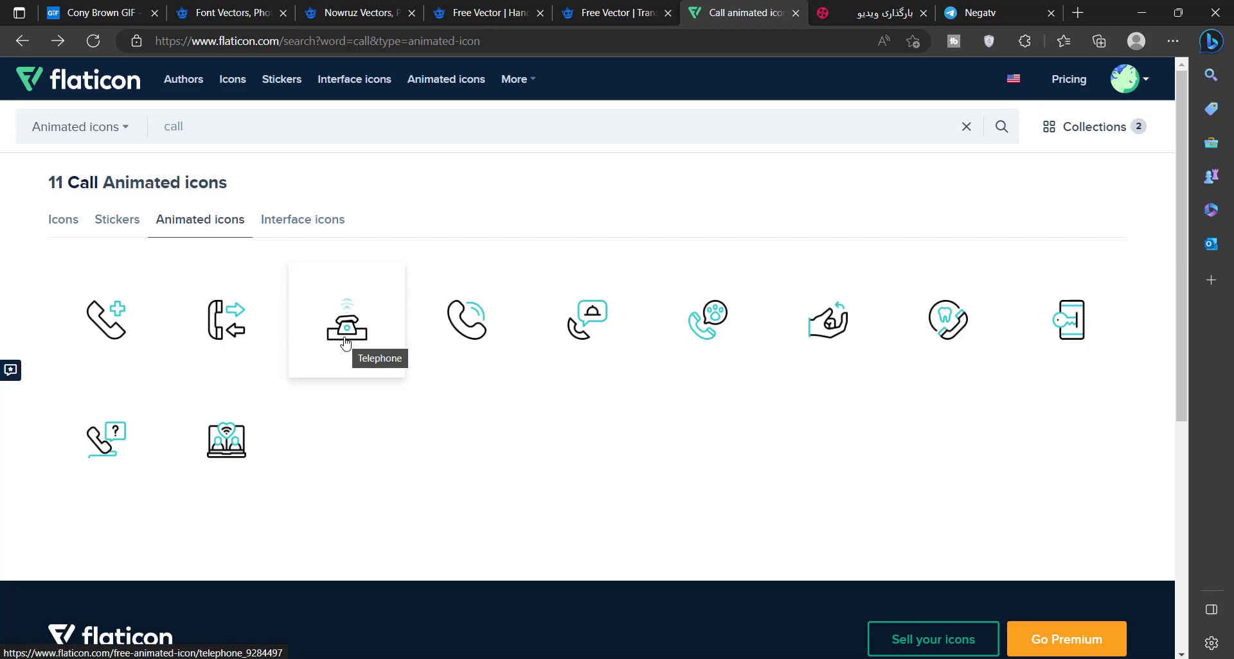
click(255, 8)
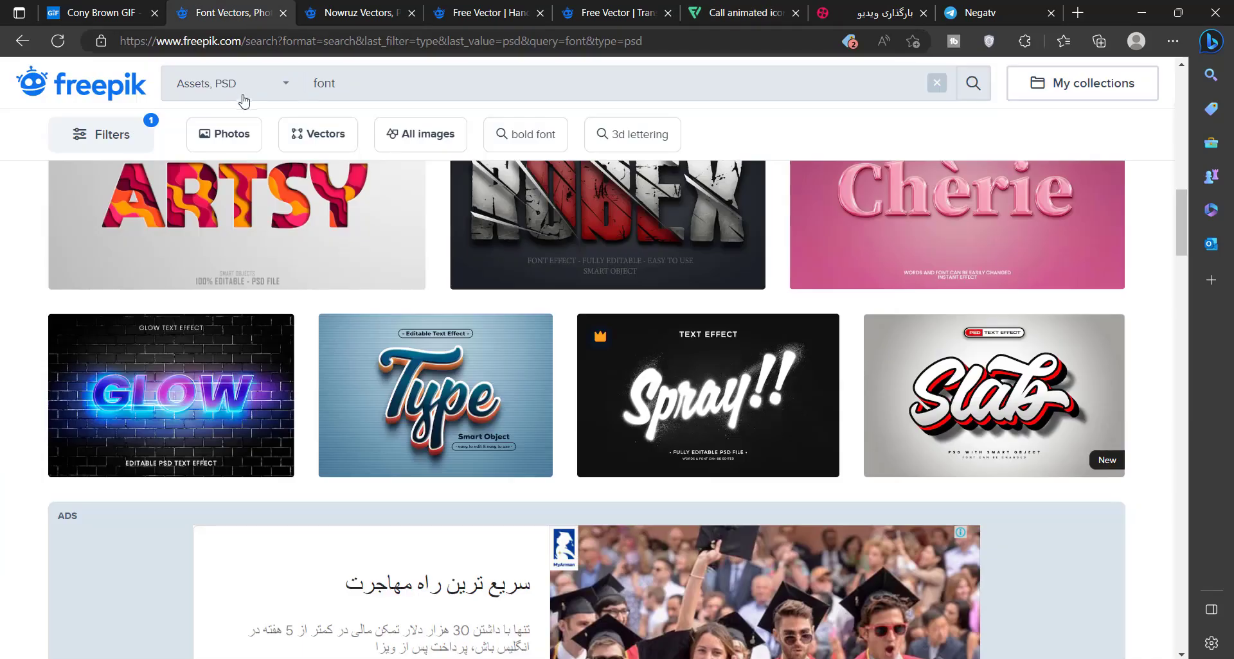
click(363, 5)
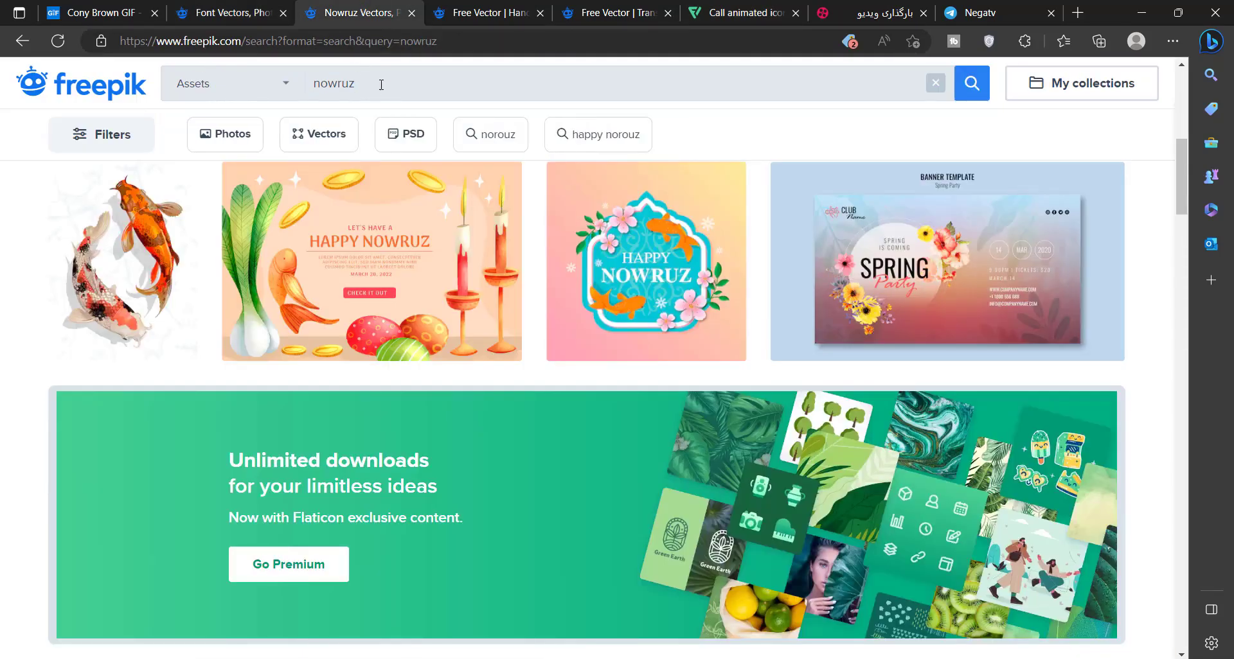
drag(375, 84, 314, 79)
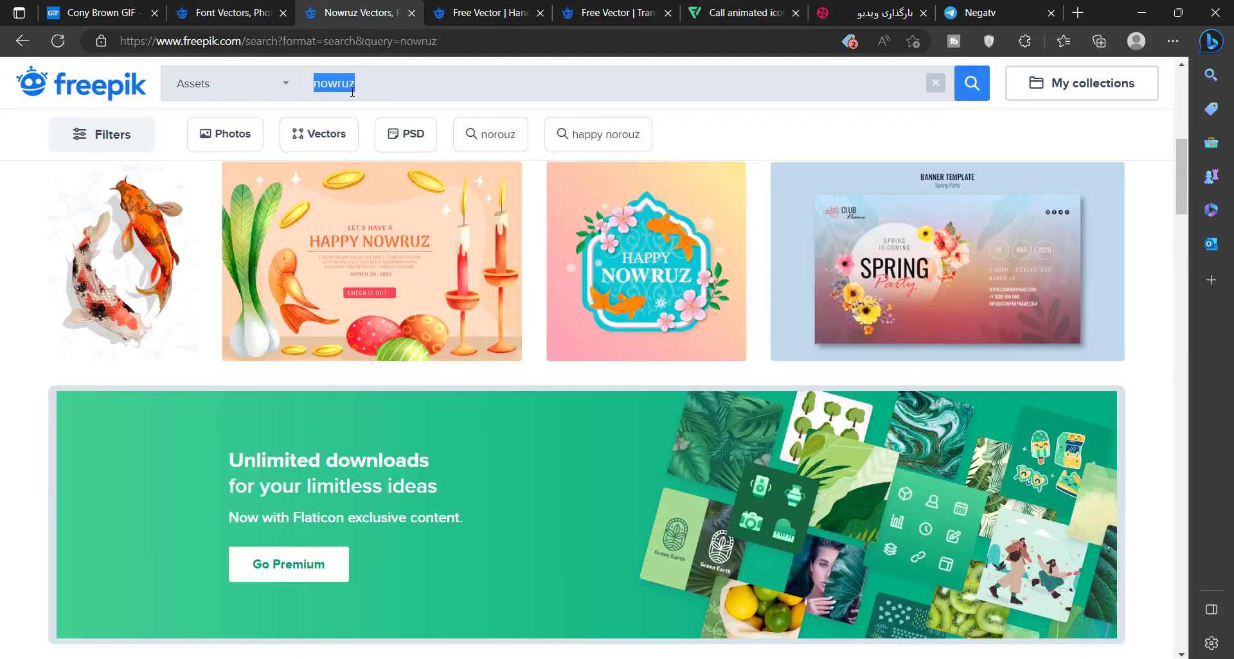
Return to the Happy Nowruz goldfish vector page, then switch to the DATA folder.
click(482, 9)
key(ctrl+Tab)
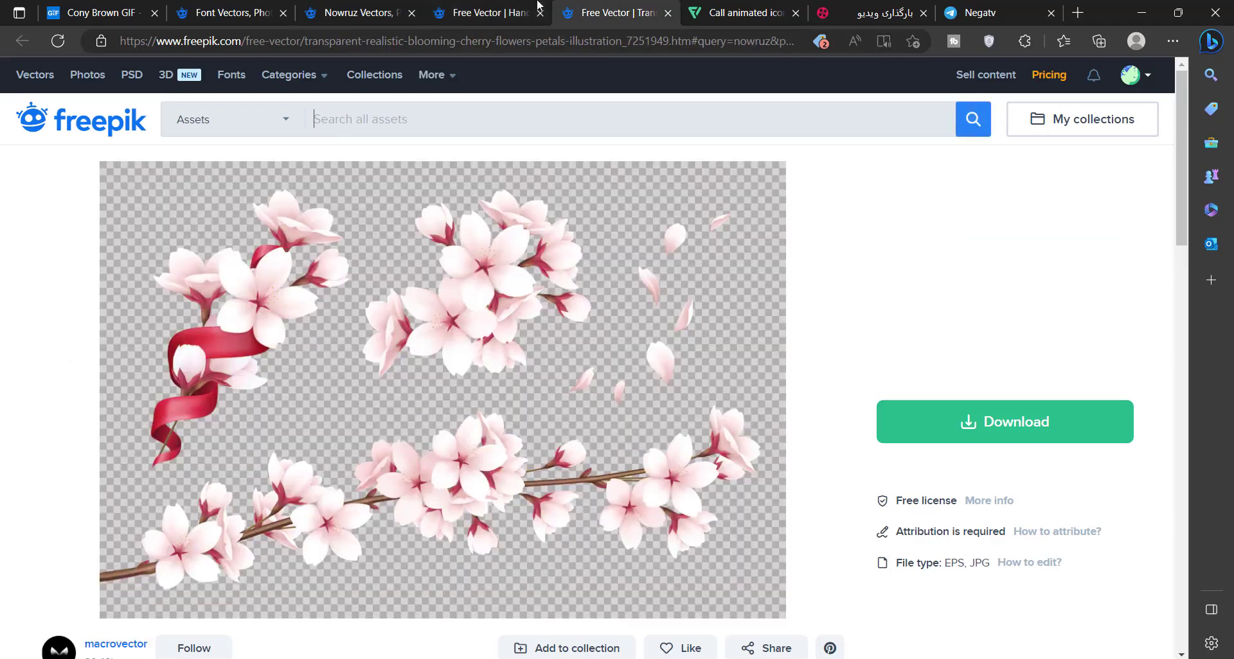
click(537, 5)
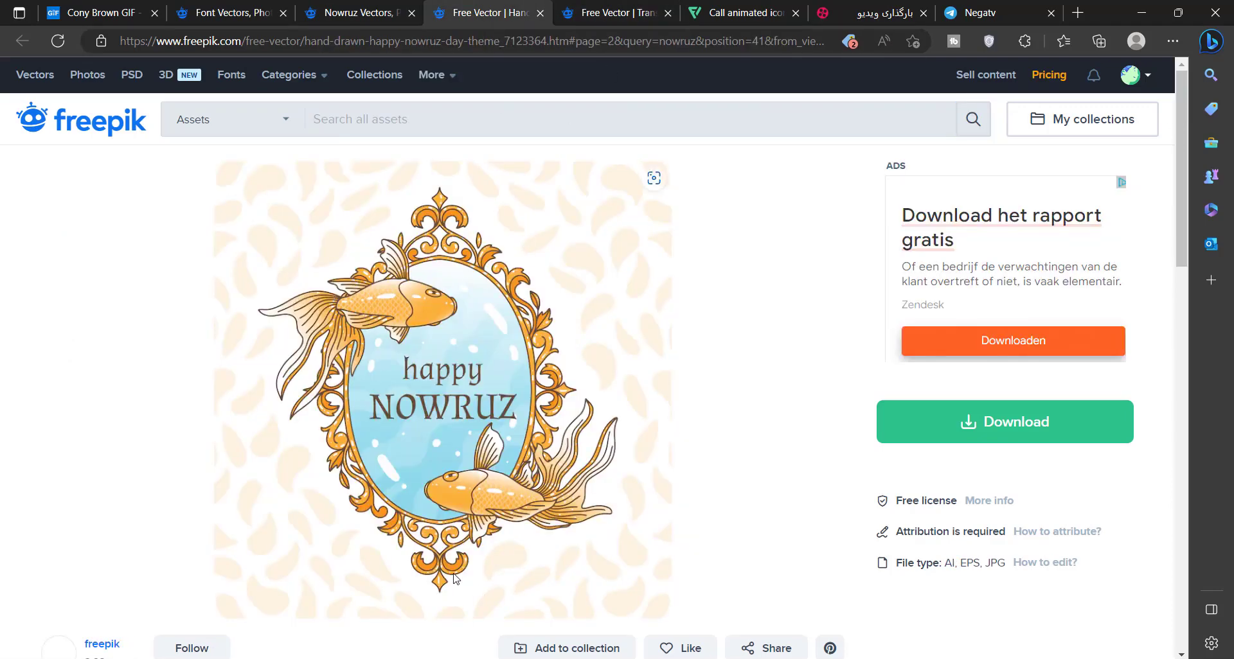
key(alt+Tab)
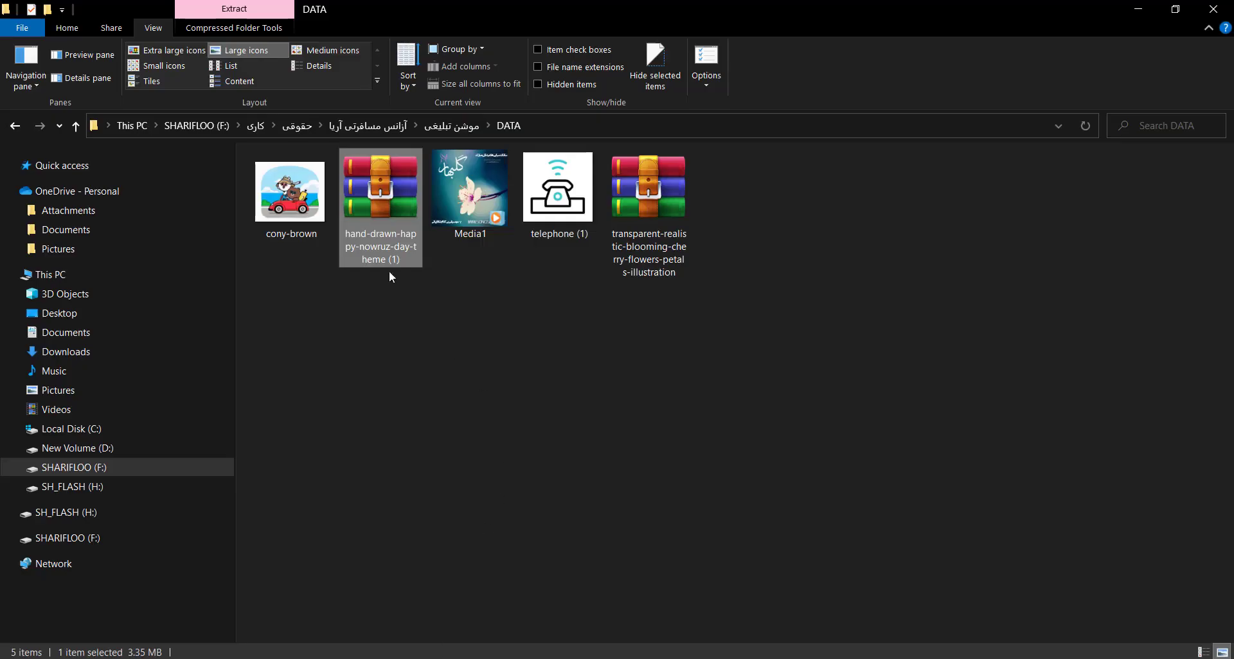
Open the hand-drawn Nowruz zip archive, then bring Illustrator's 3554008.ai artwork forward.
double_click(384, 235)
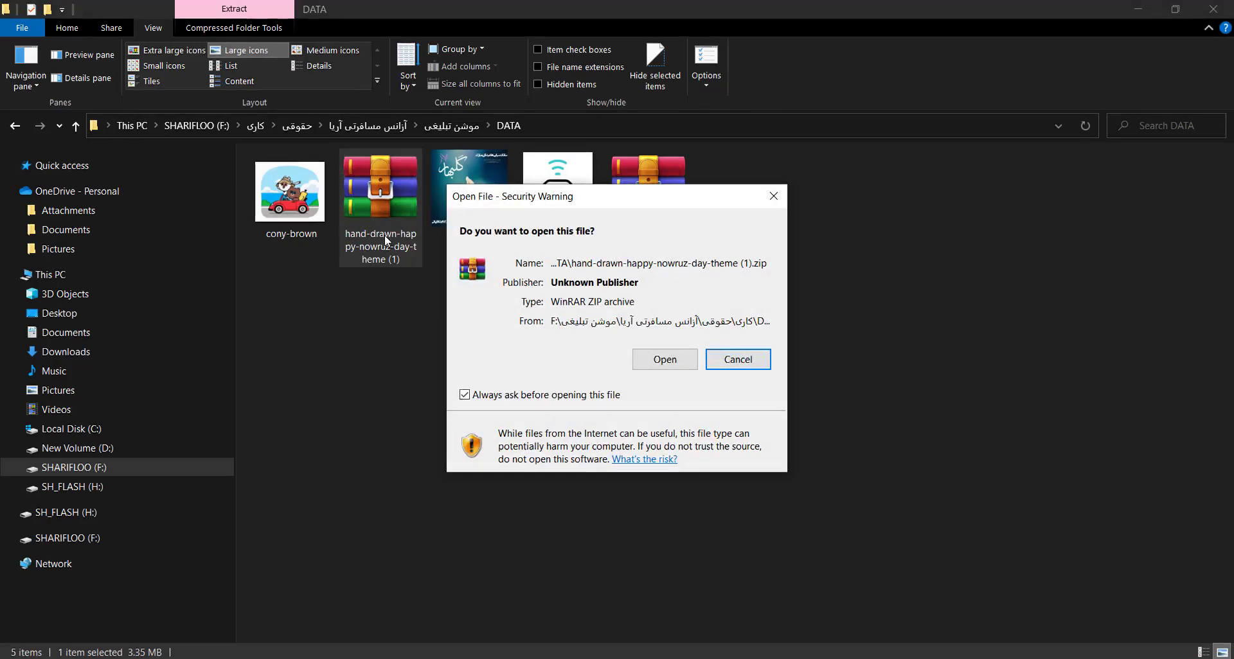
click(672, 363)
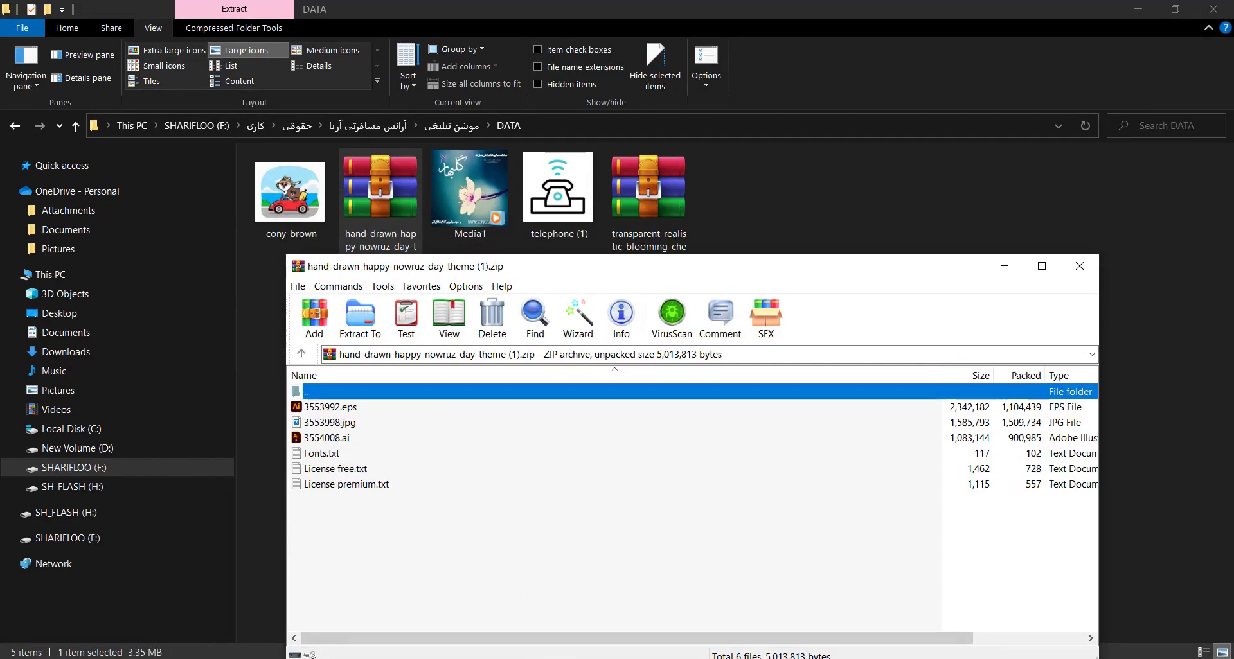
mouse_move(575, 658)
click(575, 604)
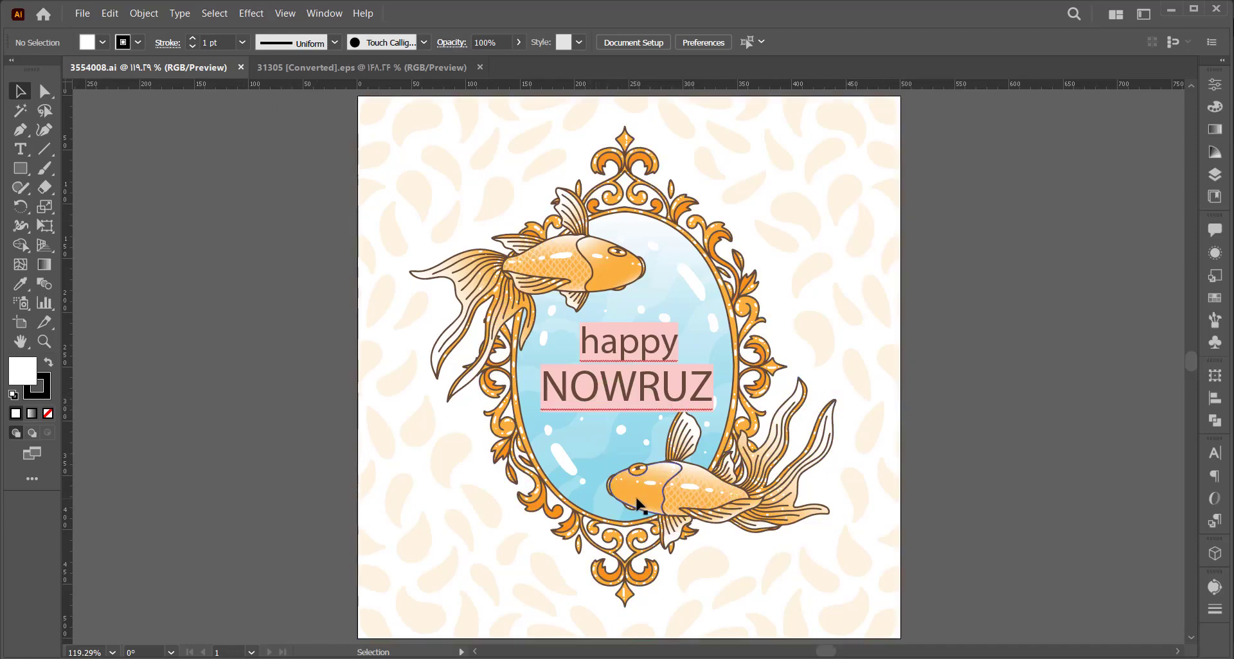
View the goldfish mirror artwork at 100%, selecting then deselecting its group.
key(ctrl+1)
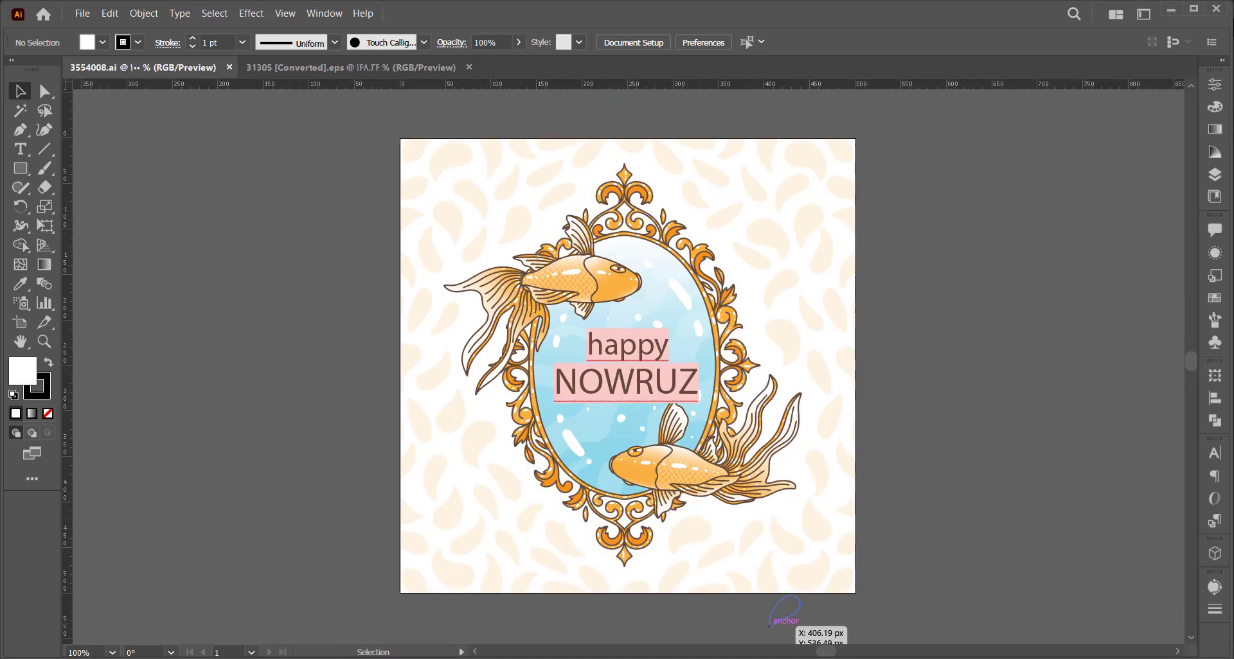
click(689, 483)
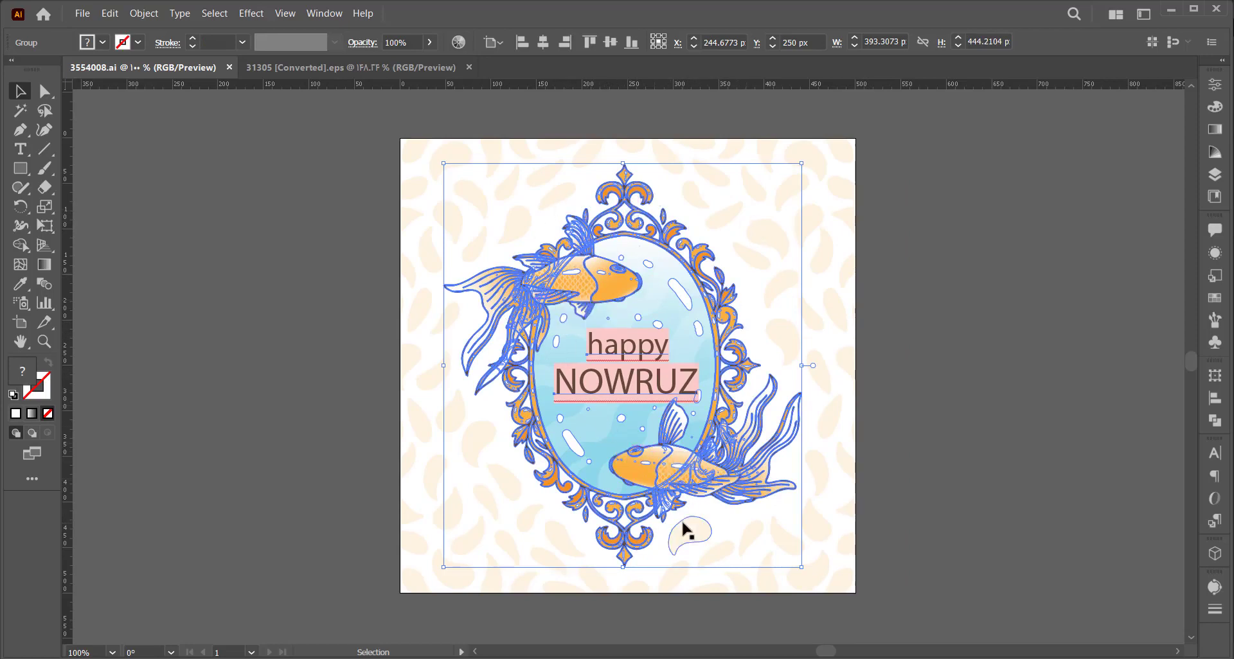
click(1051, 417)
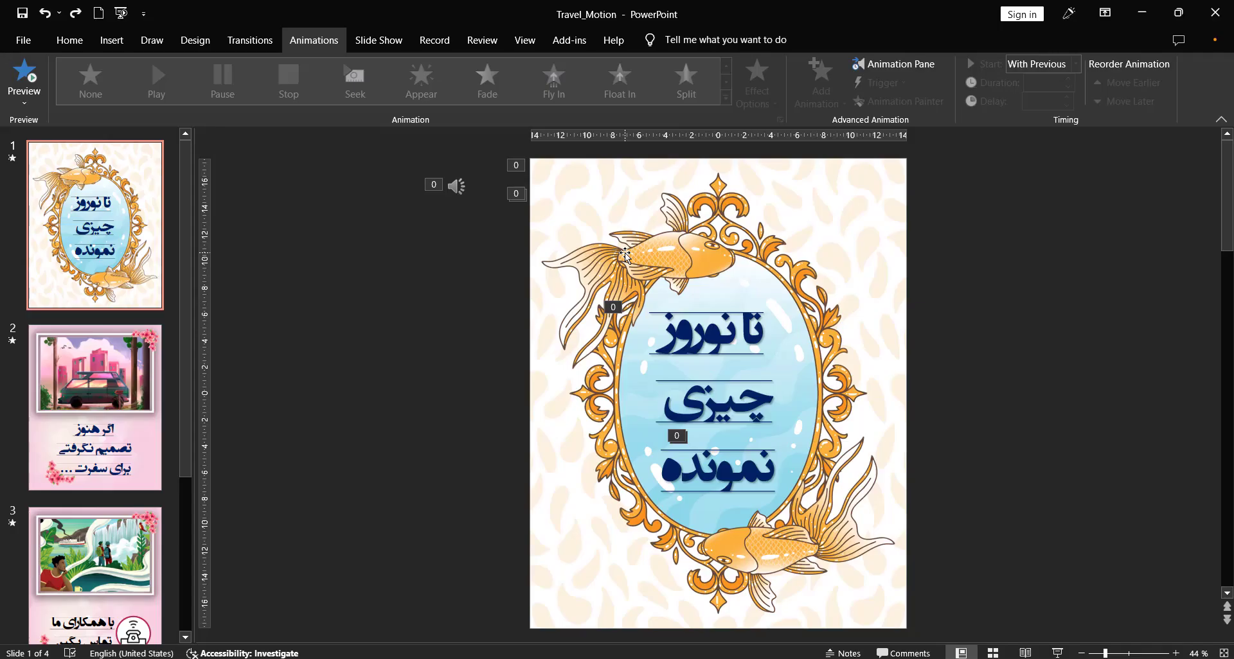
Select the upper fish, lower fish and full-slide background pictures to check their animations.
click(631, 256)
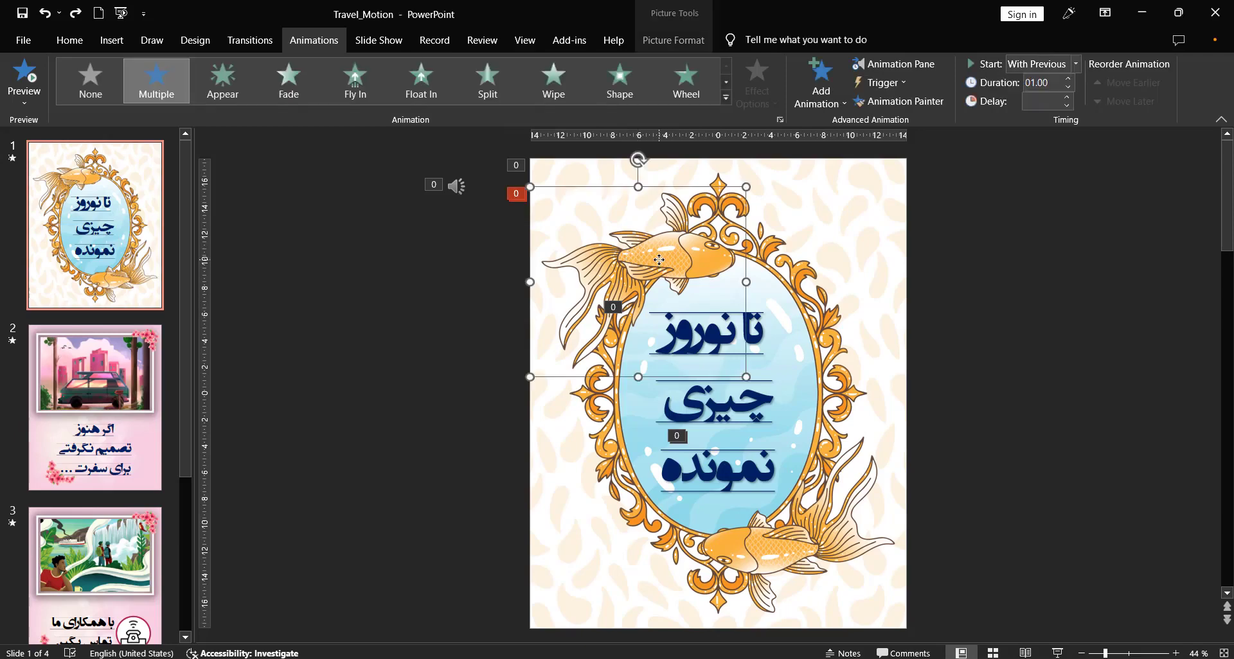
click(762, 547)
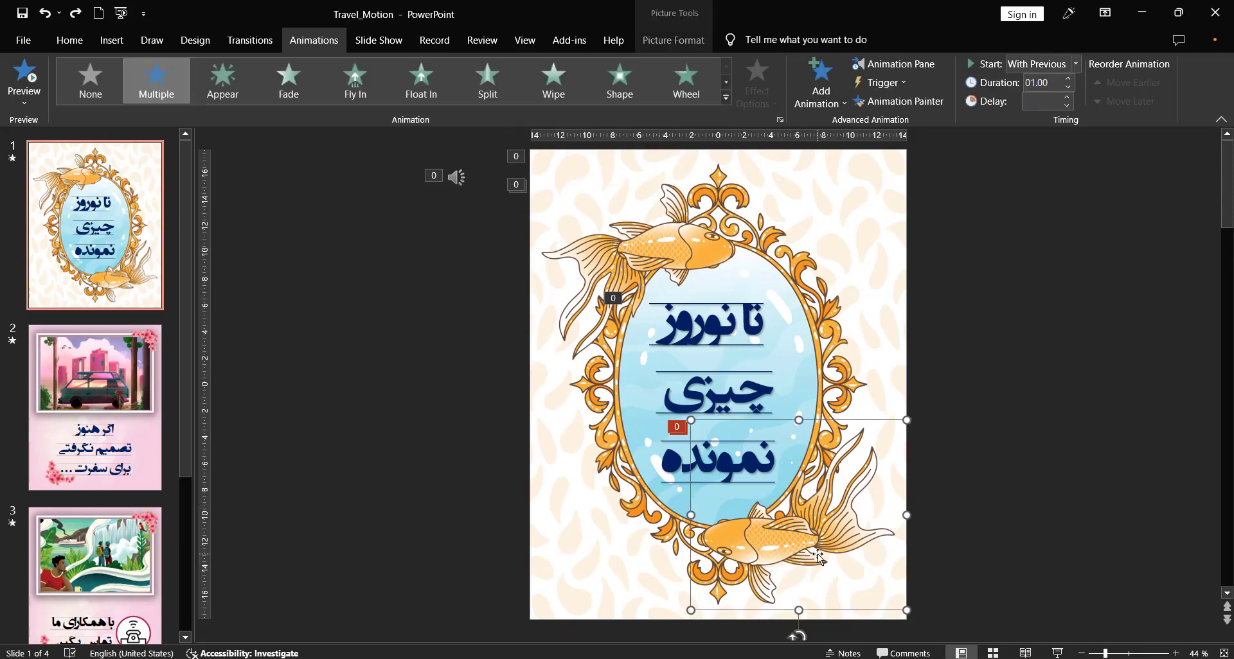
click(680, 239)
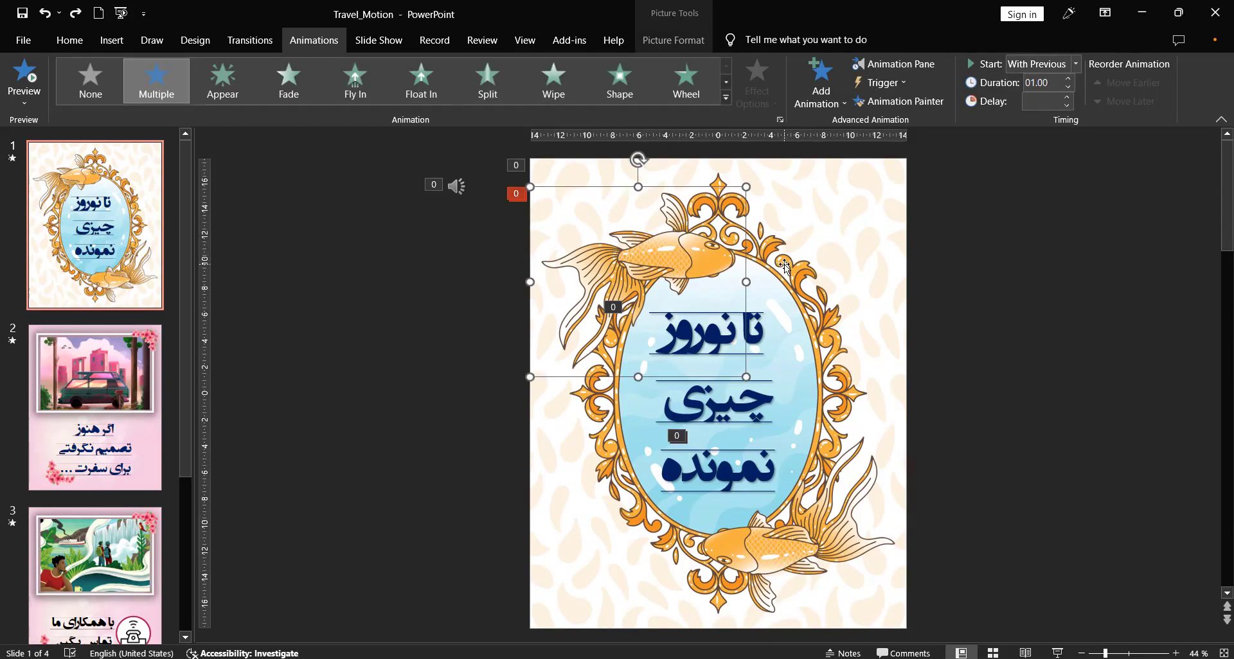
click(785, 268)
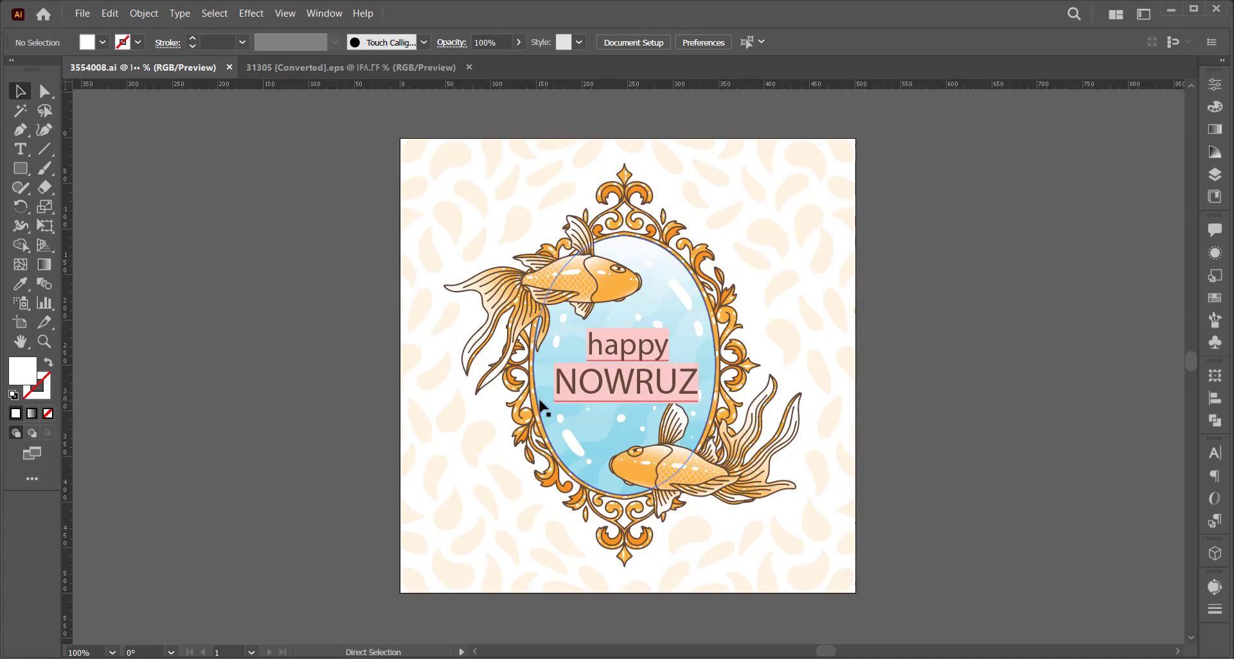
Zoom out to 50%, ungroup the goldfish artwork and remove the happy NOWRUZ text.
key(ctrl+minus)
key(ctrl+minus)
drag(856, 388, 532, 356)
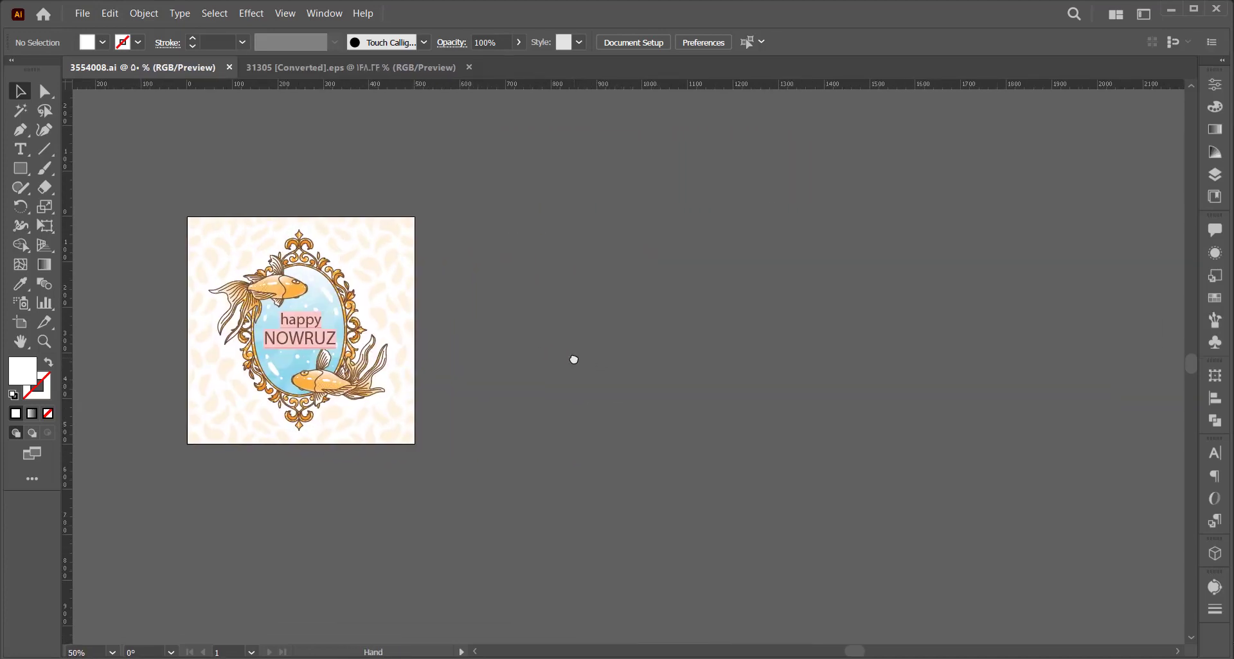
click(305, 340)
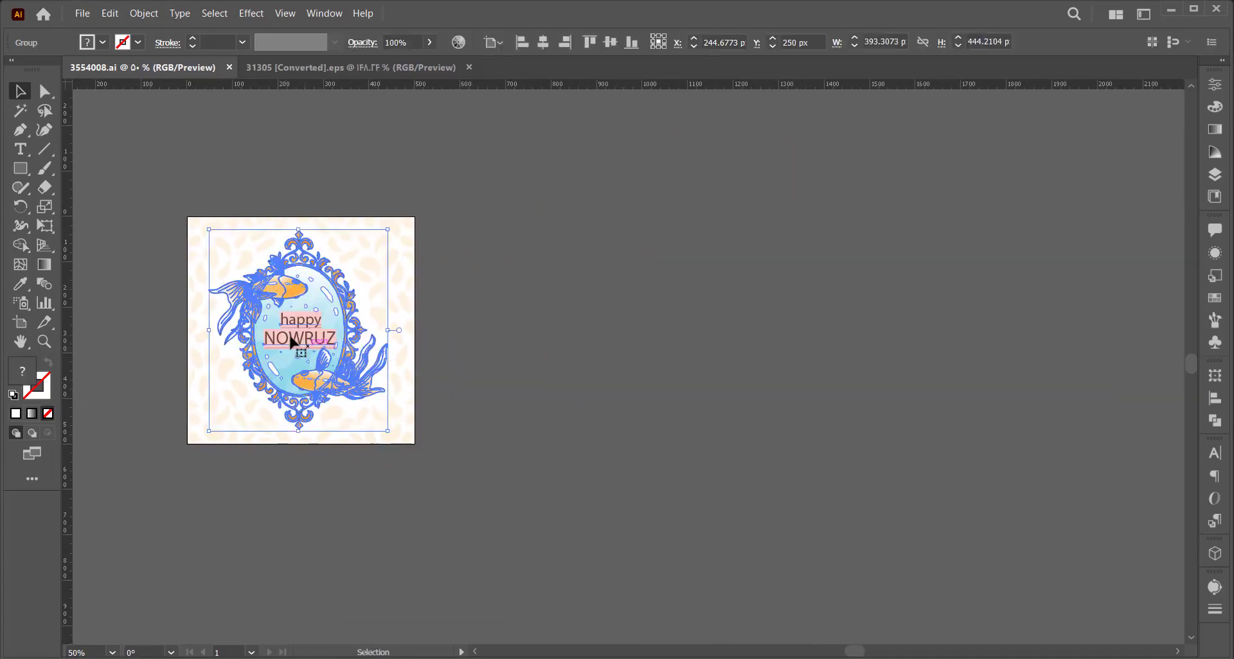
right_click(292, 337)
click(343, 451)
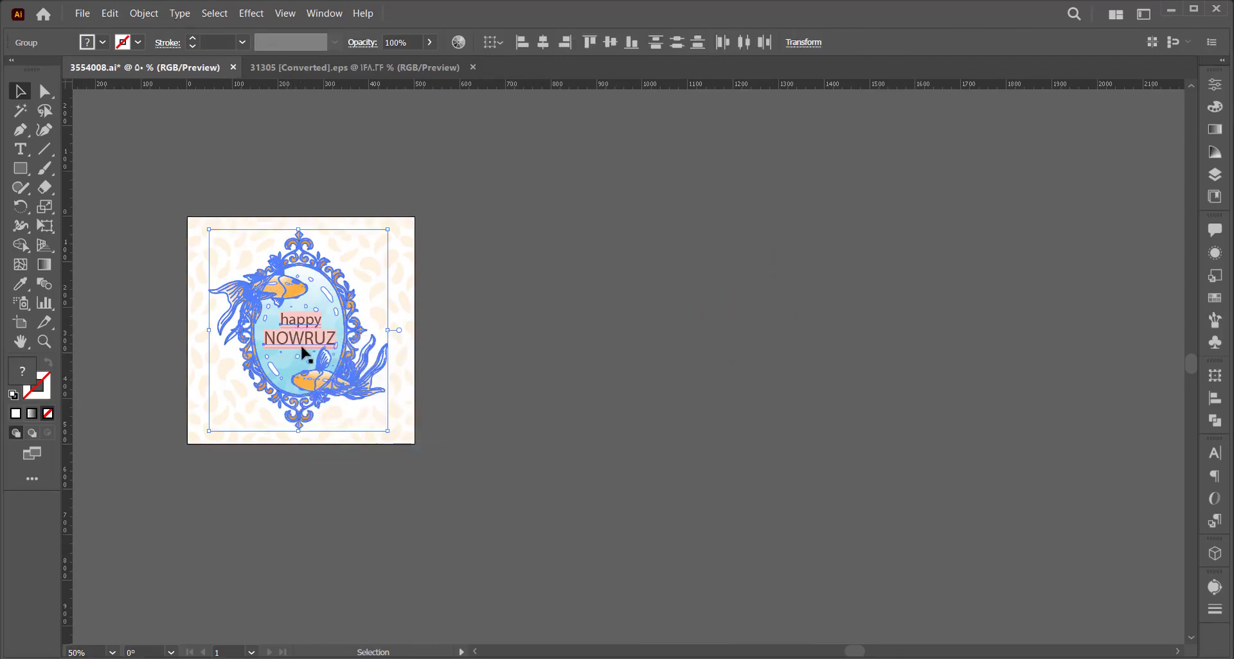
mouse_move(303, 352)
mouse_down()
mouse_move(294, 326)
mouse_move(305, 342)
mouse_up()
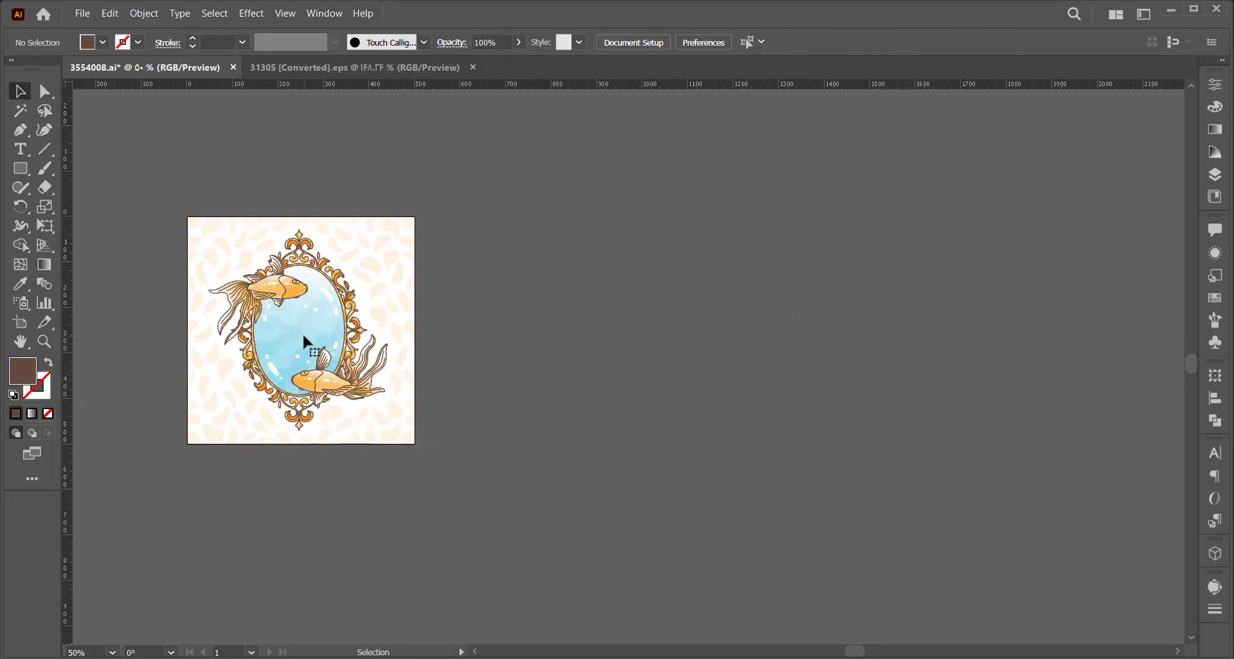
key(shift+o)
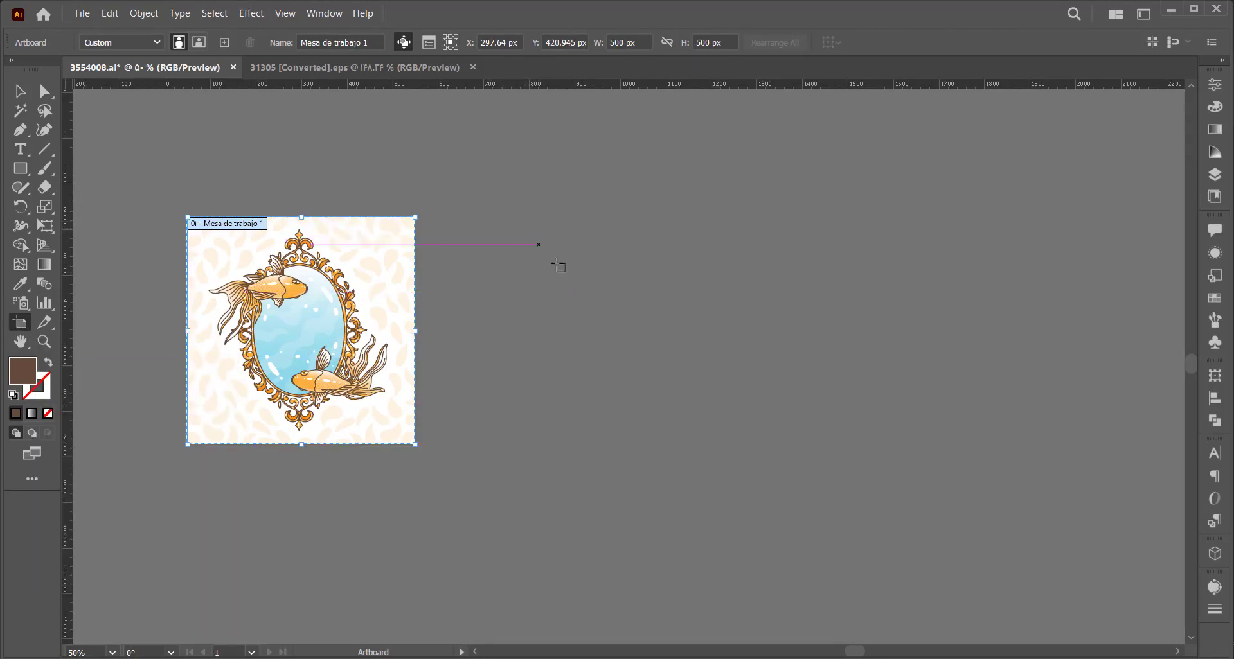
Draw Artboard 2 right of the first and move the upper goldfish onto it, enlarged to fill it.
drag(524, 222, 818, 477)
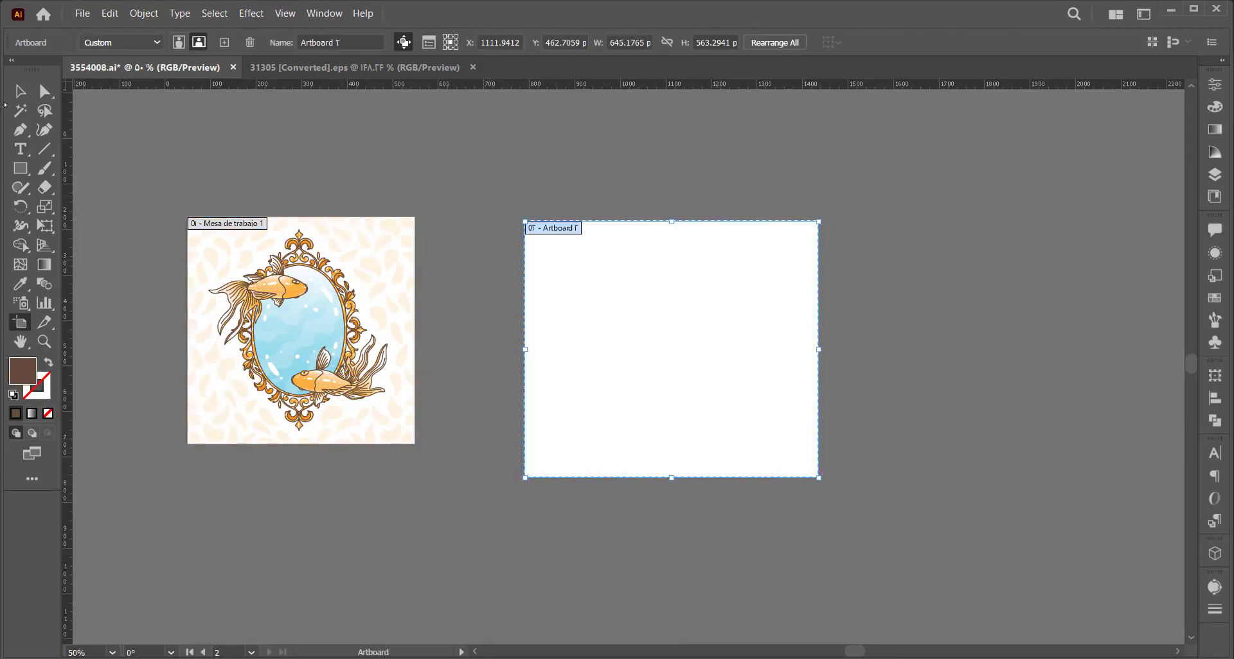
key(v)
click(269, 294)
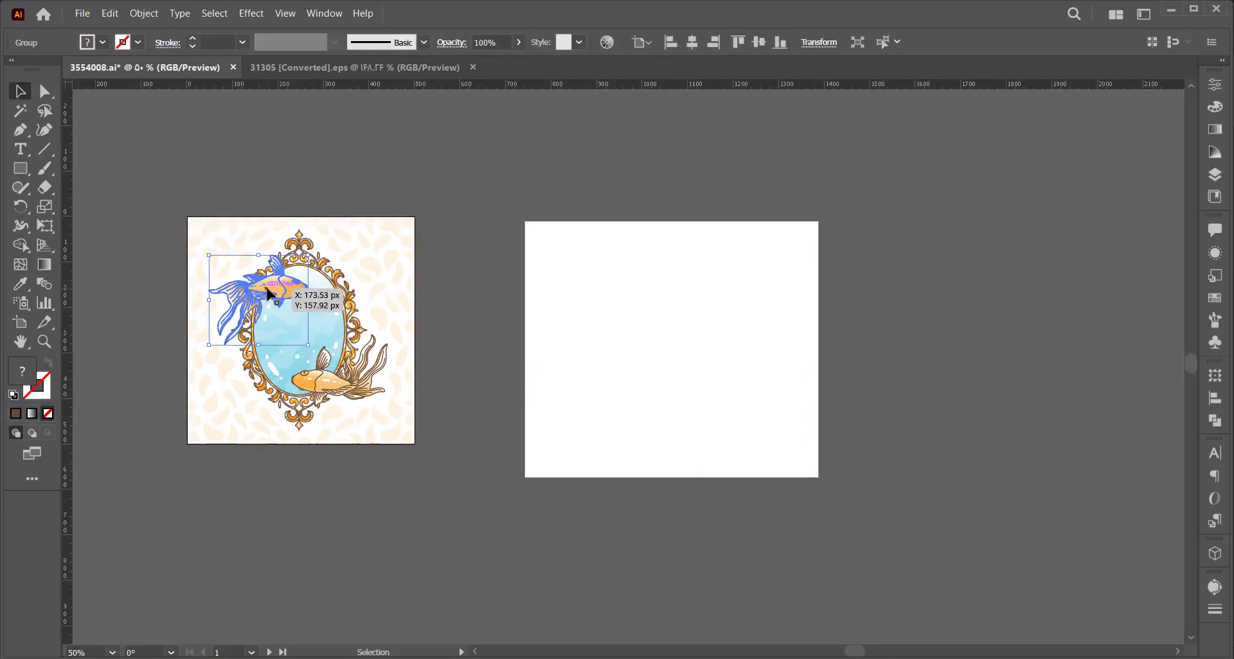
ctrl+click(280, 295)
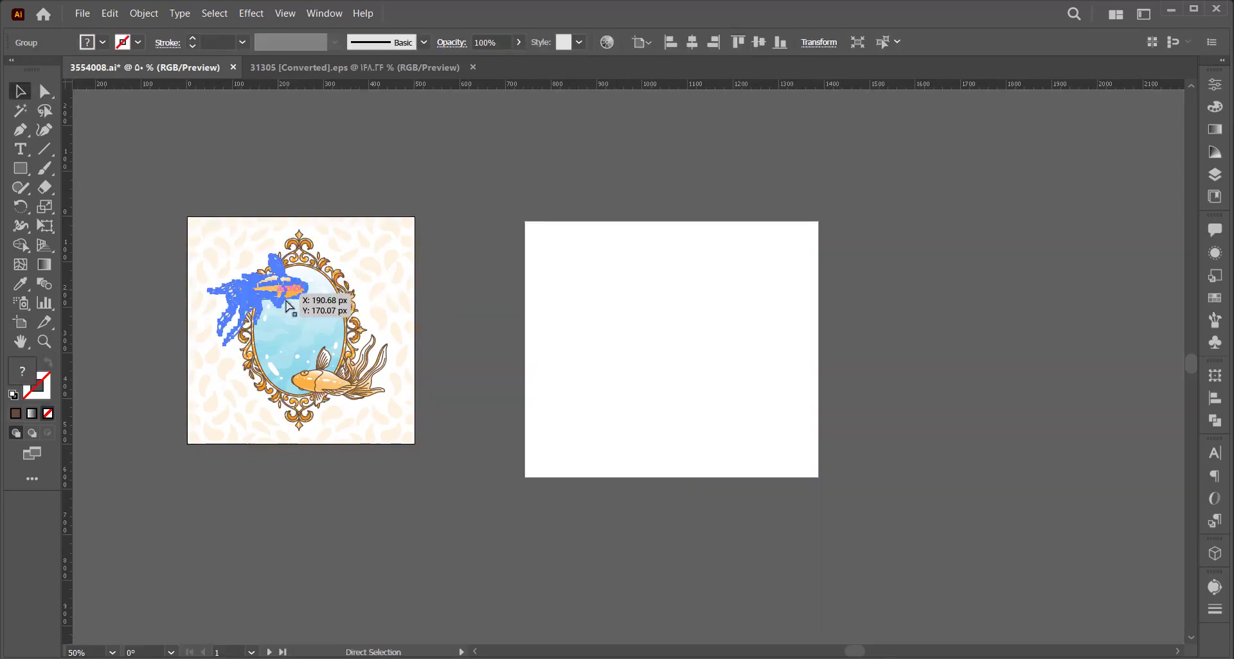
mouse_move(280, 295)
mouse_down()
mouse_move(690, 395)
mouse_move(823, 544)
mouse_up()
drag(738, 413, 696, 318)
drag(777, 453, 793, 468)
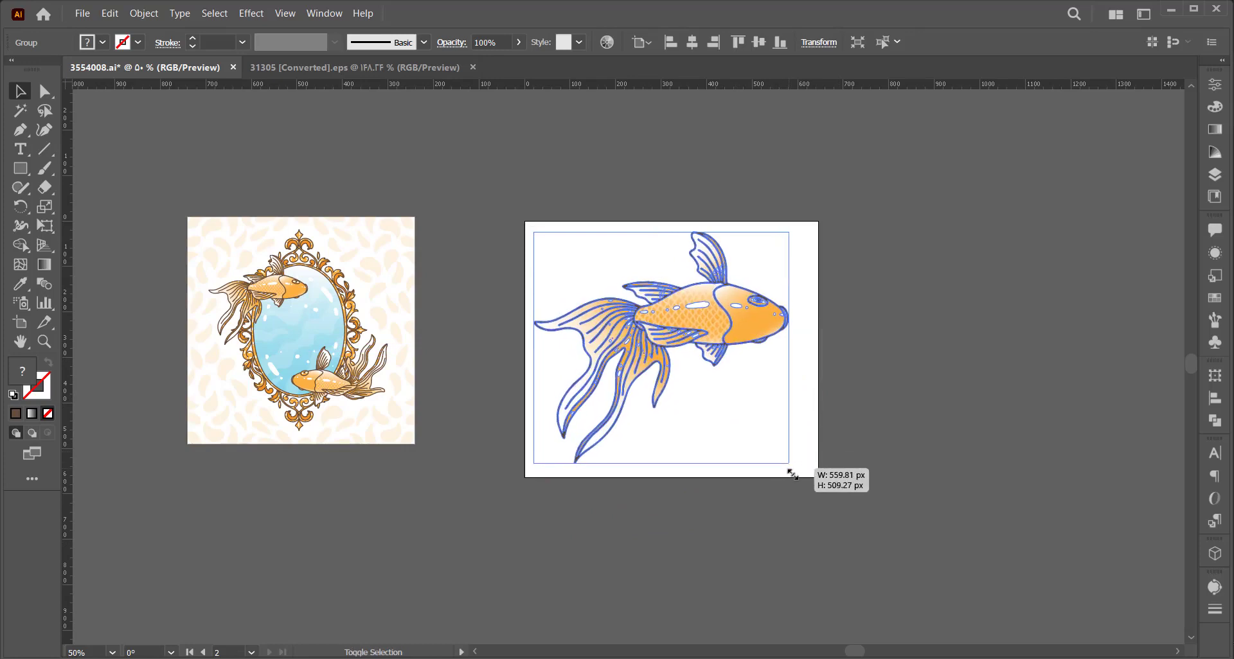
drag(719, 331, 729, 335)
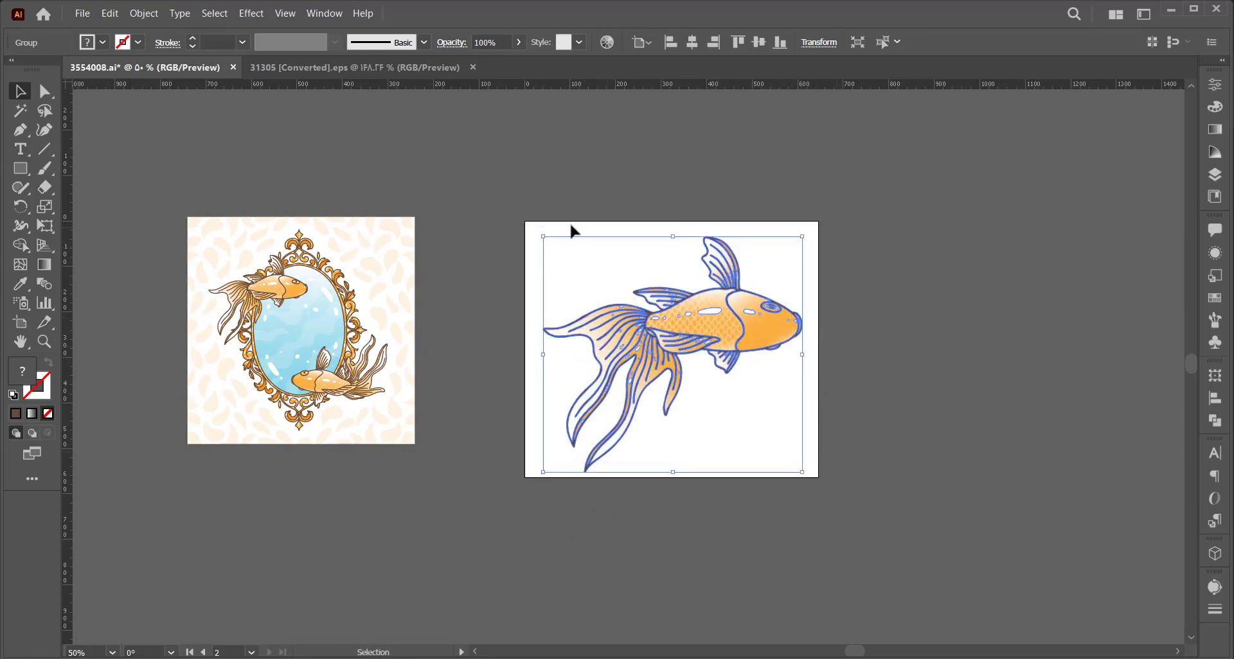
click(18, 326)
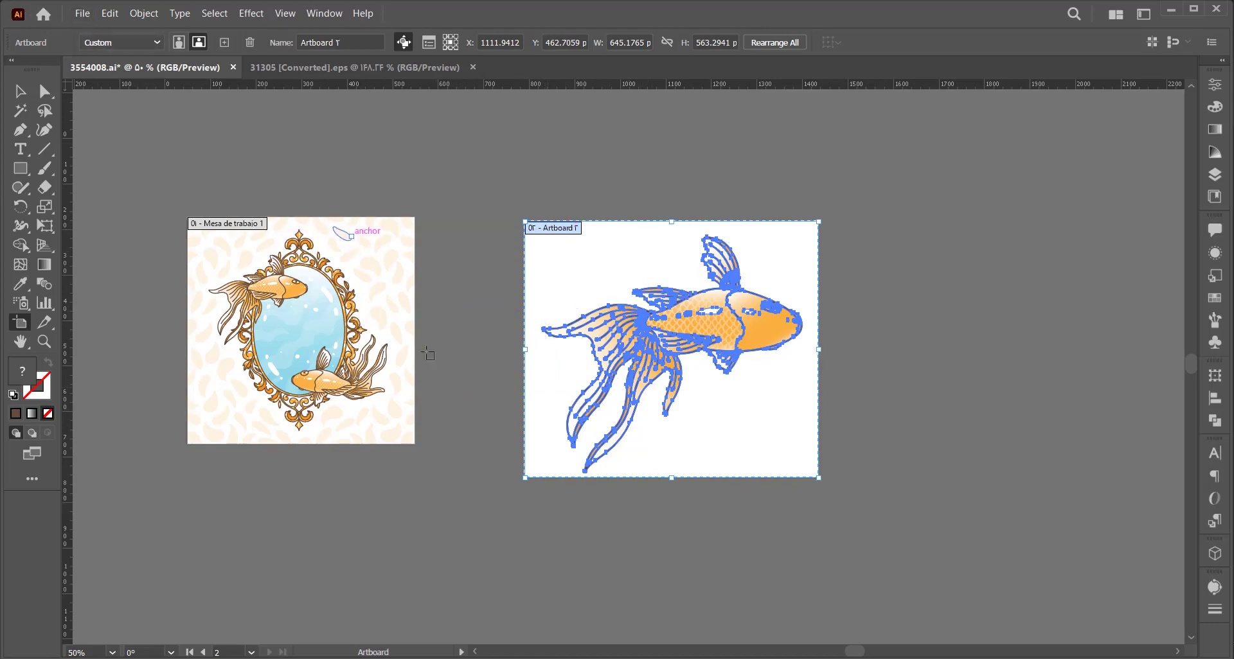
Set up an image export of artboards, limited to the range of artboard 2.
click(82, 17)
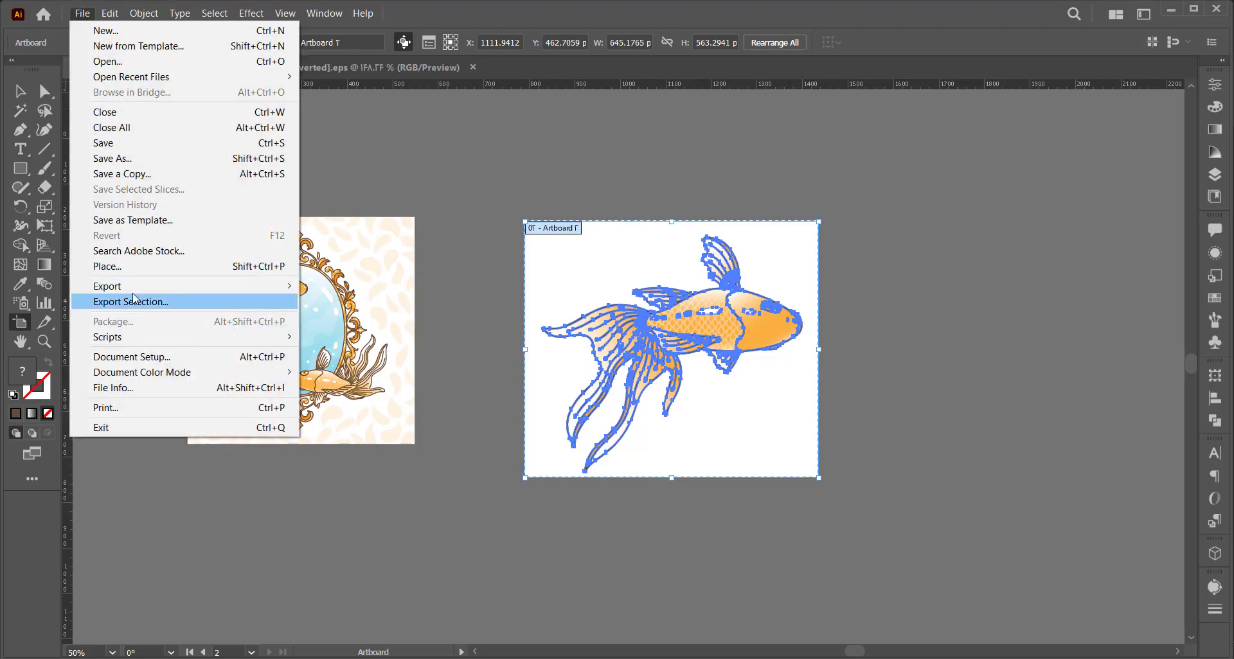
mouse_move(136, 286)
click(379, 309)
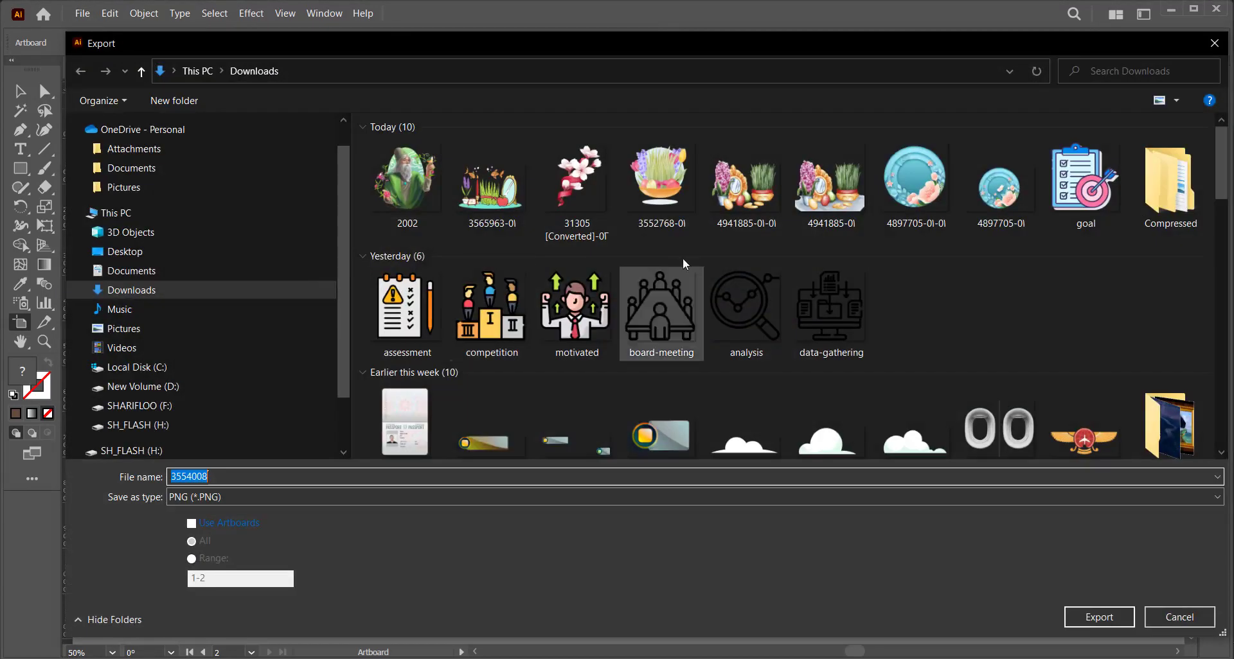
click(192, 525)
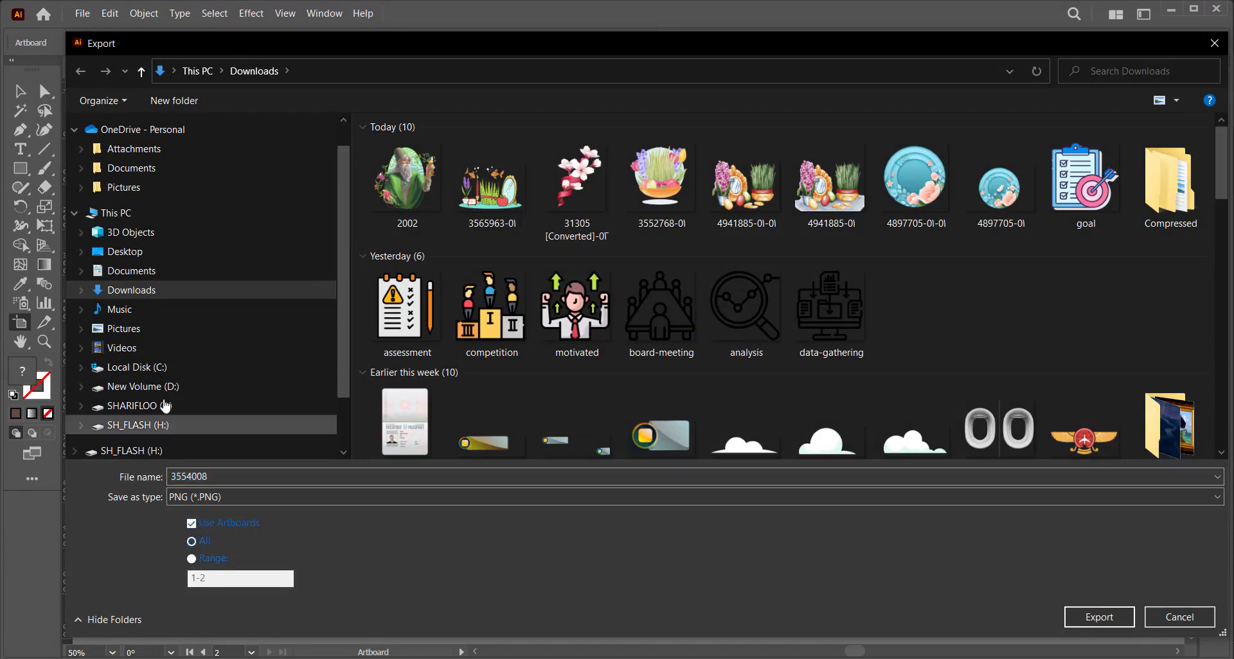
click(192, 559)
click(200, 578)
text(2)
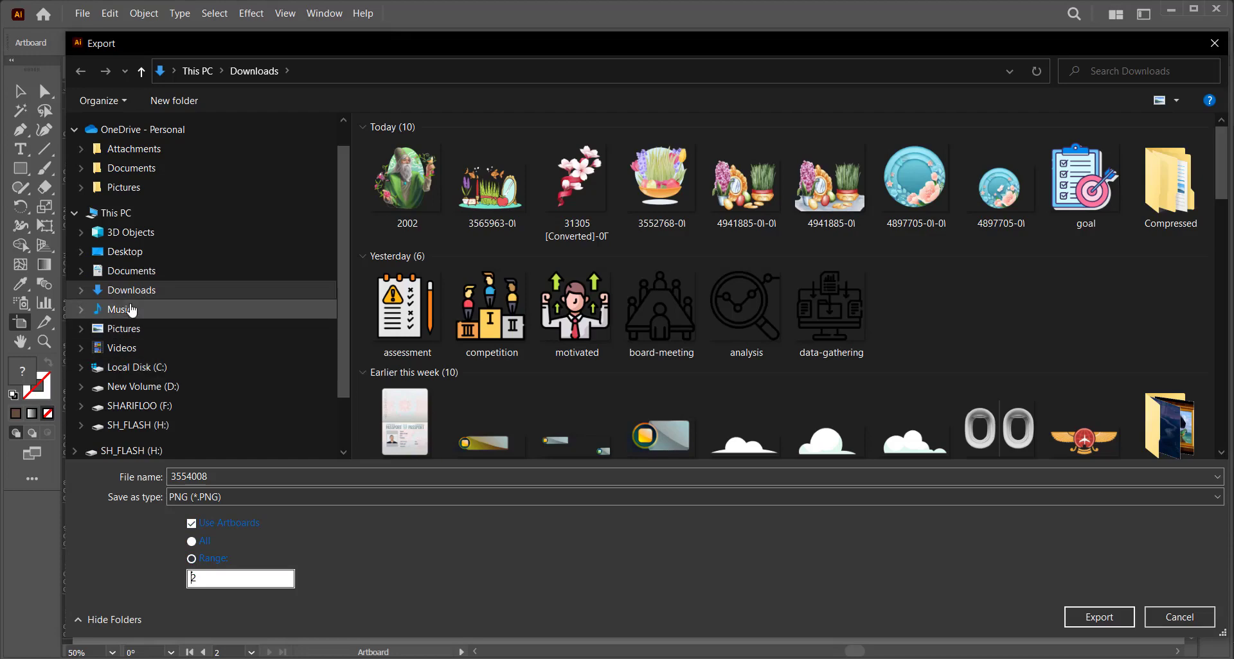
Export to the Music folder as a High 300 ppi PNG with transparent background.
click(133, 308)
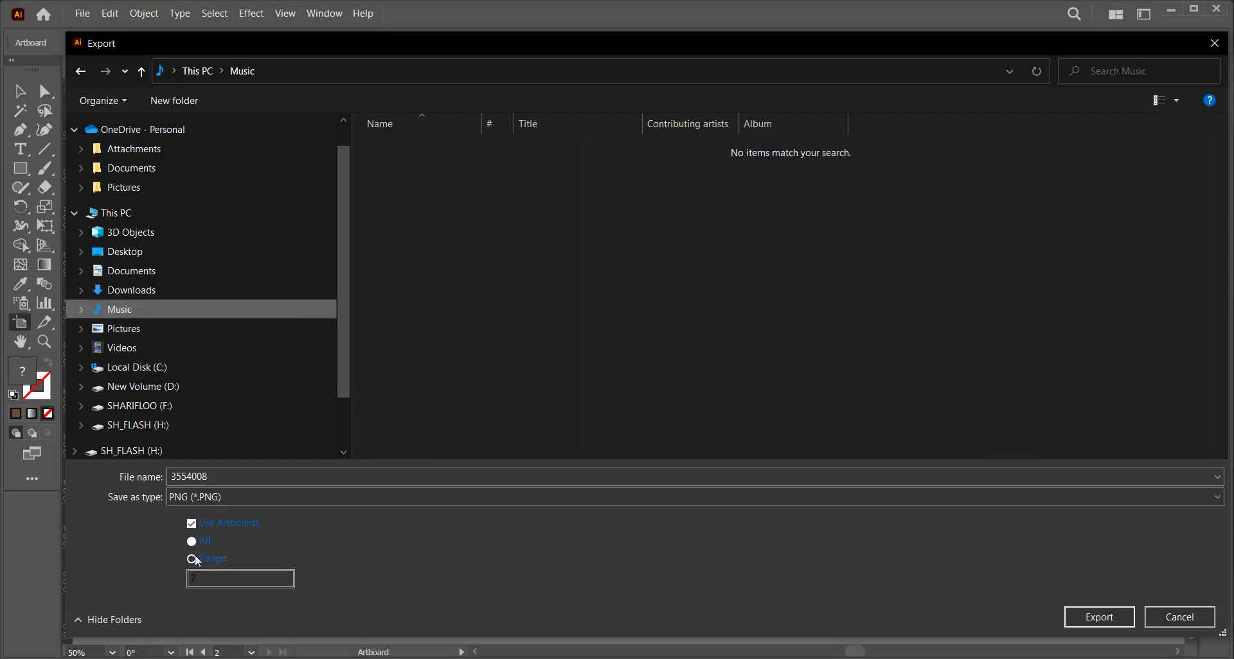
double_click(232, 476)
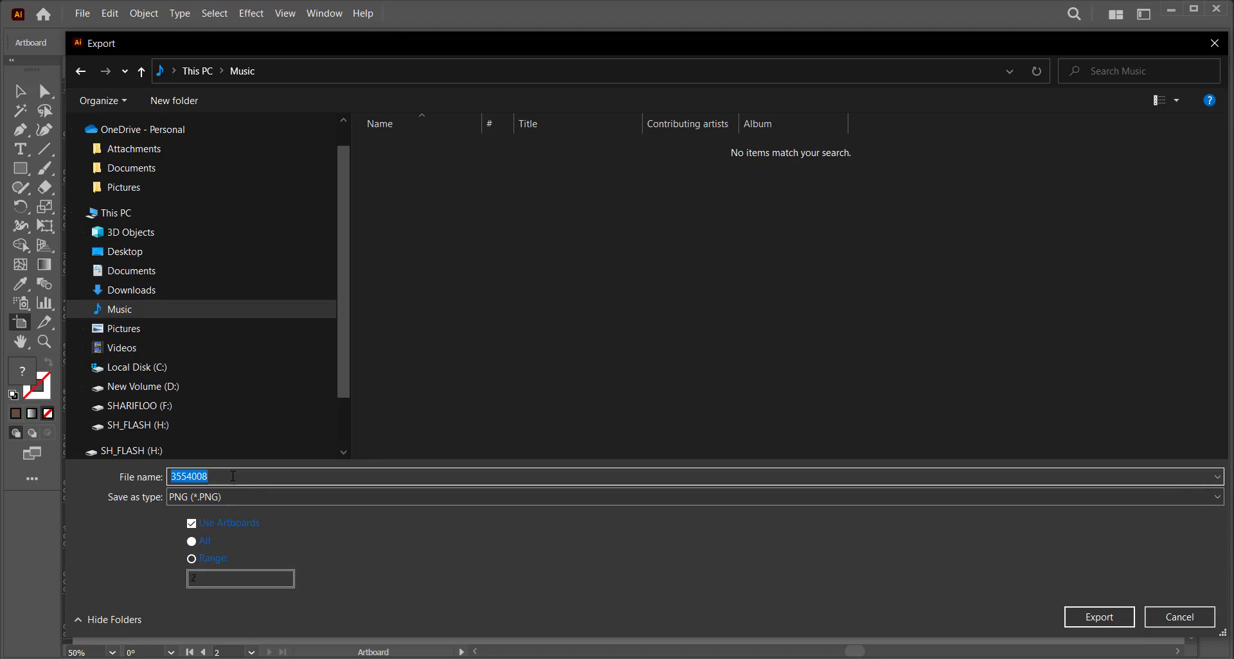
key(BackSpace)
click(1077, 619)
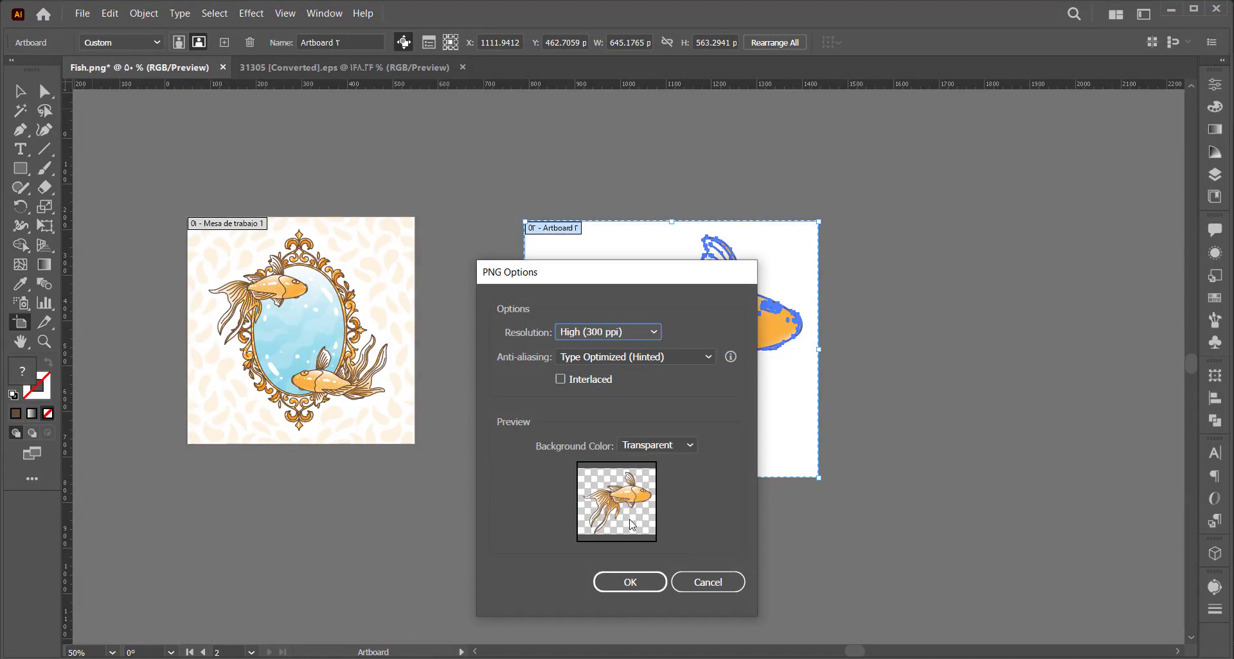
click(627, 583)
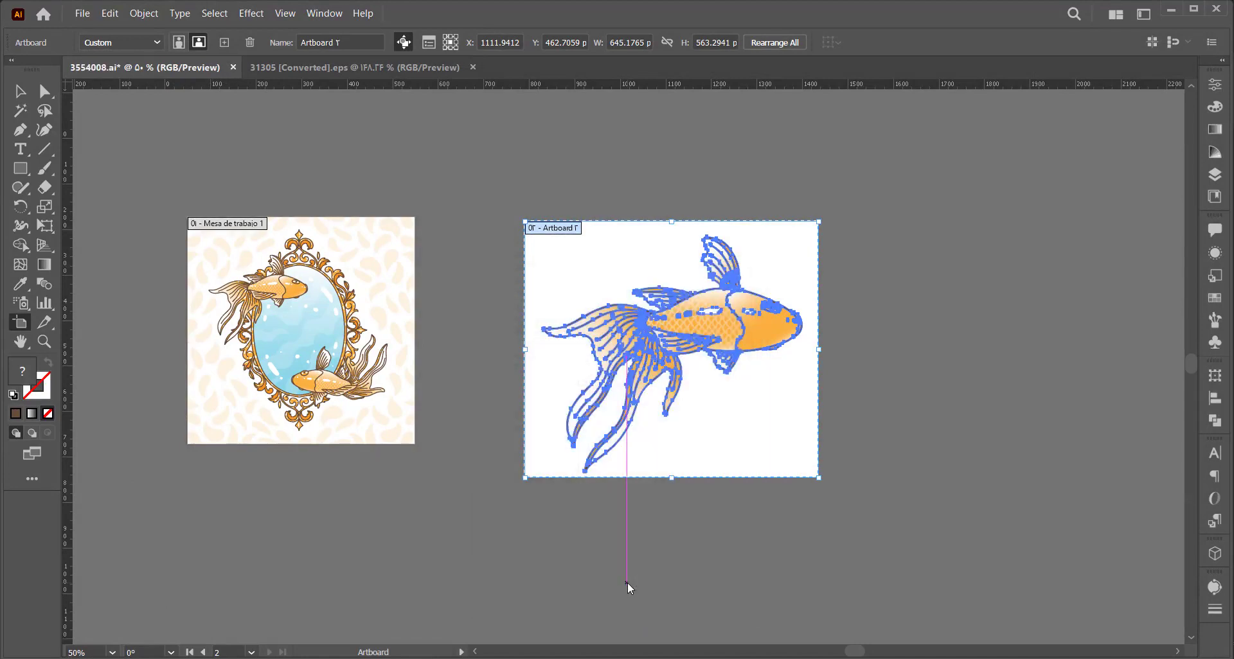
Drag the big goldfish and the small fish off the artboards, then select the mirror's patterned background.
key(Escape)
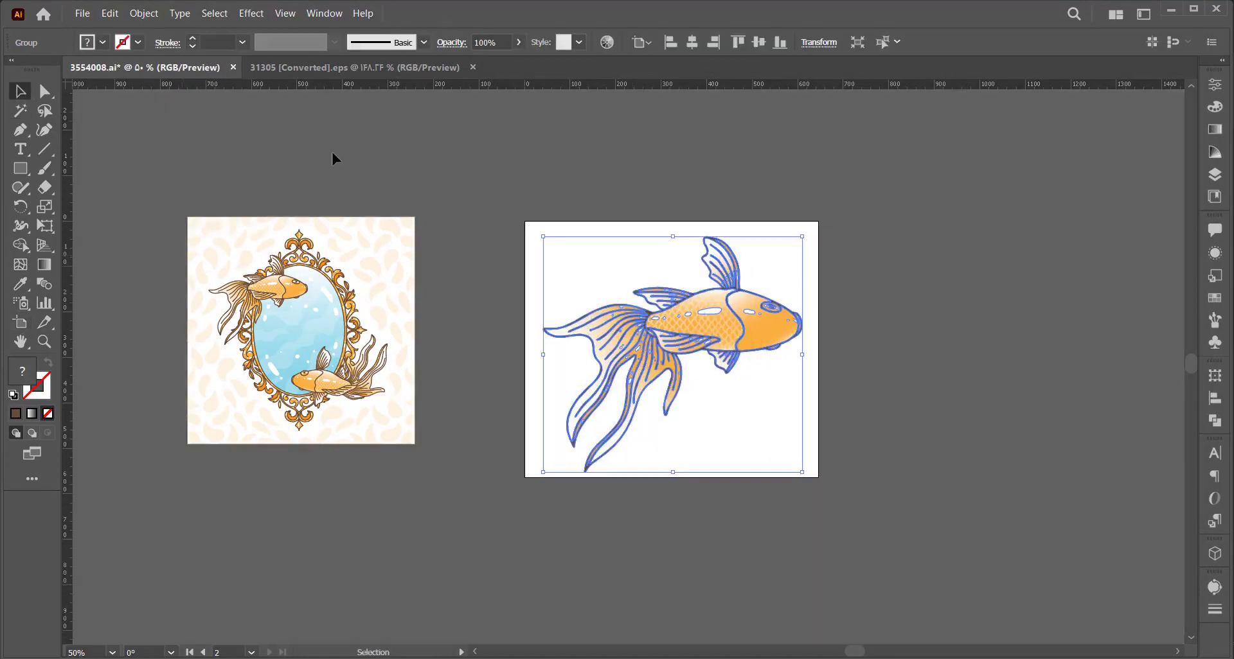
mouse_move(646, 338)
mouse_down()
mouse_move(881, 312)
mouse_move(1007, 279)
mouse_up()
drag(318, 395, 329, 561)
drag(270, 286, 252, 142)
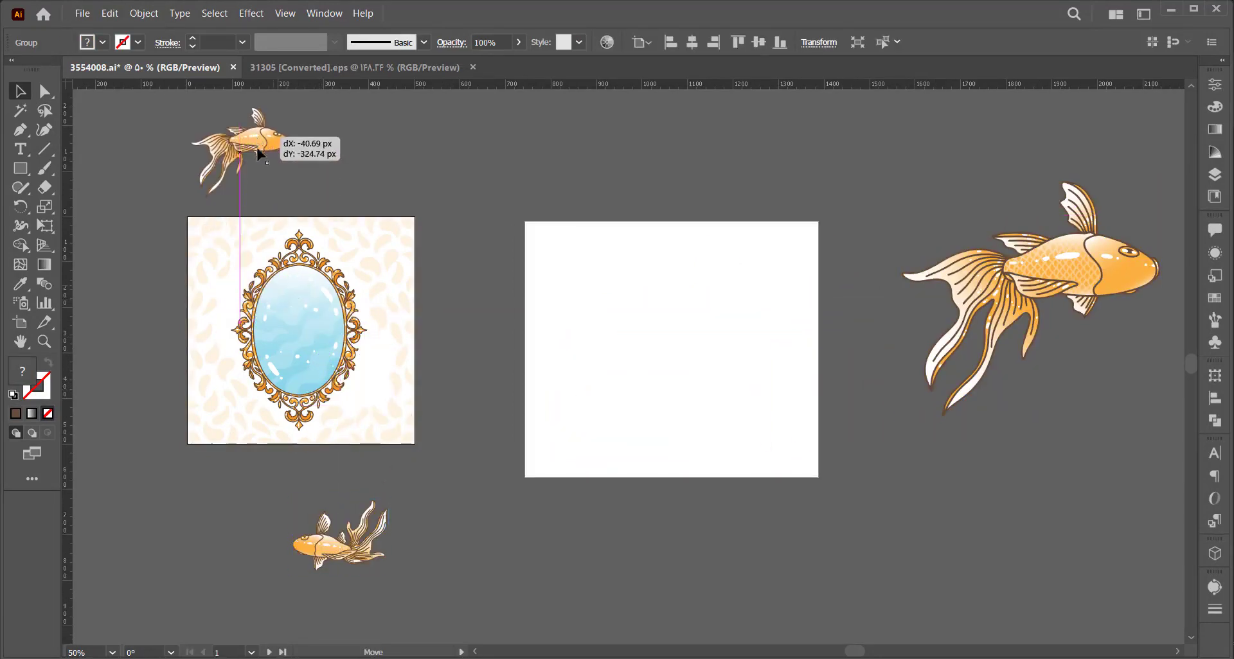
click(315, 347)
drag(316, 347, 325, 350)
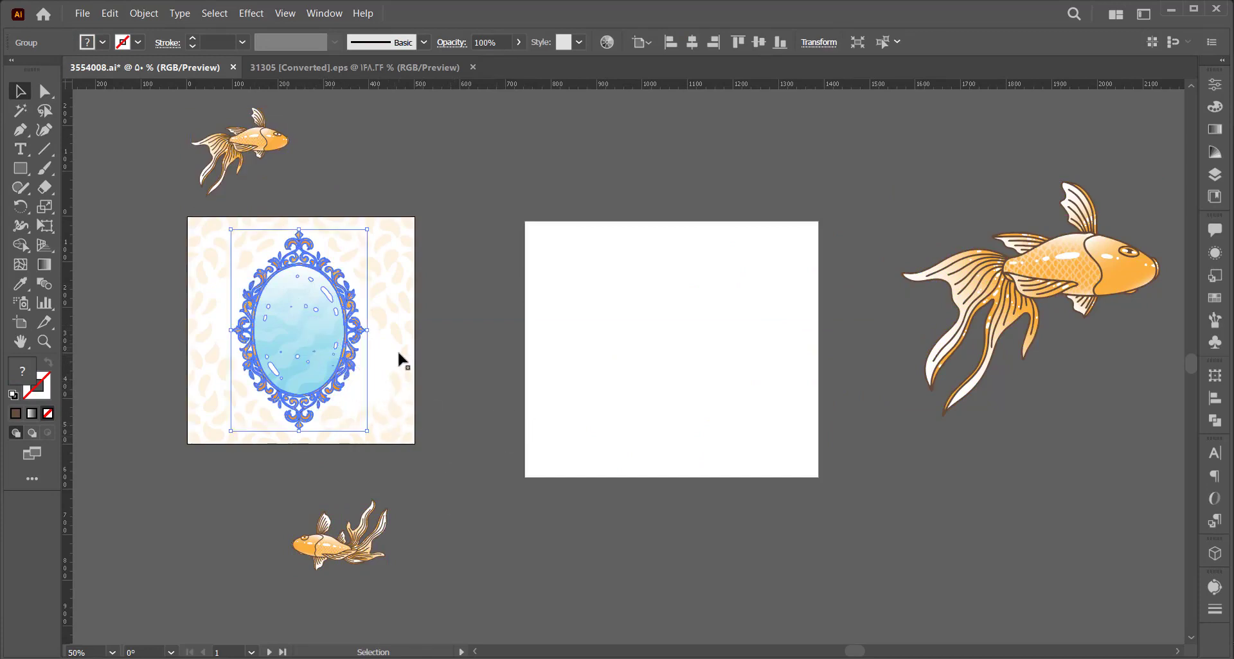
click(383, 289)
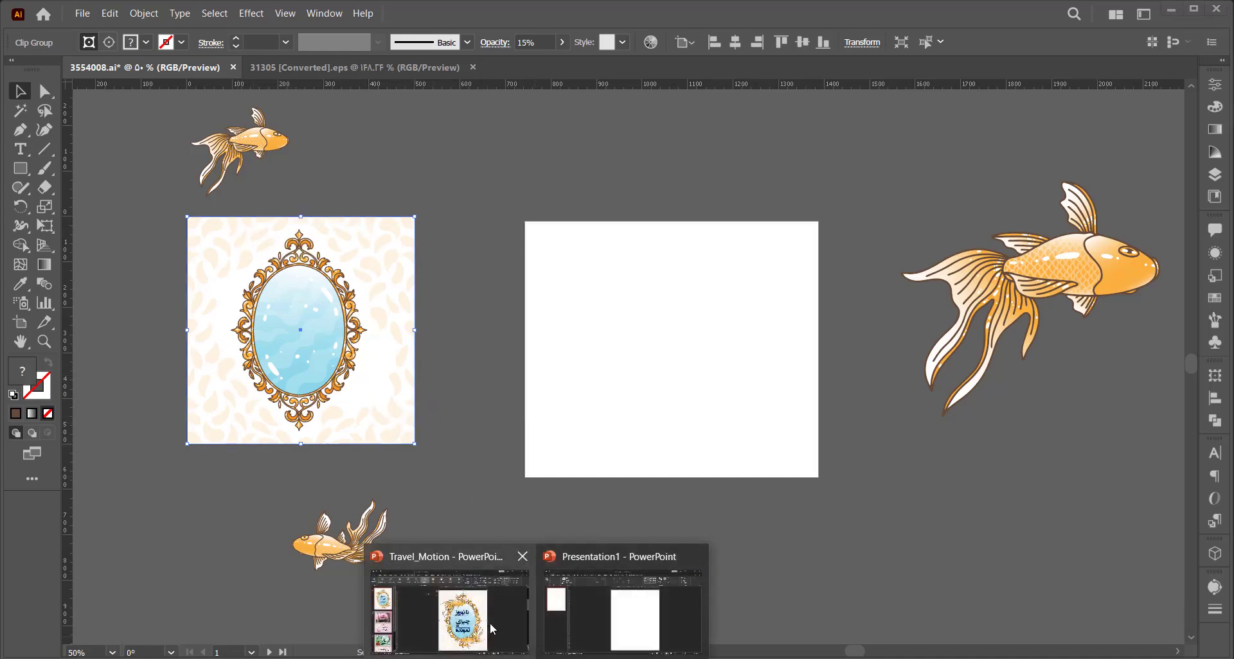
click(509, 631)
mouse_move(823, 224)
mouse_down()
mouse_move(937, 212)
mouse_move(985, 252)
mouse_move(957, 238)
mouse_up()
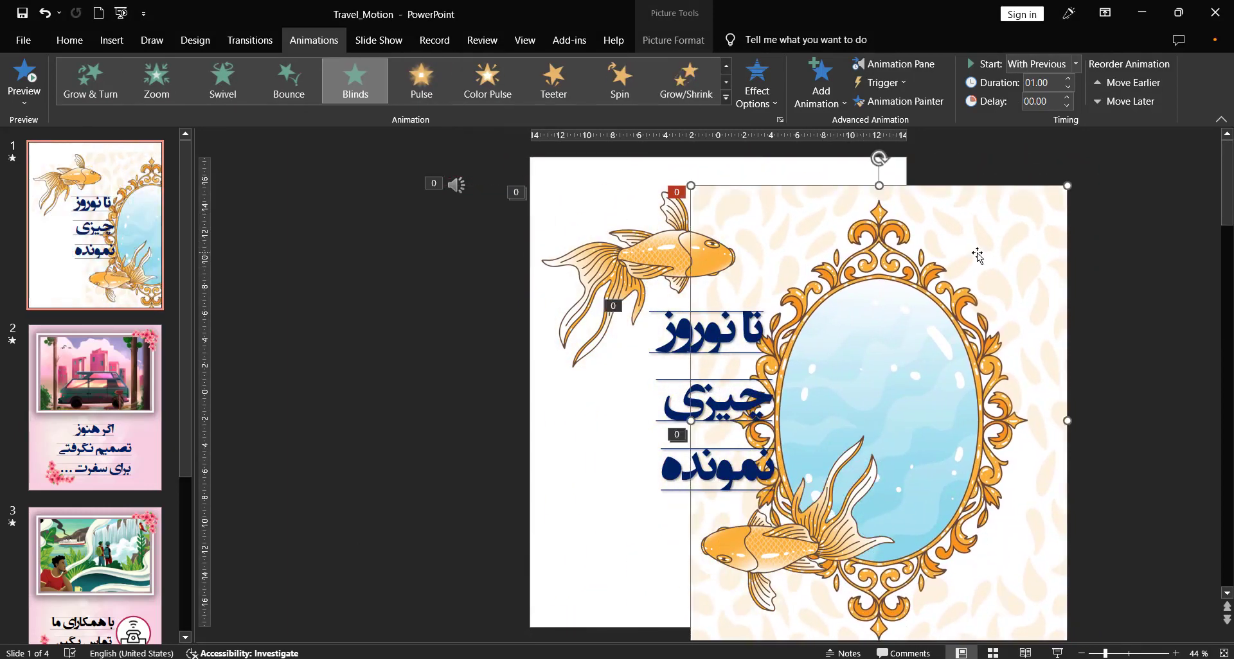
key(ctrl+z)
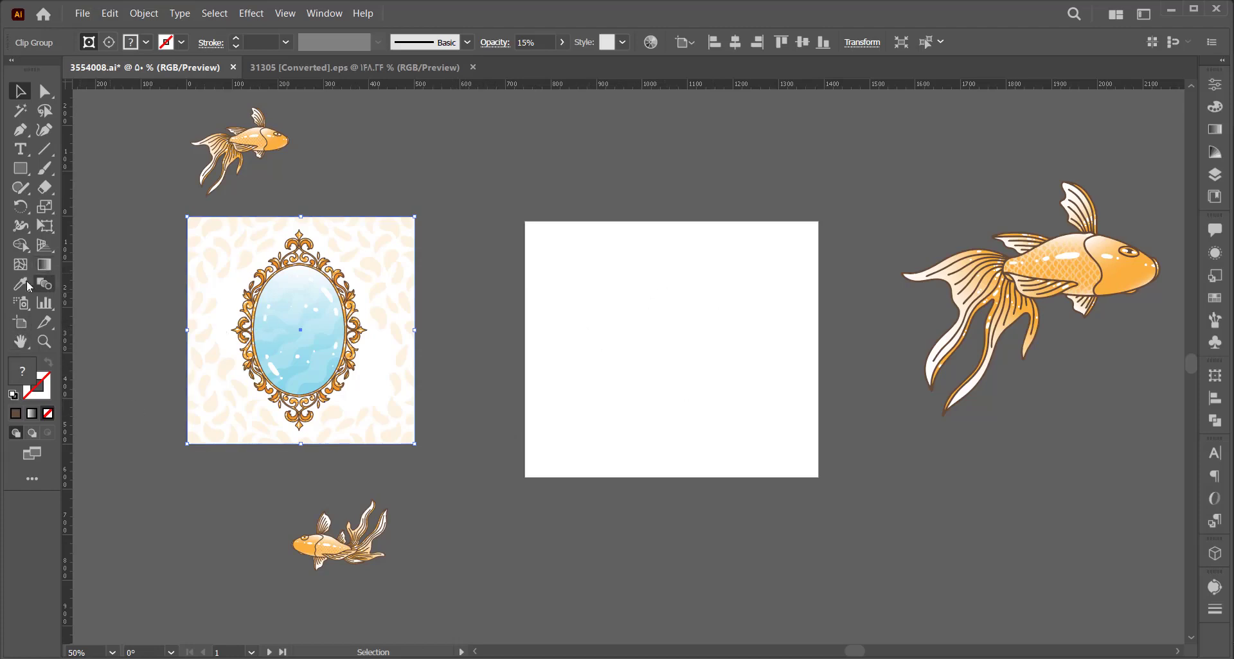
Select the blank Artboard 2 and keep pixels as the ruler unit.
click(21, 324)
click(575, 361)
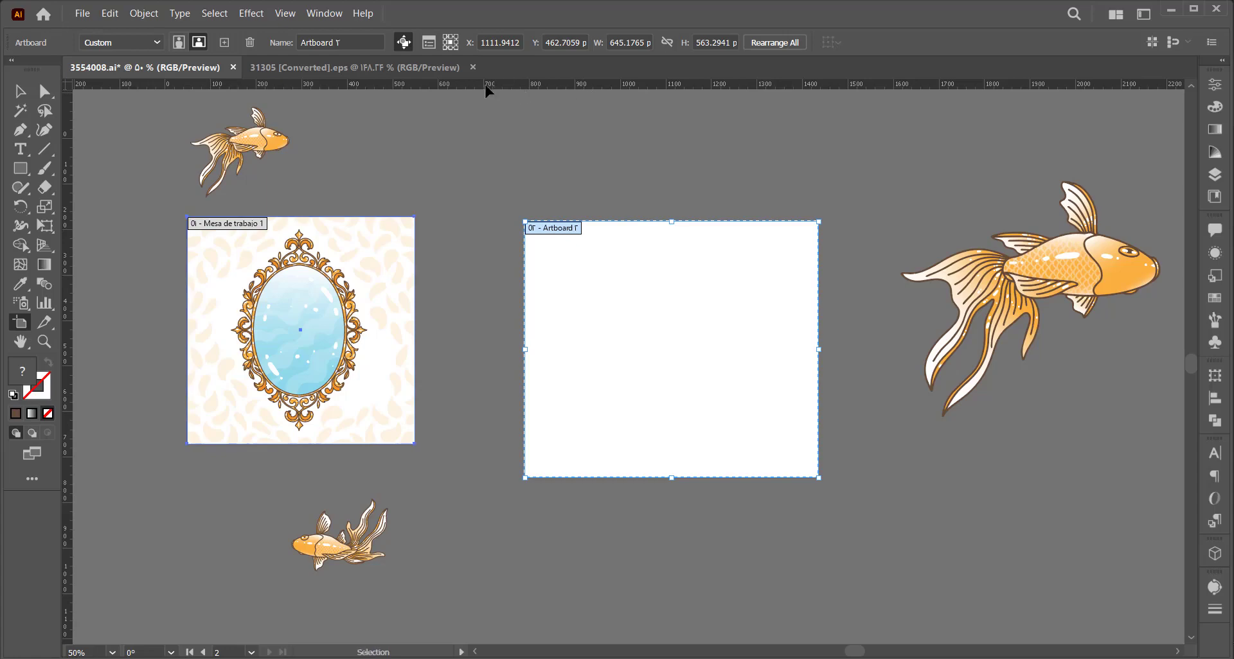
right_click(558, 89)
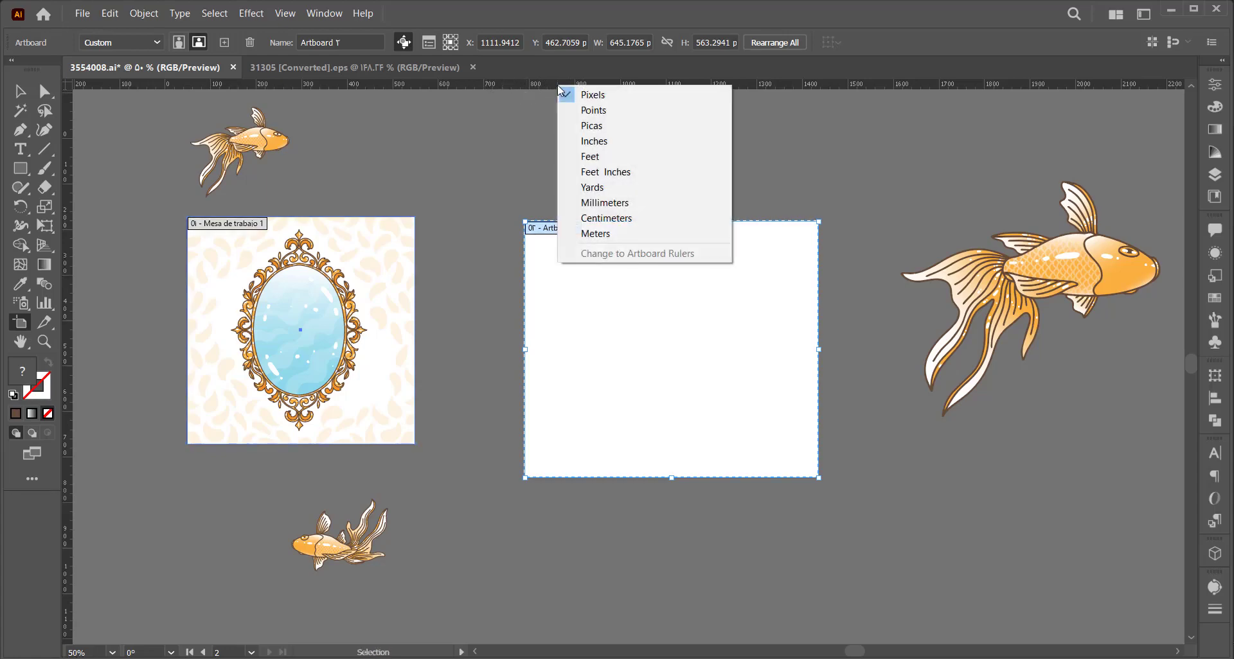
click(599, 98)
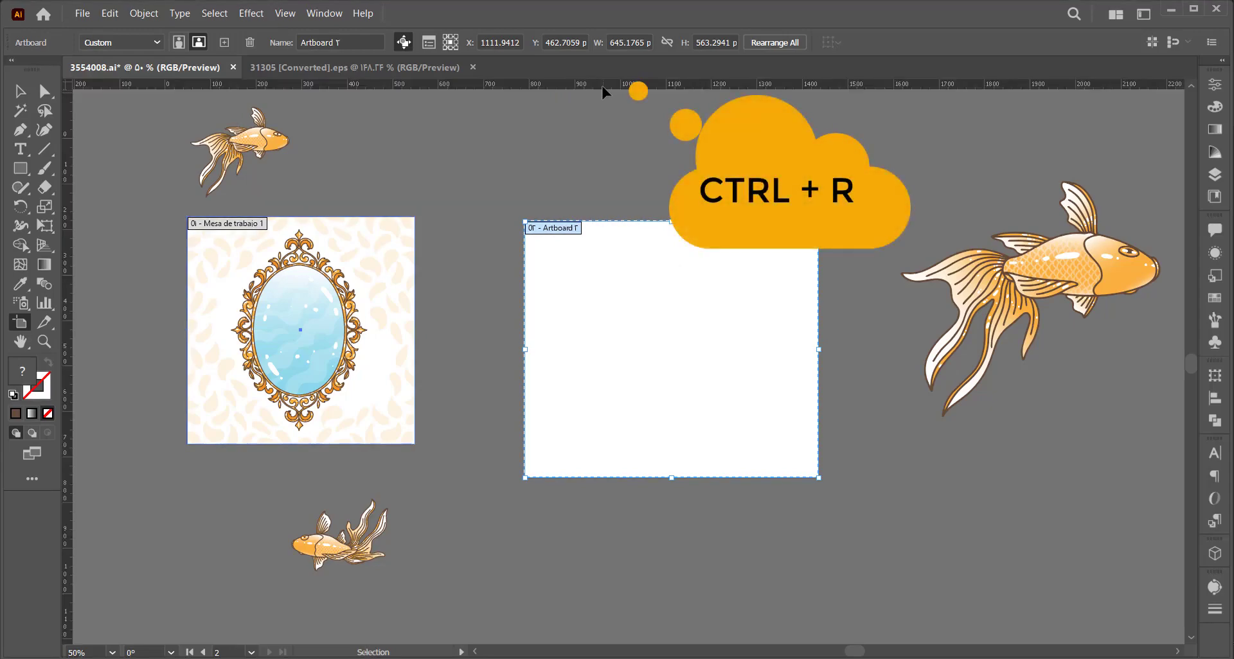
key(ctrl+r)
key(ctrl+r)
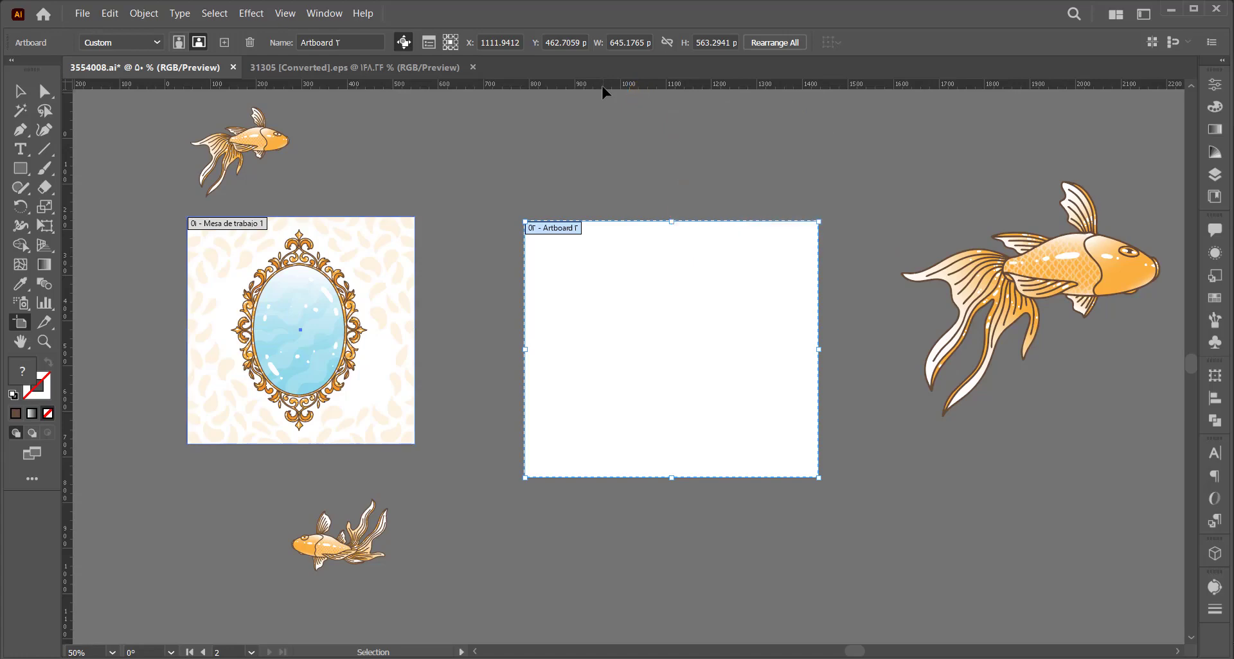
right_click(602, 88)
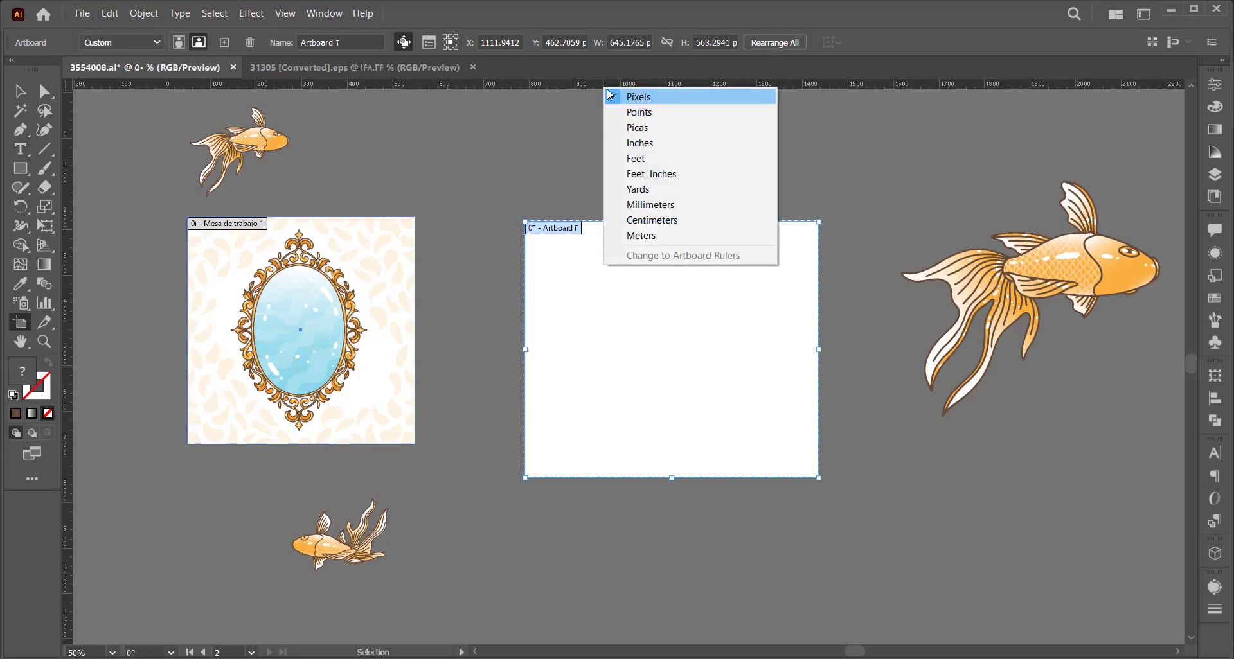
click(642, 96)
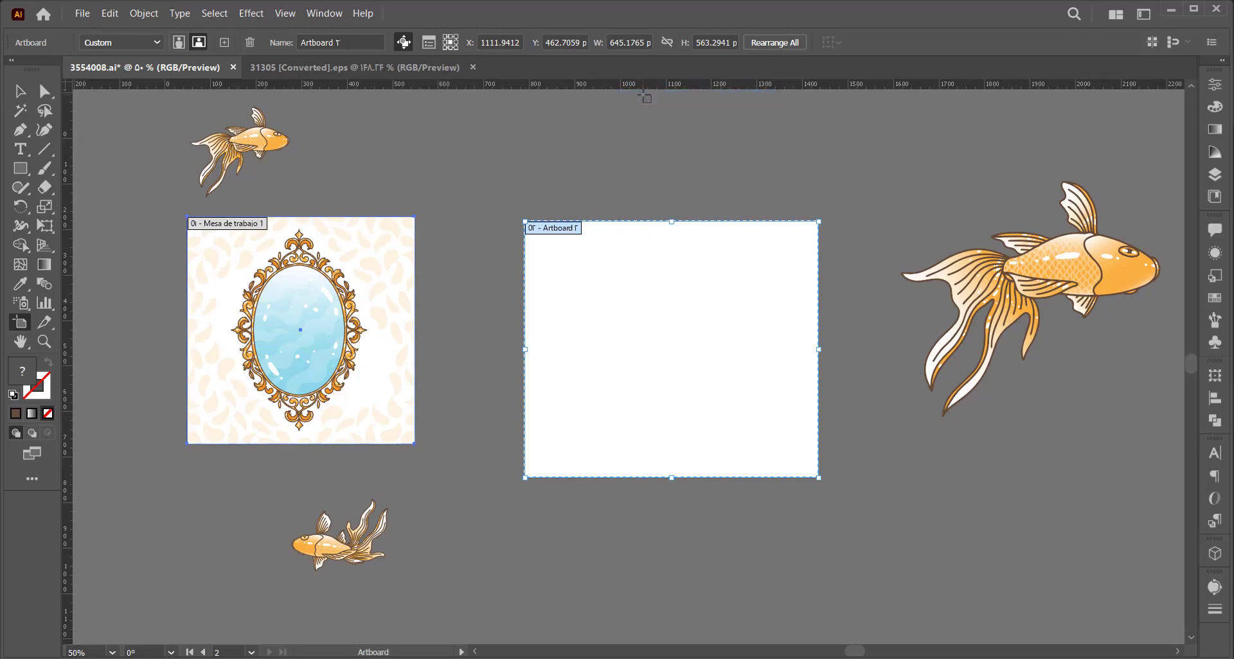
Set Artboard 2 to W 1080 px and H 1350 px, then fit it in the window.
click(616, 41)
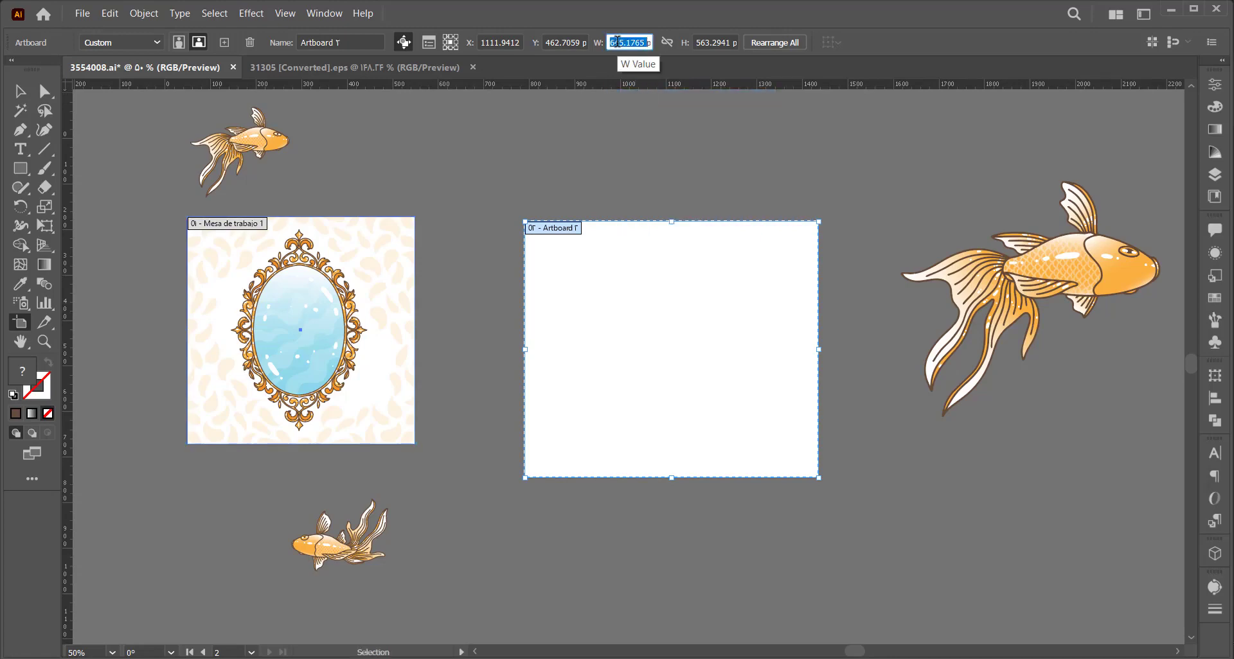
text(1080 px)
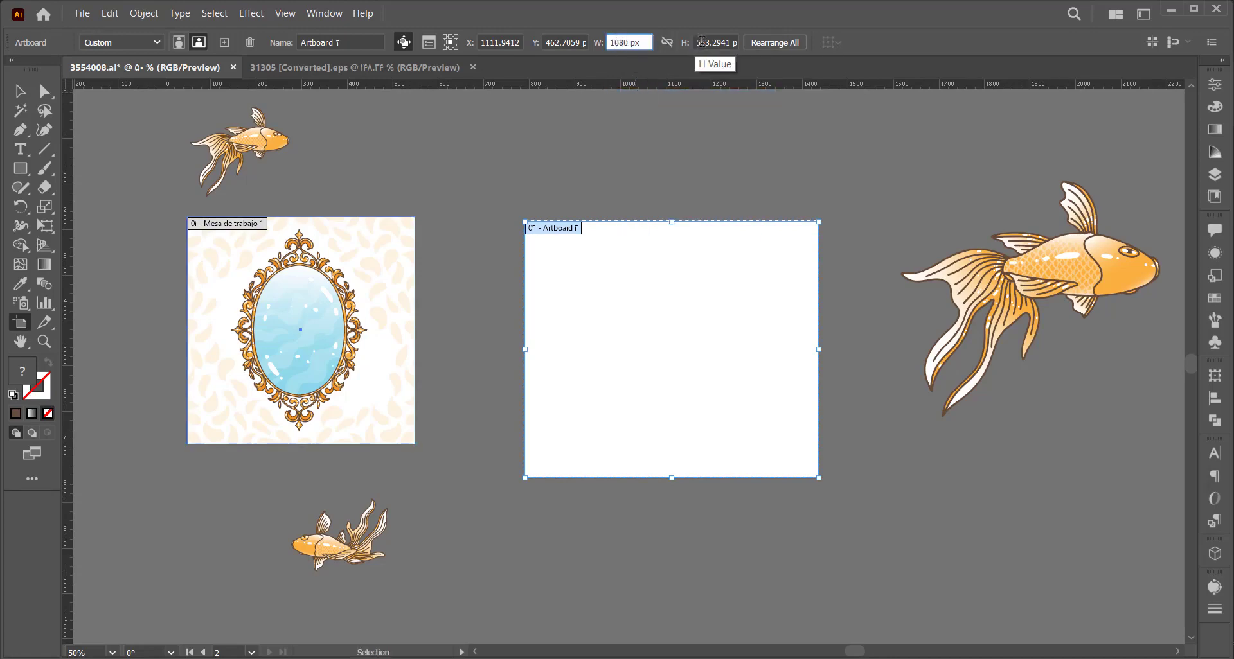
click(702, 42)
text(1350)
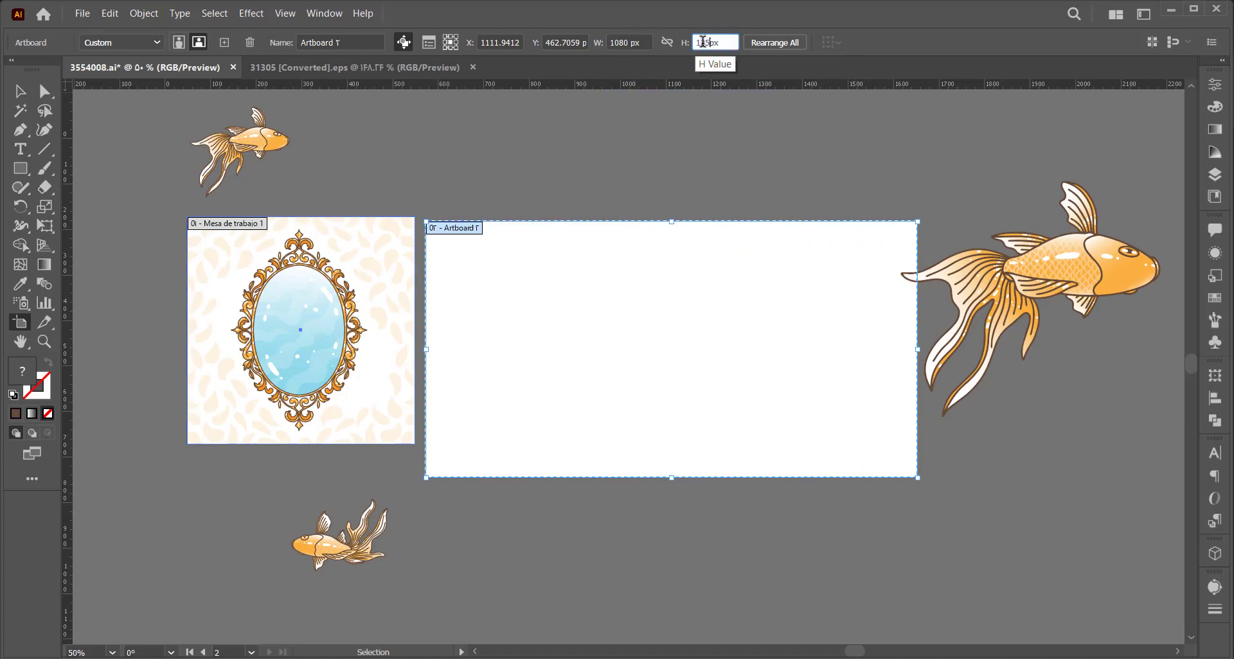
key(Return)
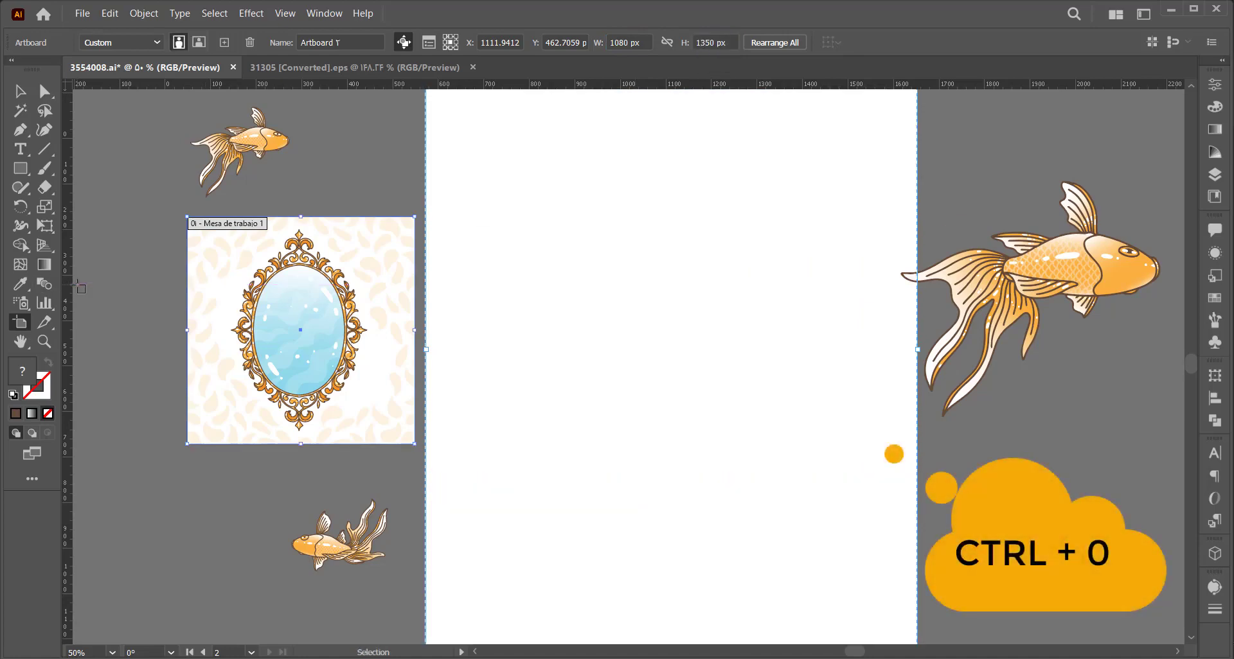
key(ctrl+0)
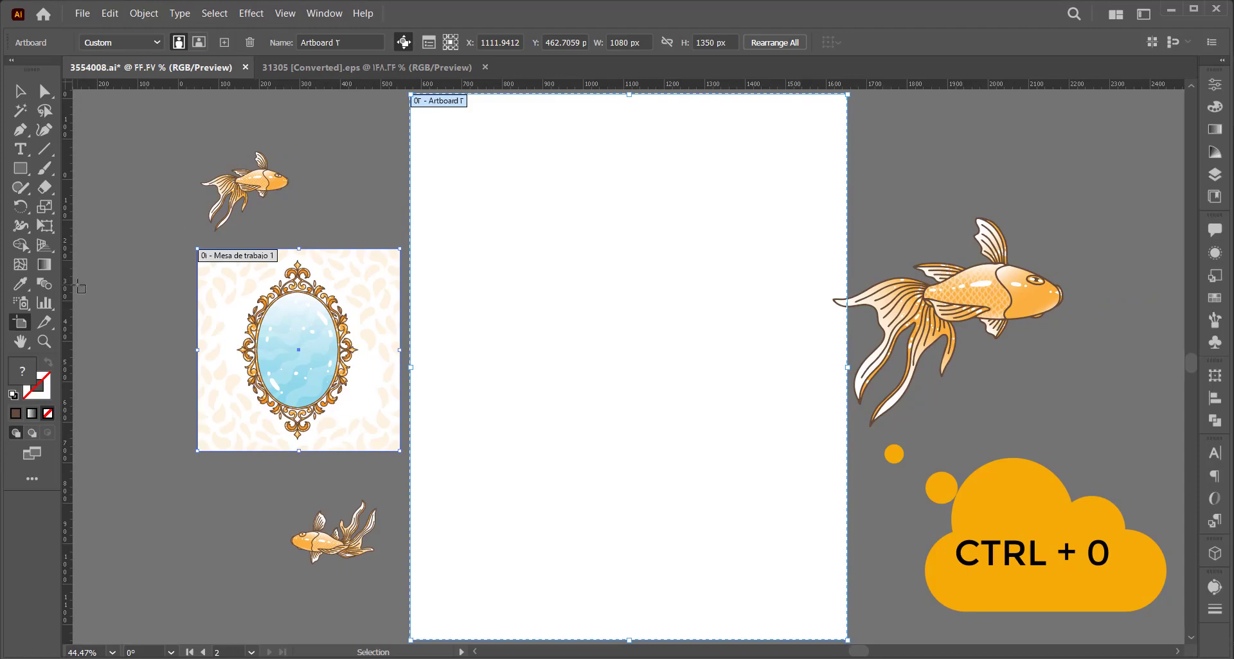
key(ctrl+minus)
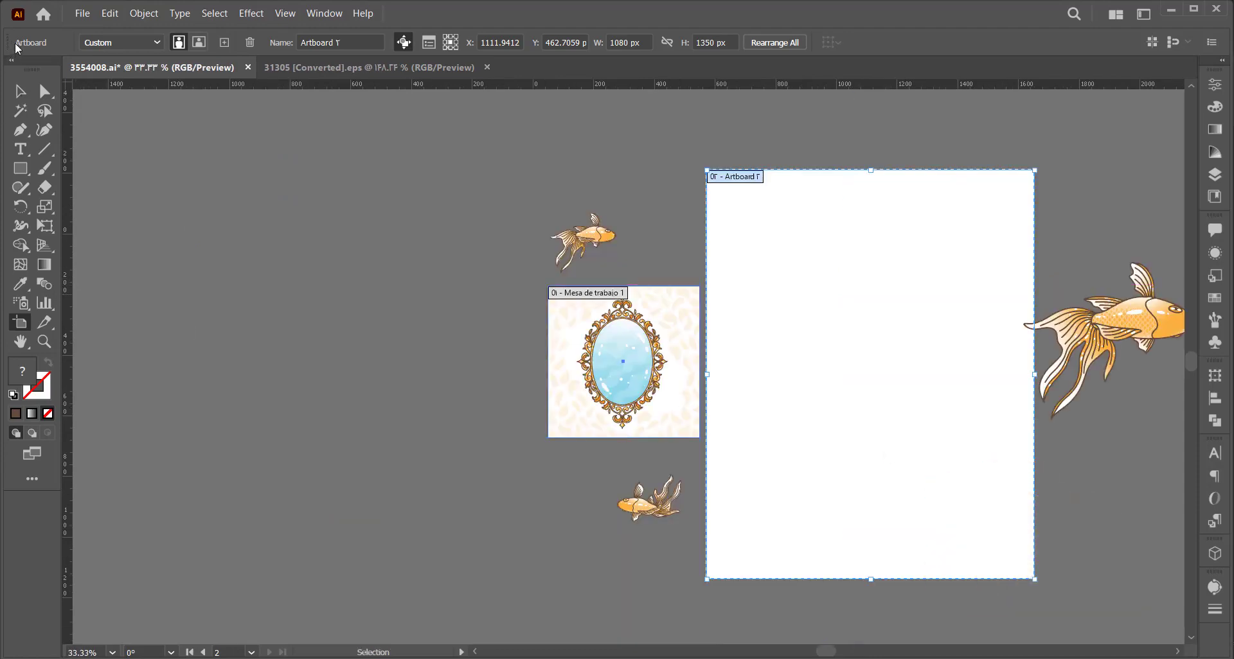
Move the petal background onto the tall artboard, enlarge it to cover it, and centre it horizontally.
click(19, 92)
drag(785, 326, 421, 298)
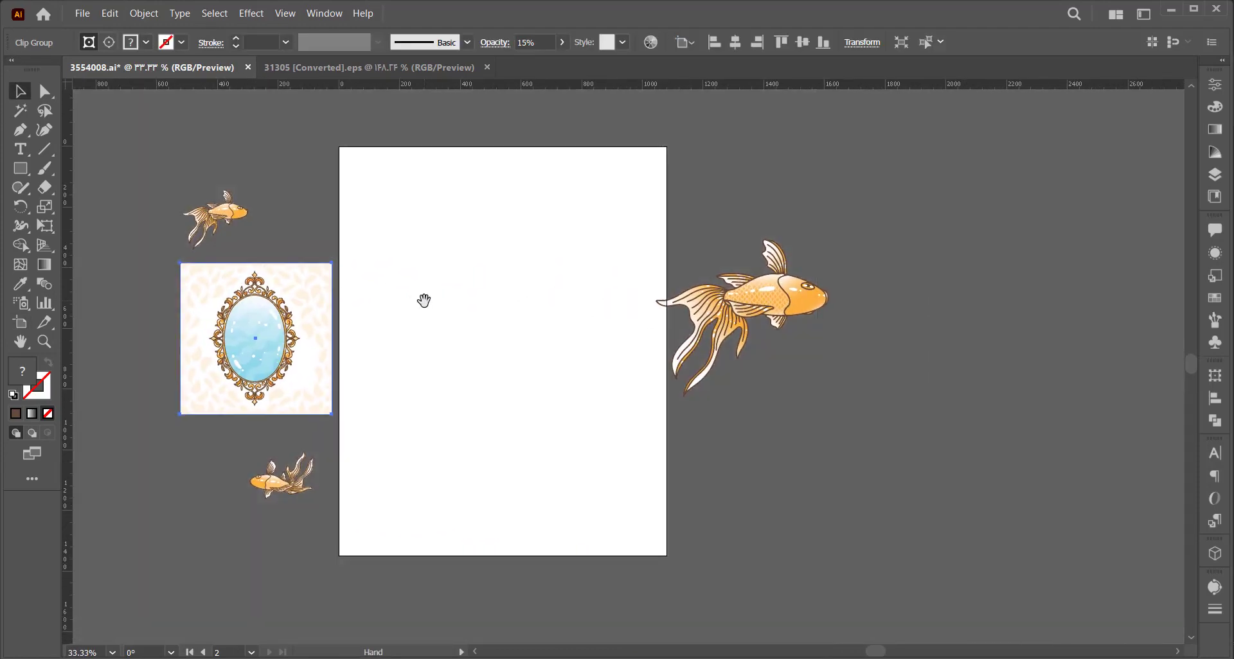
click(317, 324)
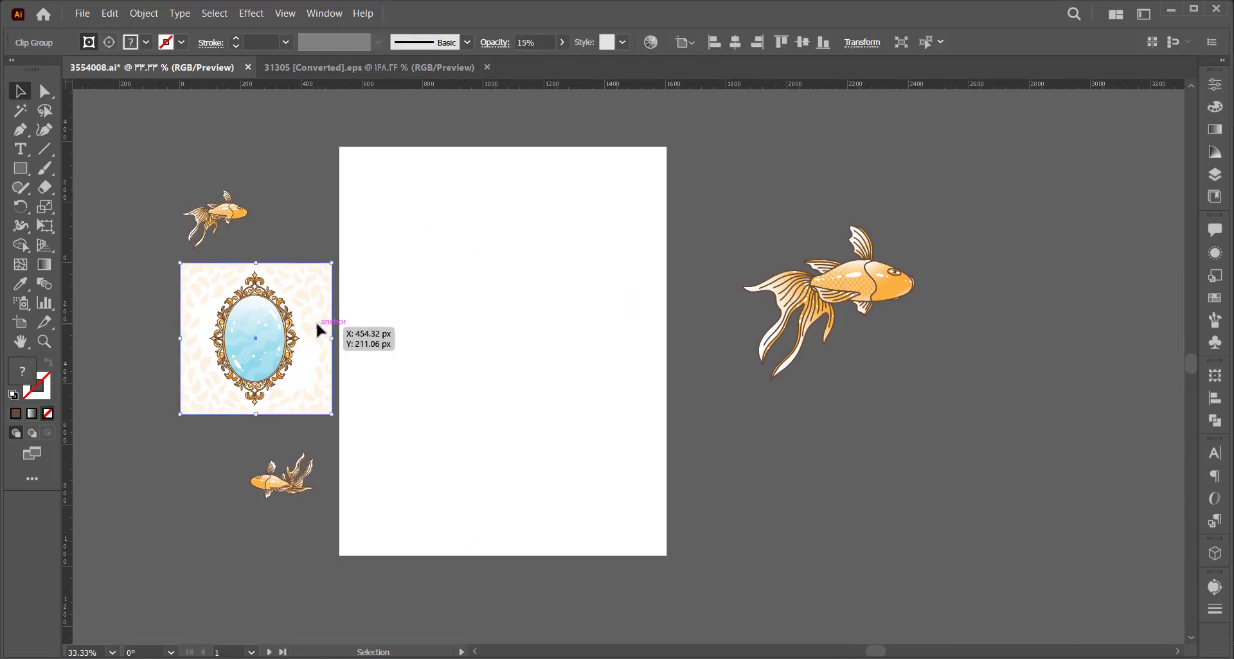
drag(310, 302, 487, 199)
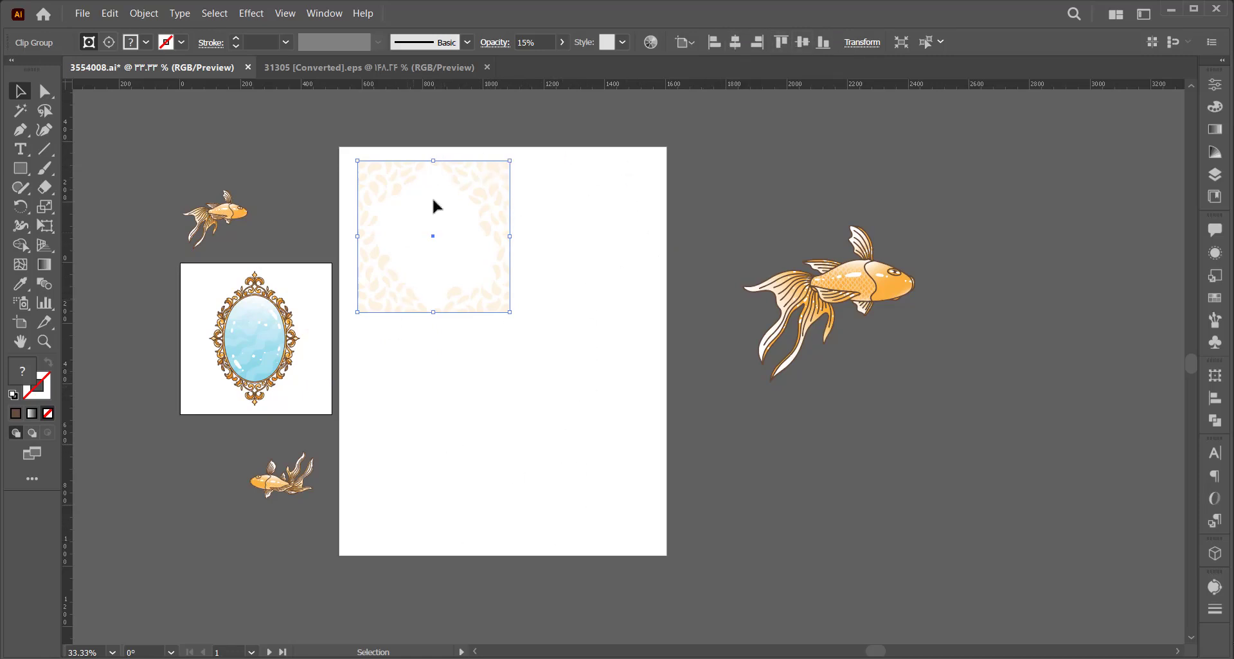
click(21, 325)
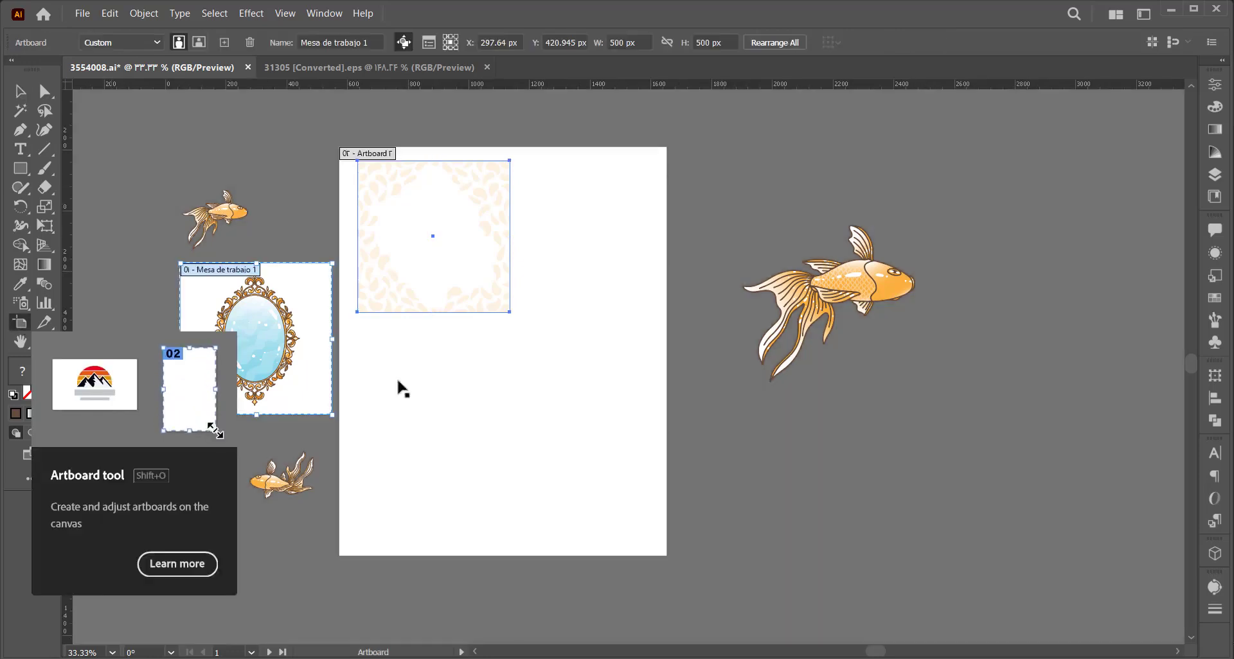
click(566, 431)
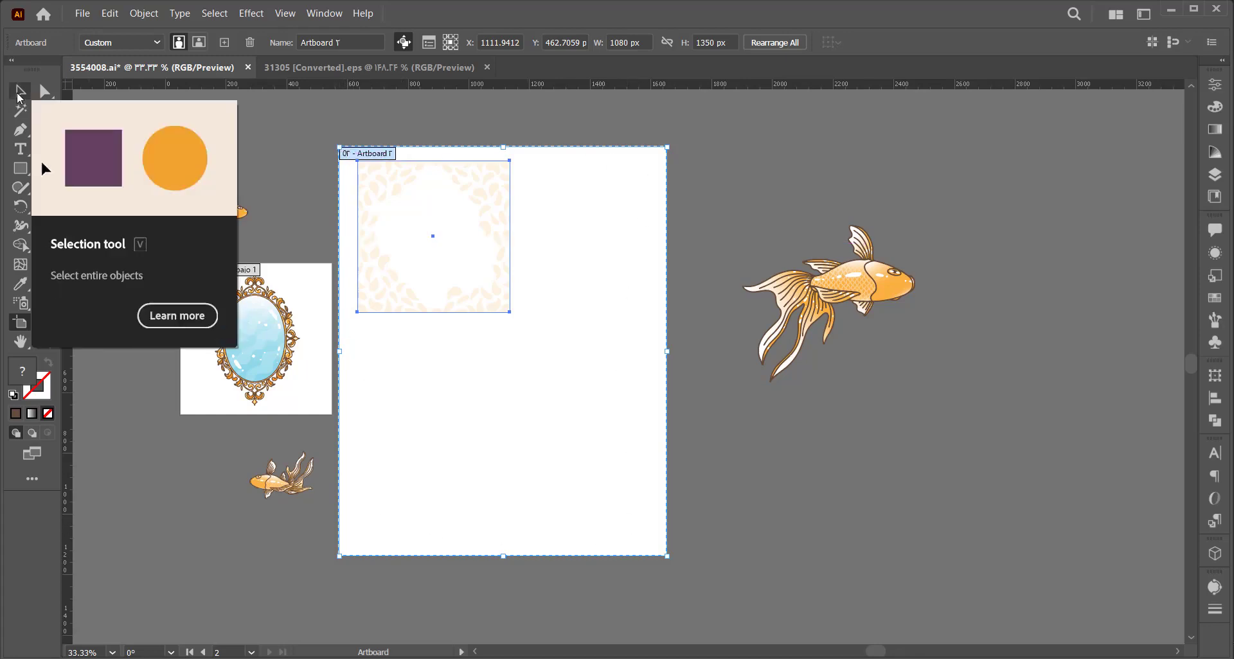
click(19, 94)
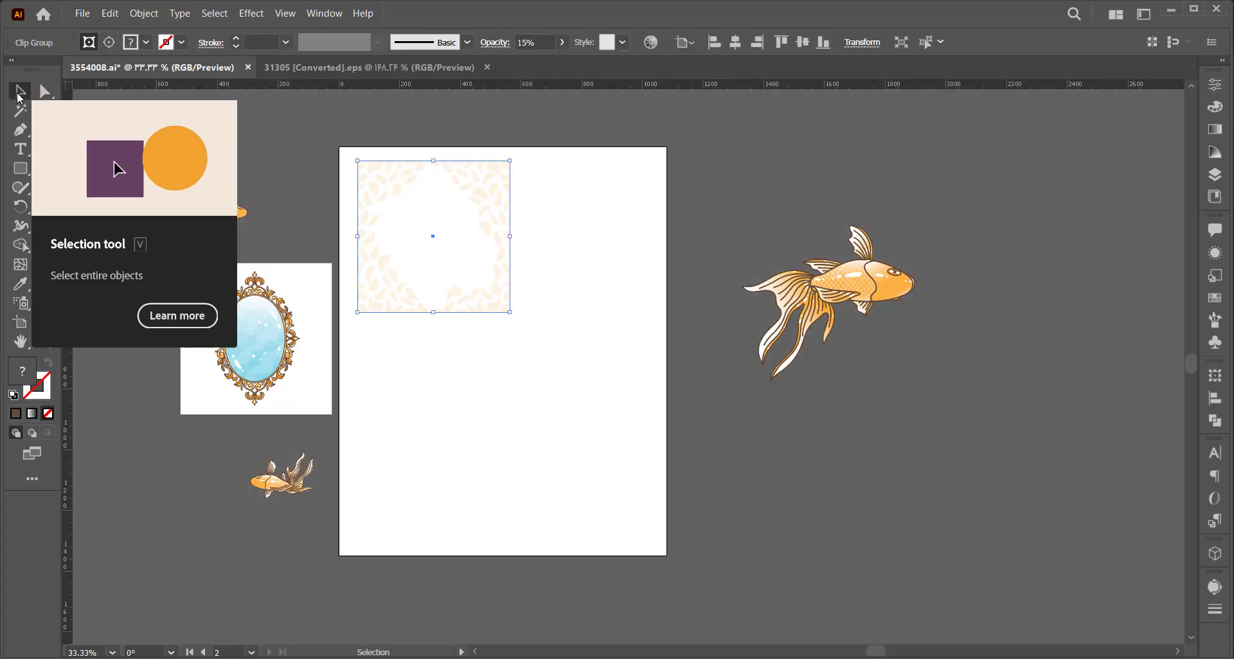
click(714, 42)
click(781, 42)
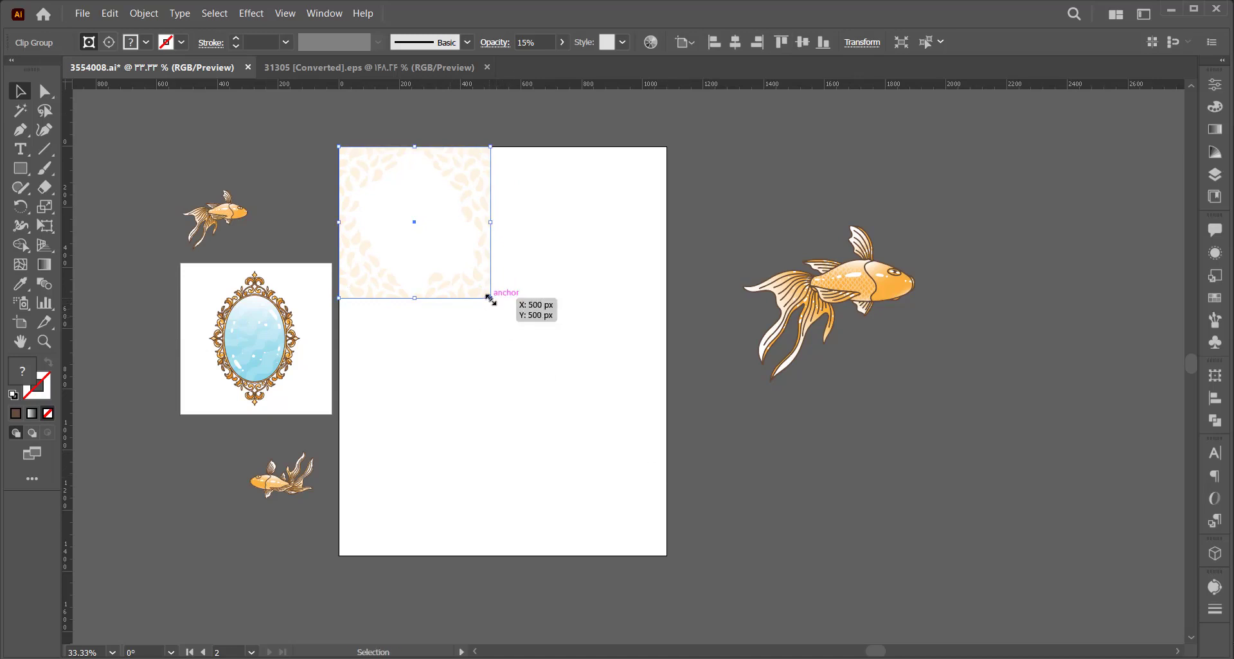
drag(490, 298, 746, 581)
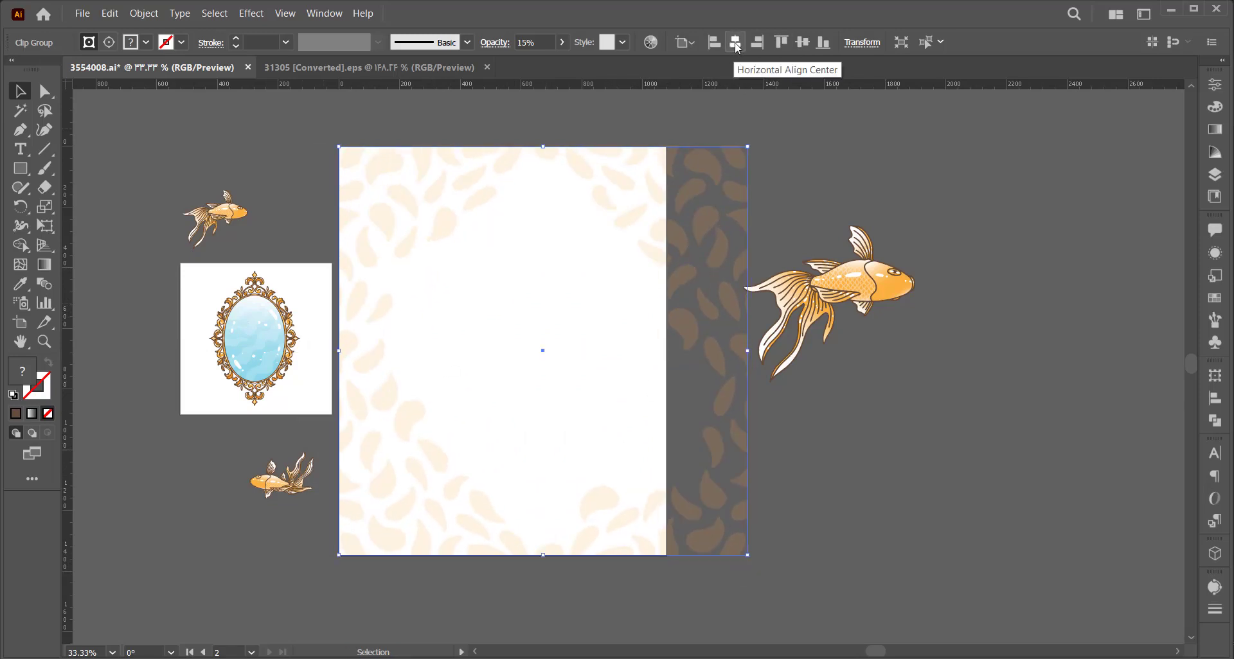
click(736, 45)
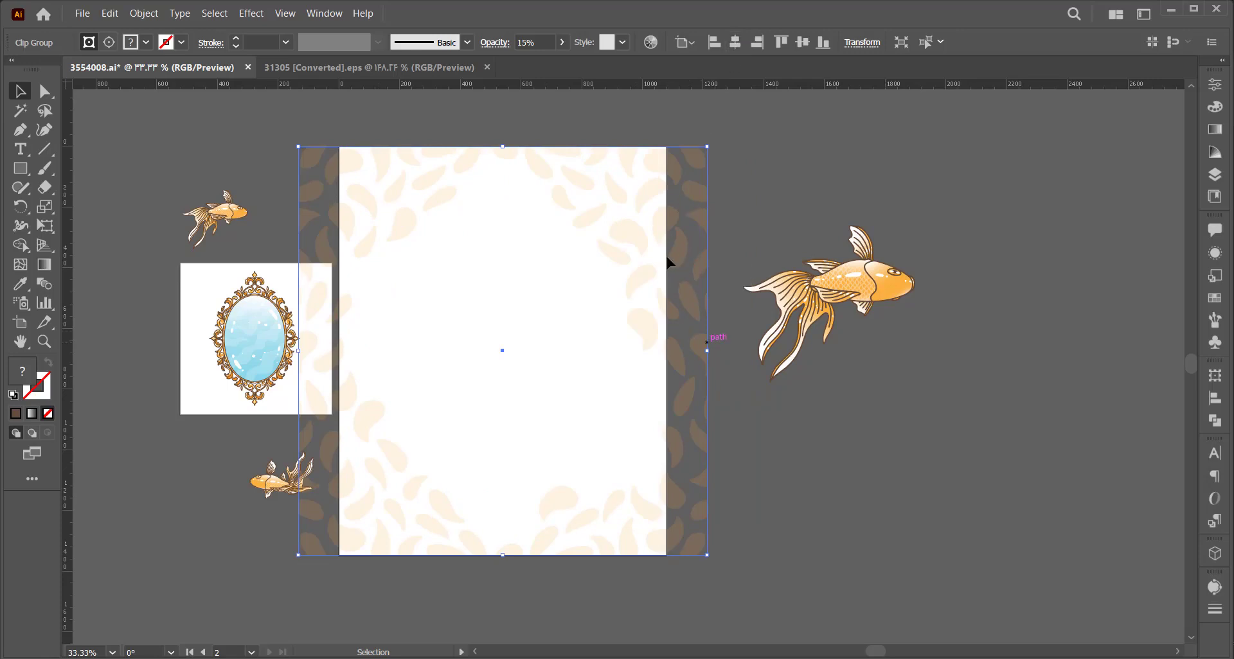
click(753, 197)
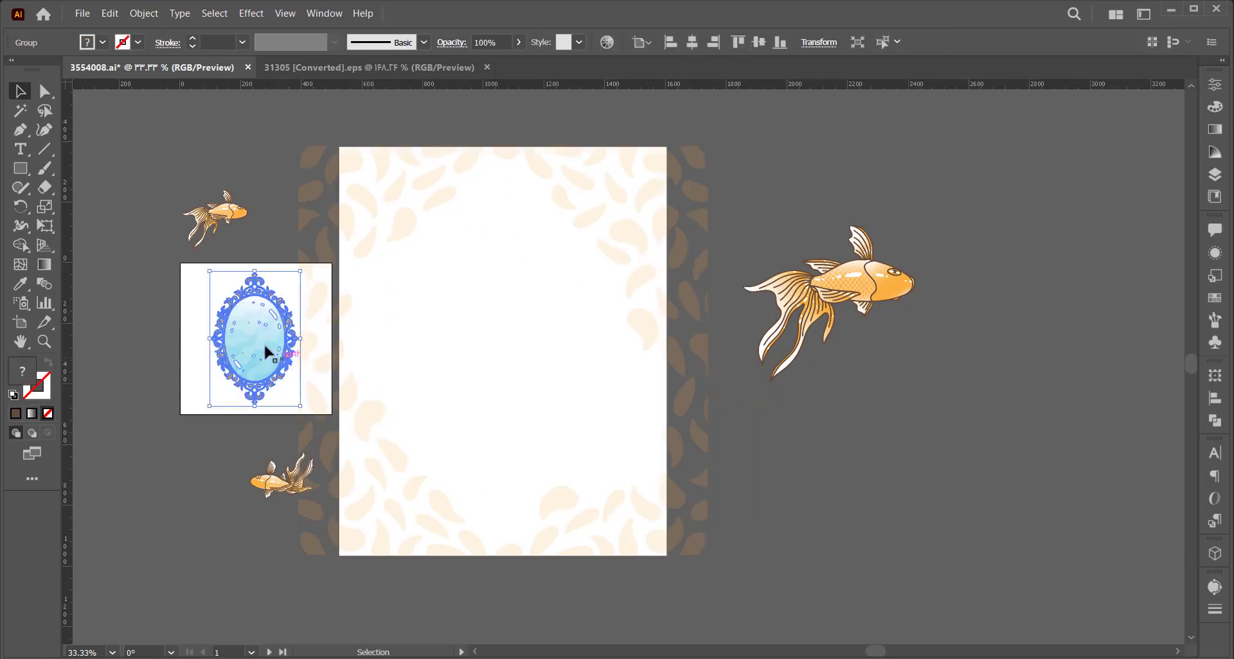
Place the ornate mirror on the artboard, enlarged and centred horizontally and vertically.
mouse_move(265, 344)
mouse_down()
mouse_move(512, 311)
mouse_move(659, 479)
mouse_move(674, 514)
mouse_up()
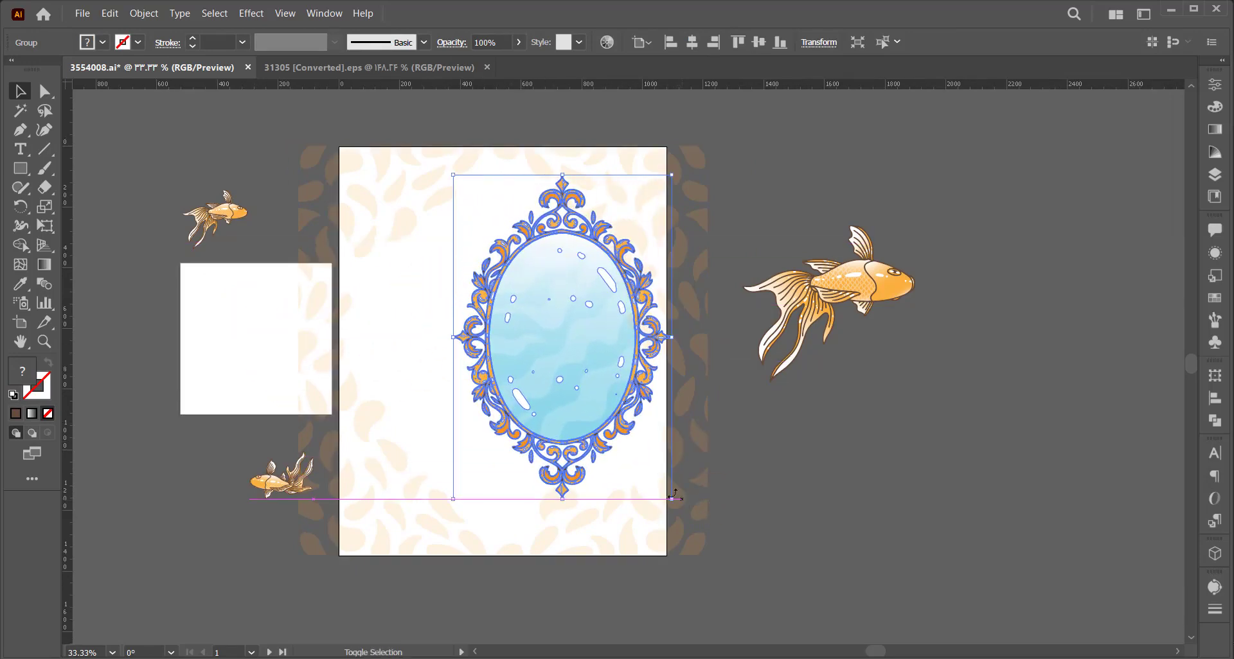
drag(585, 383, 520, 388)
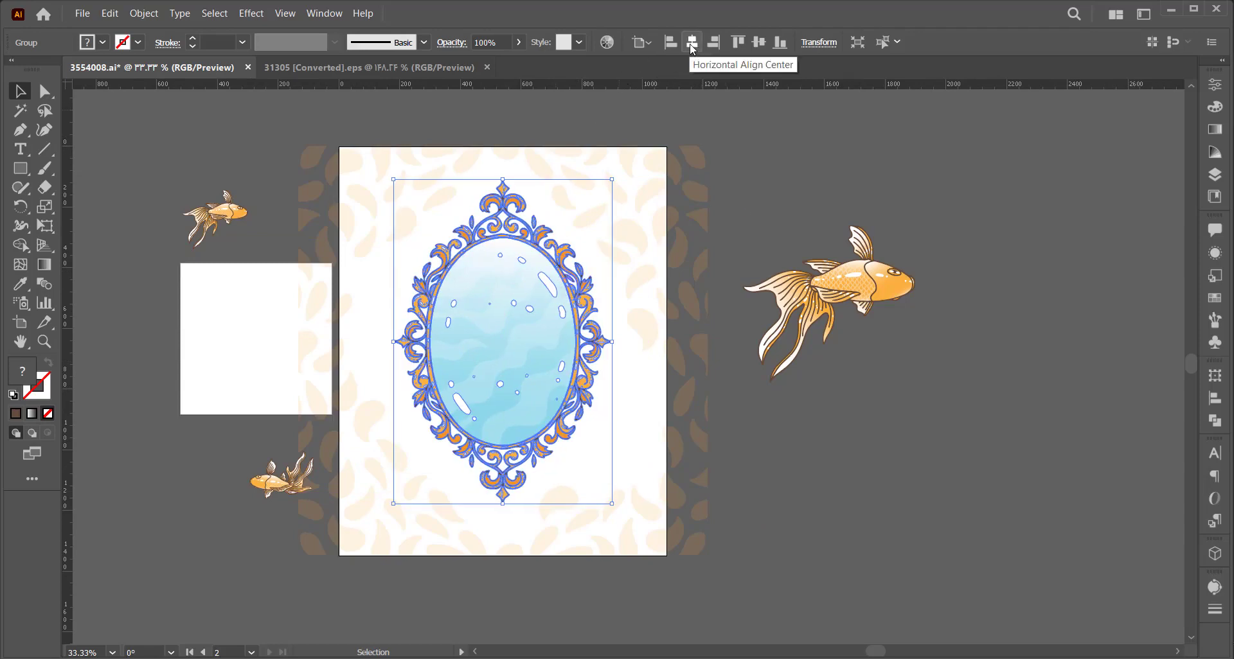
click(760, 43)
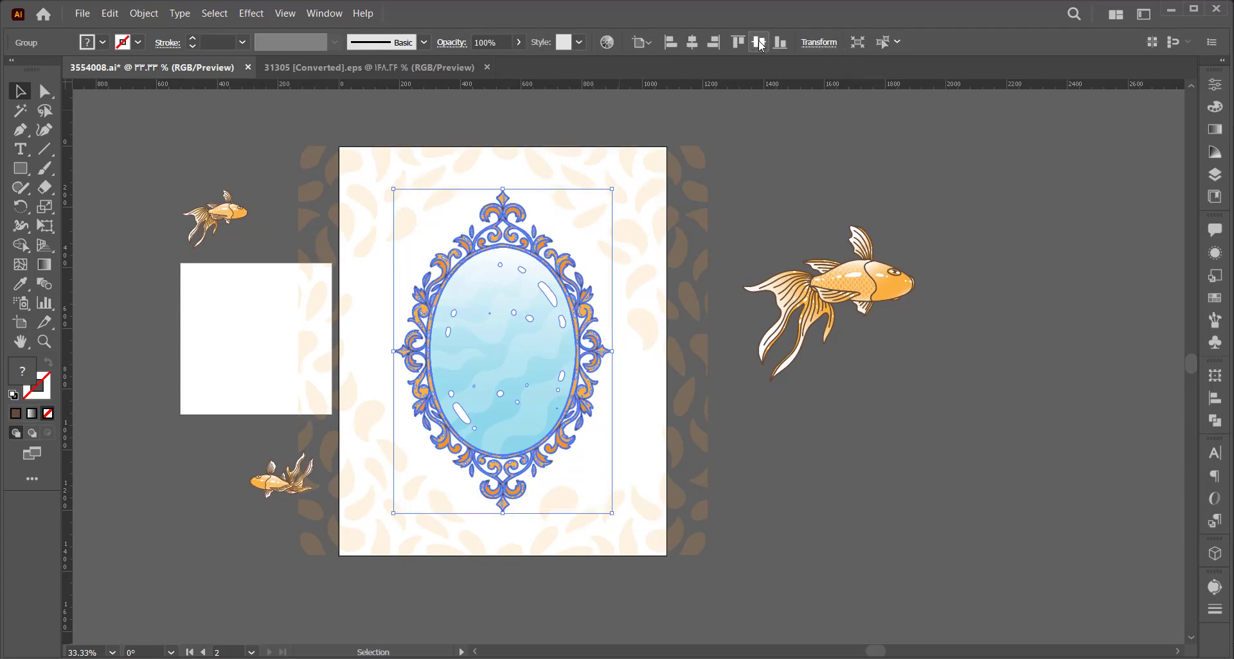
click(757, 180)
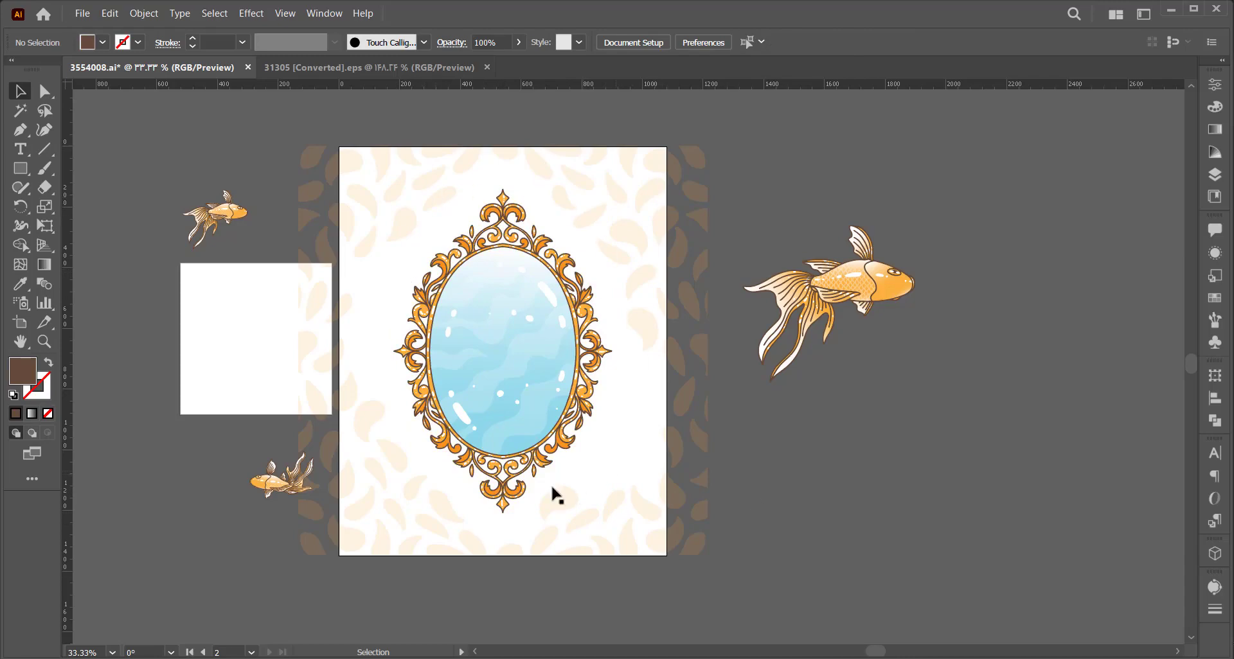
Export only artboard range 2 as a JPEG file named '2', accepting the JPEG options.
click(89, 7)
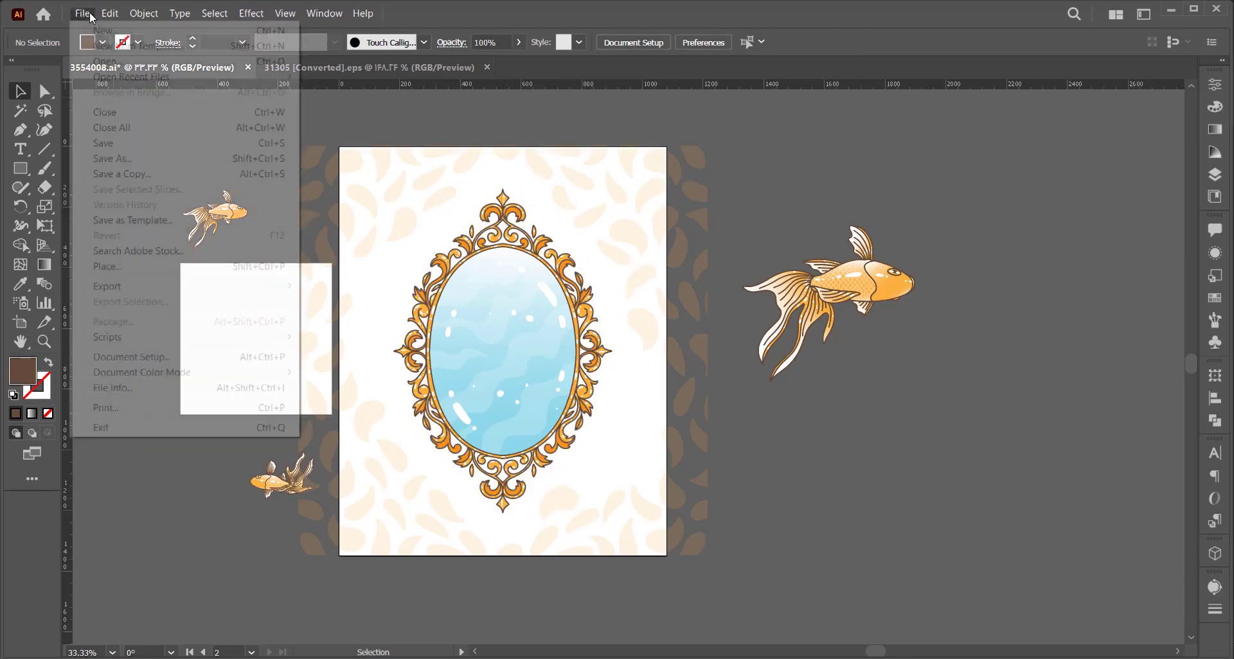
mouse_move(283, 289)
click(354, 302)
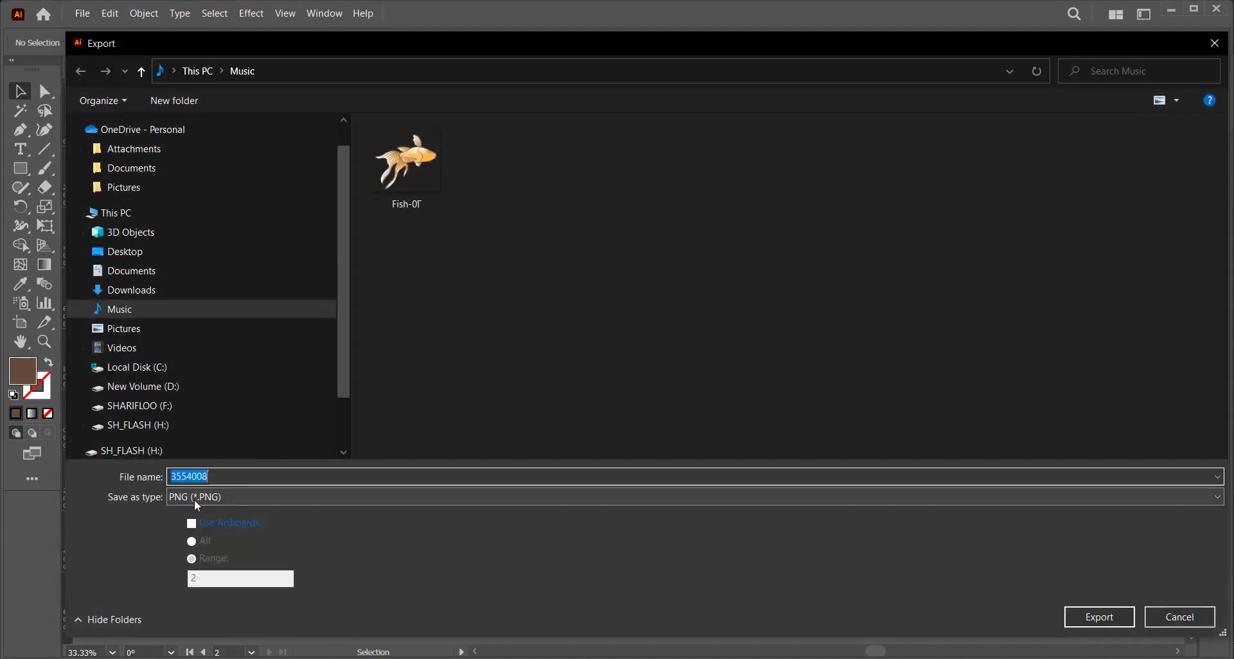
click(194, 498)
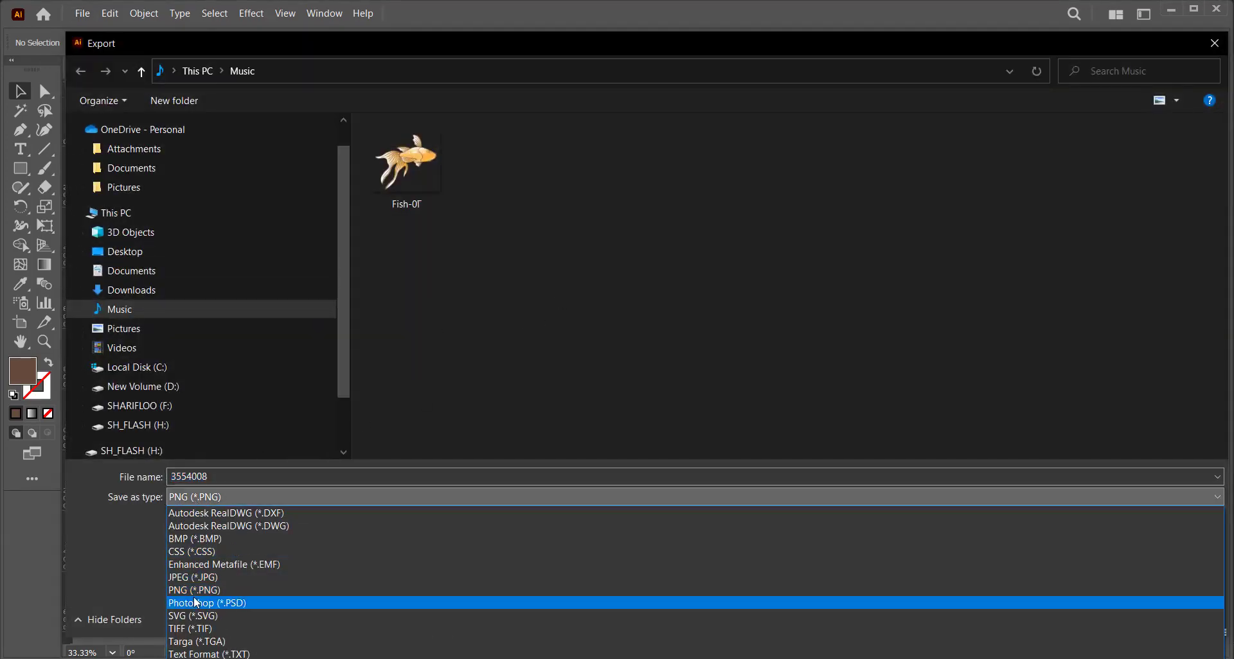
click(184, 577)
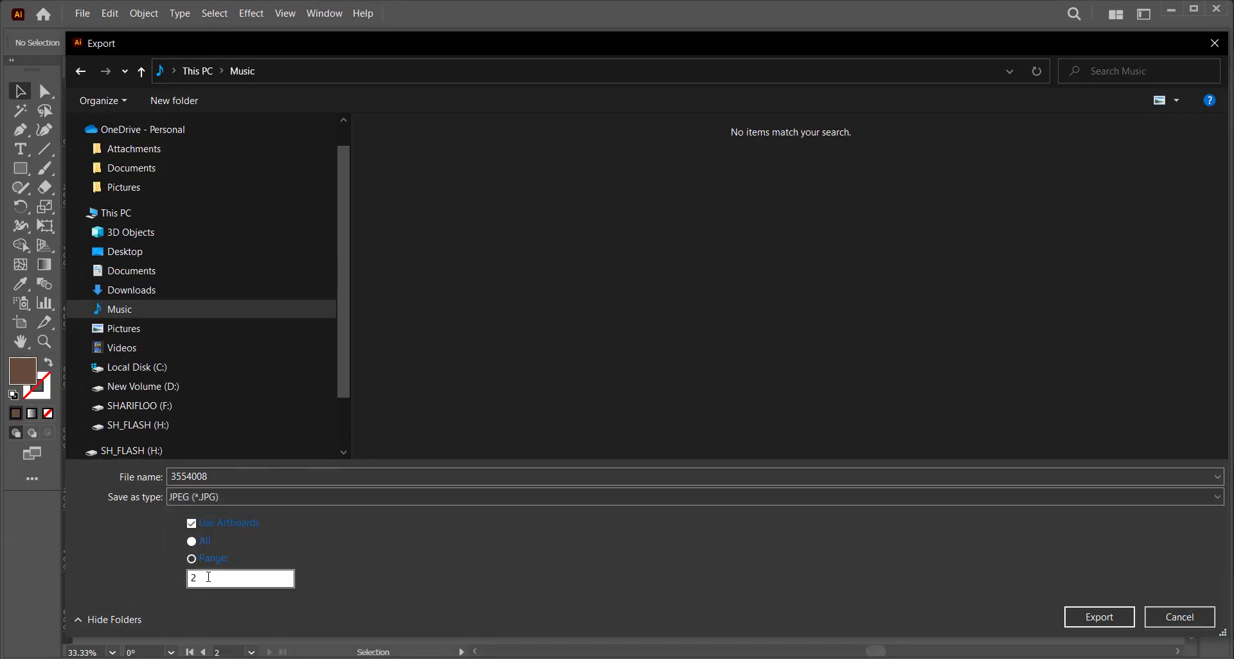
click(191, 524)
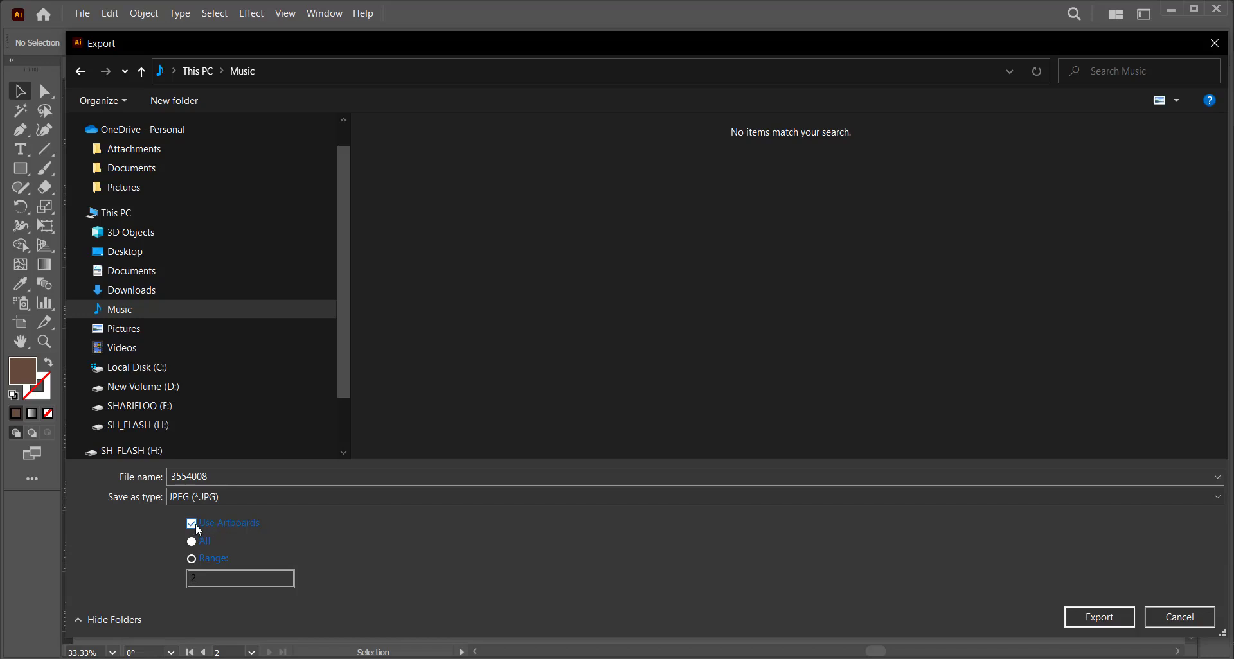
click(205, 583)
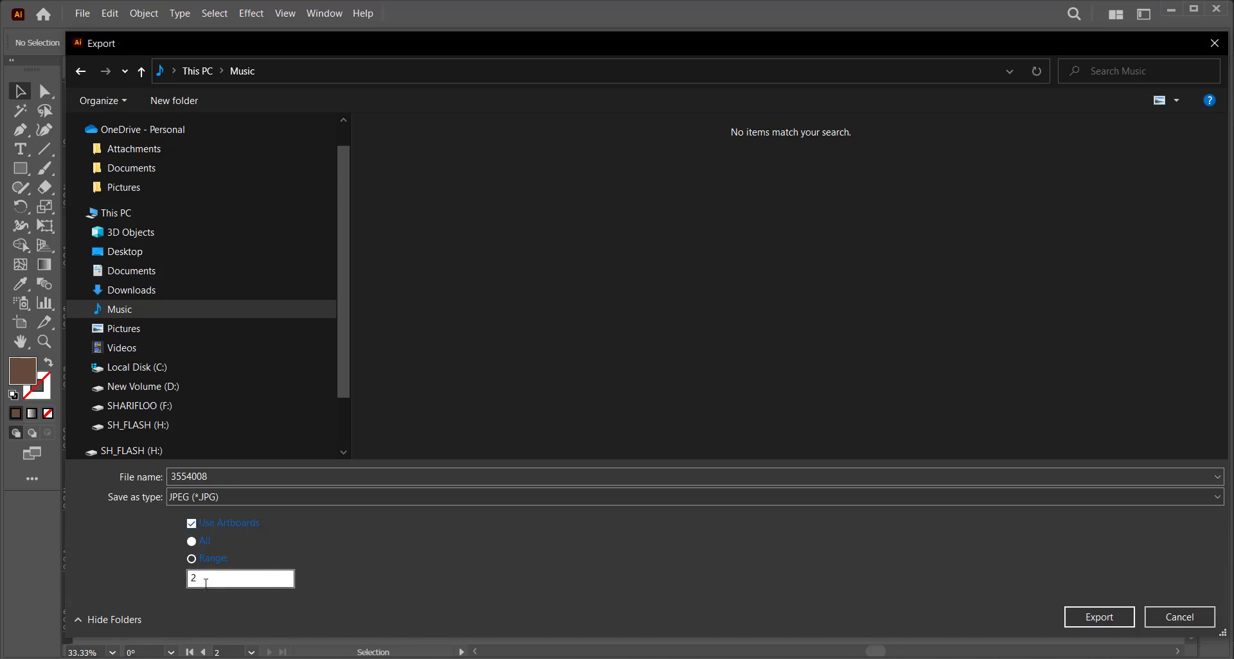
double_click(237, 477)
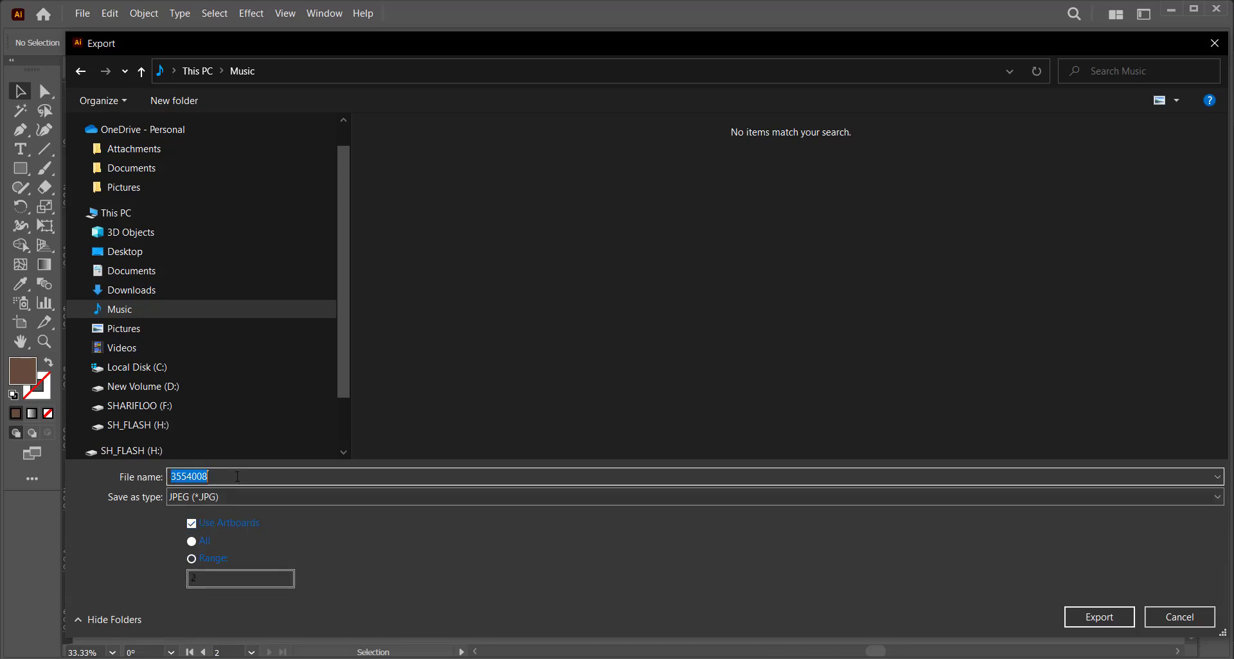
text(2)
click(1108, 618)
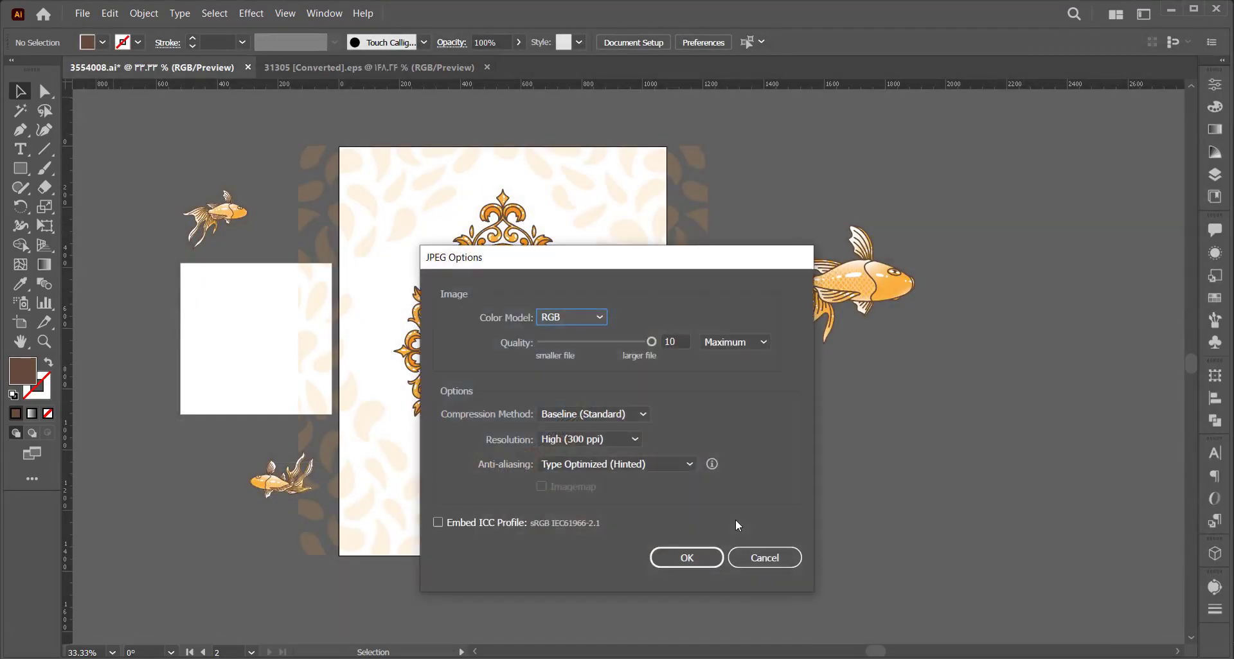
click(691, 563)
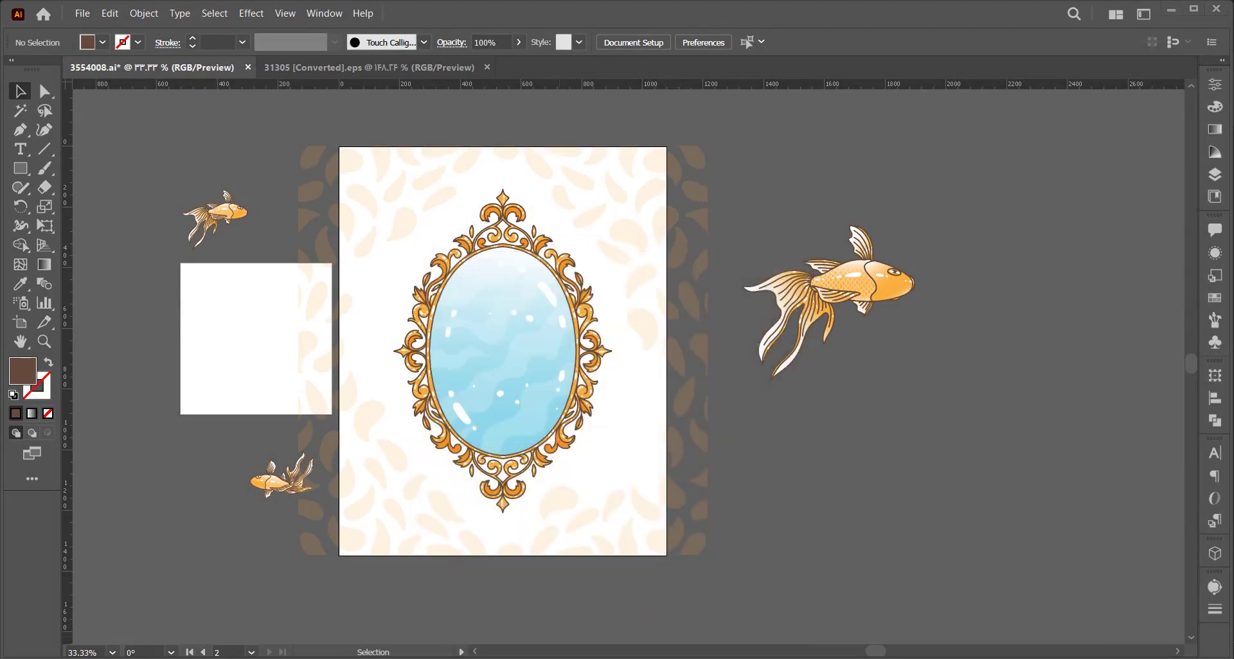
Insert both the mirror and goldfish images from the Music folder onto the PowerPoint slide.
mouse_move(536, 657)
click(649, 627)
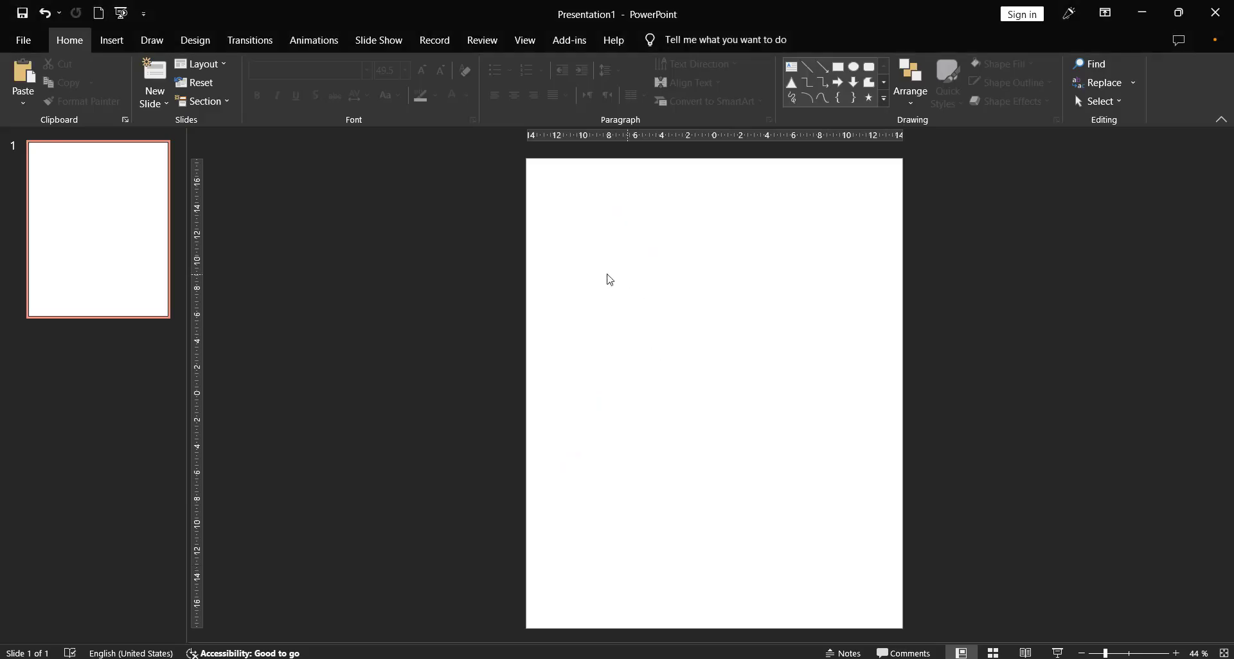
click(113, 44)
click(117, 90)
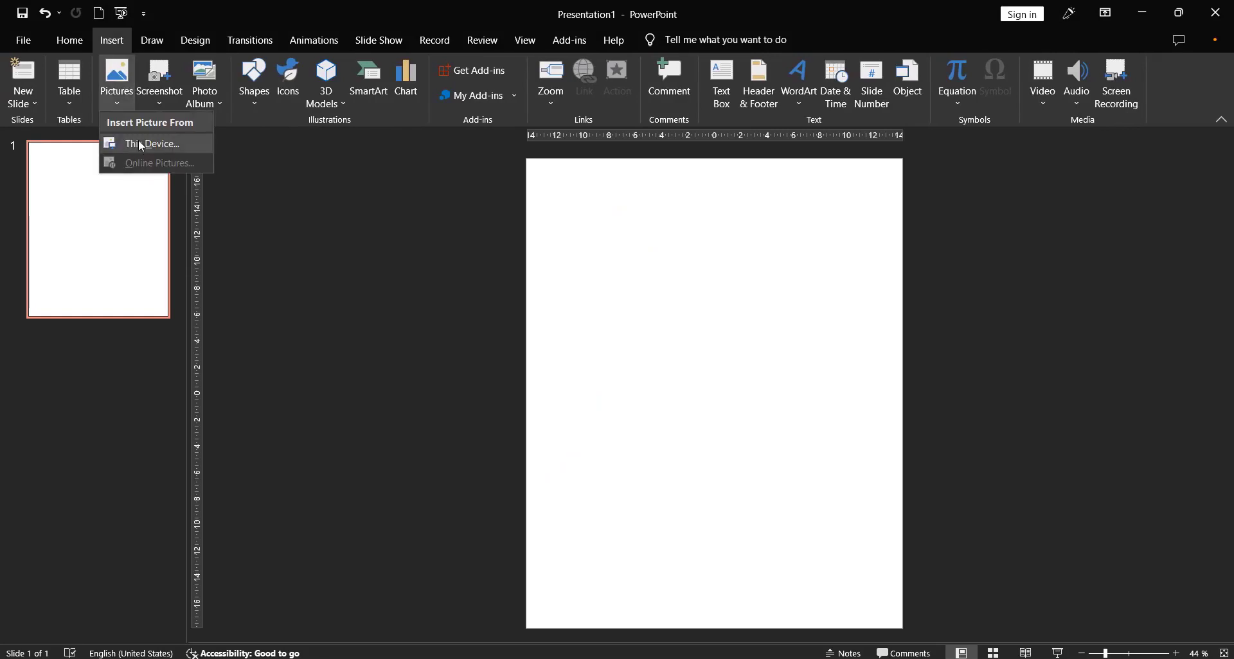
click(142, 145)
click(61, 394)
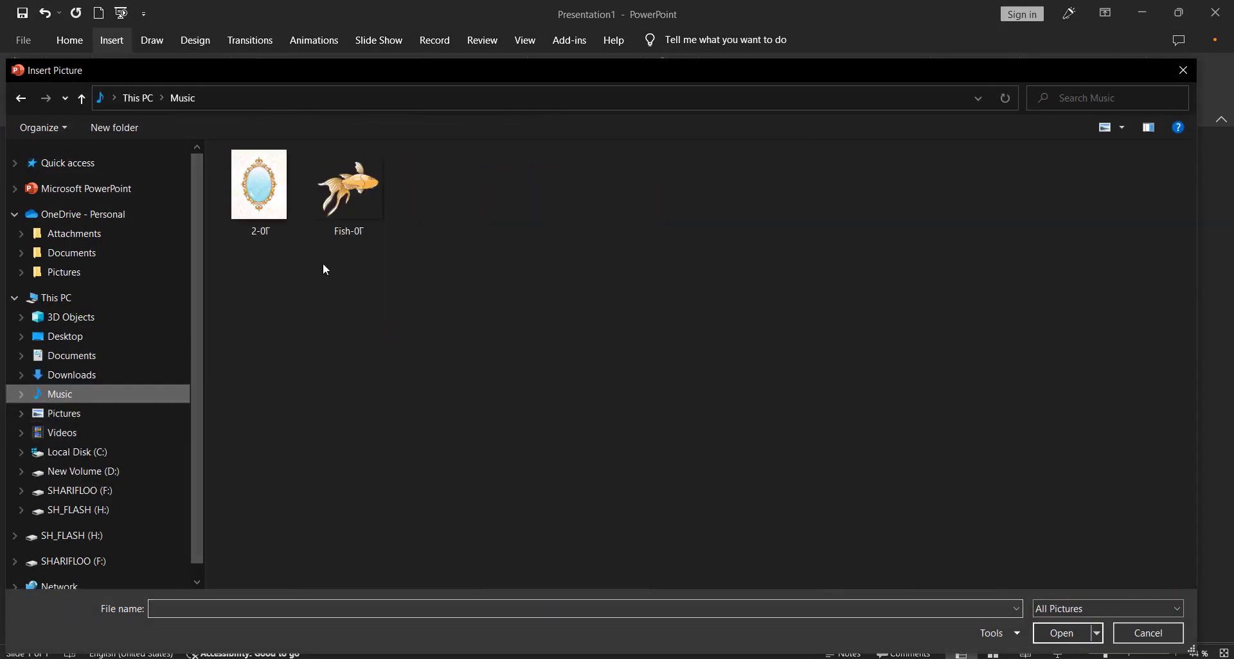
drag(261, 276, 390, 202)
click(1063, 632)
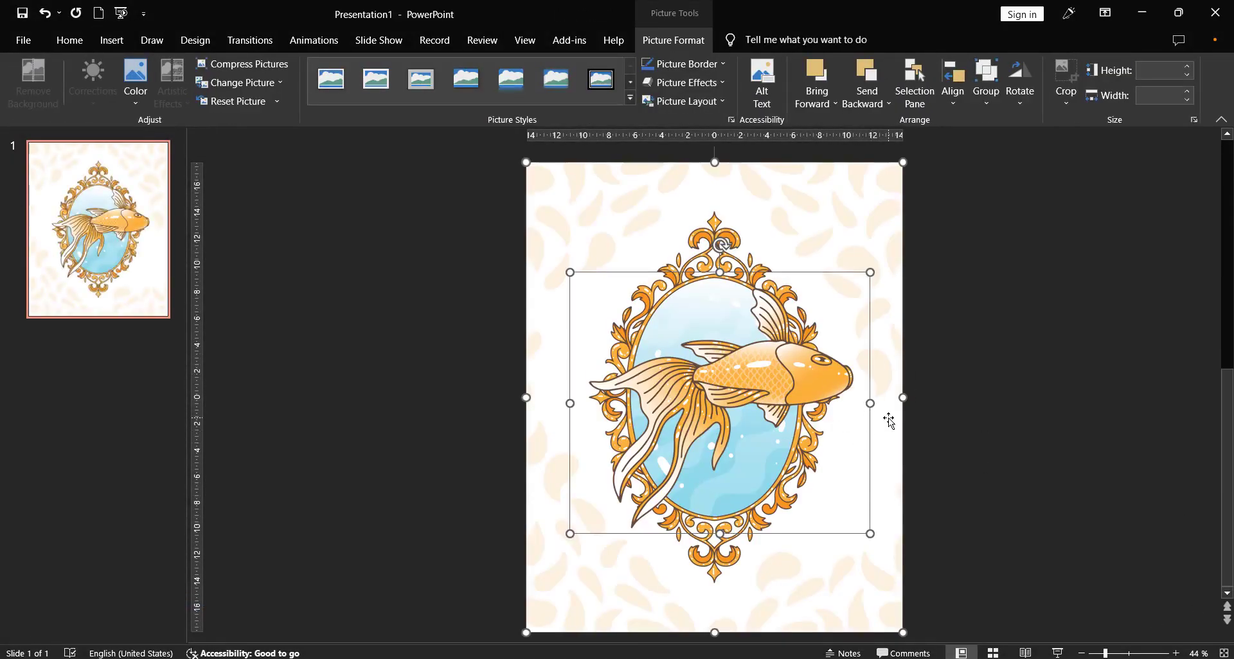
Shrink the goldfish picture and place it on the mirror's top frame.
click(1031, 372)
click(819, 382)
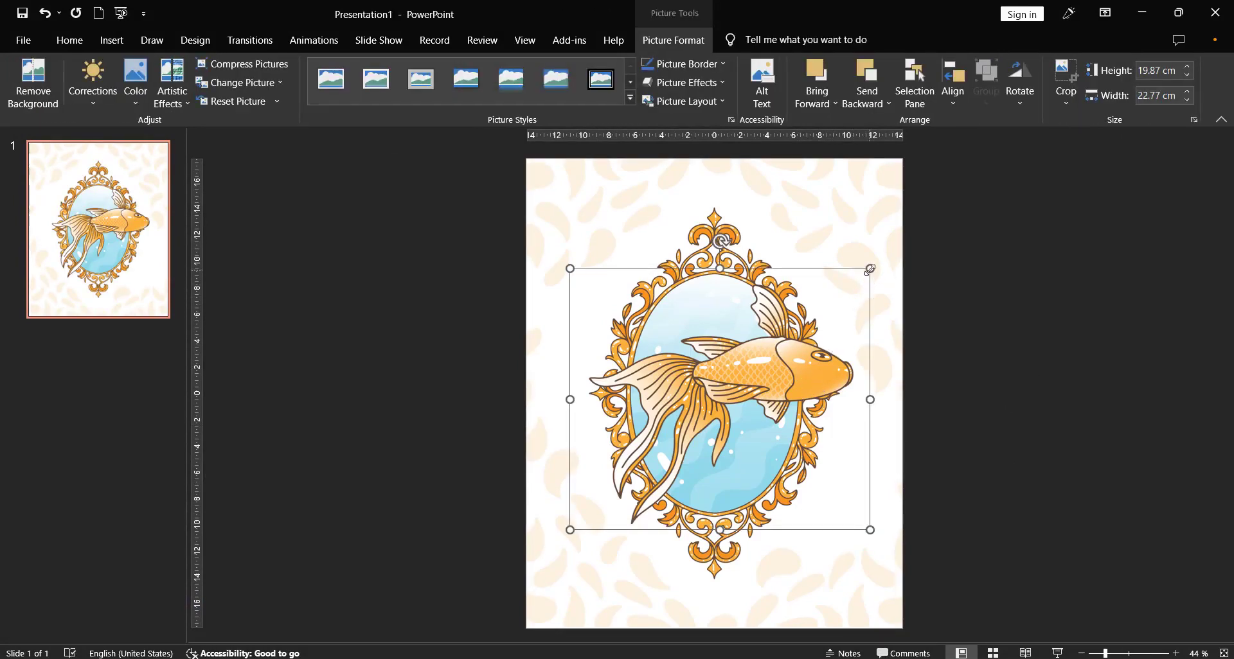
drag(870, 268, 743, 377)
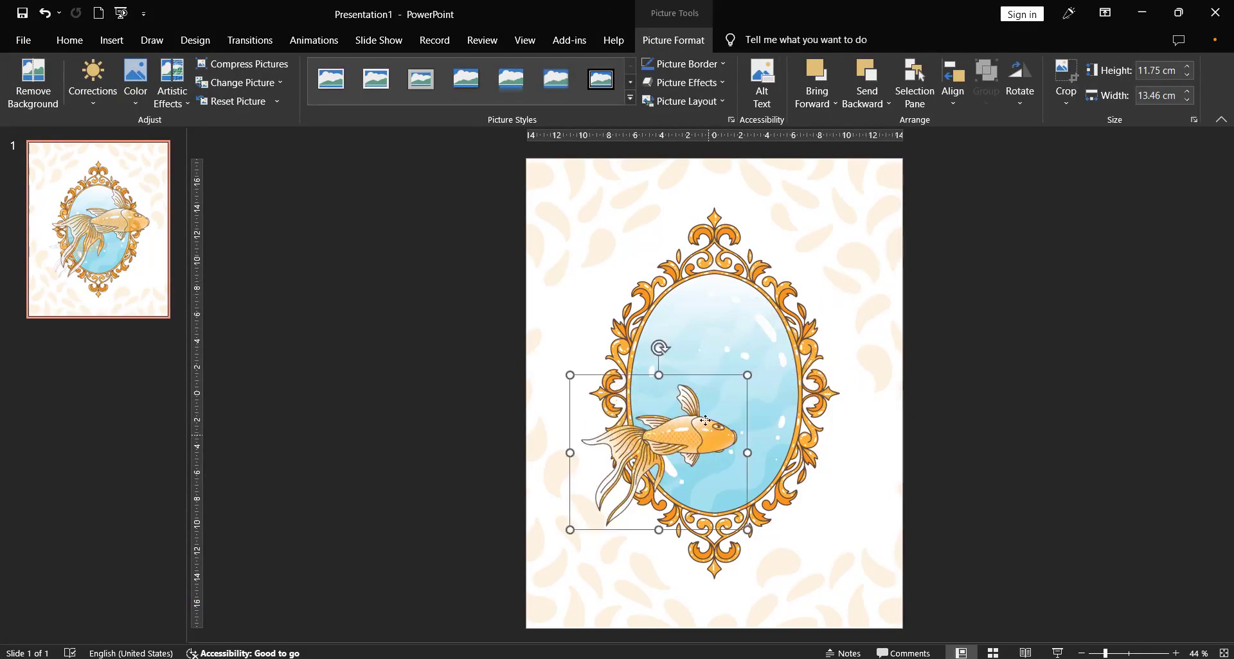
mouse_move(701, 434)
mouse_down()
mouse_move(683, 257)
mouse_move(697, 275)
mouse_up()
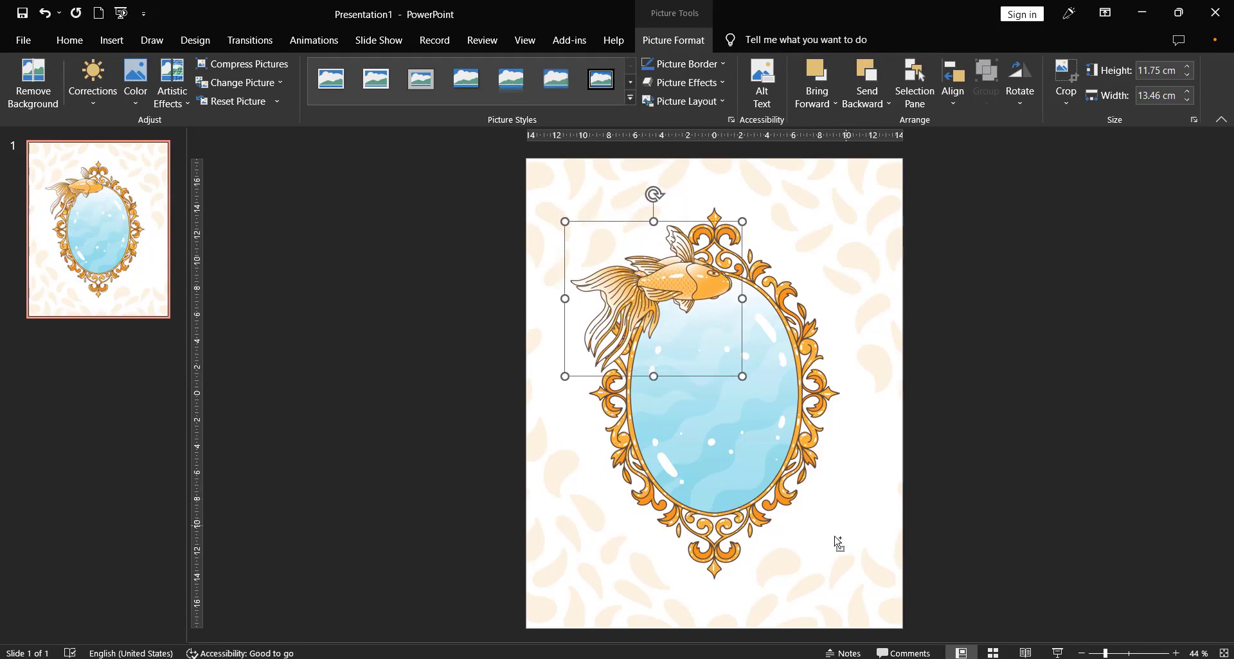
Copy the goldfish to the mirror's bottom and flip the copy horizontally and vertically.
drag(681, 277, 778, 477)
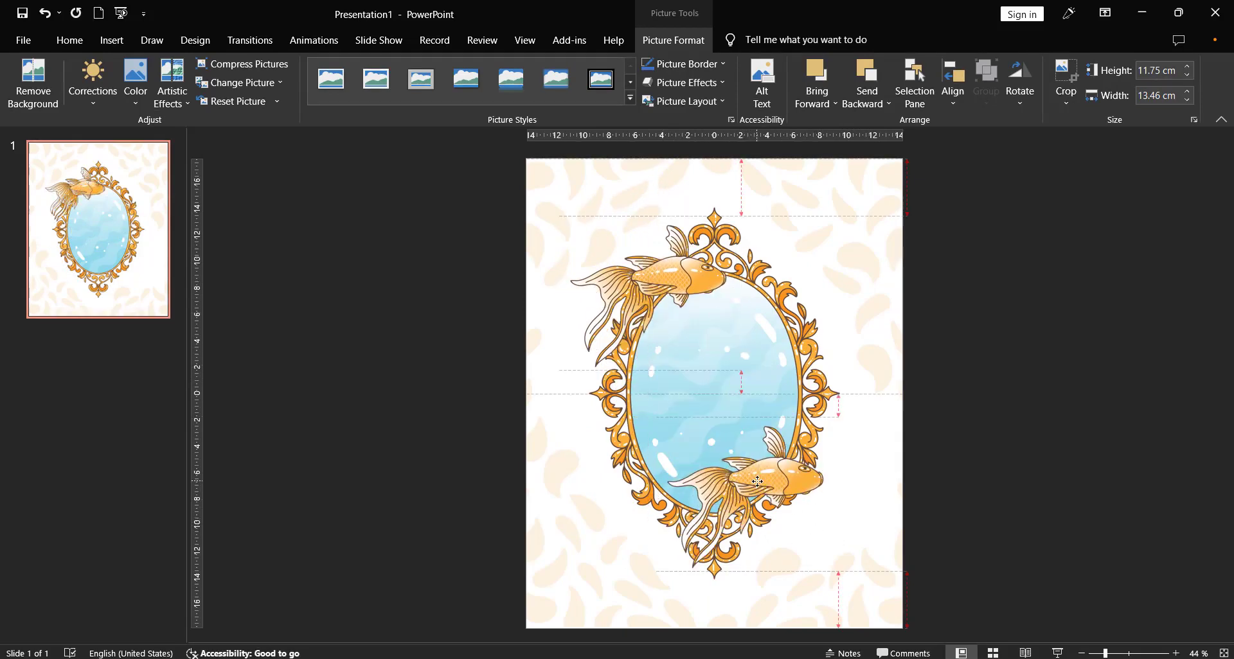
click(1020, 98)
click(1042, 171)
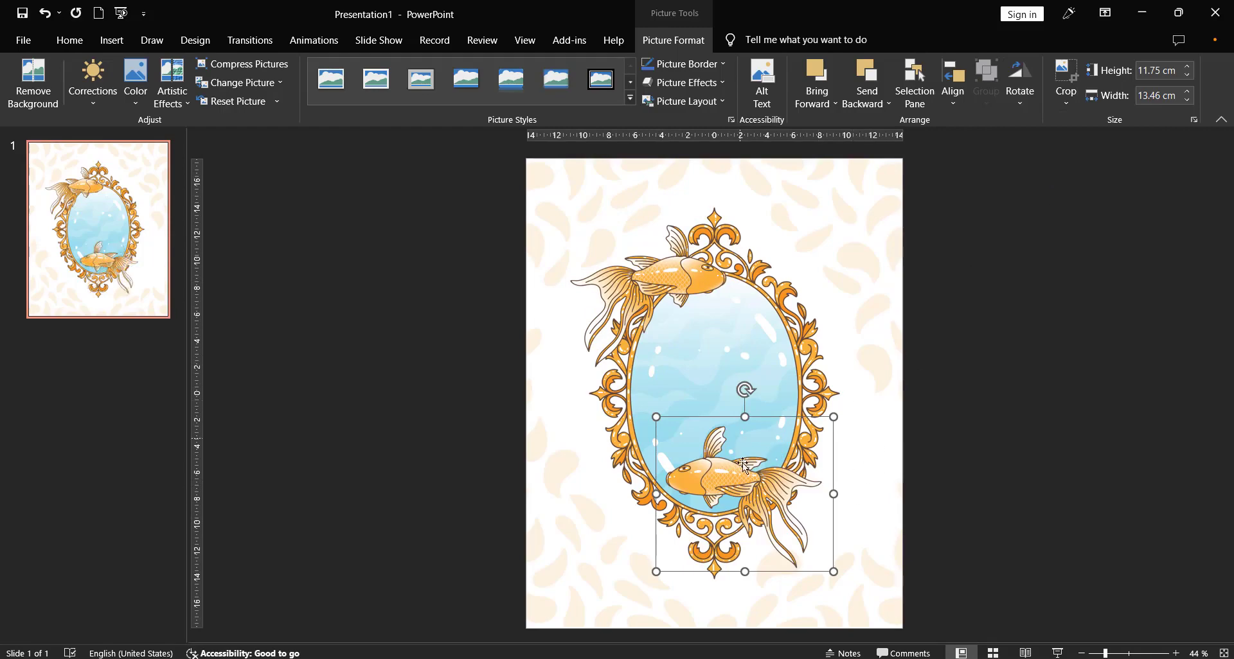
click(1019, 97)
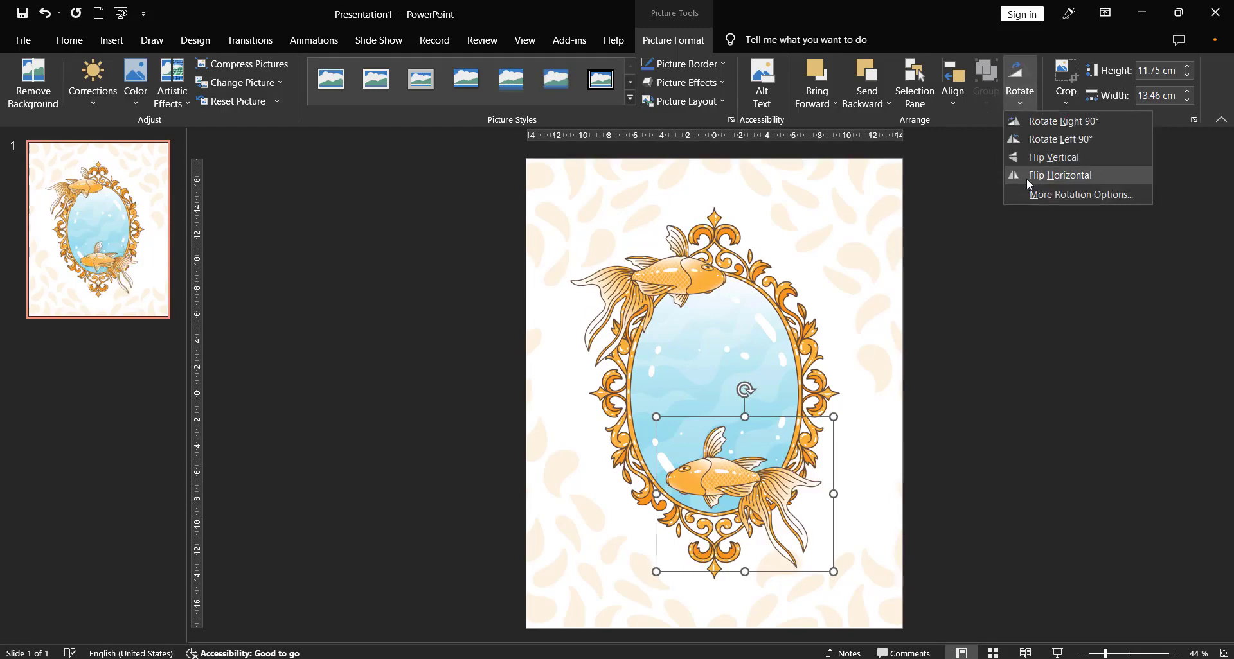
click(1054, 157)
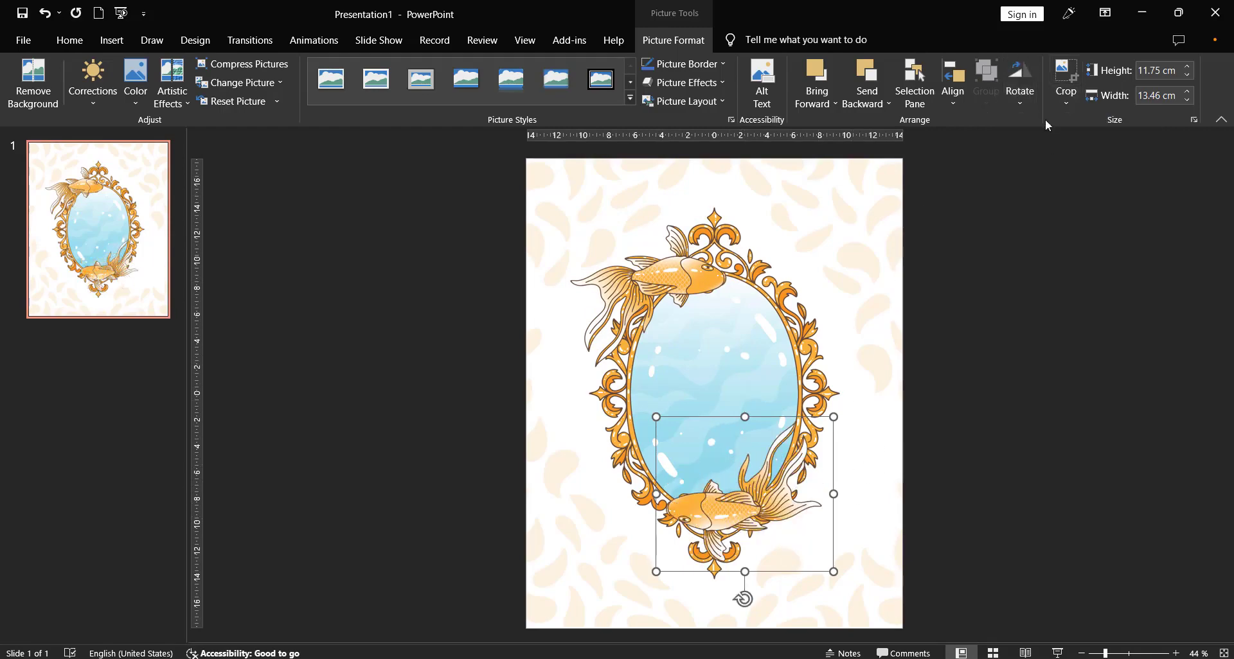
click(1028, 103)
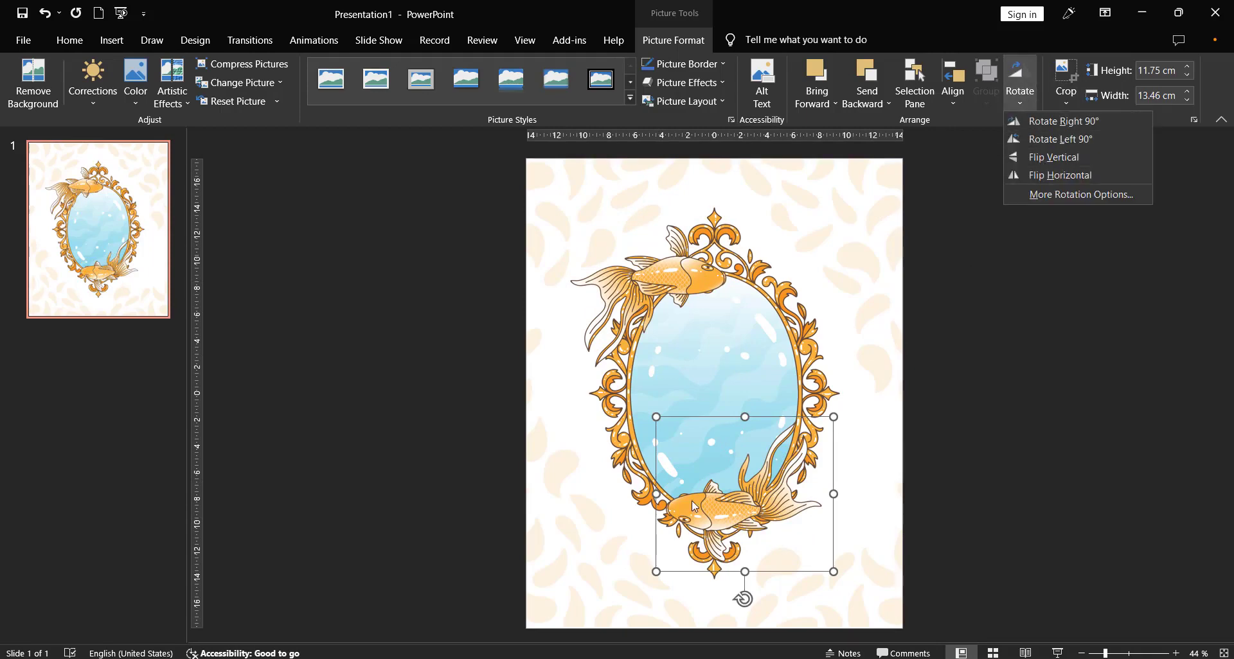
click(707, 524)
click(667, 386)
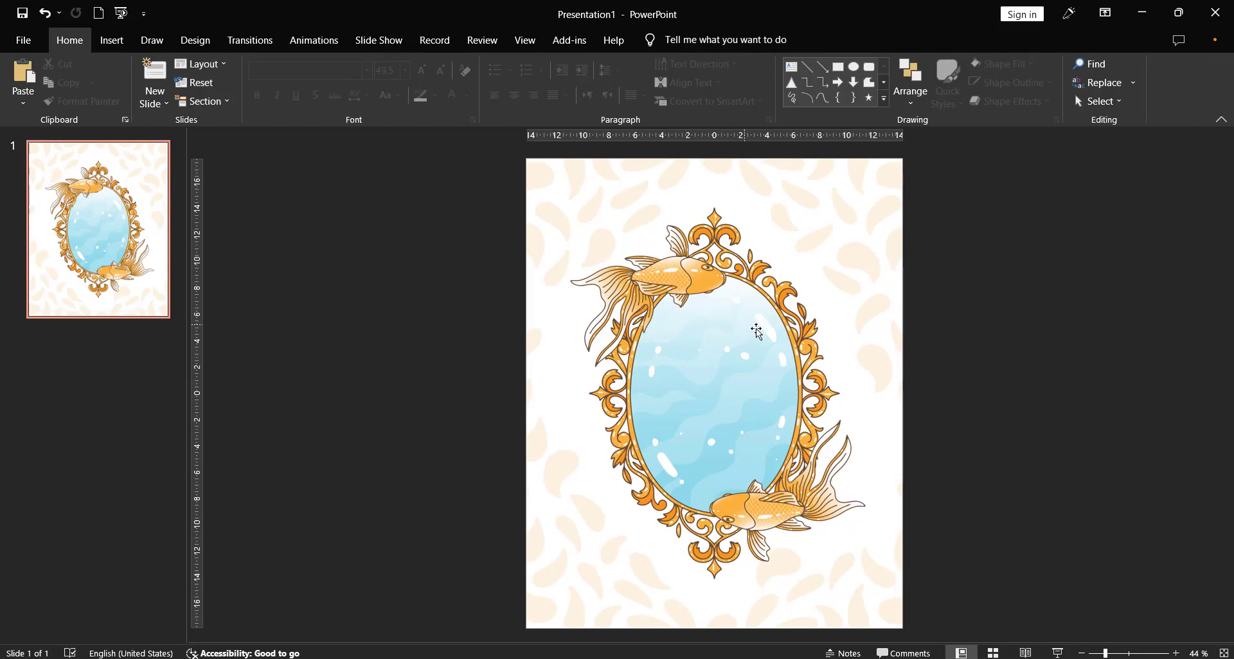
Draw a text box inside the mirror and type the Persian title 'سلامی باقی نمانده'.
click(111, 39)
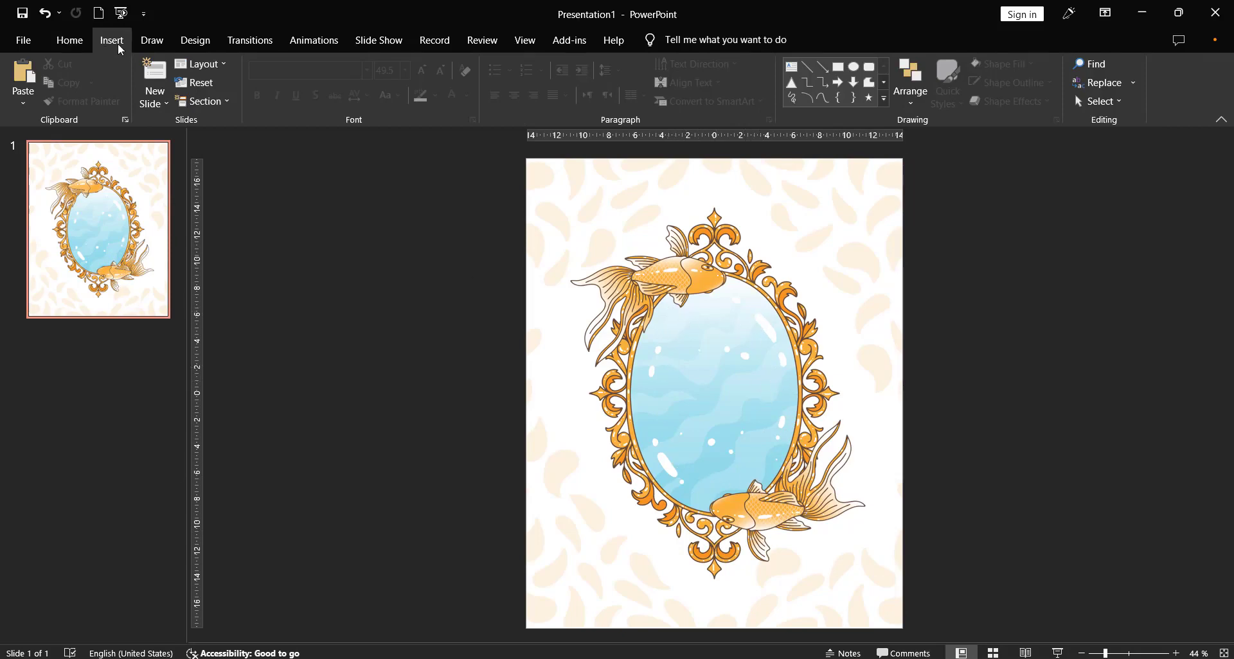
click(721, 84)
drag(778, 322, 642, 493)
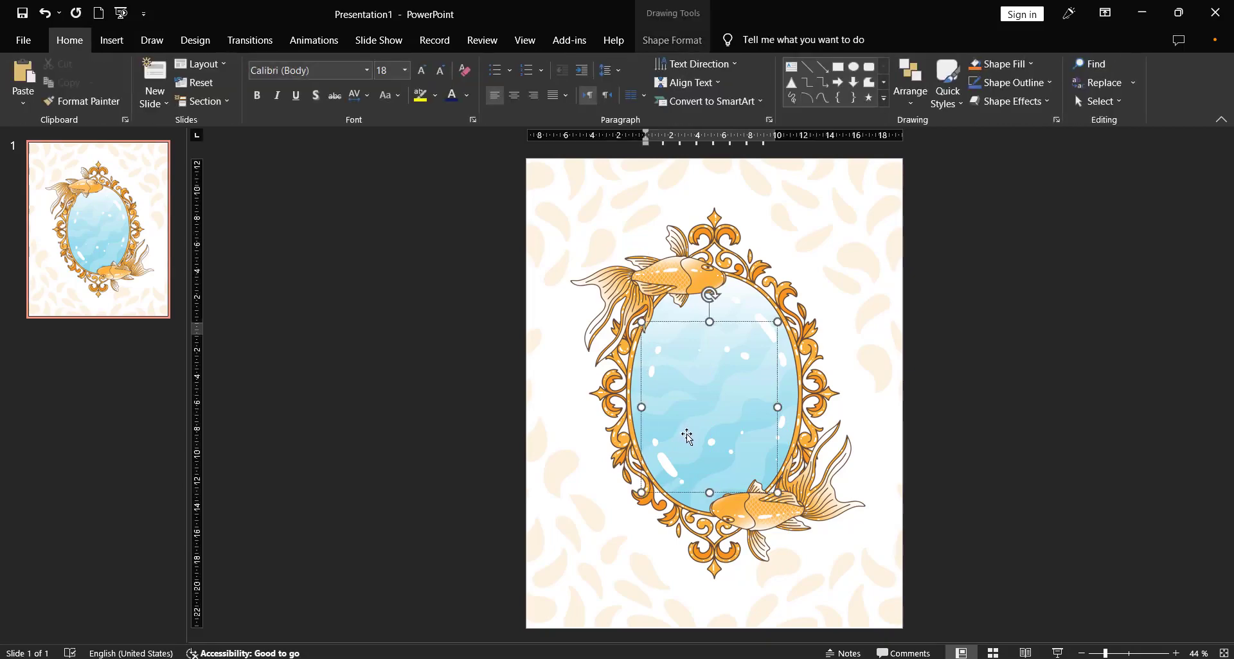
key(alt+shift)
text(سلام)
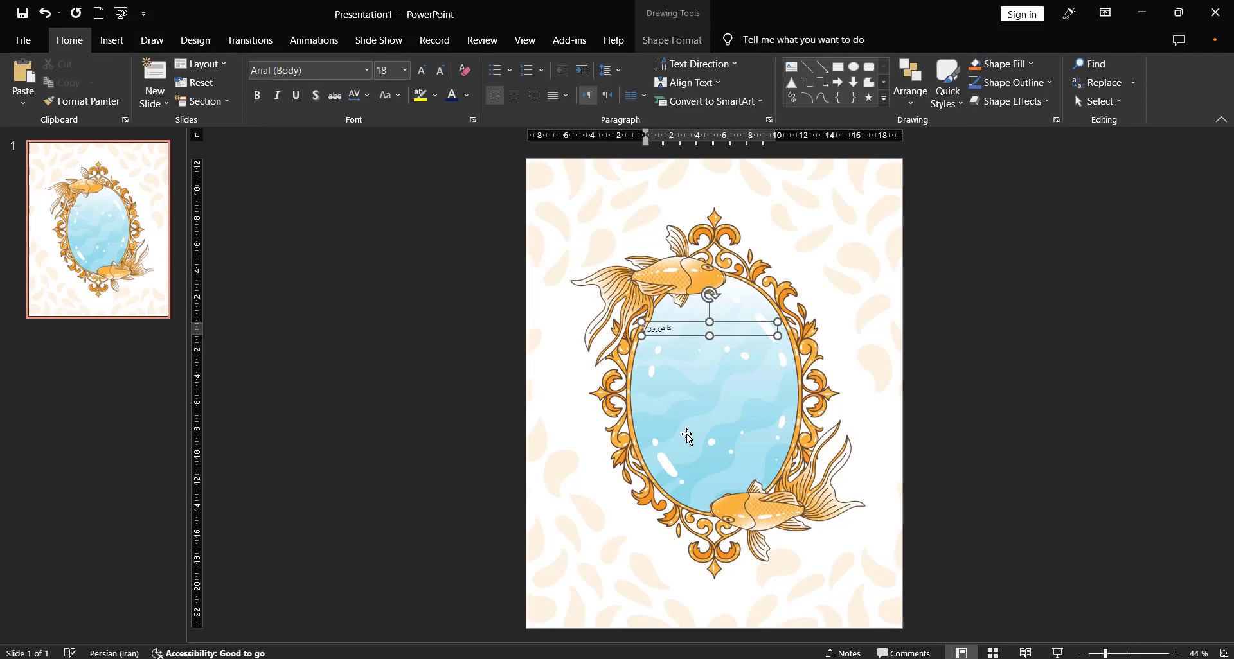
text(ی باقی ن)
text(مانده)
Set the title's text direction to right-to-left and centre it.
click(607, 95)
key(ctrl+z)
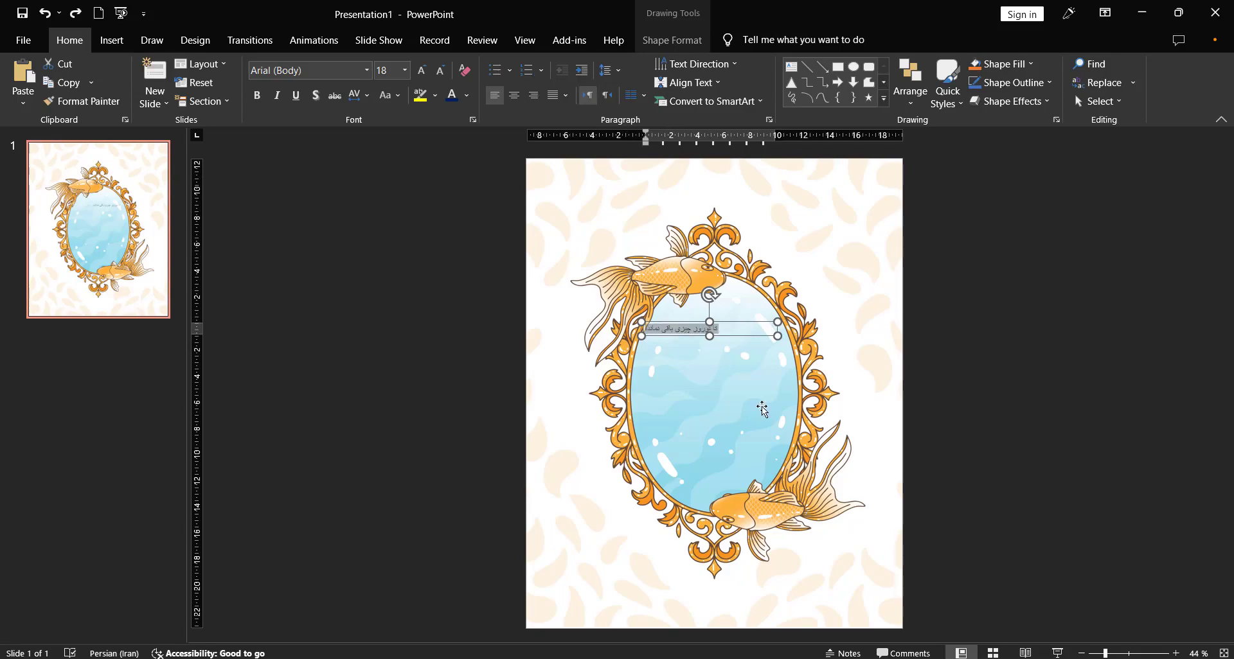
click(607, 96)
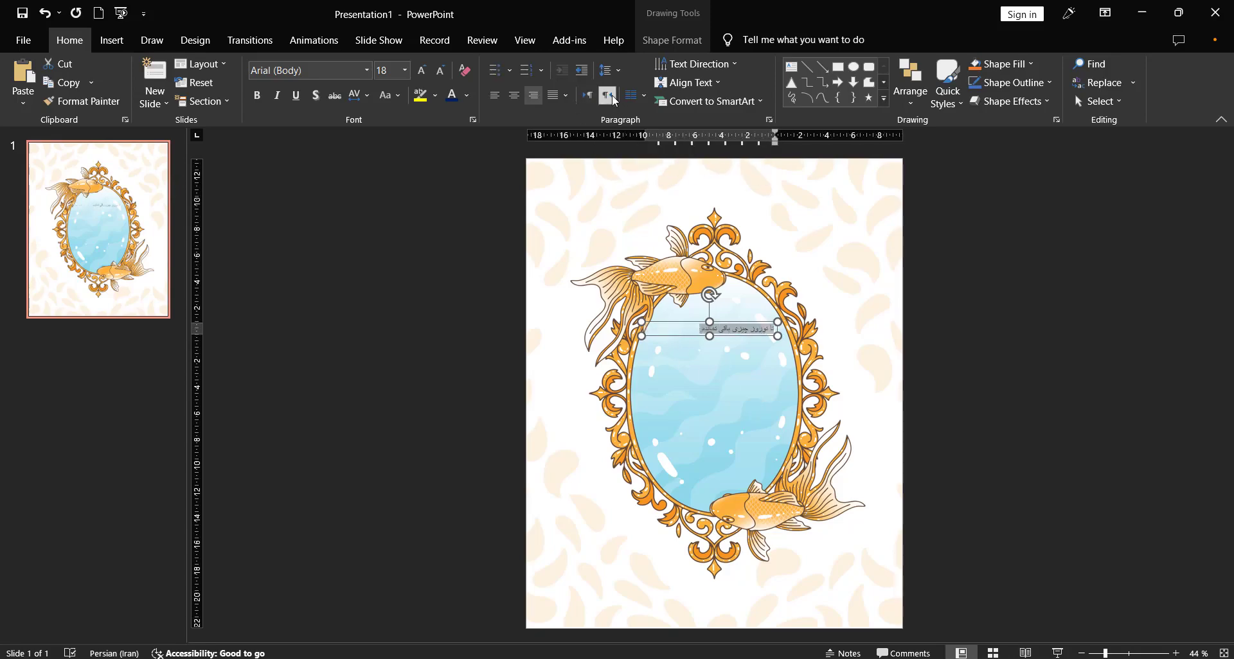
click(518, 98)
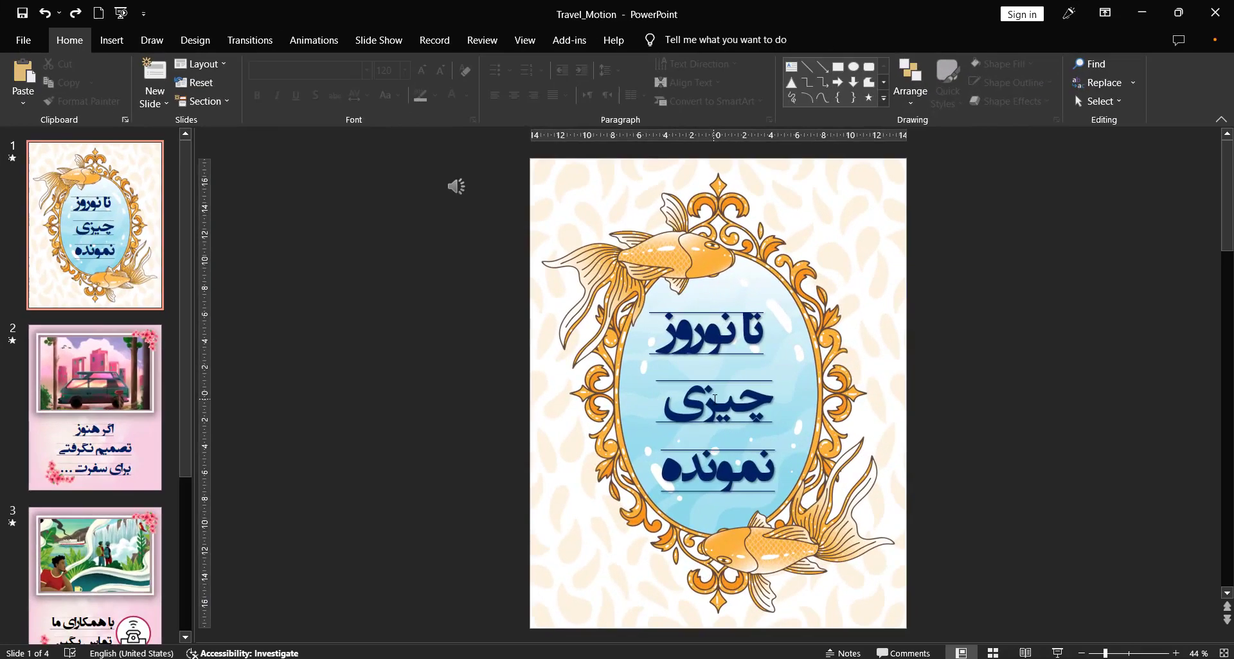
Apply the Travel_Motion title's MRT_Poster_9 font to the Presentation1 title.
click(715, 399)
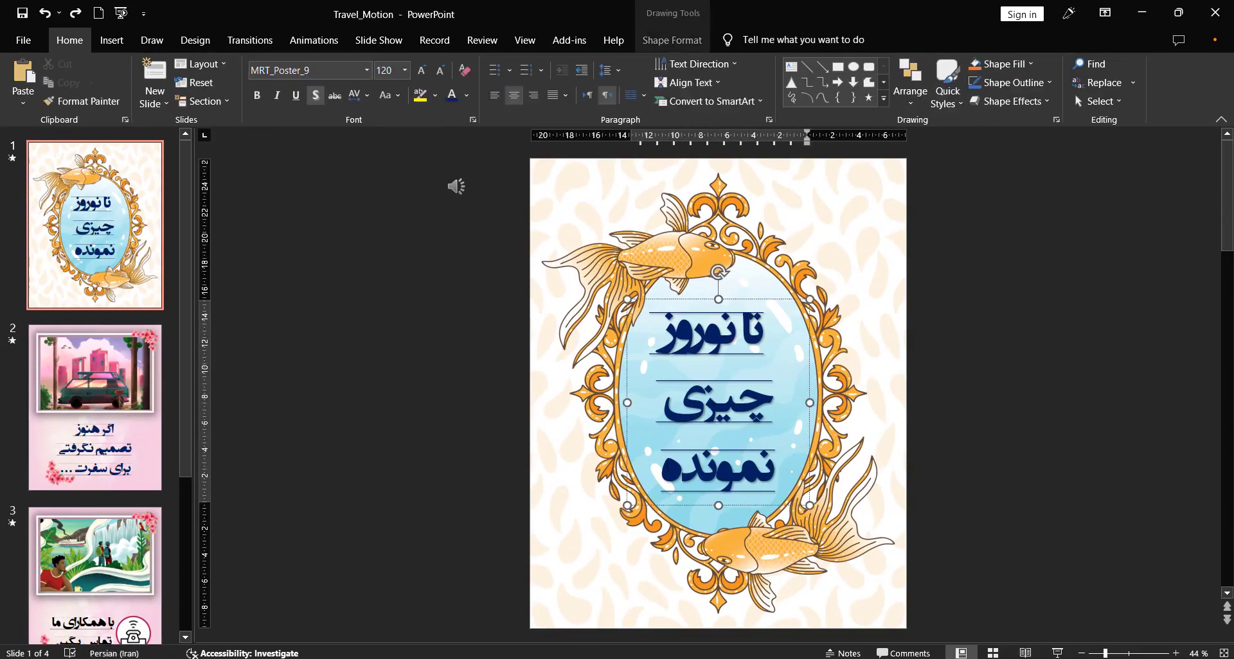
click(327, 74)
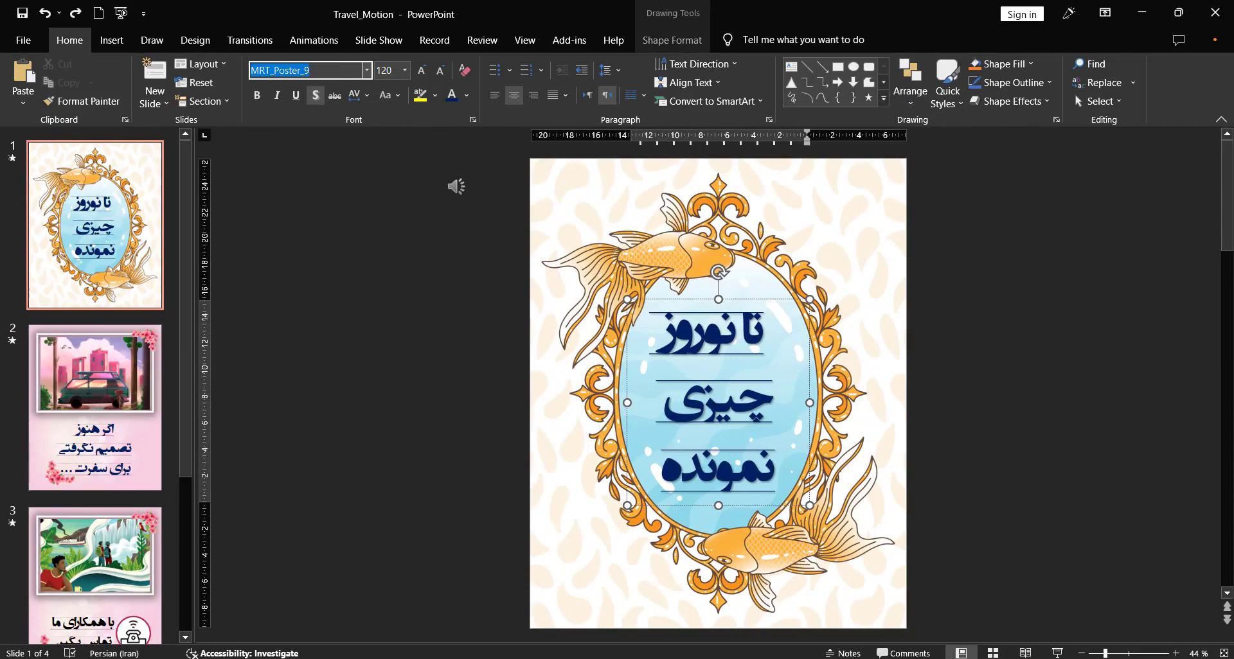
click(622, 610)
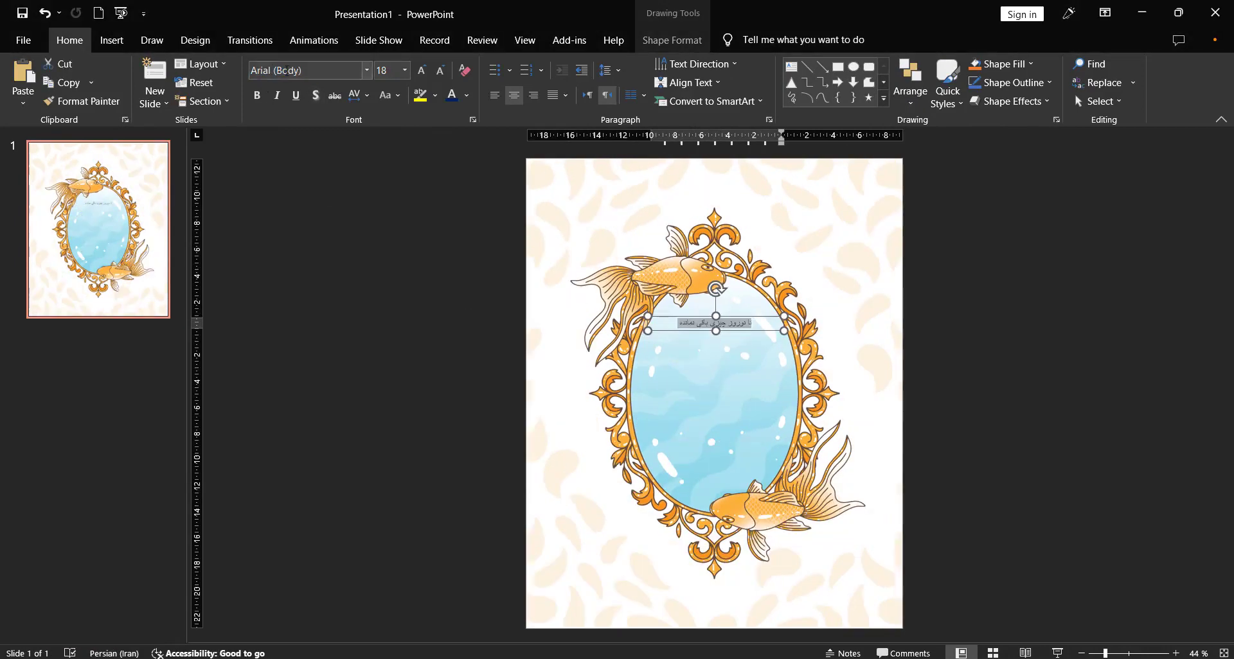
click(422, 72)
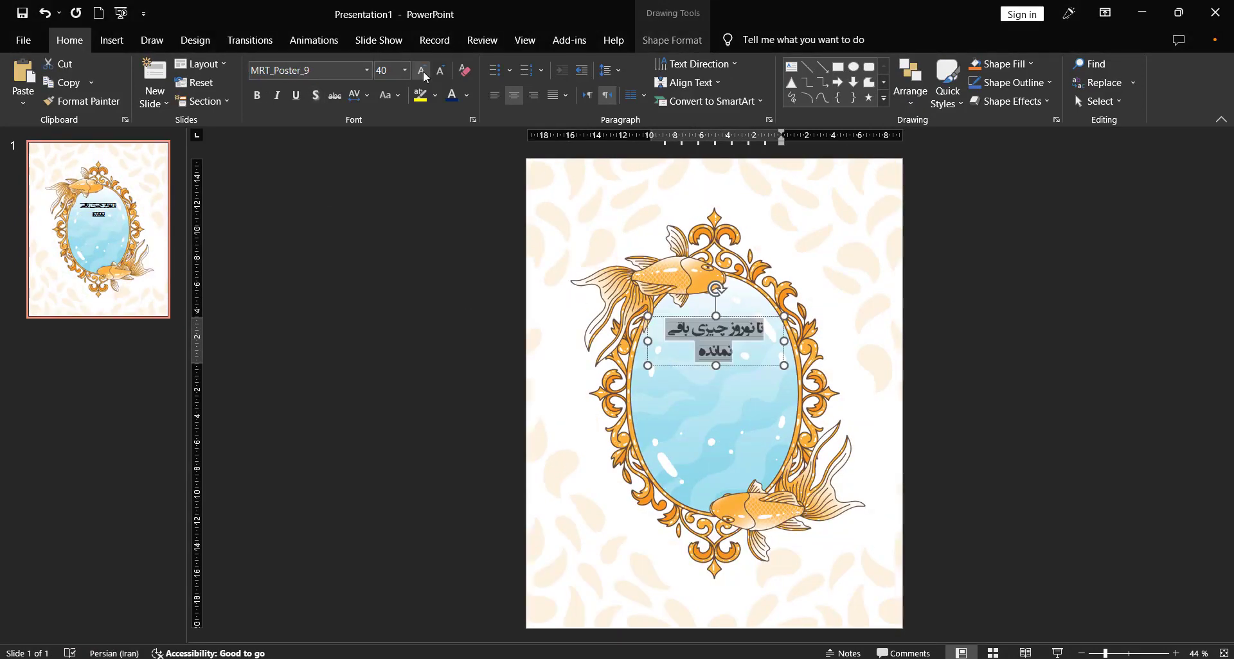
Bring the title's font size to 88 pt.
click(422, 72)
click(423, 72)
click(422, 72)
click(423, 72)
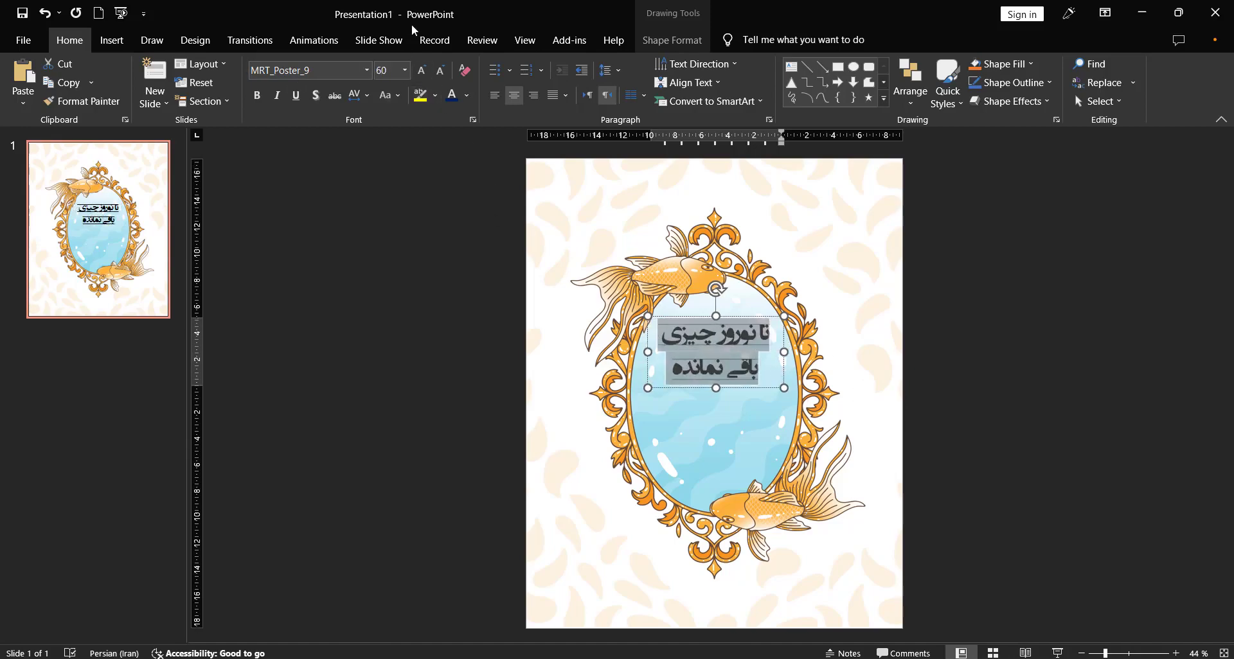
click(423, 71)
click(422, 70)
click(422, 70)
click(422, 70)
click(422, 71)
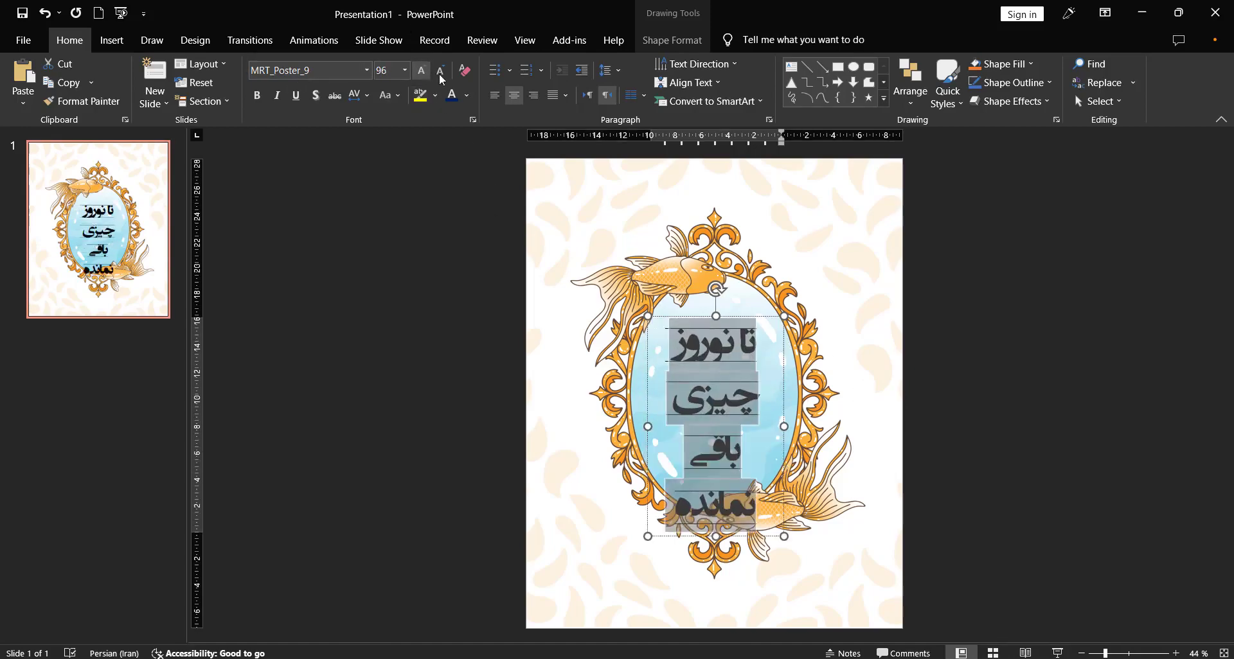
click(440, 71)
click(783, 405)
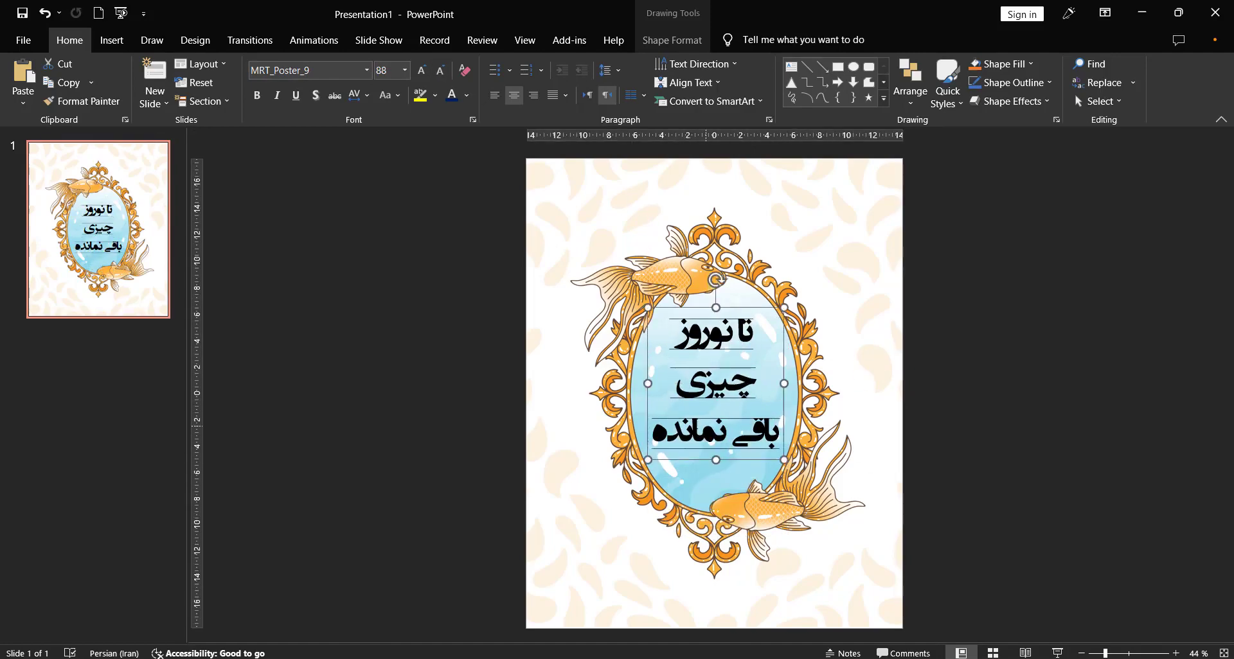
Colour all three title lines dark blue.
triple_click(694, 423)
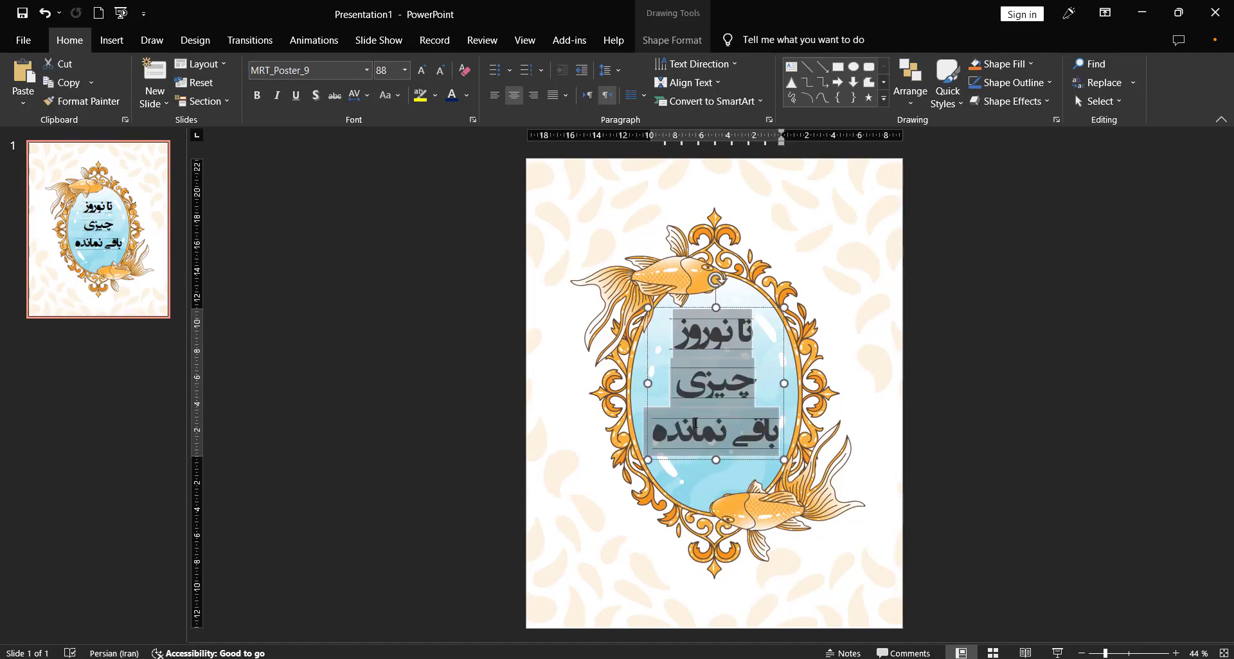
click(466, 96)
click(553, 221)
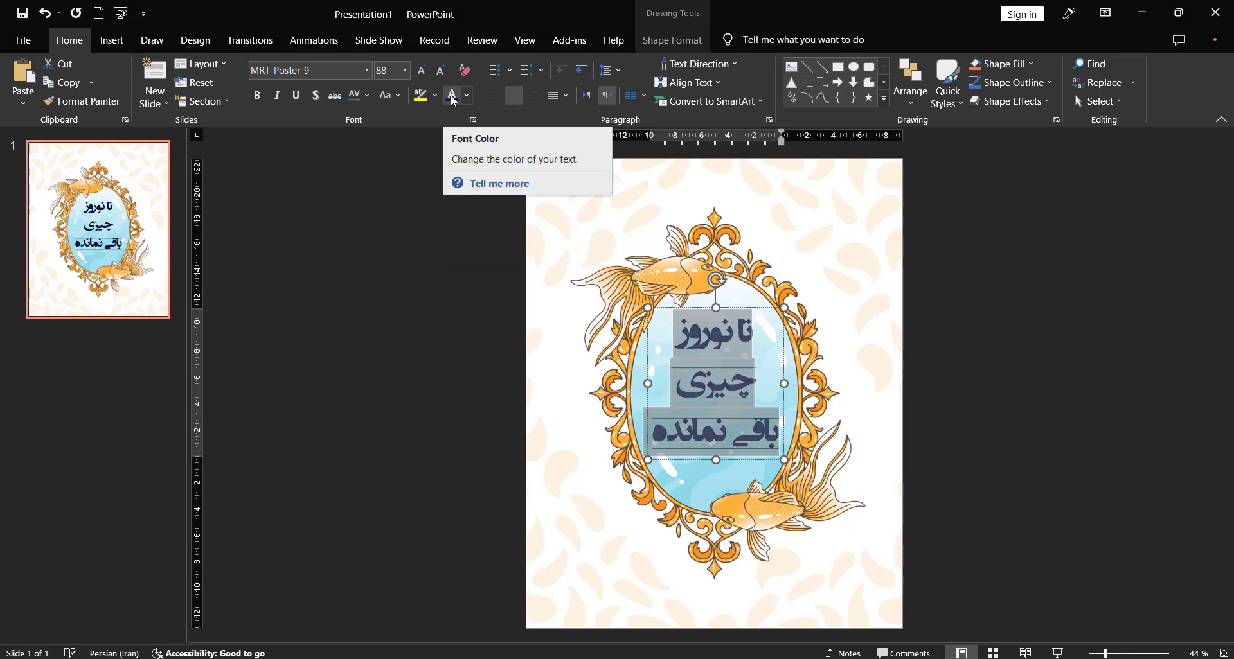
click(386, 418)
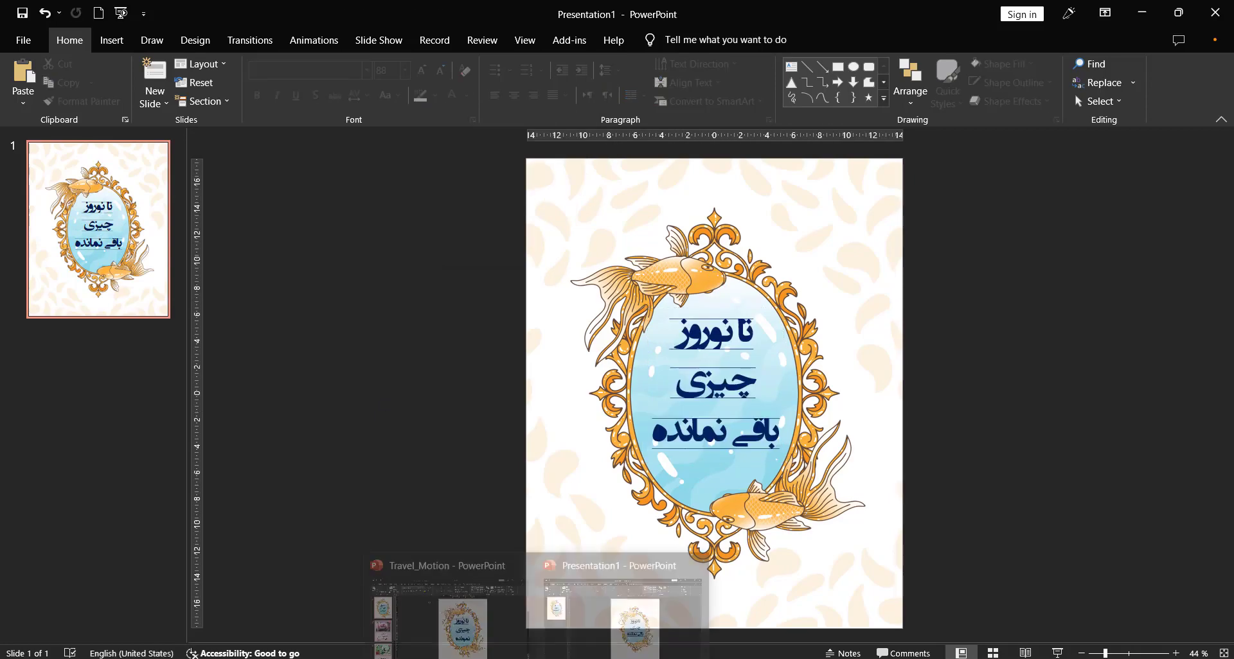
Play Travel_Motion's title slide as a slide show, then exit back to slide 1.
click(486, 624)
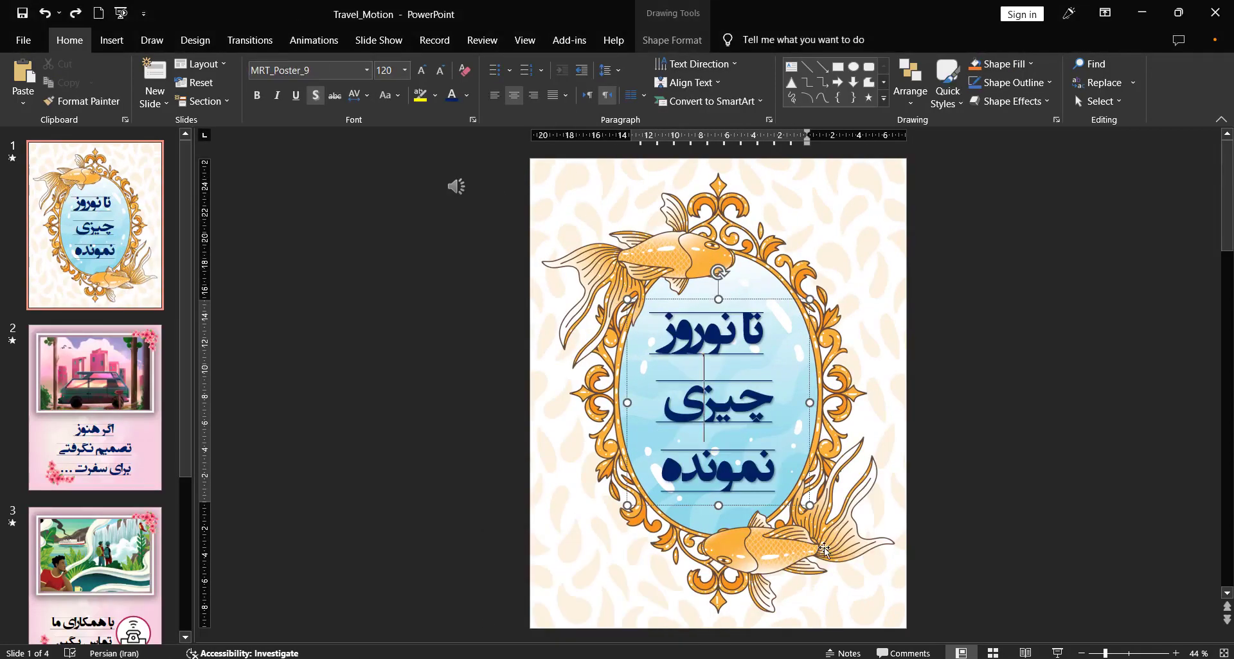
click(995, 540)
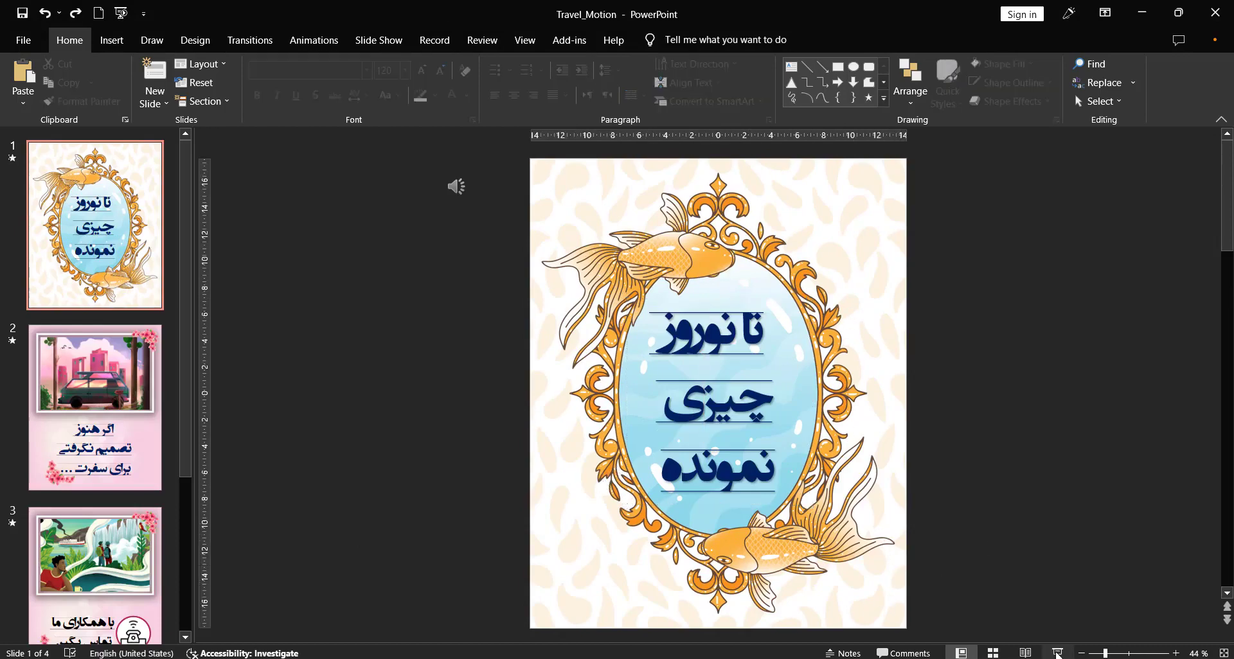
click(1057, 653)
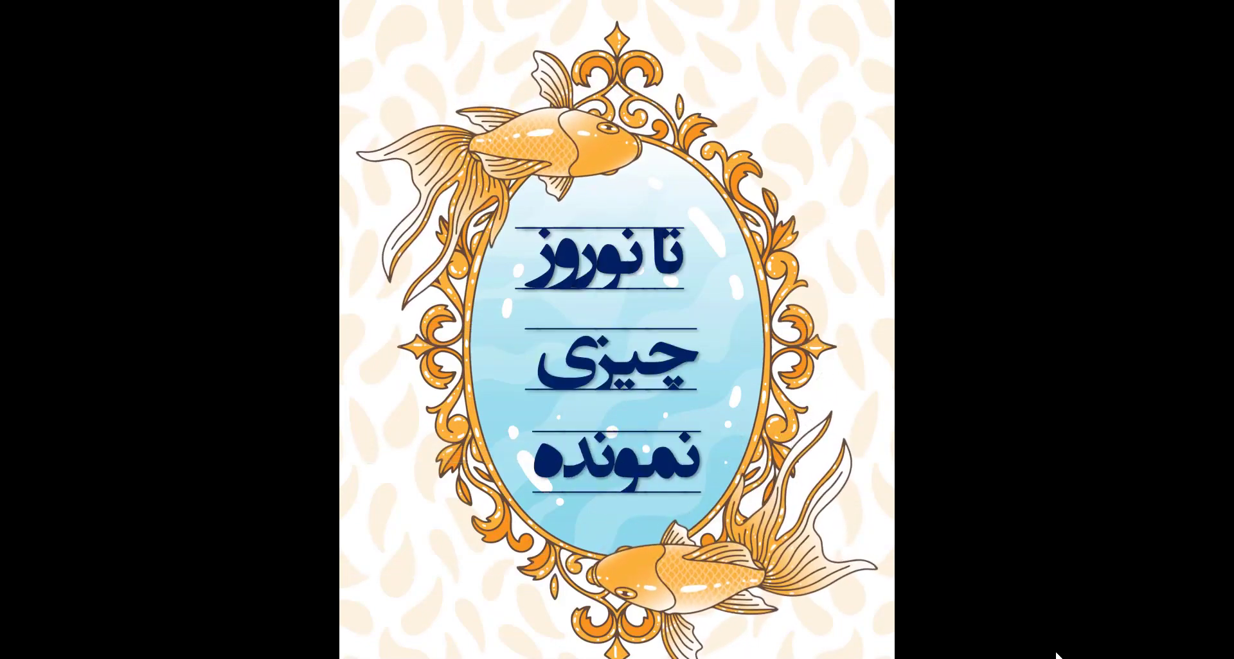
key(Escape)
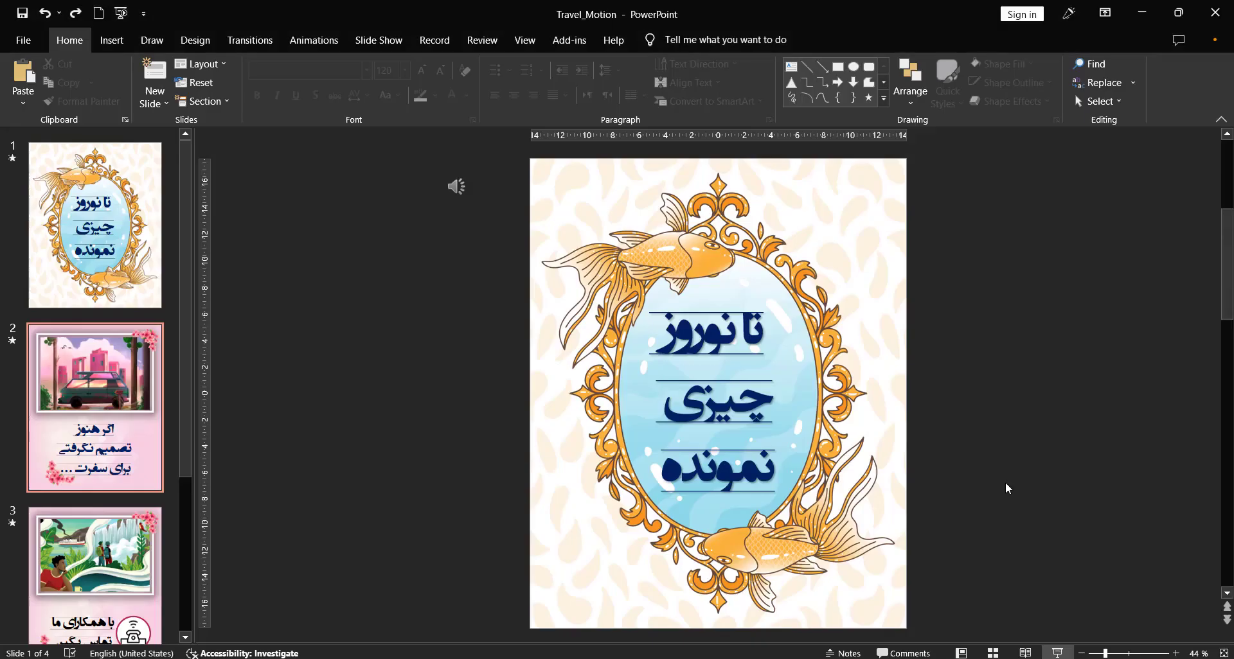
key(Up)
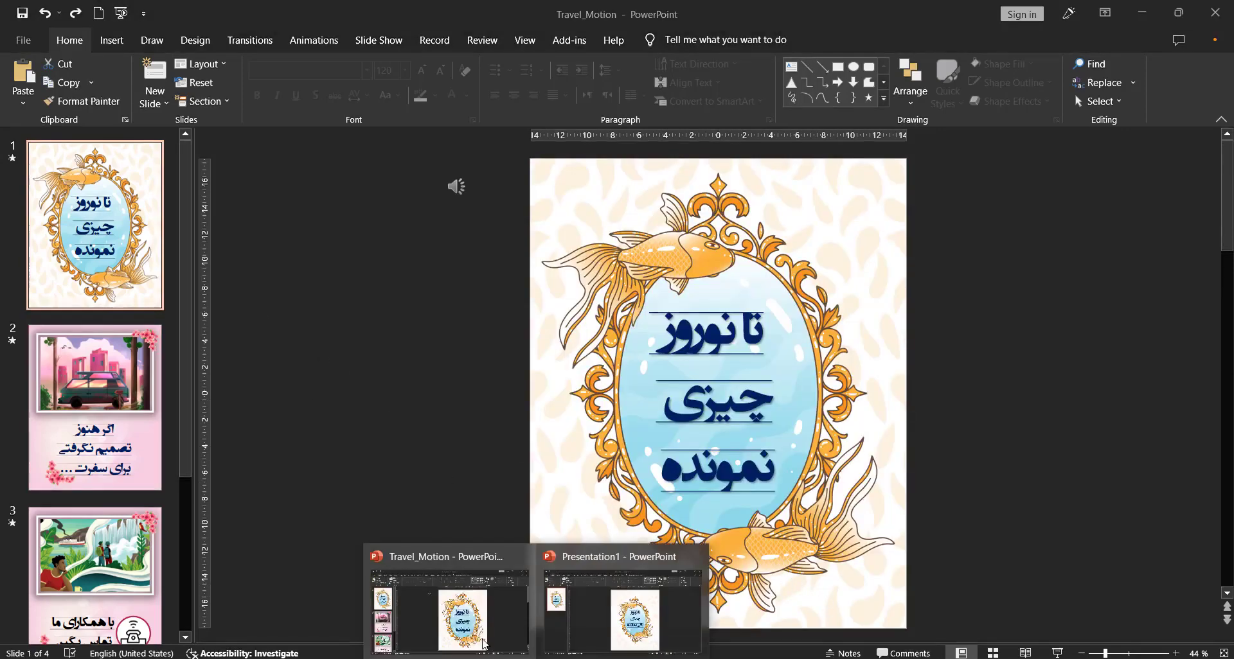
Apply a Wipe entrance animation to the mirror background picture.
click(691, 621)
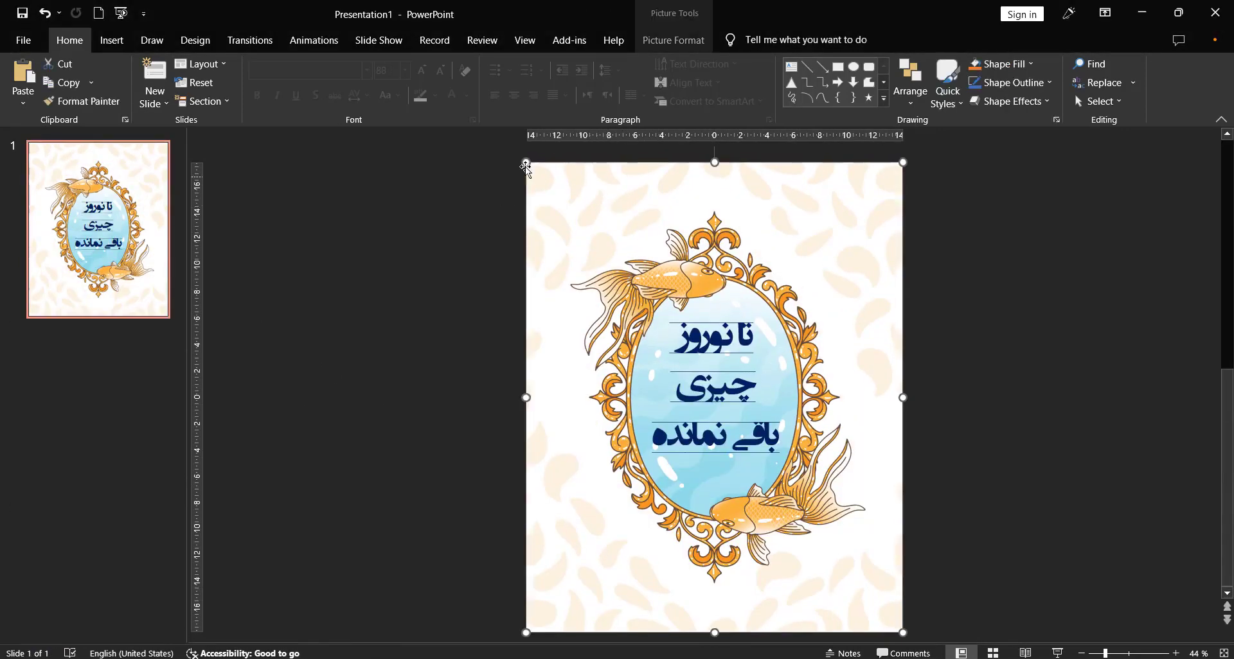
click(313, 40)
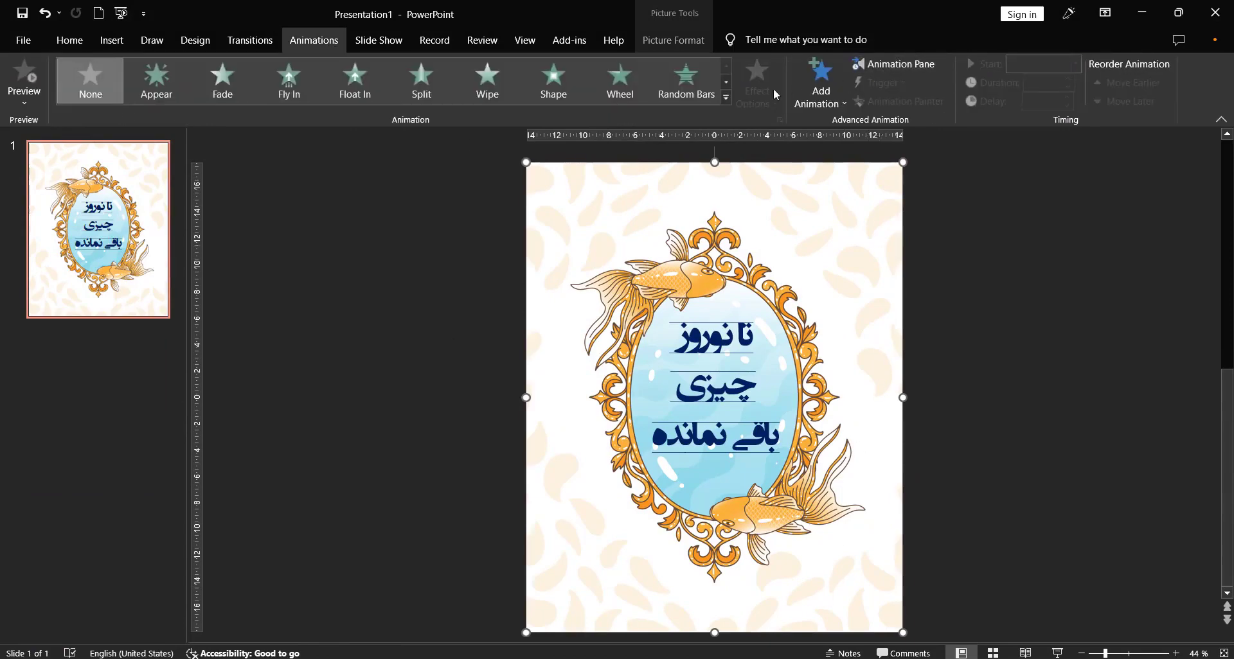
click(925, 64)
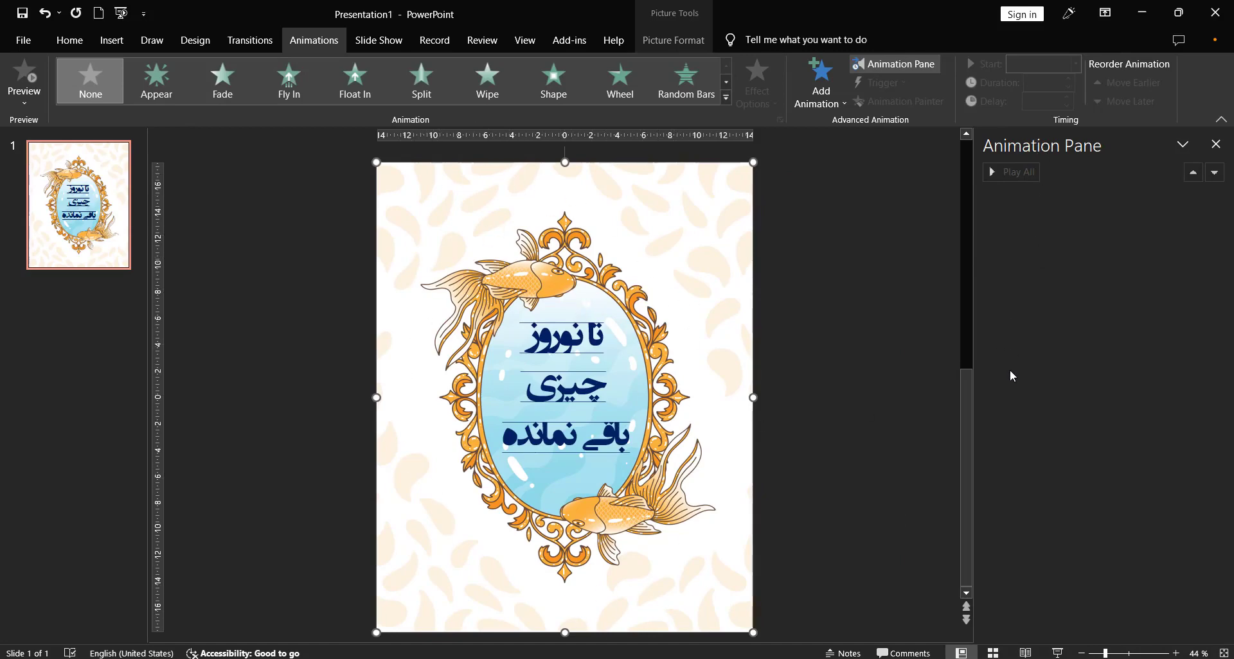
click(820, 102)
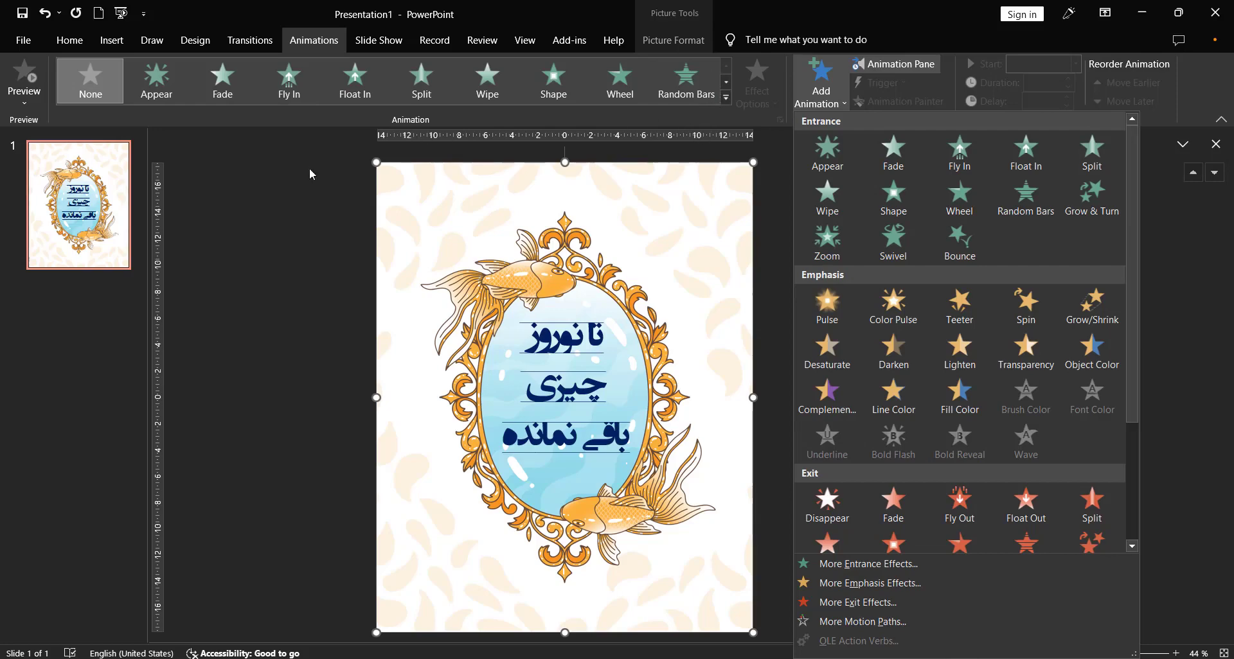
click(259, 170)
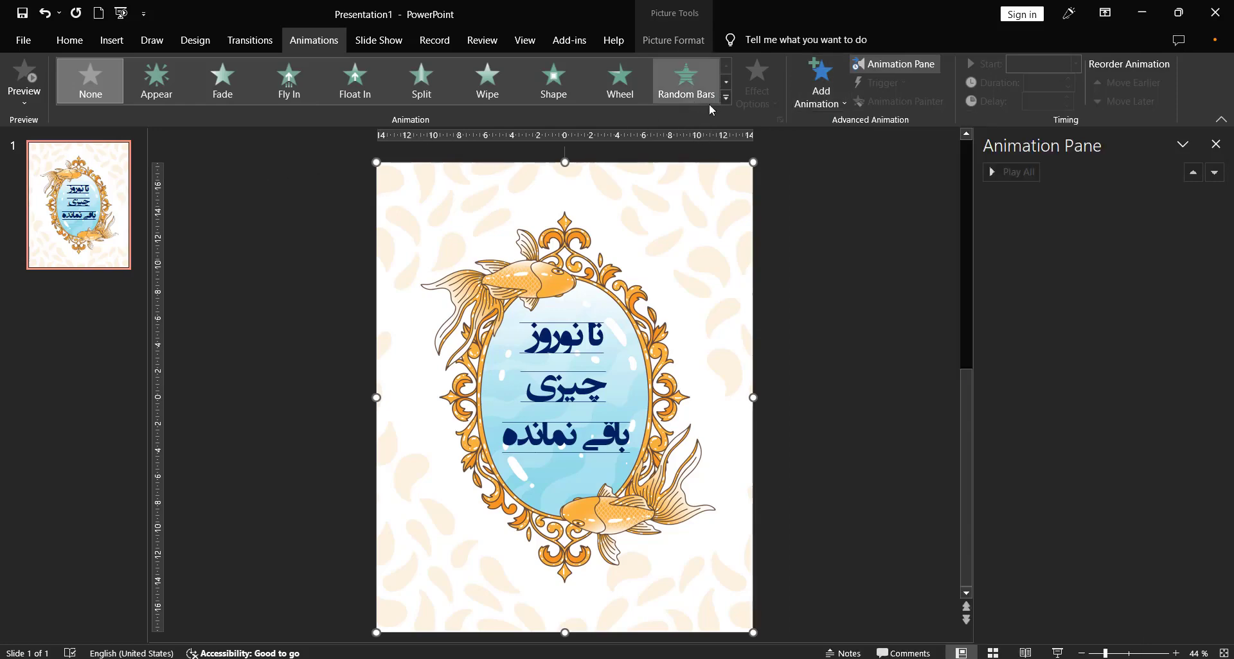
click(725, 97)
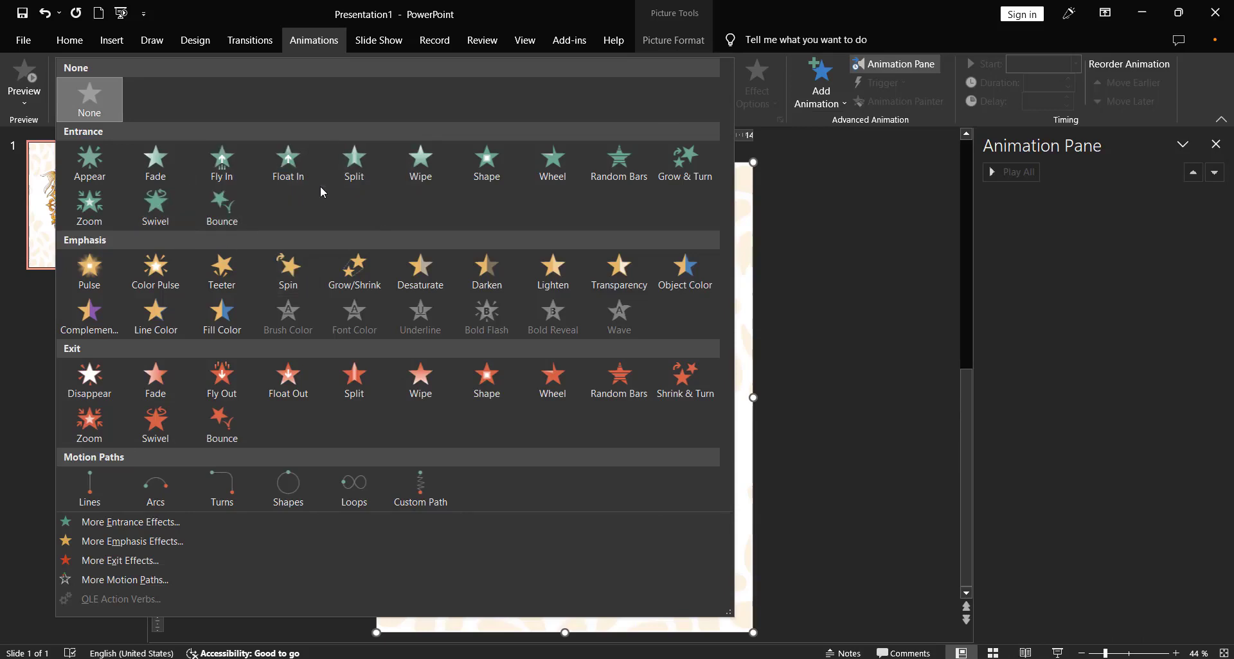
click(420, 164)
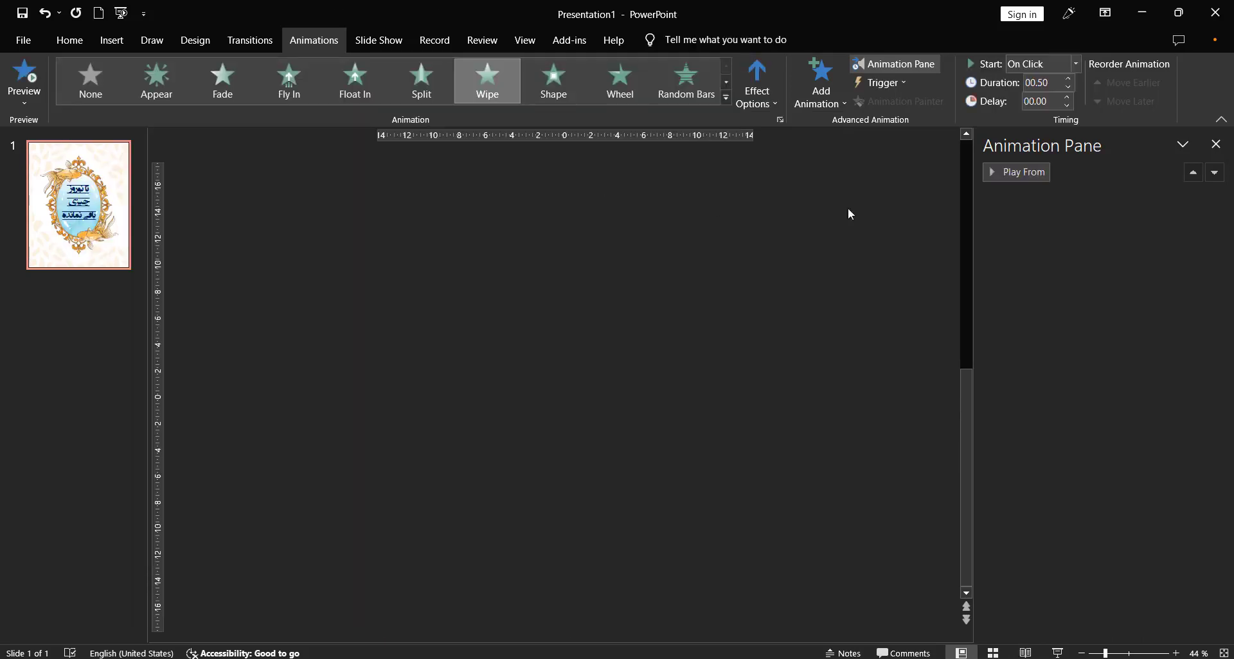
Make the Wipe come From Top and start With Previous.
click(756, 97)
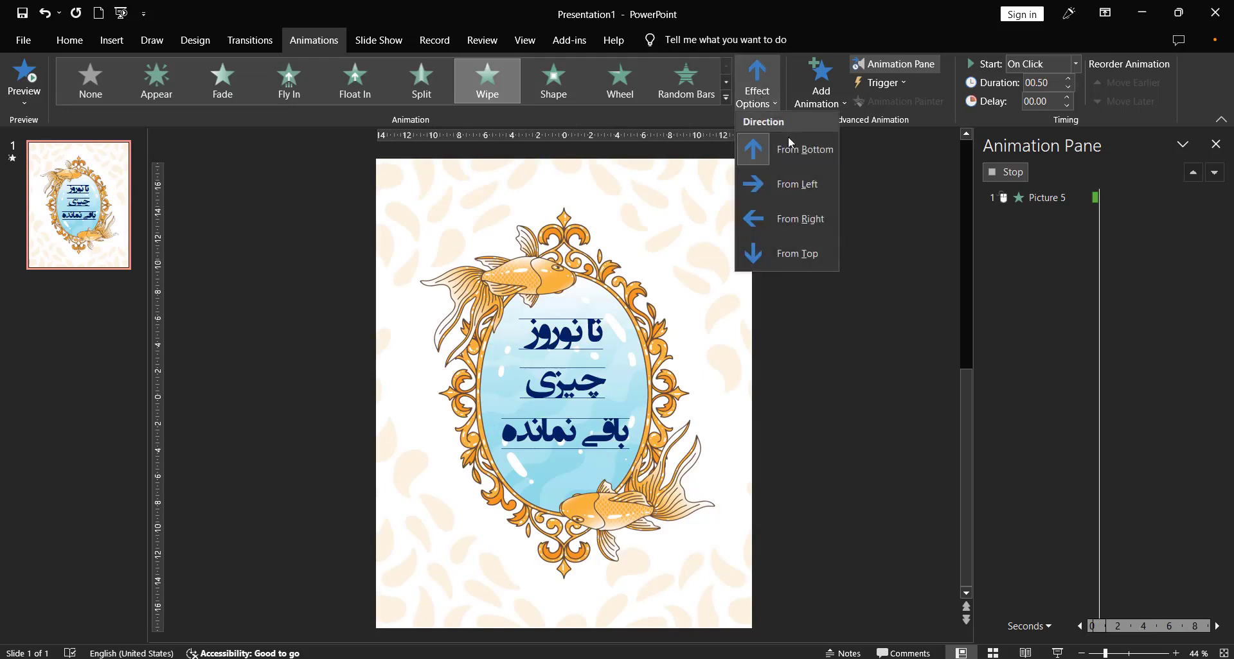
click(797, 251)
click(1031, 64)
click(1029, 97)
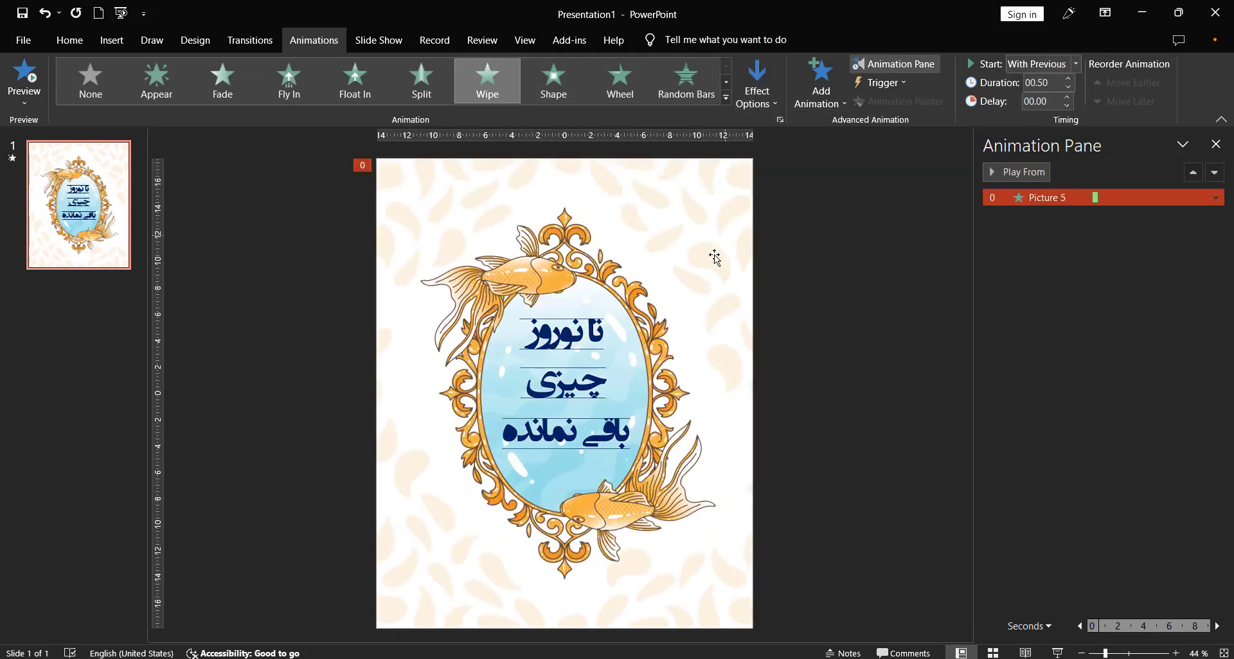
click(530, 284)
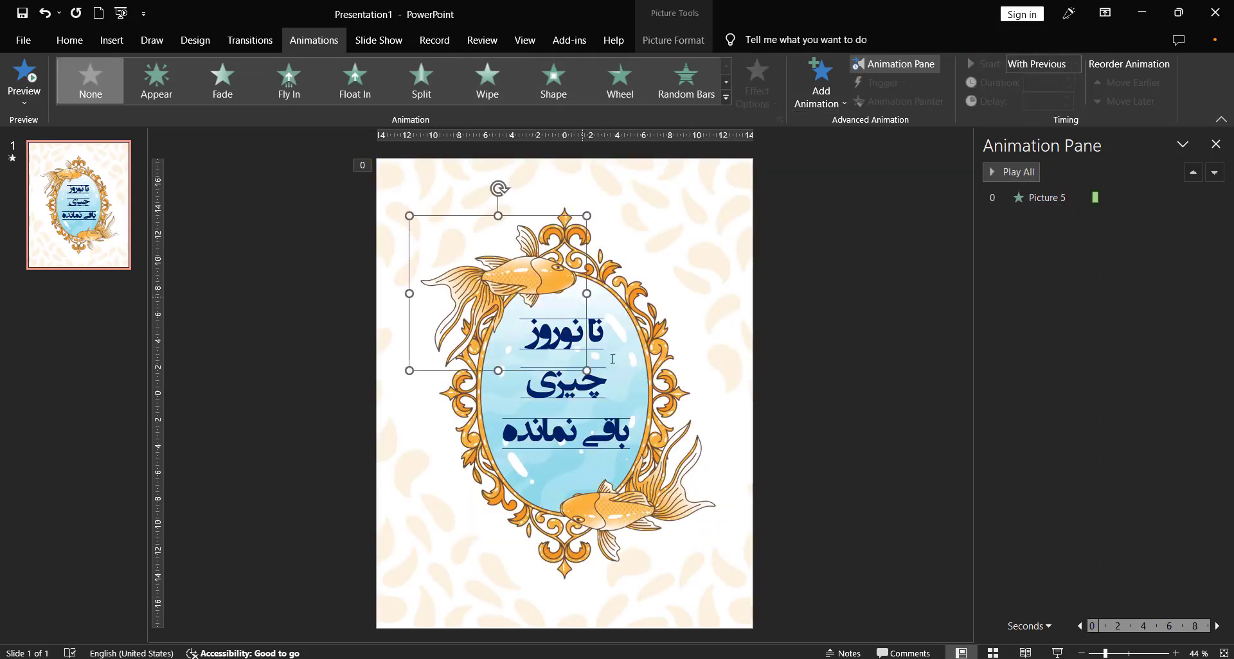
Add a Float Down entrance effect to both goldfish pictures.
shift+click(607, 515)
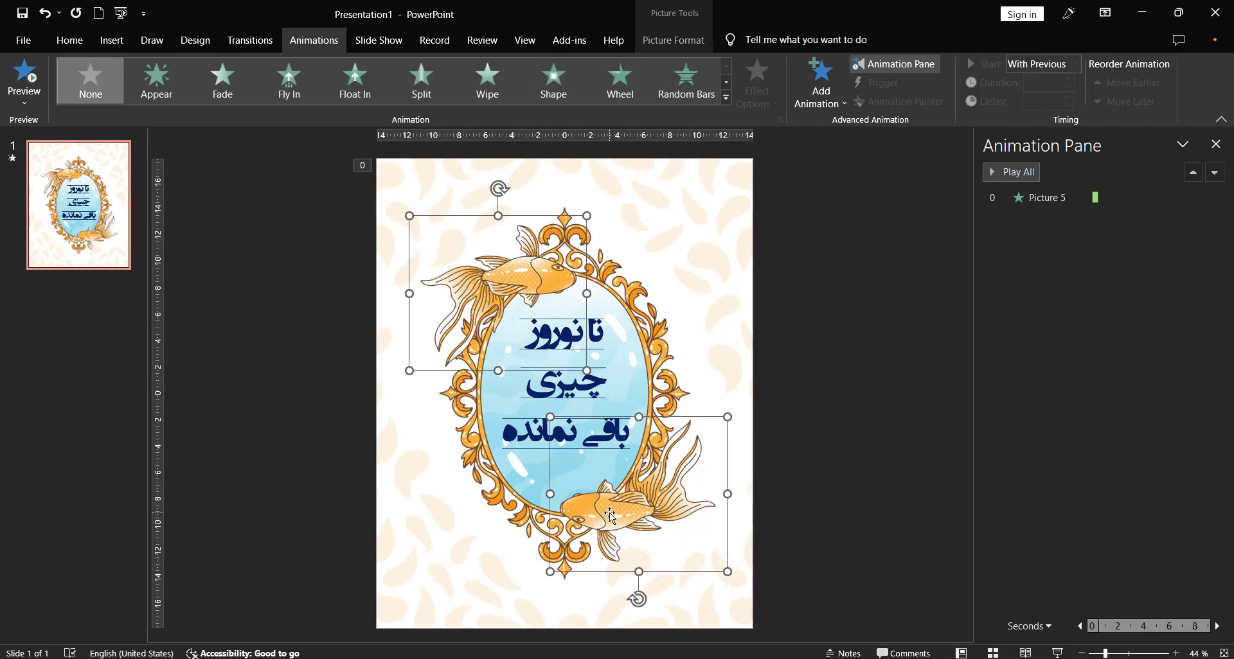
click(824, 98)
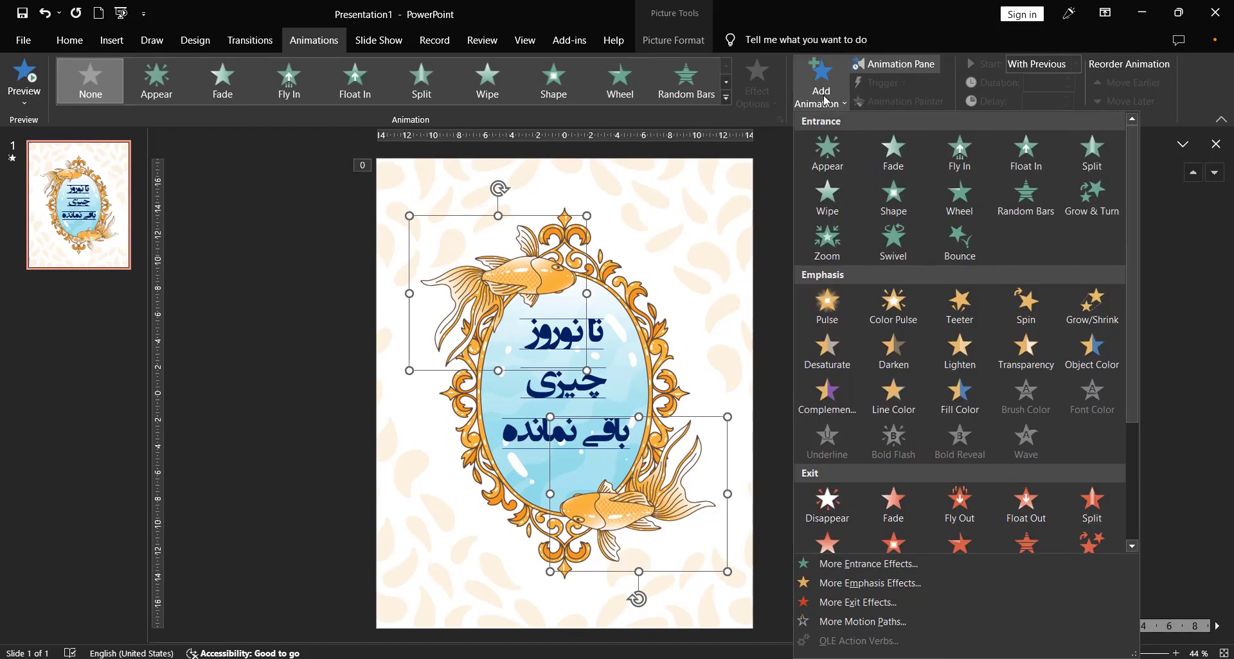
click(849, 566)
drag(596, 171, 828, 174)
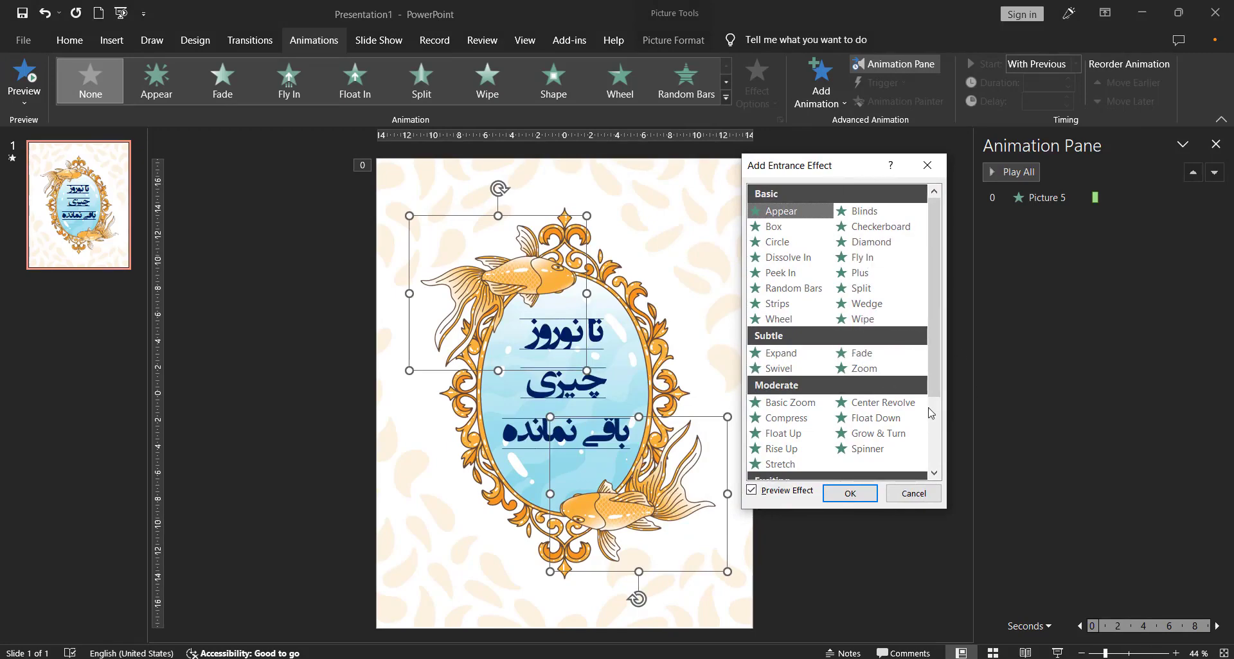
click(874, 417)
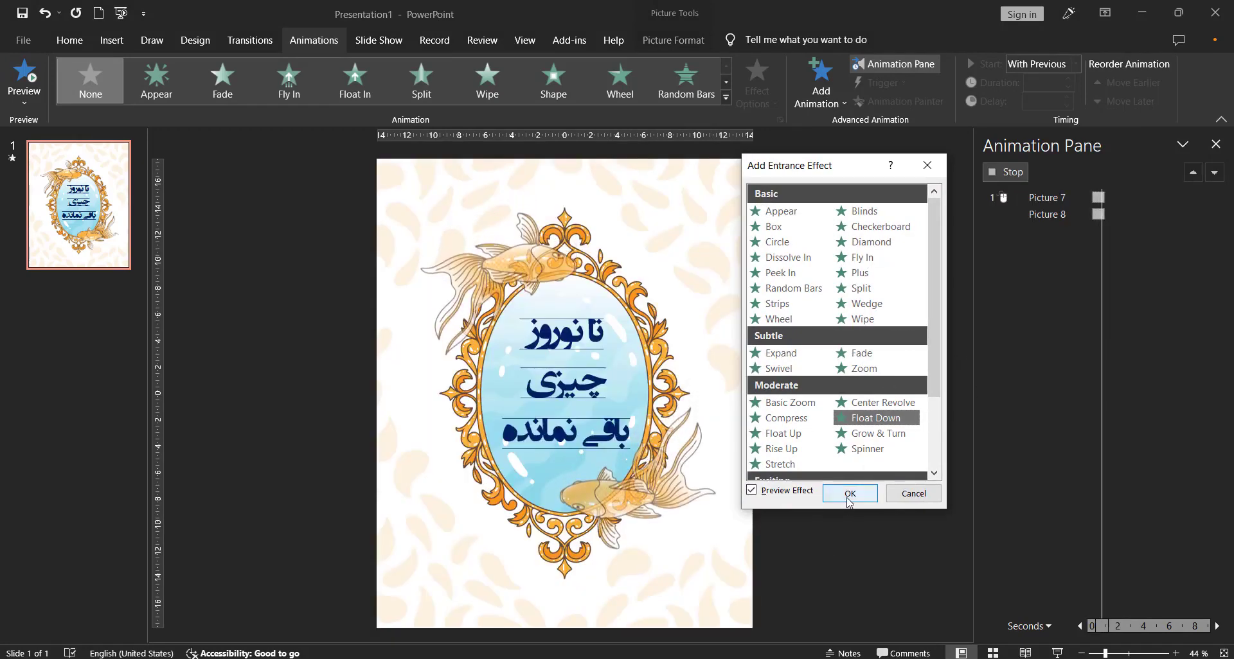
click(847, 498)
Set the goldfish animations to start After Previous.
click(1092, 213)
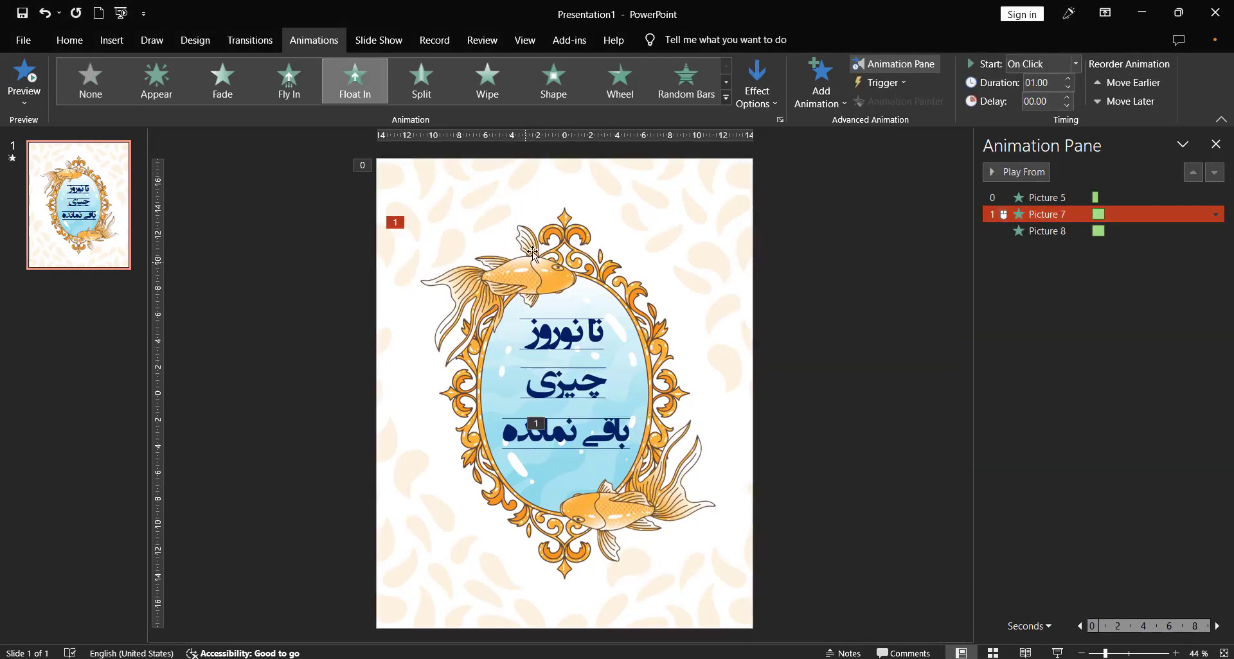
click(1041, 64)
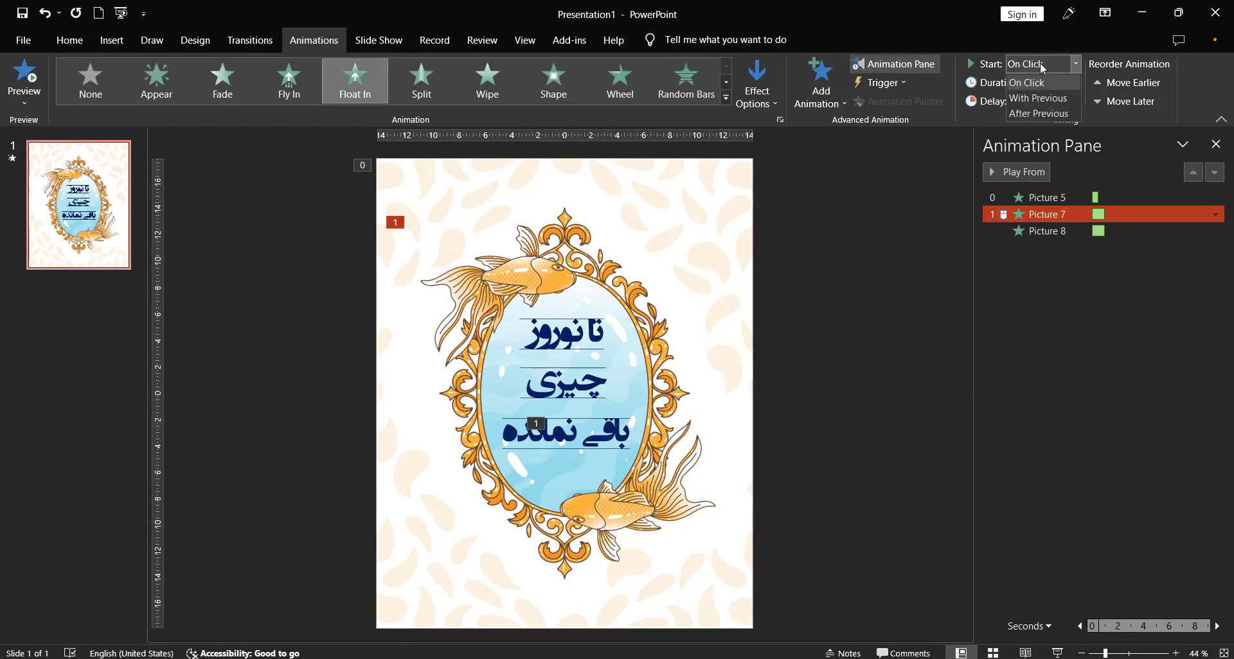
click(1050, 114)
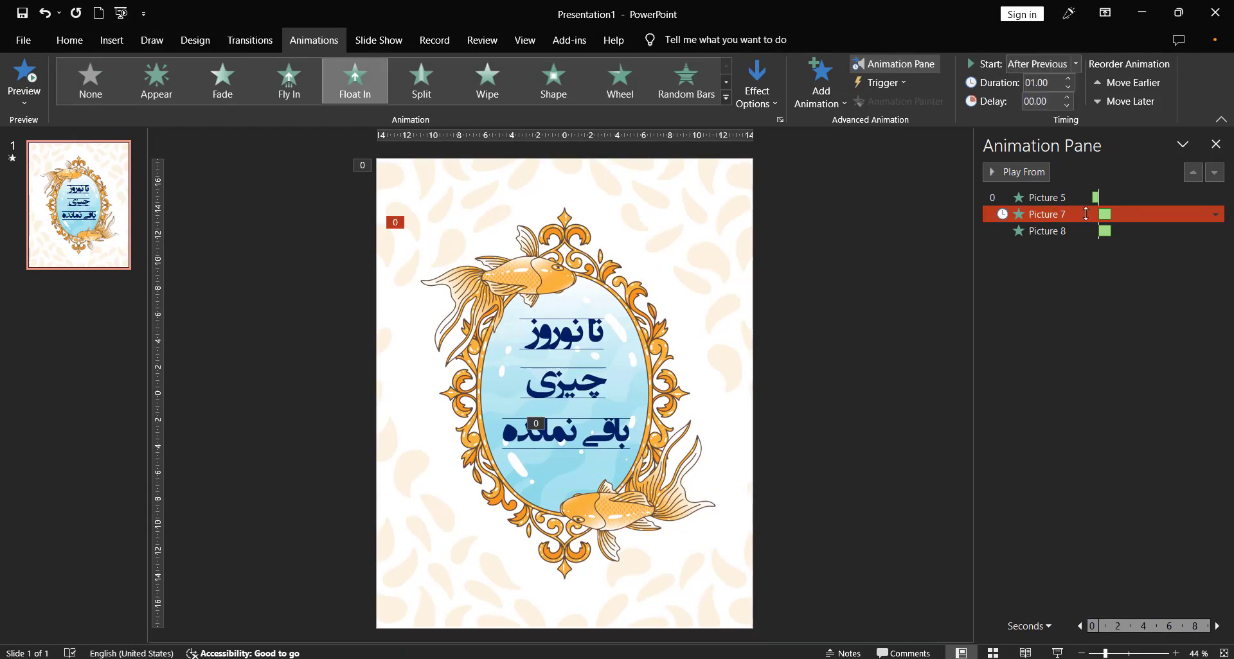
shift+click(1023, 233)
click(1028, 67)
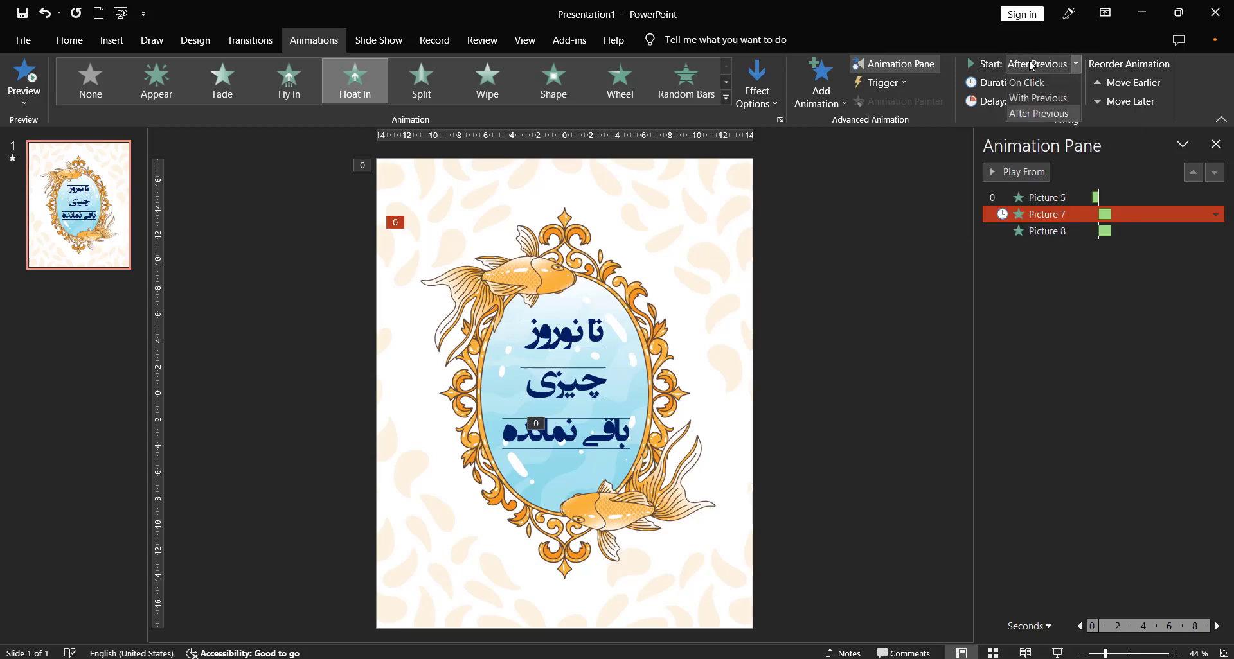
click(1025, 69)
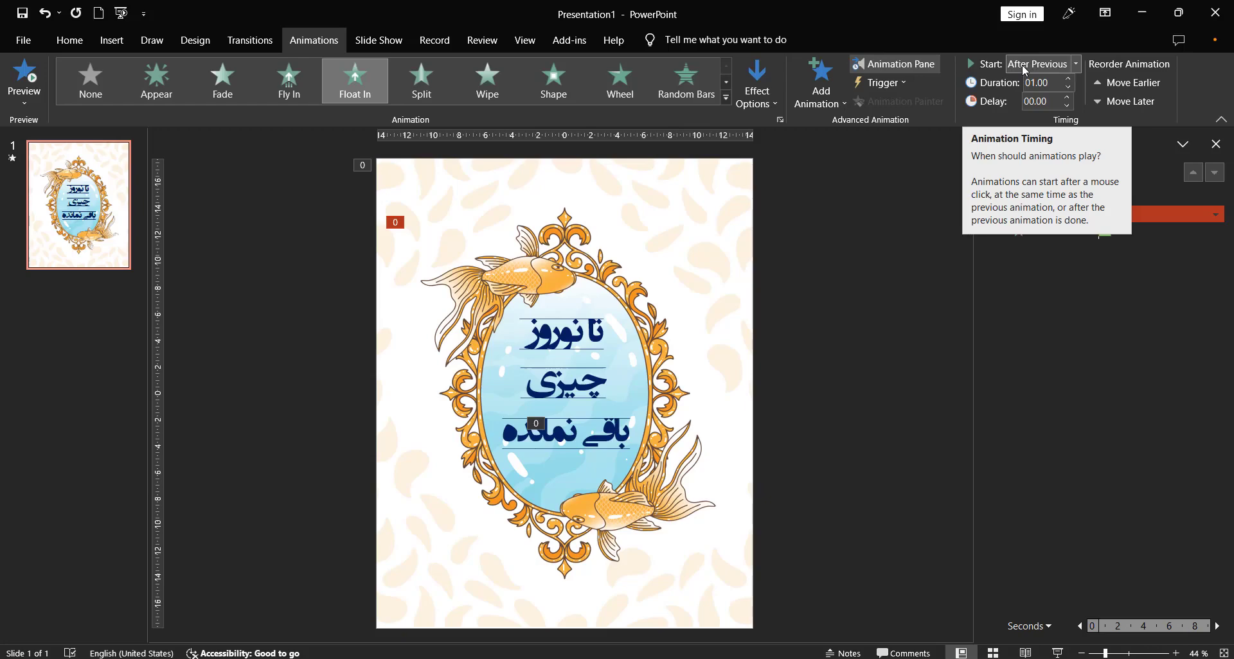
click(1022, 64)
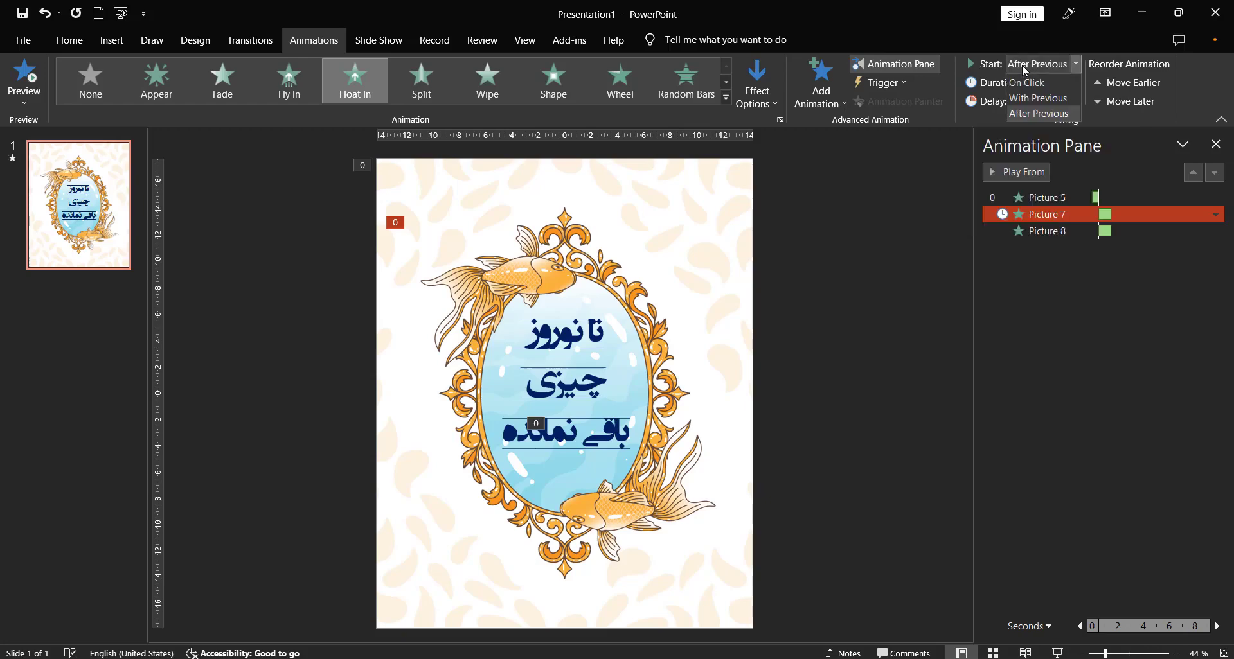
key(Escape)
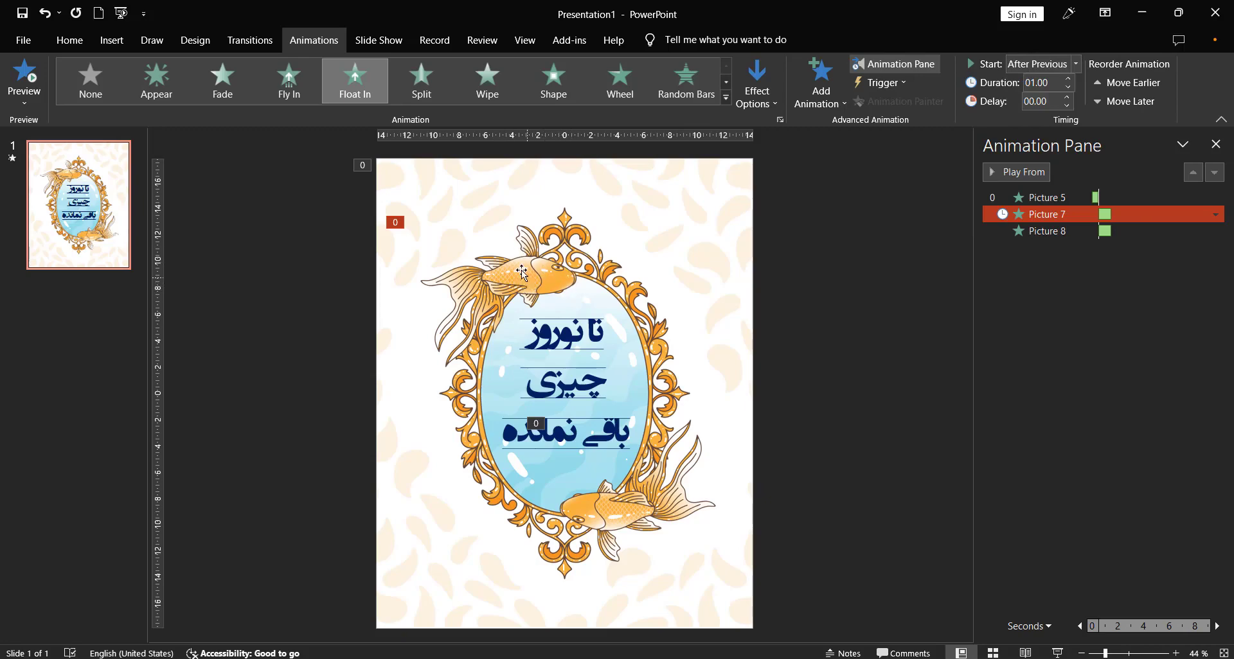
Add a Teeter emphasis effect to the upper goldfish (Picture 7), starting After Previous.
click(522, 268)
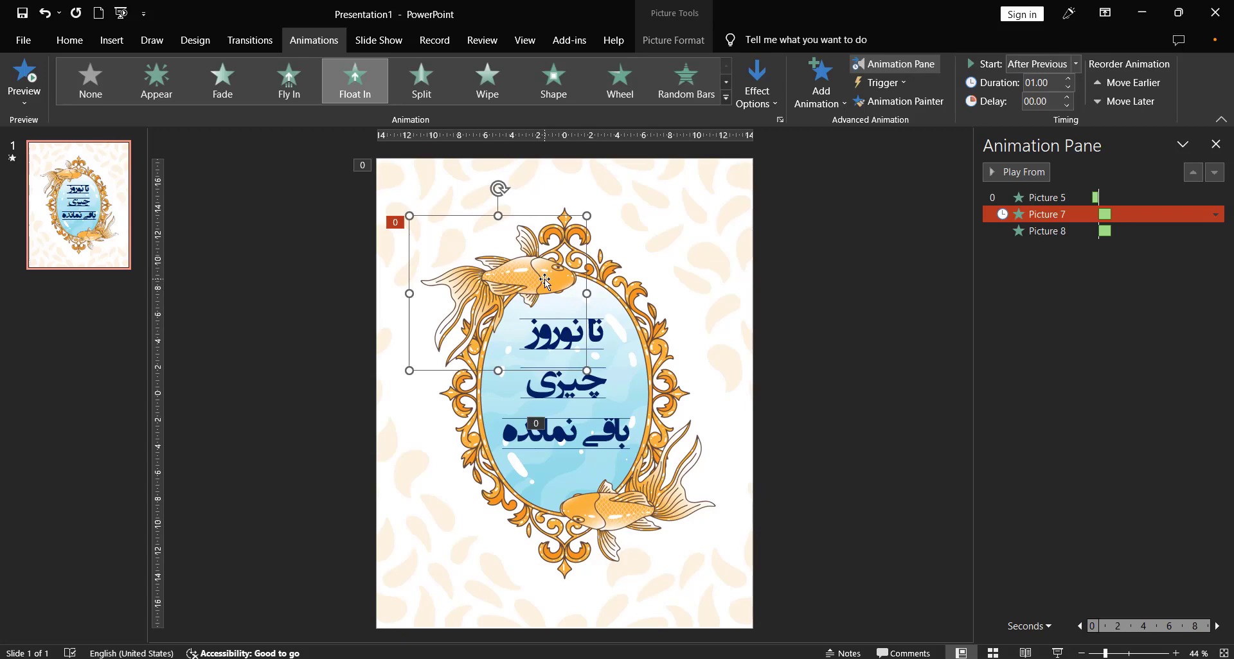
click(725, 98)
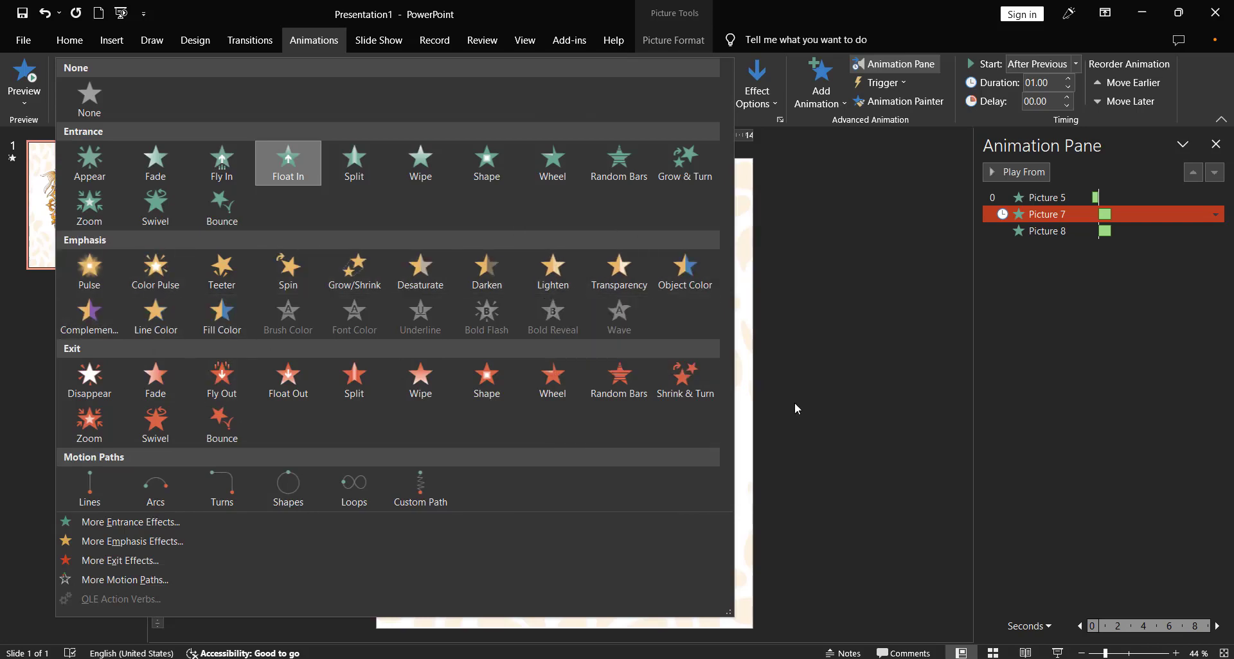
click(815, 376)
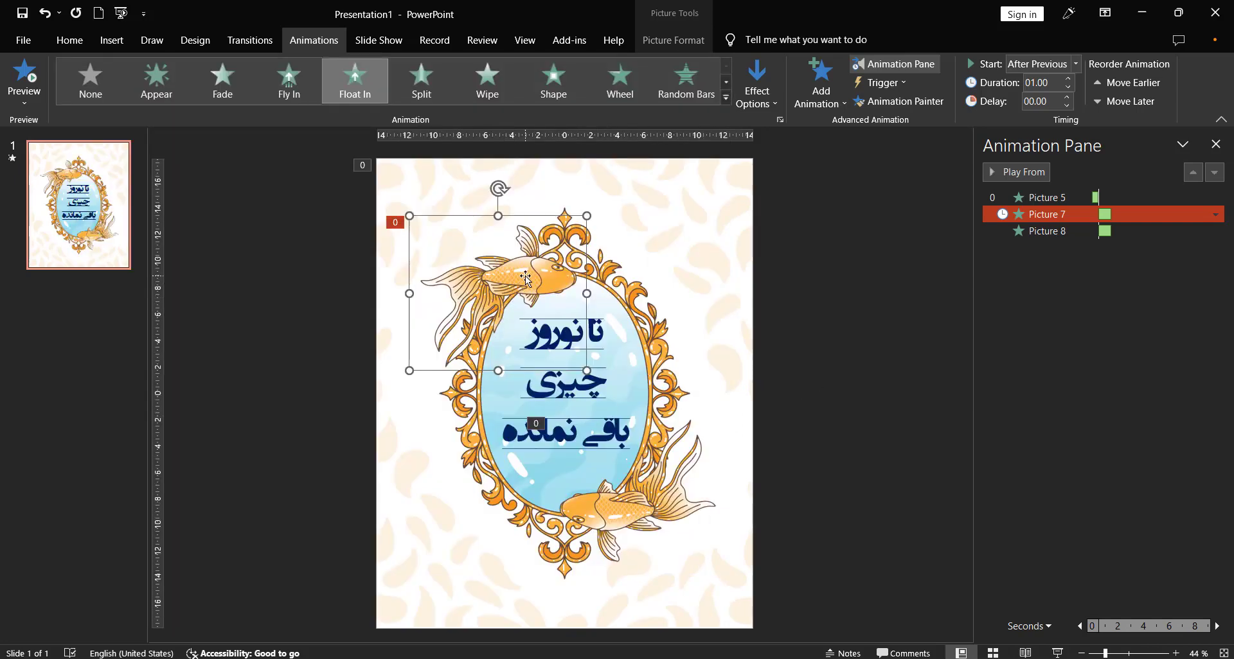
click(821, 103)
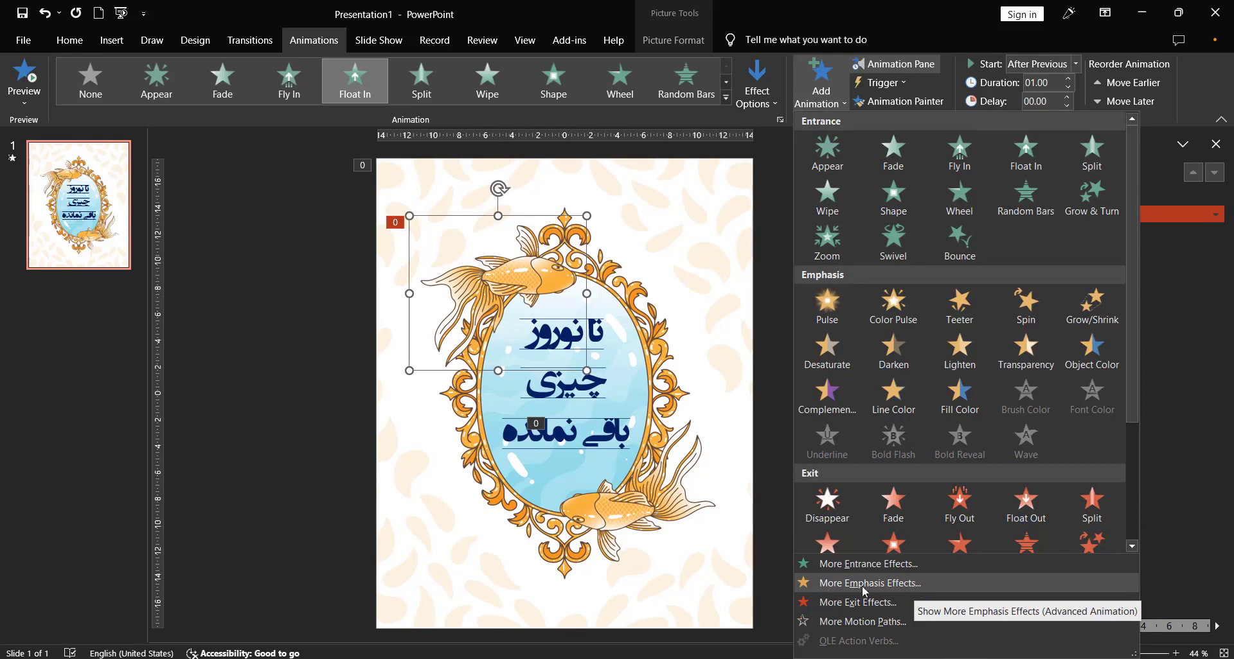
click(887, 585)
drag(620, 170, 886, 209)
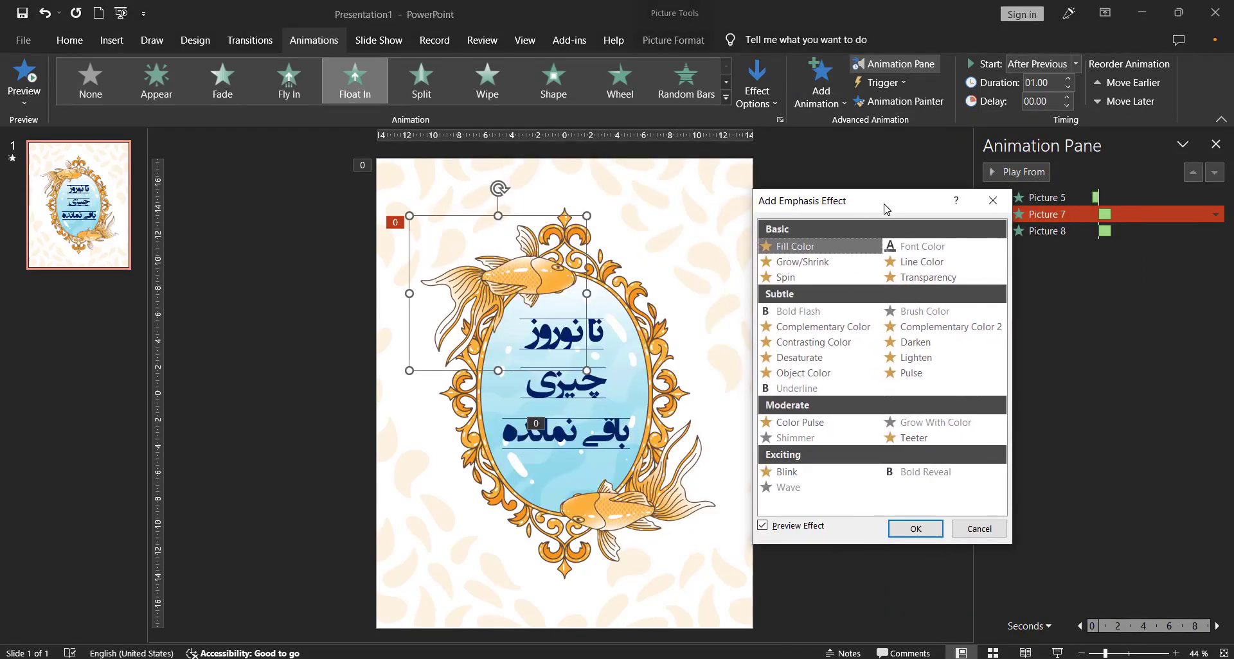
click(904, 439)
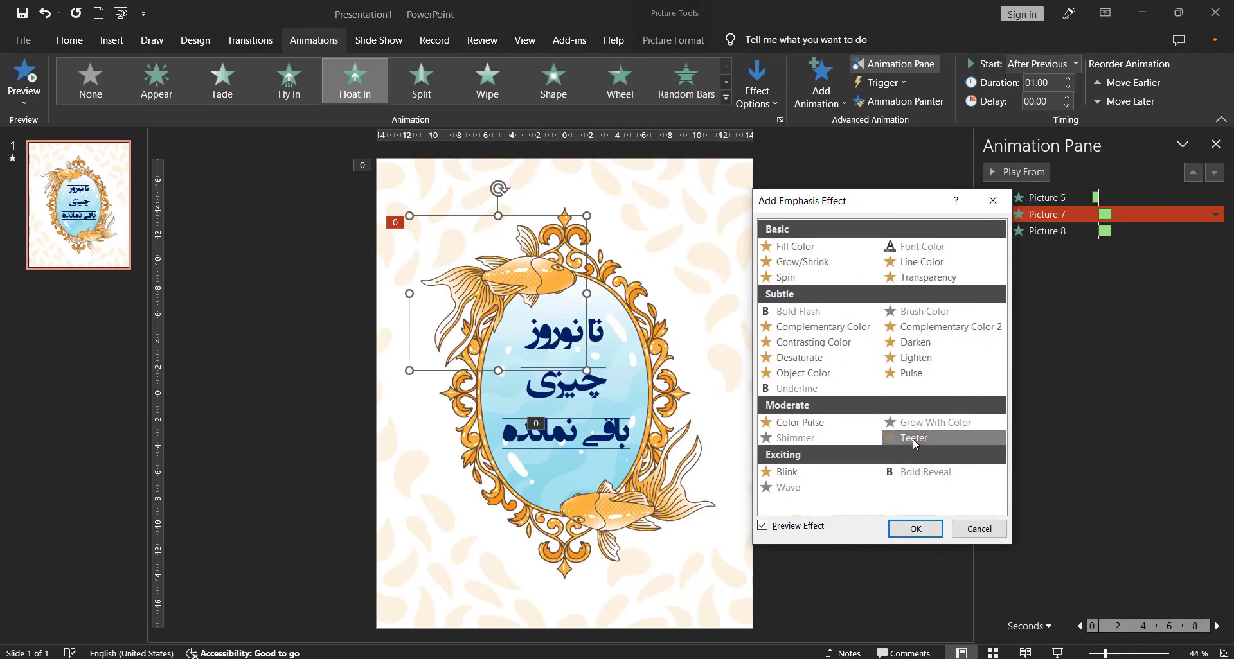
click(915, 529)
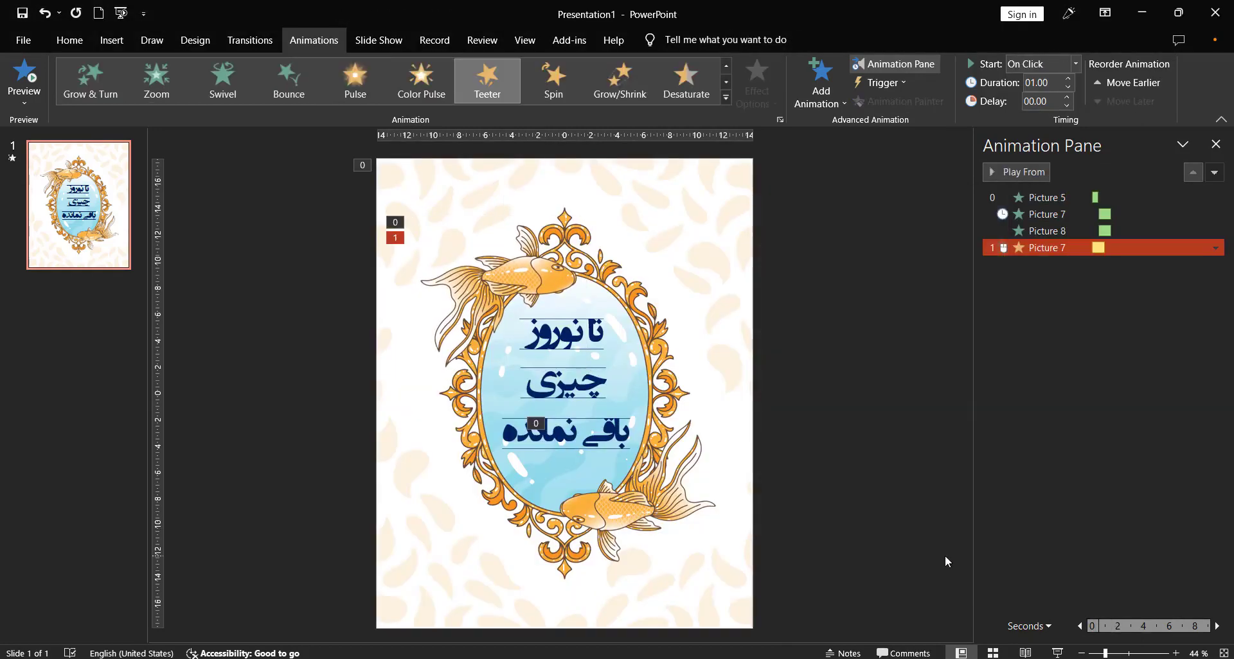
click(1033, 64)
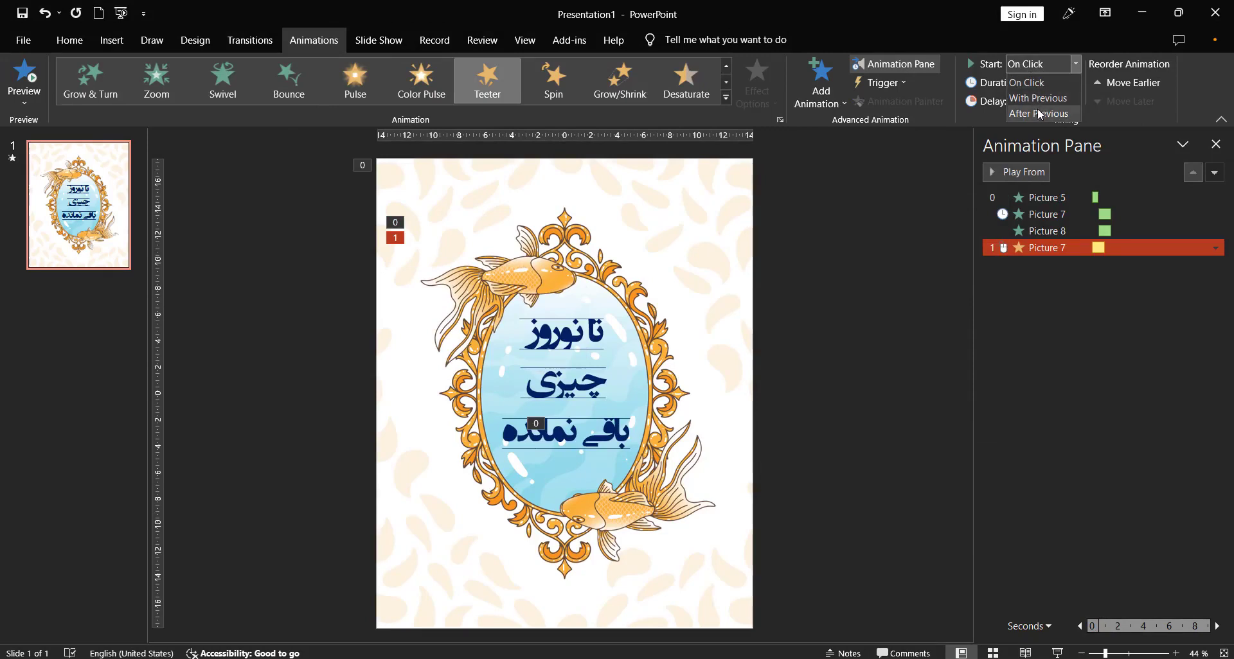
click(1038, 114)
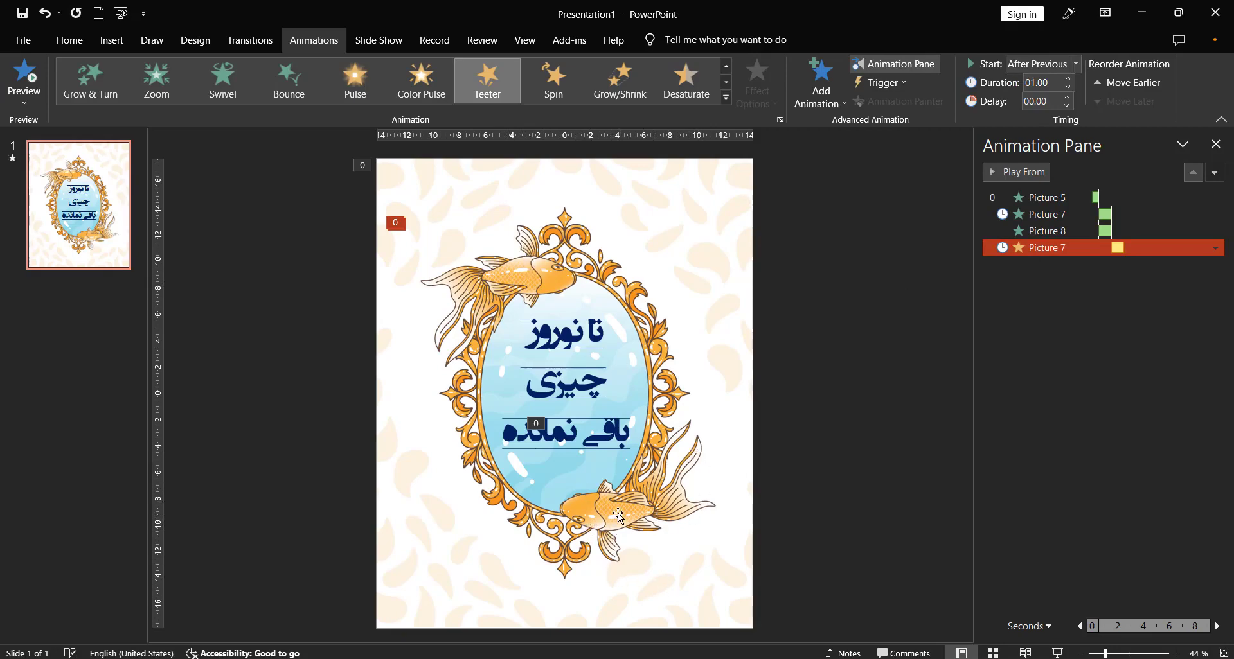
click(604, 515)
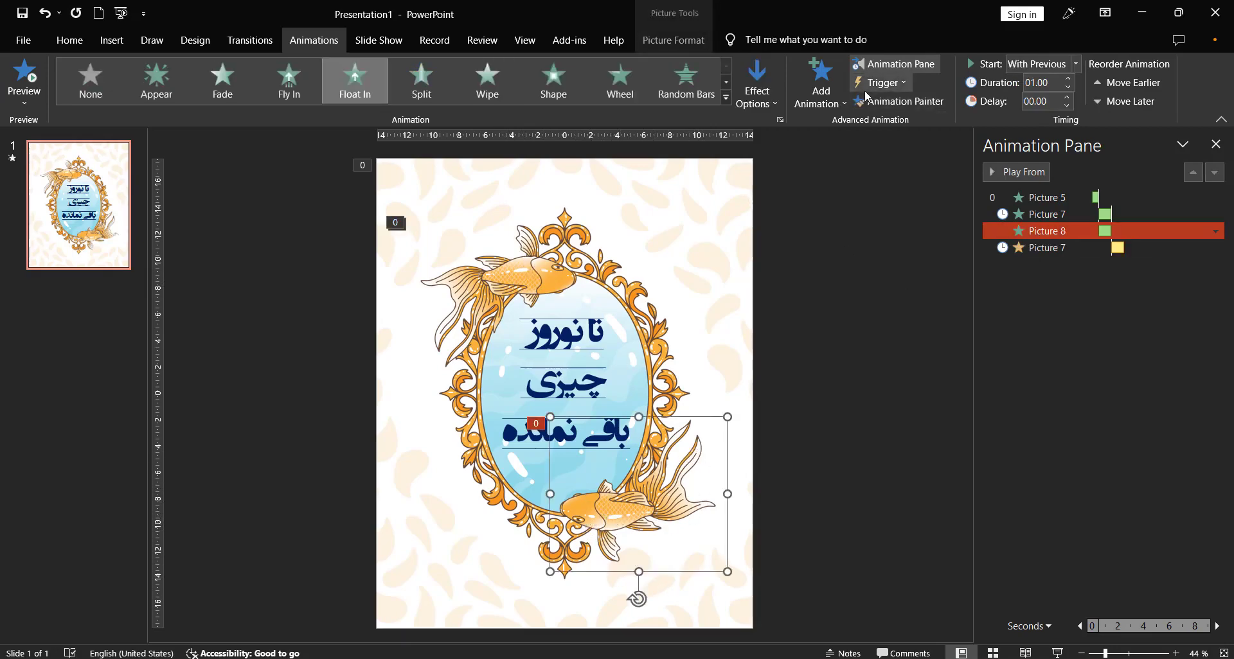
Use Animation Painter to copy the upper goldfish's Float In and Teeter onto the lower goldfish.
key(Tab)
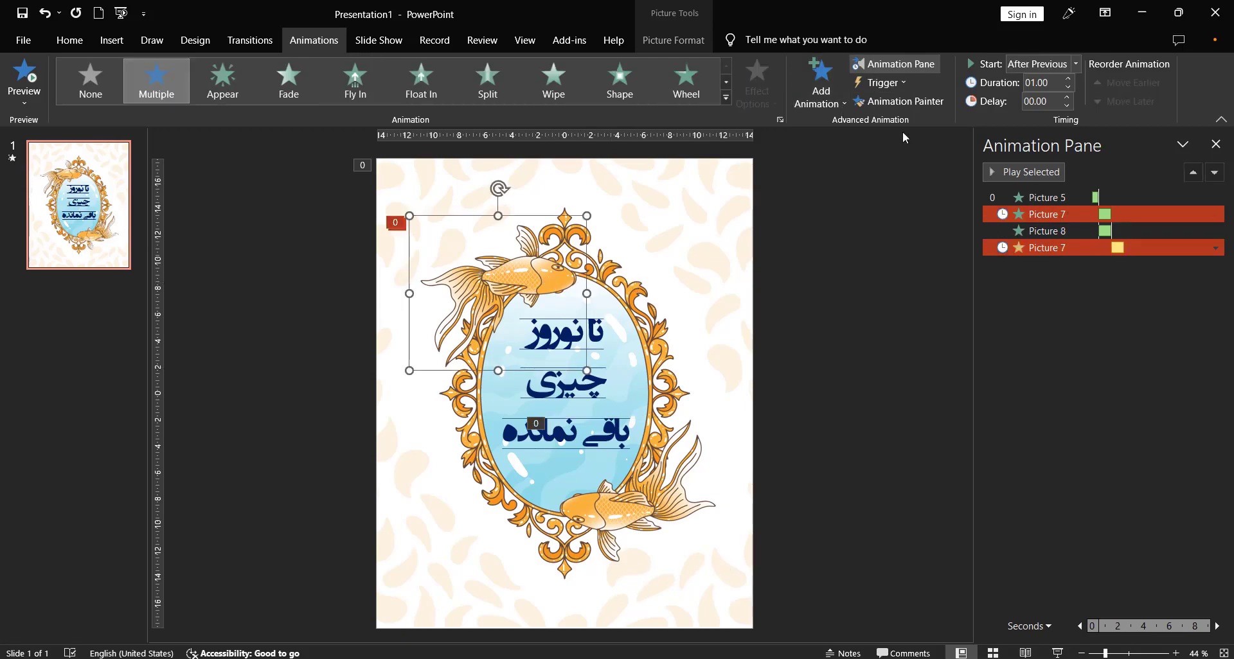
click(922, 106)
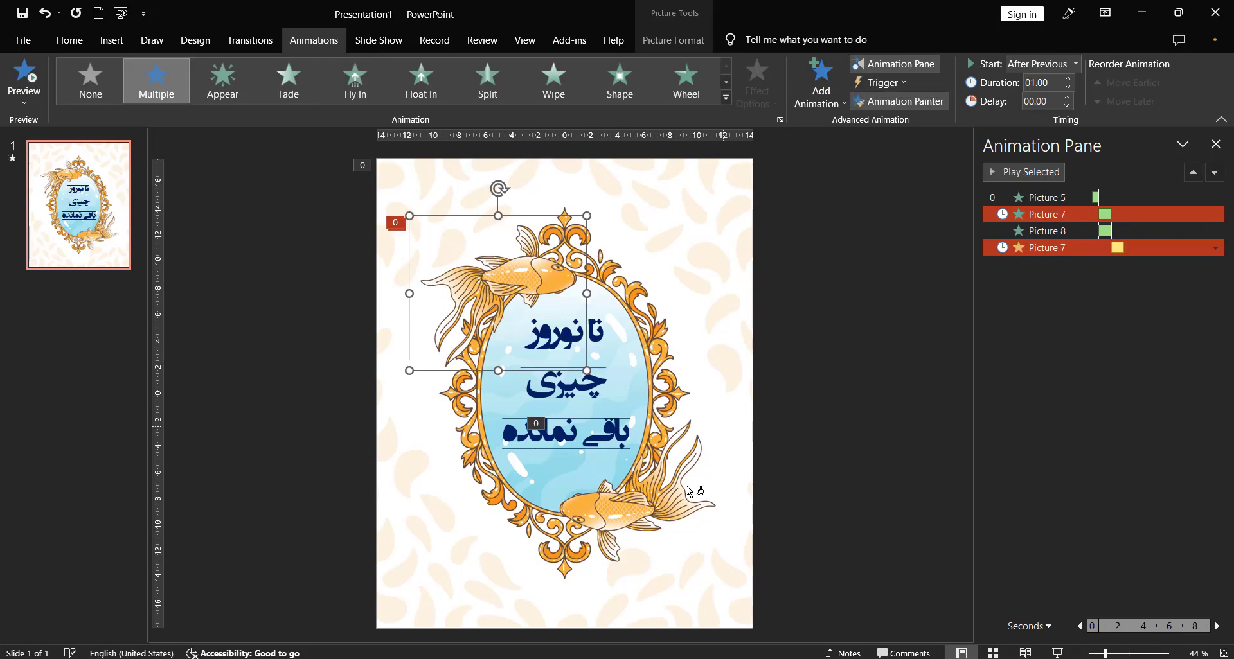
click(618, 517)
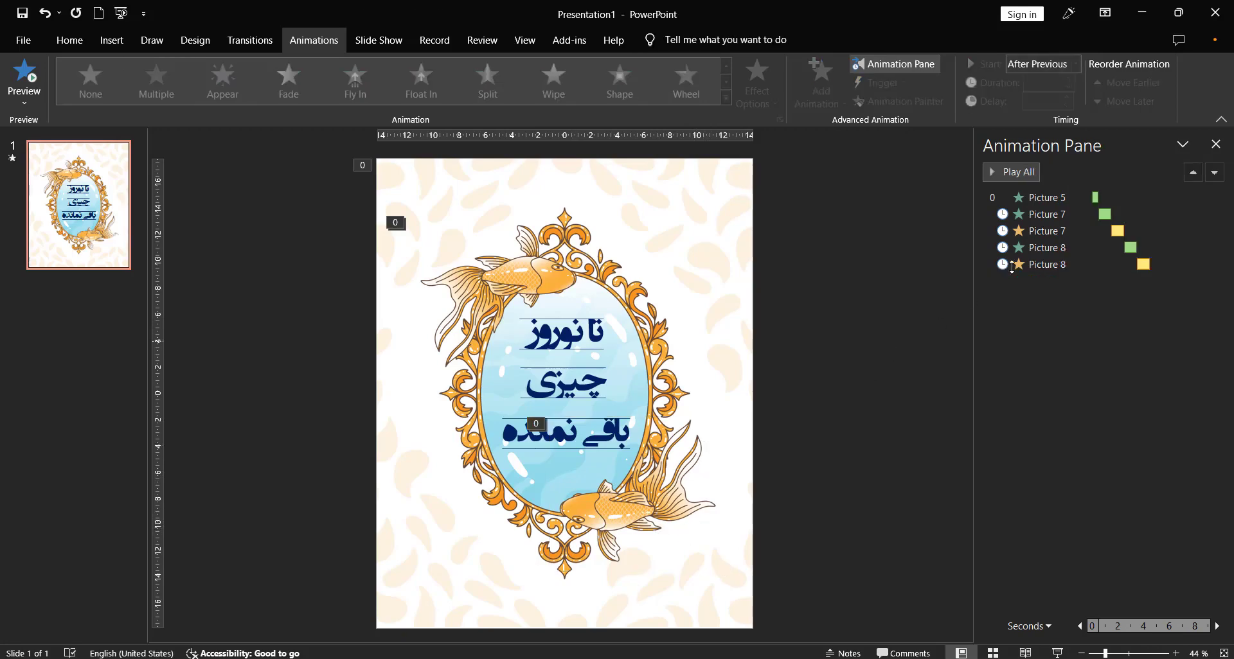
click(1046, 248)
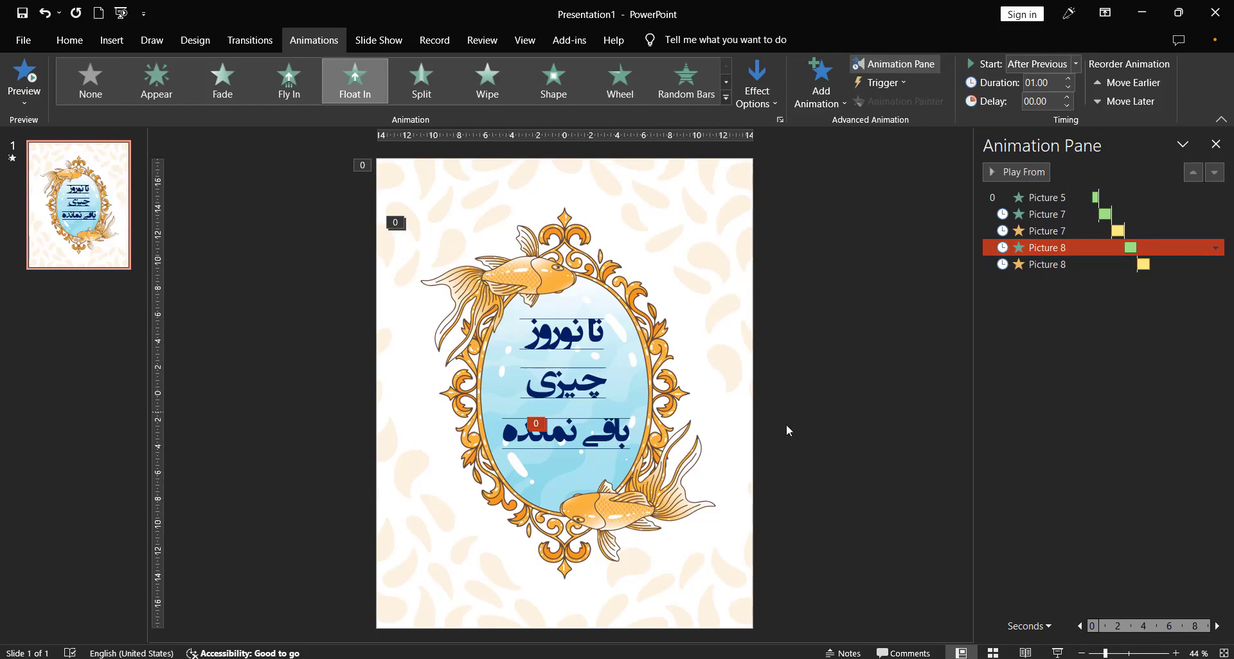
Set the lower goldfish's entrance to start With Previous and float up.
click(1029, 69)
click(1027, 101)
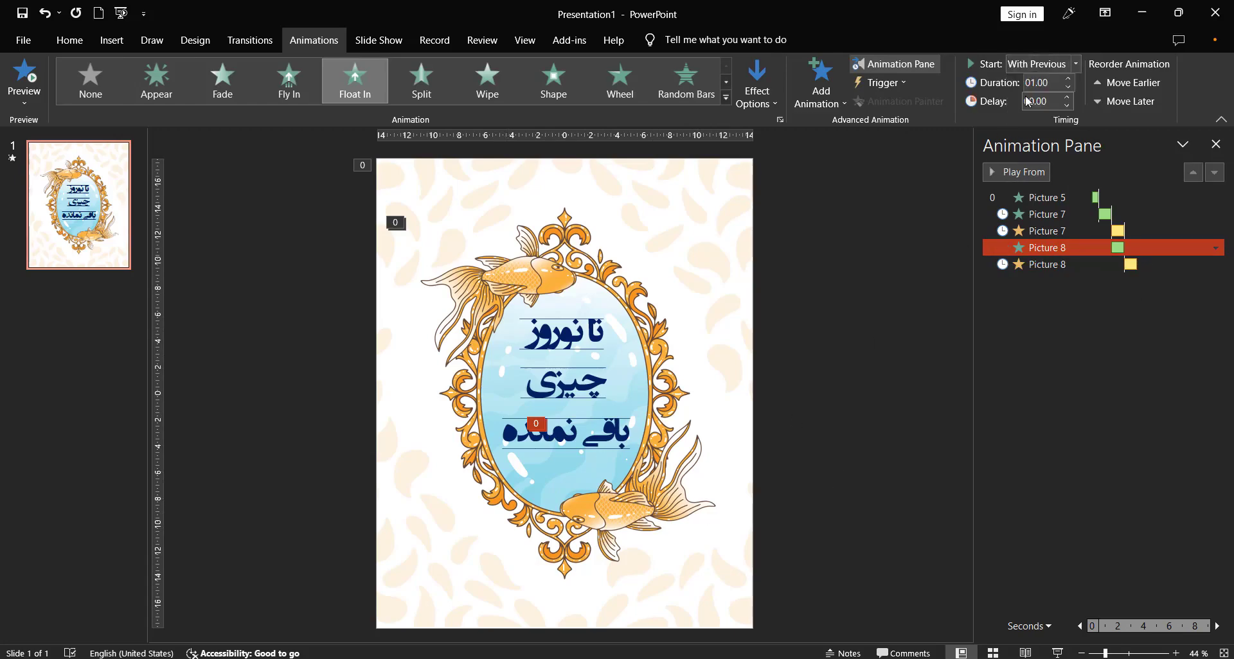
click(744, 476)
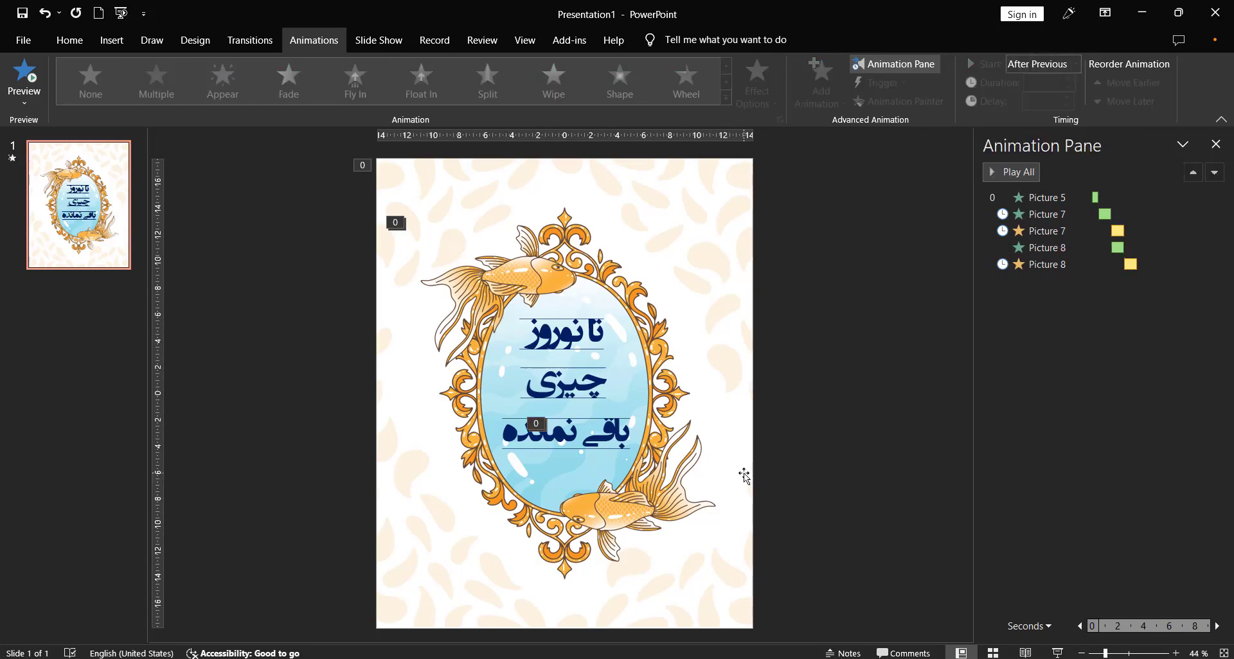
click(631, 517)
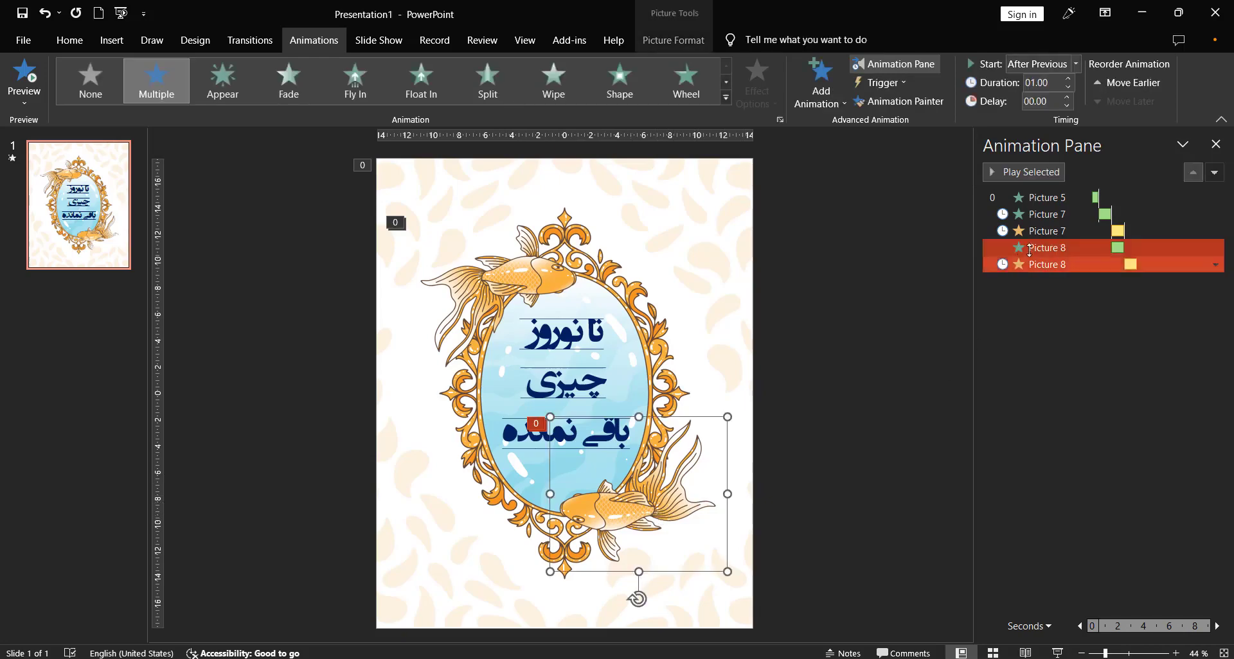
click(1007, 248)
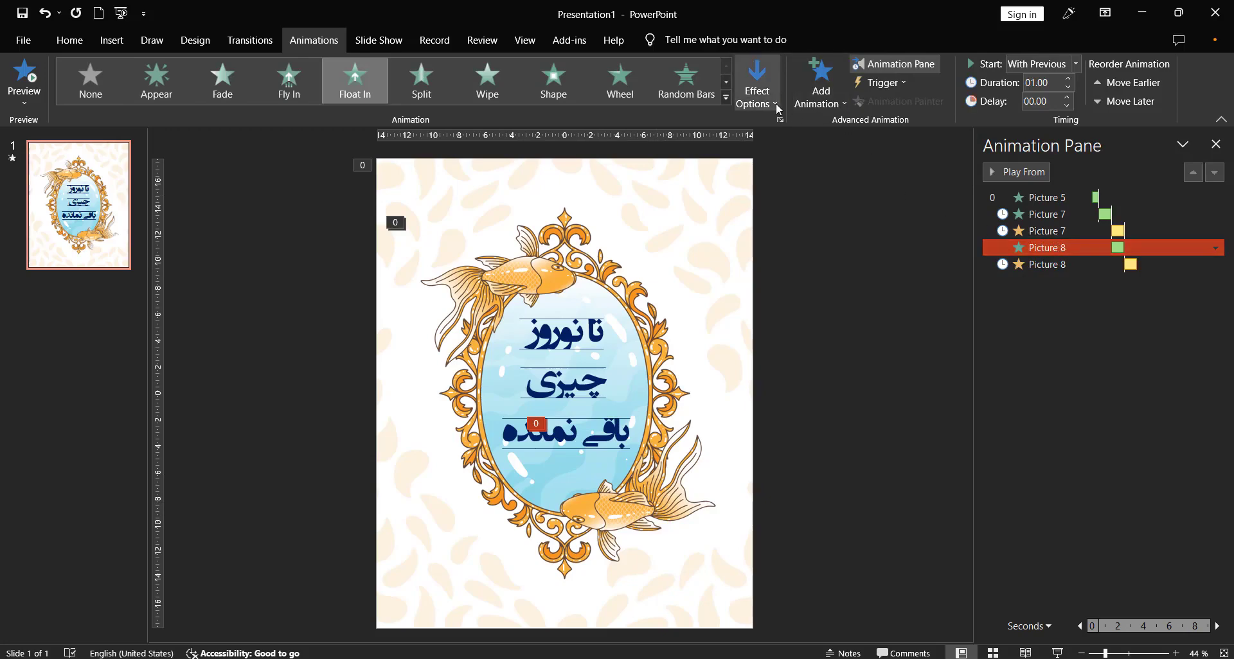
click(757, 87)
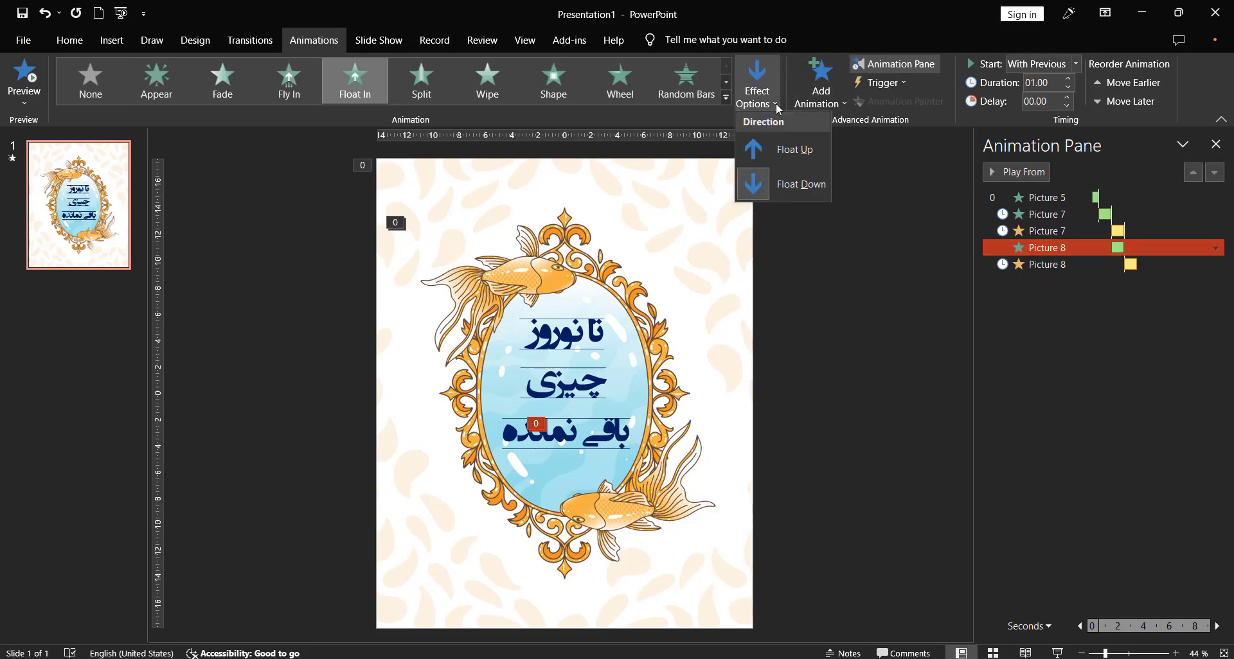
click(795, 151)
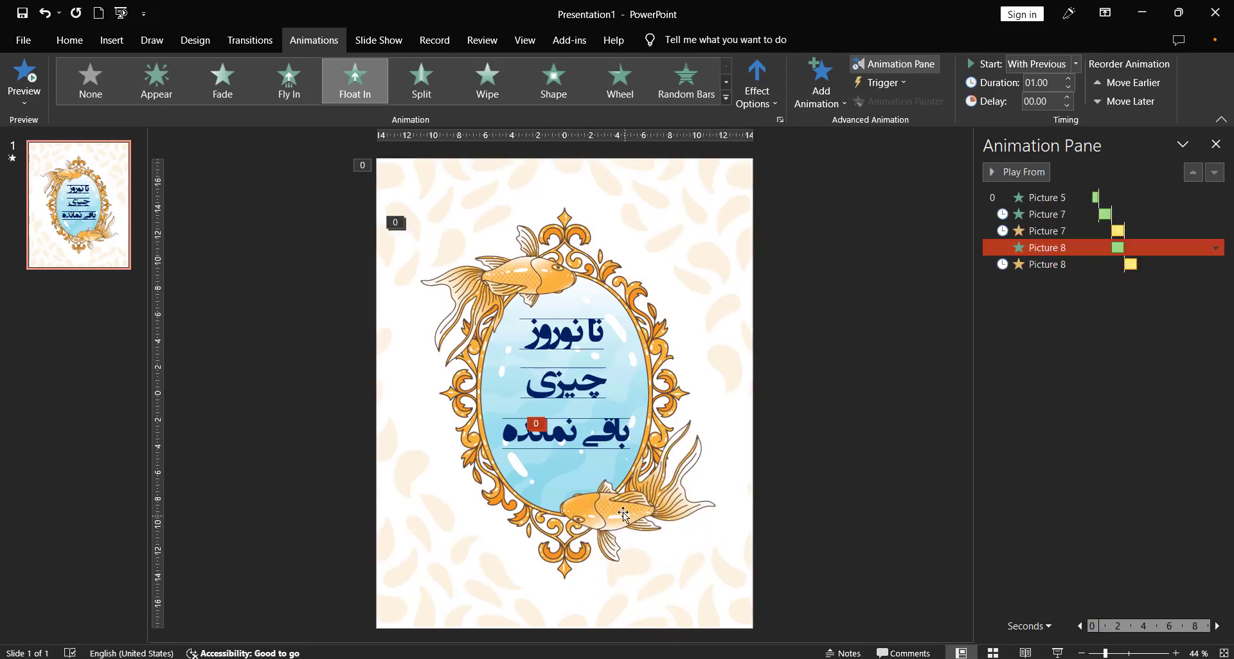
Change the upper goldfish's Float In direction to Float Down.
click(549, 273)
click(849, 307)
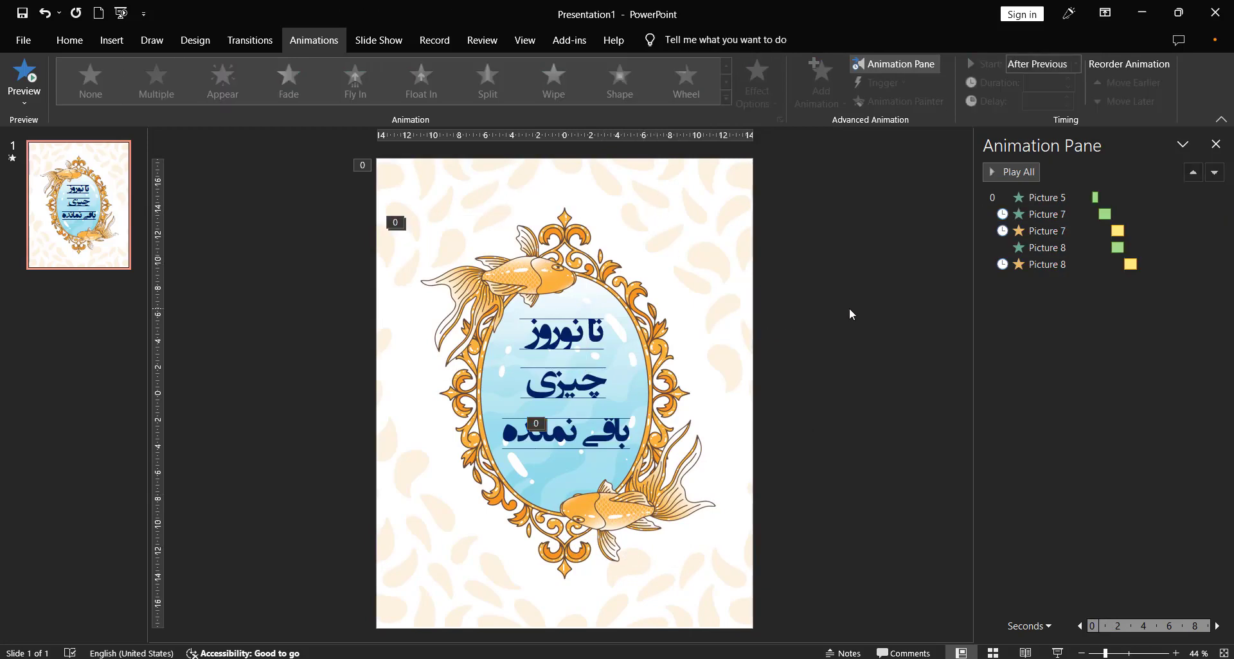
click(551, 277)
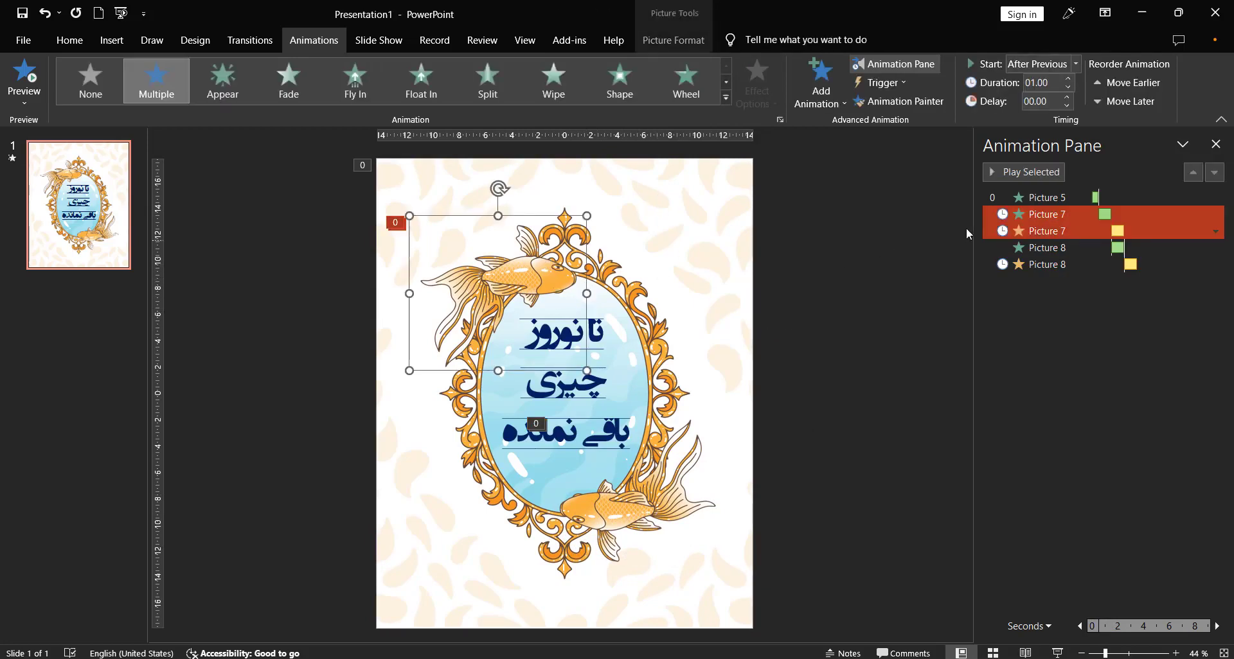
click(1036, 214)
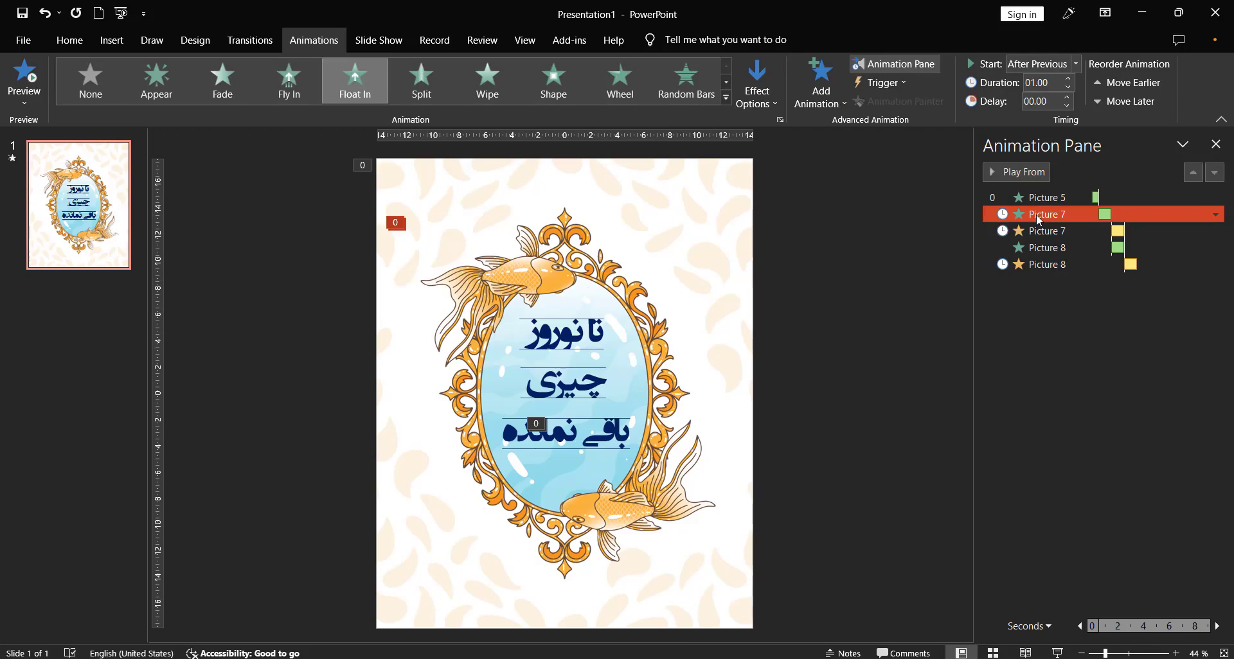
click(757, 86)
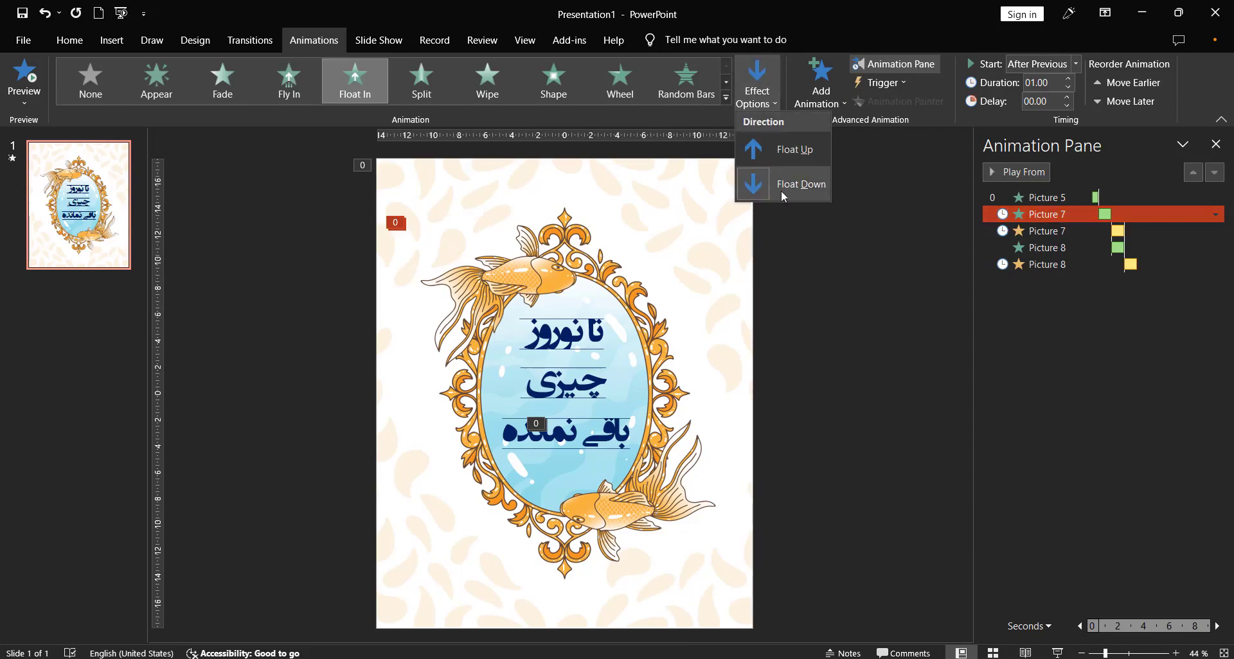
click(1037, 174)
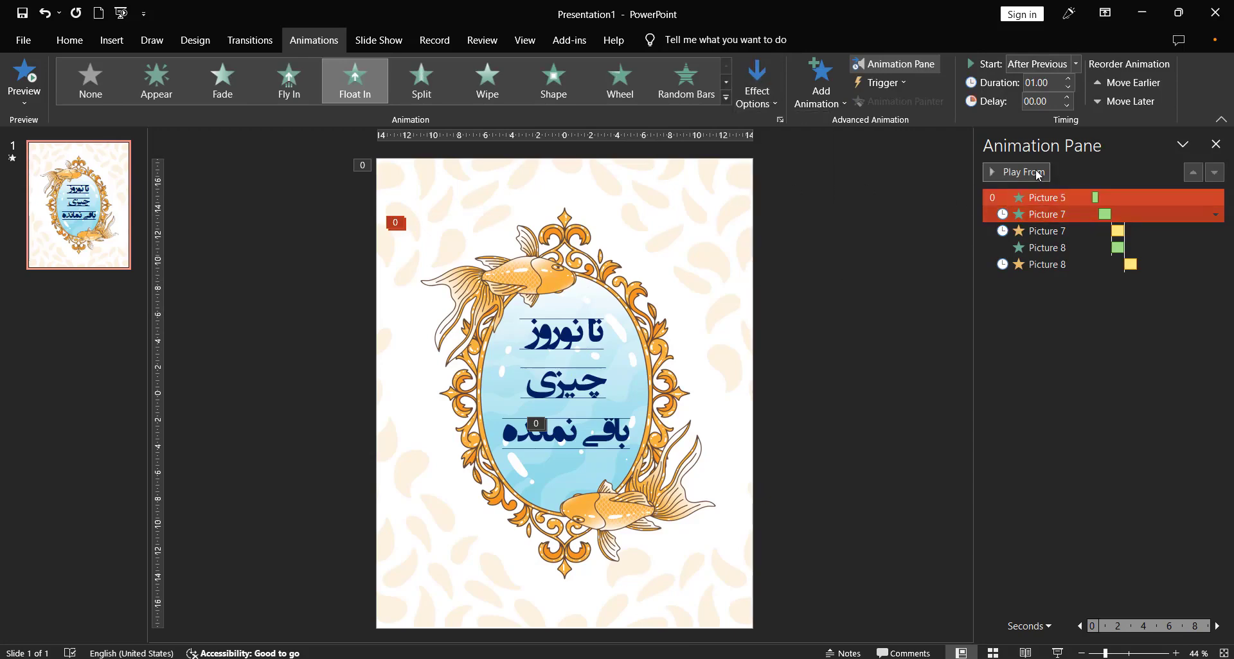
Preview the fish animations, then copy Media1 from the DATA folder in File Explorer.
click(1037, 174)
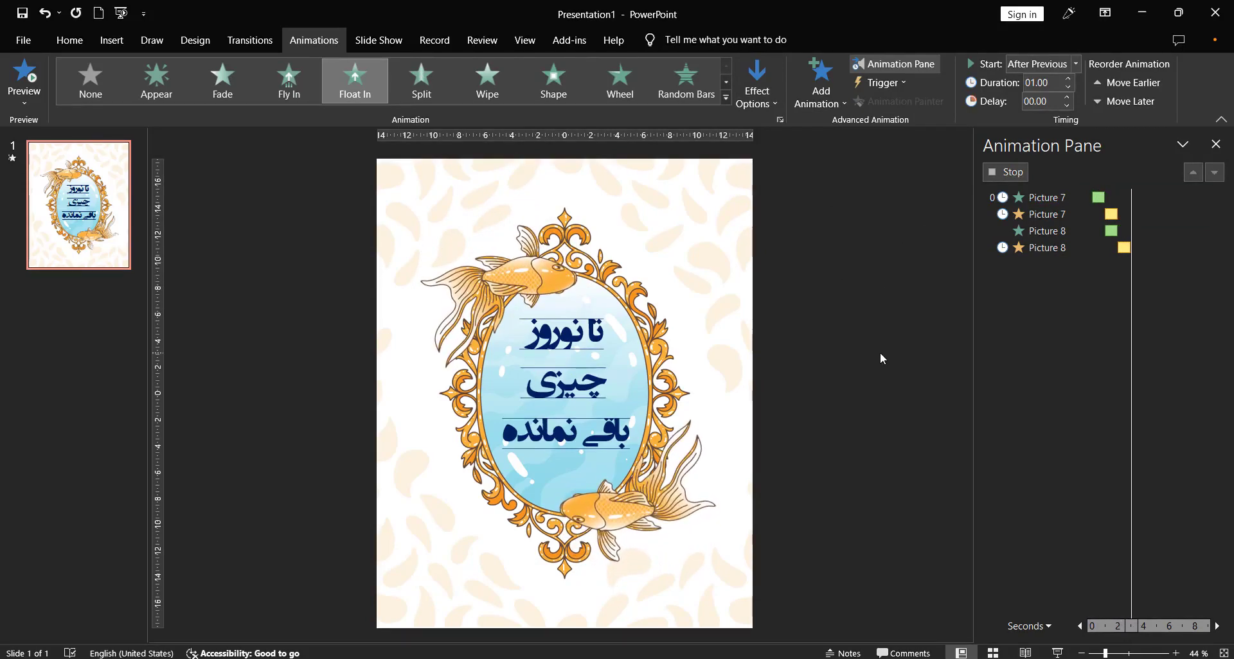
click(298, 361)
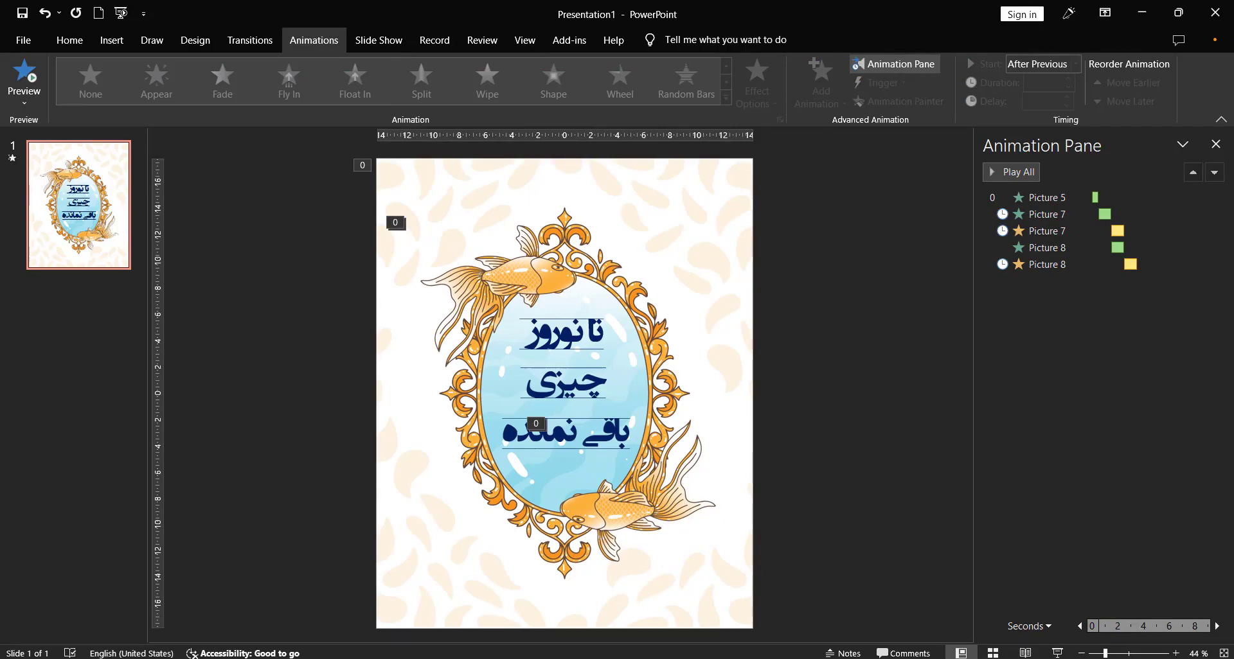
mouse_move(416, 658)
key(alt+Tab)
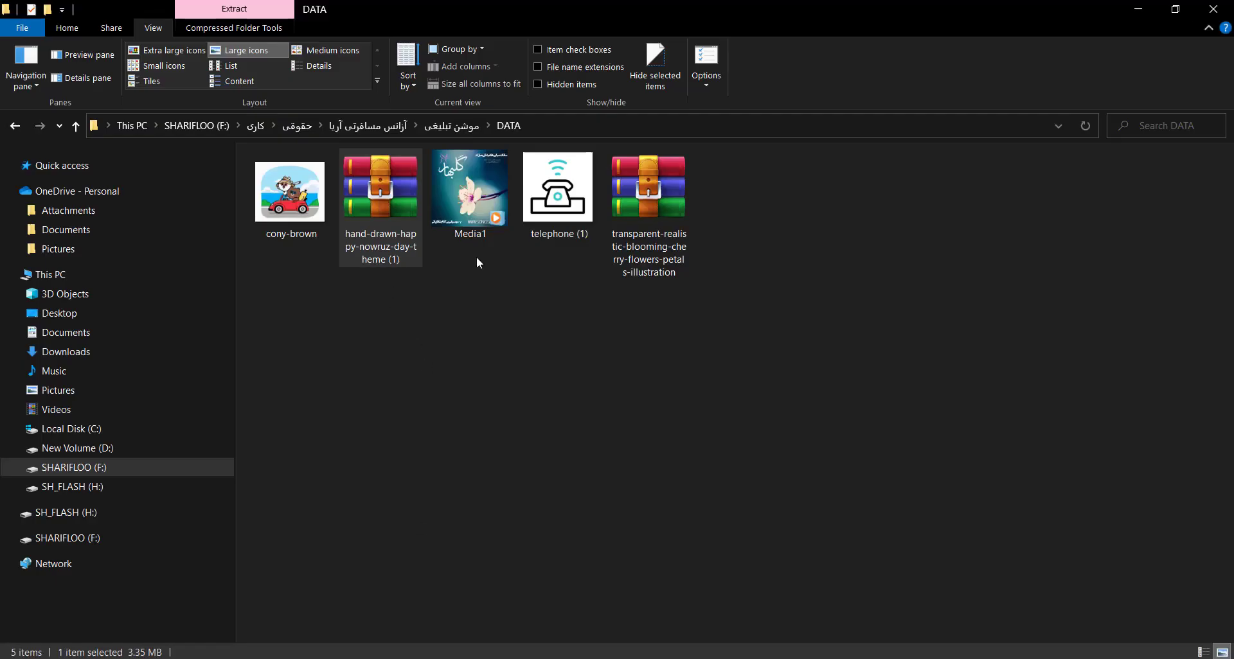
click(558, 192)
click(464, 240)
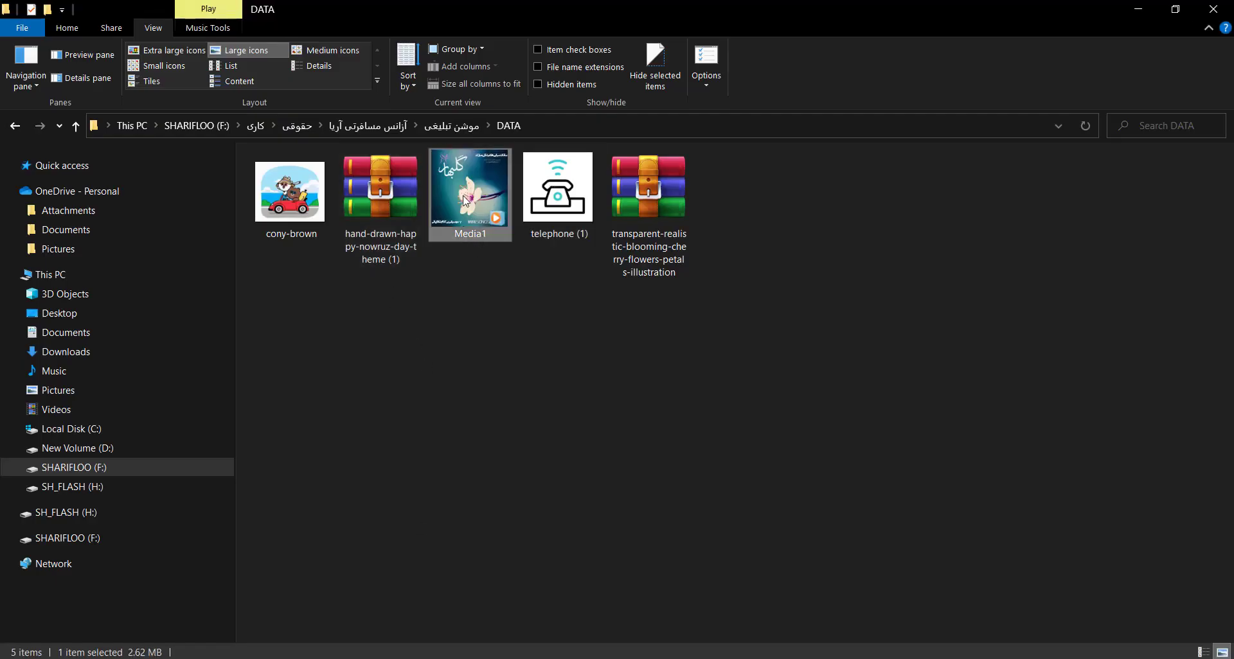
key(alt+Tab)
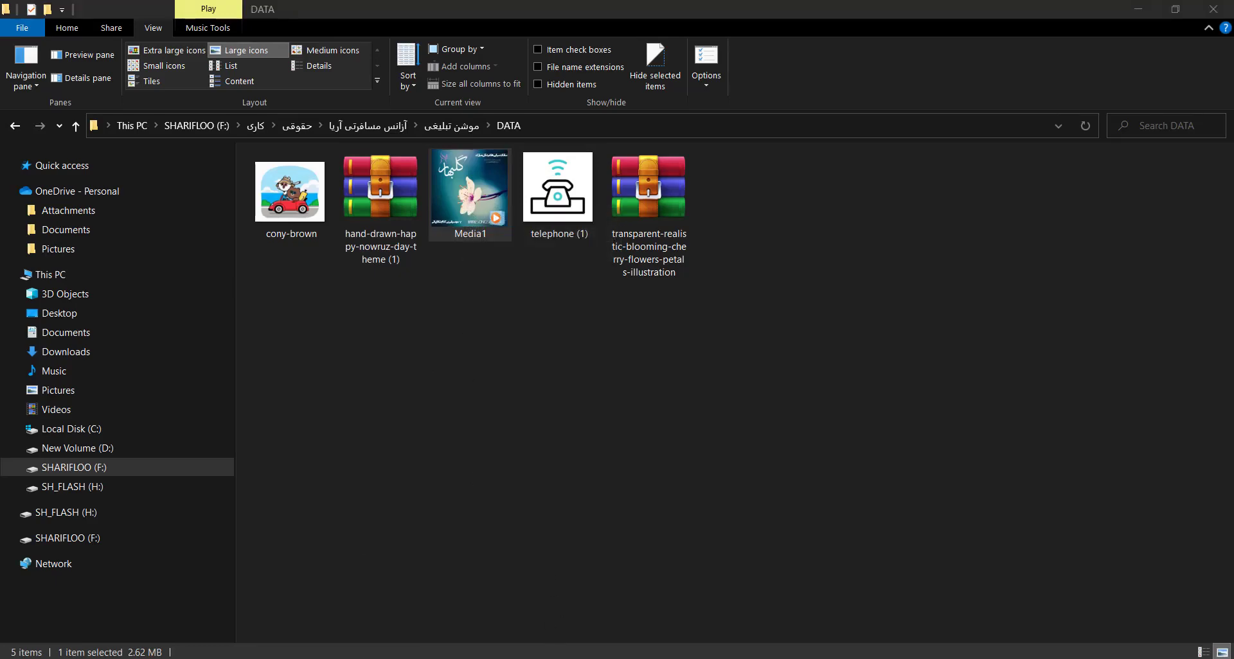
Paste the Media1 audio onto the slide, starting Automatically and playing across slides.
click(612, 609)
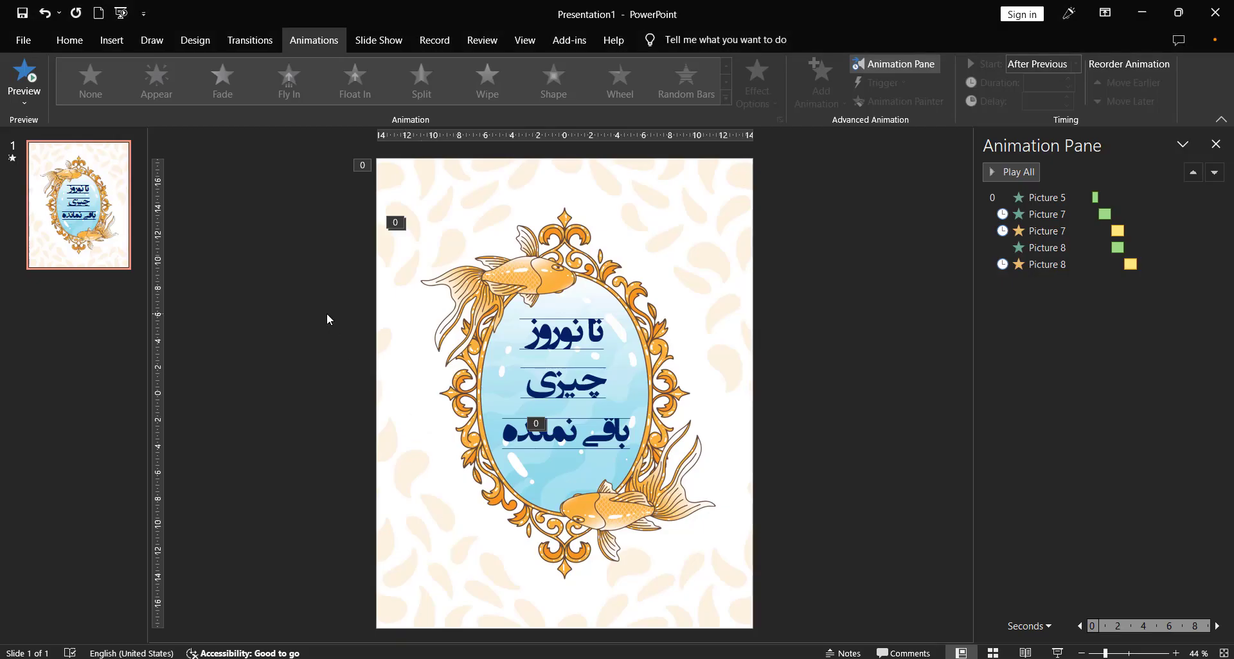
key(ctrl+v)
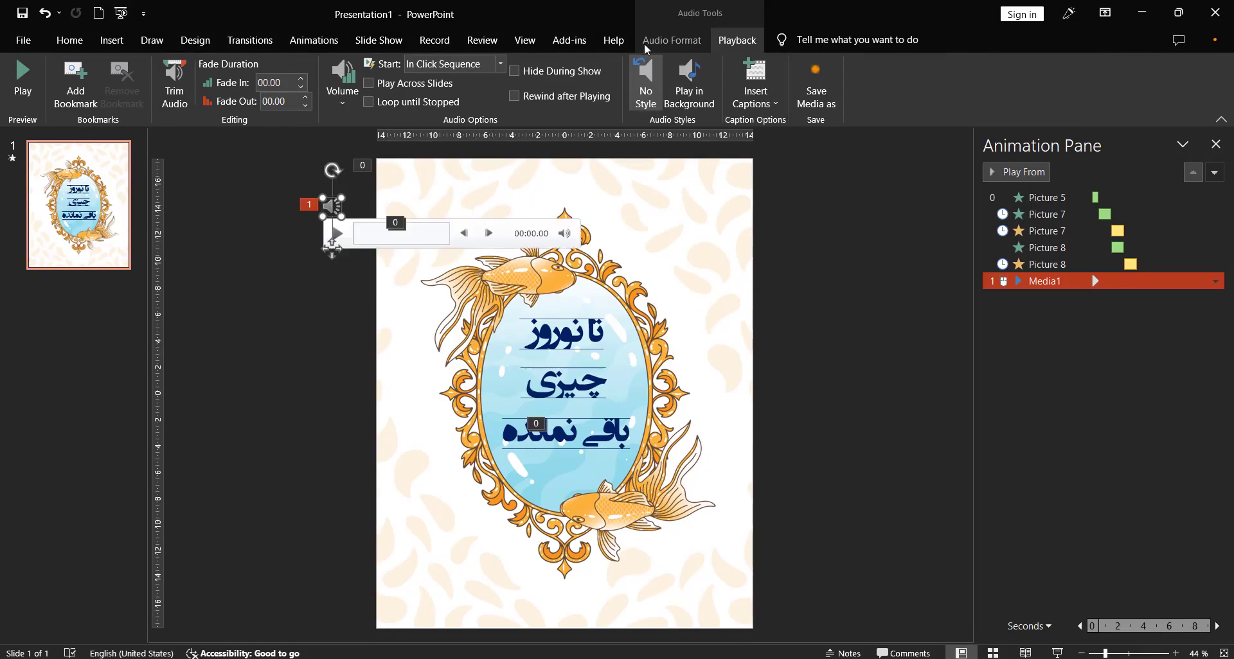
click(478, 65)
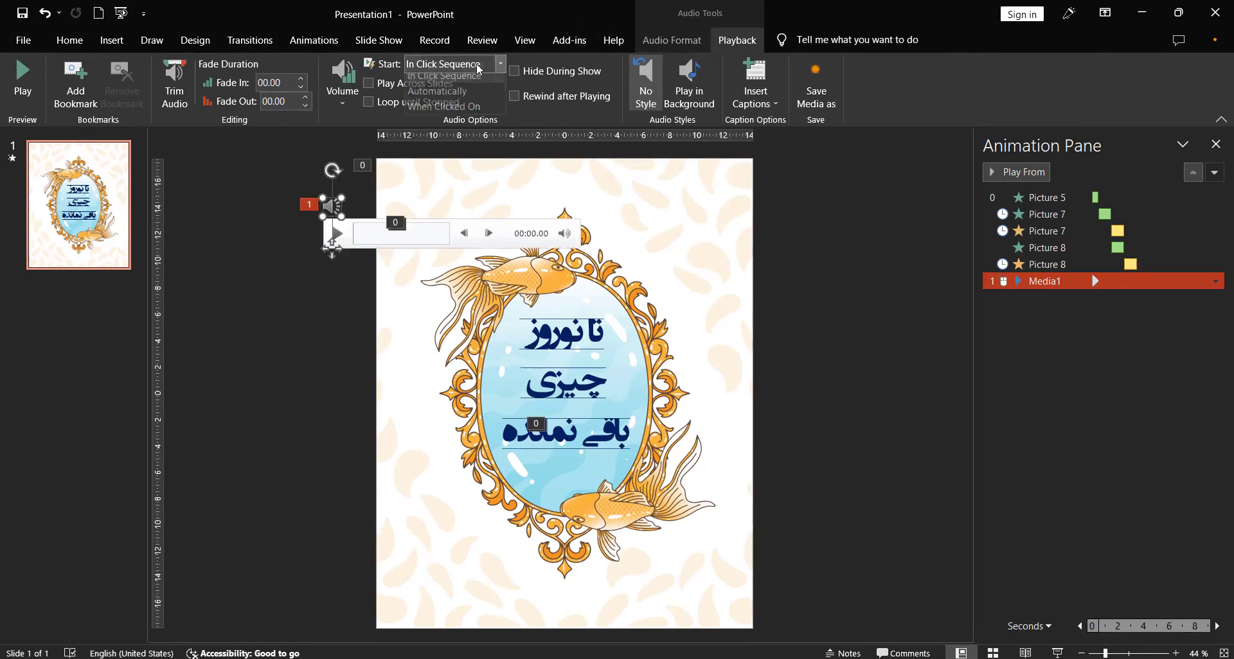
click(436, 90)
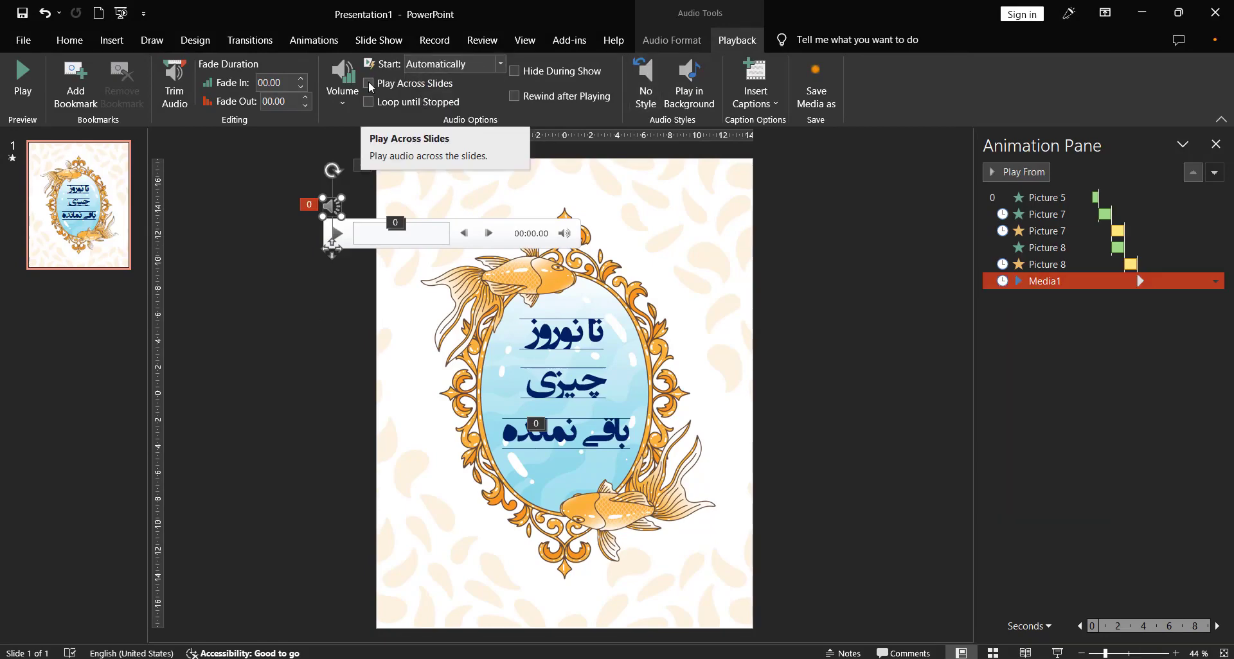
click(368, 83)
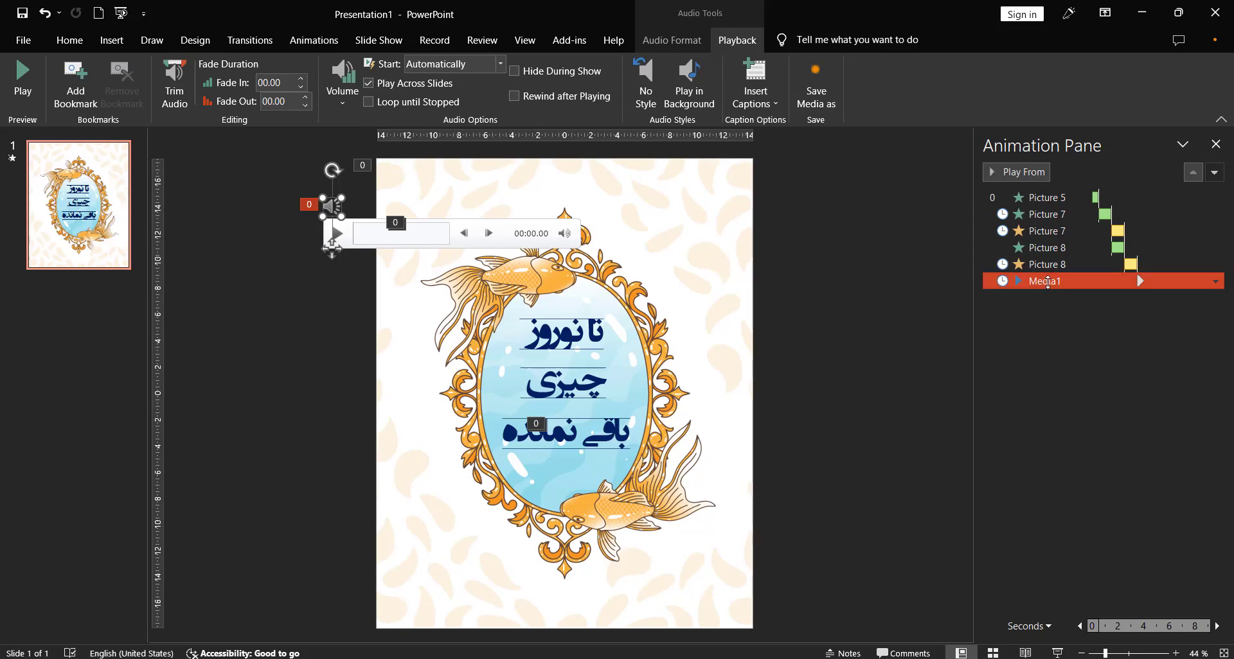
Drag Media1 to the top of the Animation Pane so it plays first.
ctrl+click(1070, 214)
click(1046, 280)
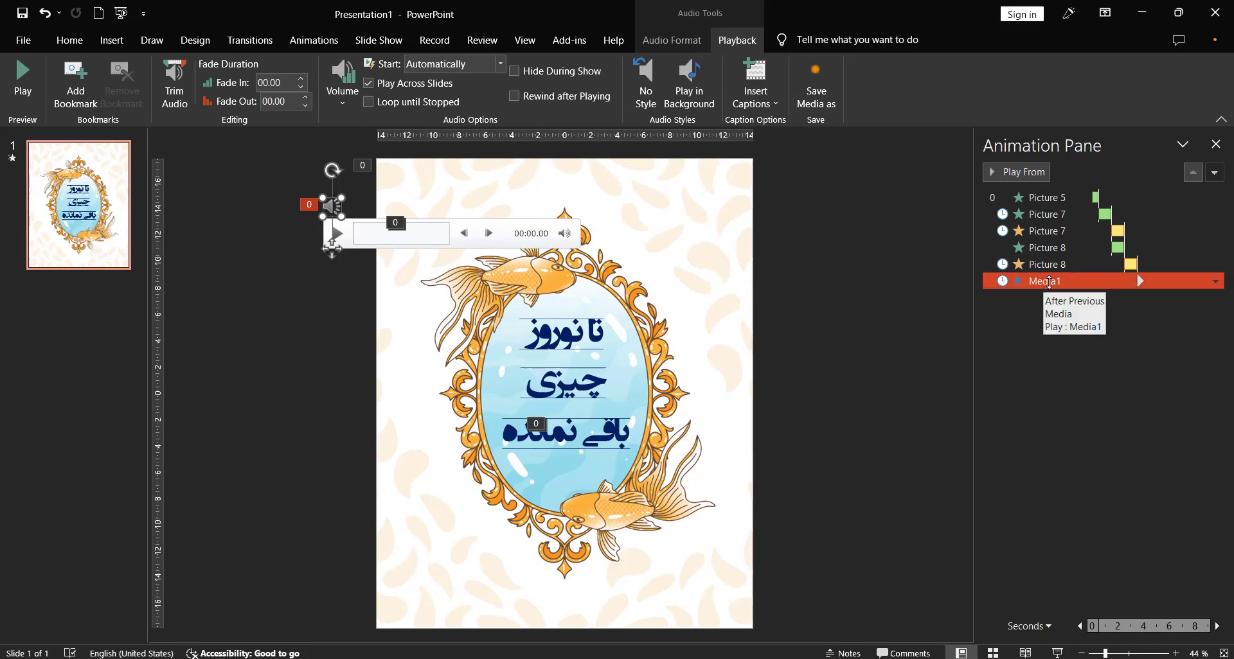
drag(1049, 281, 1042, 193)
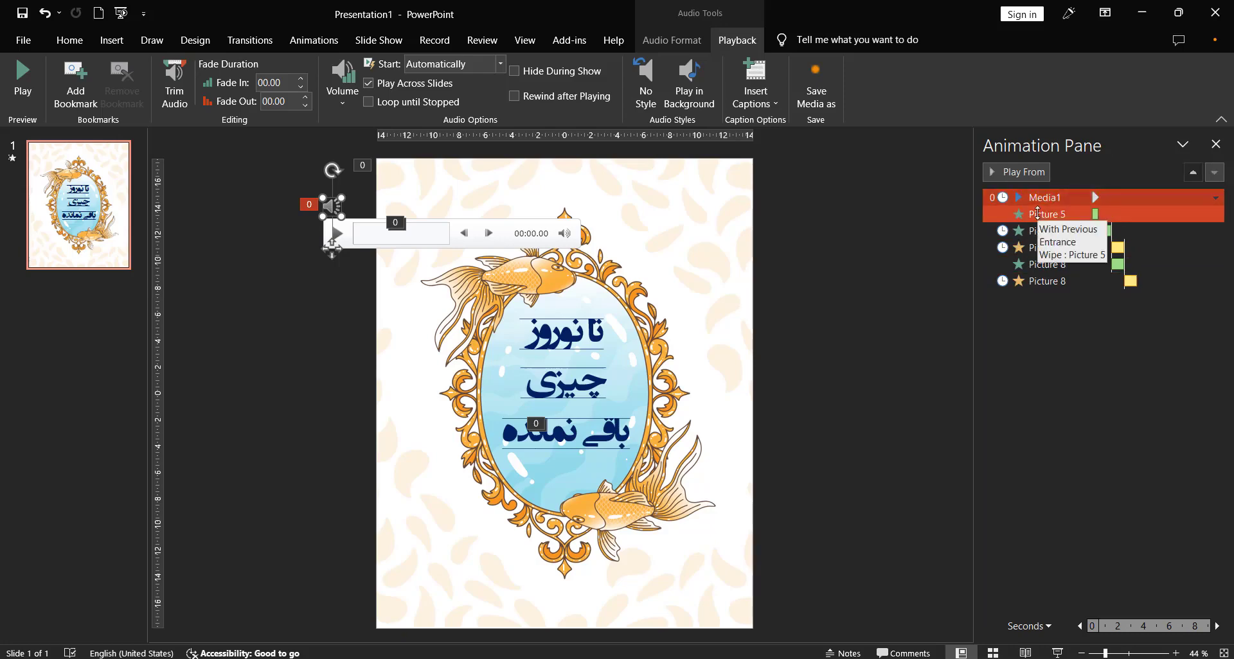
click(1037, 214)
Set the upper fish's Float In to start With Previous with a 0.75-second delay.
click(314, 40)
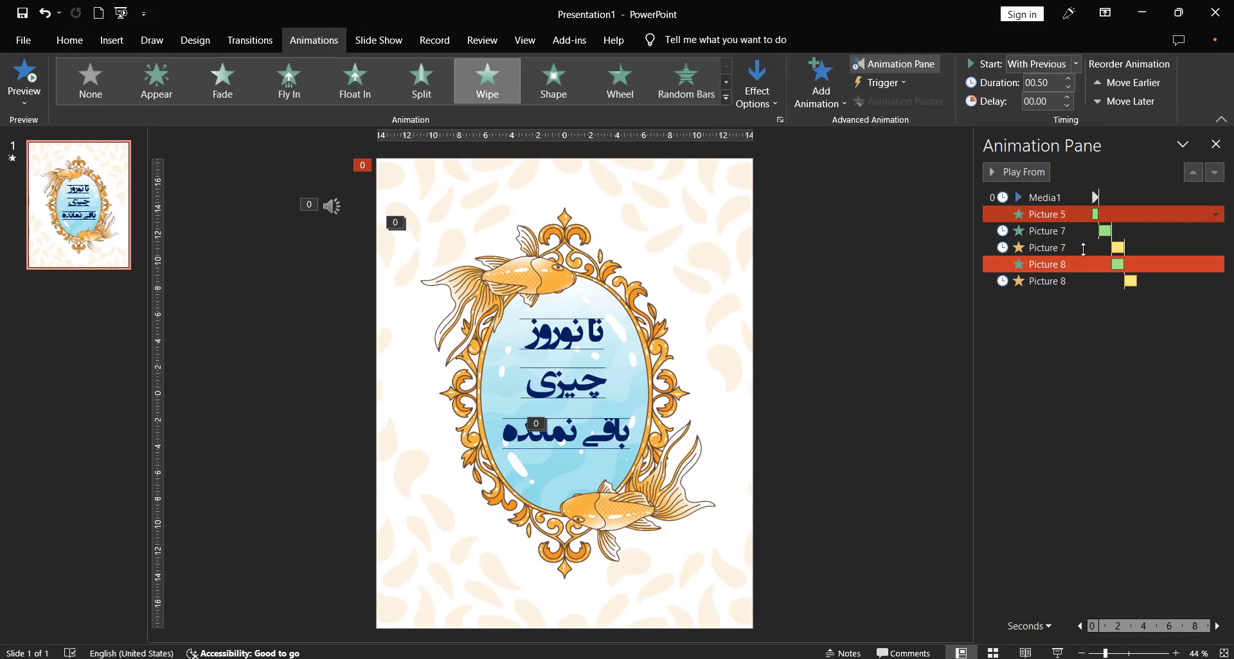
click(1054, 231)
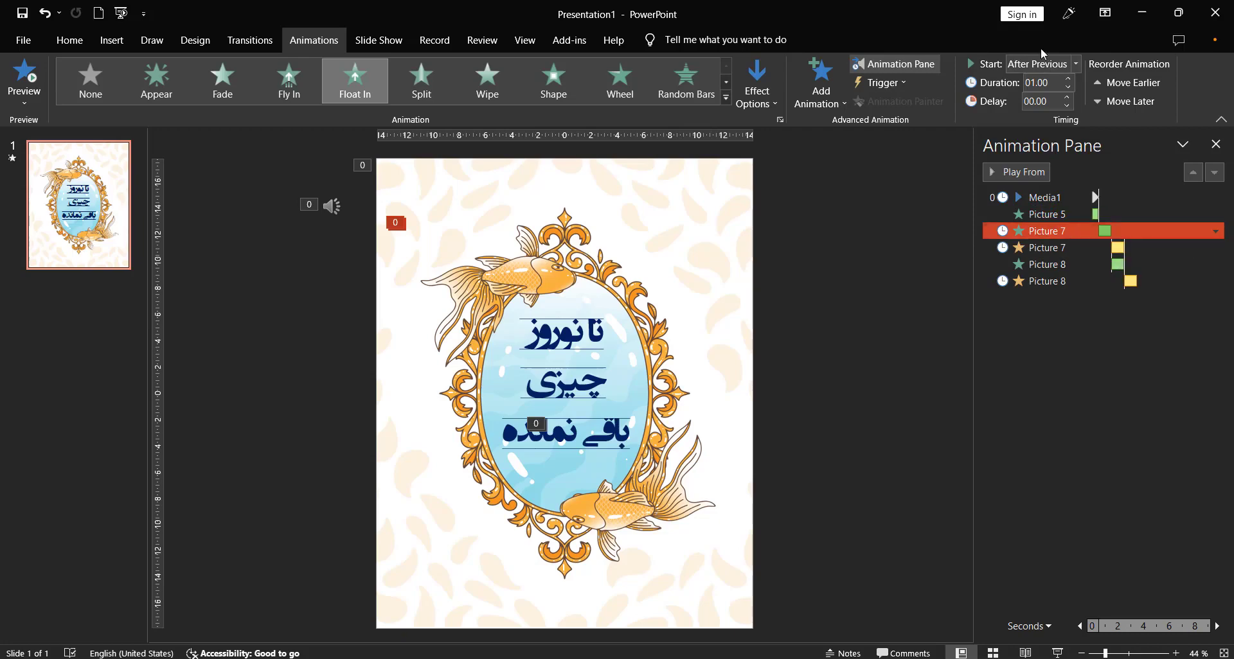
click(1031, 65)
click(1037, 98)
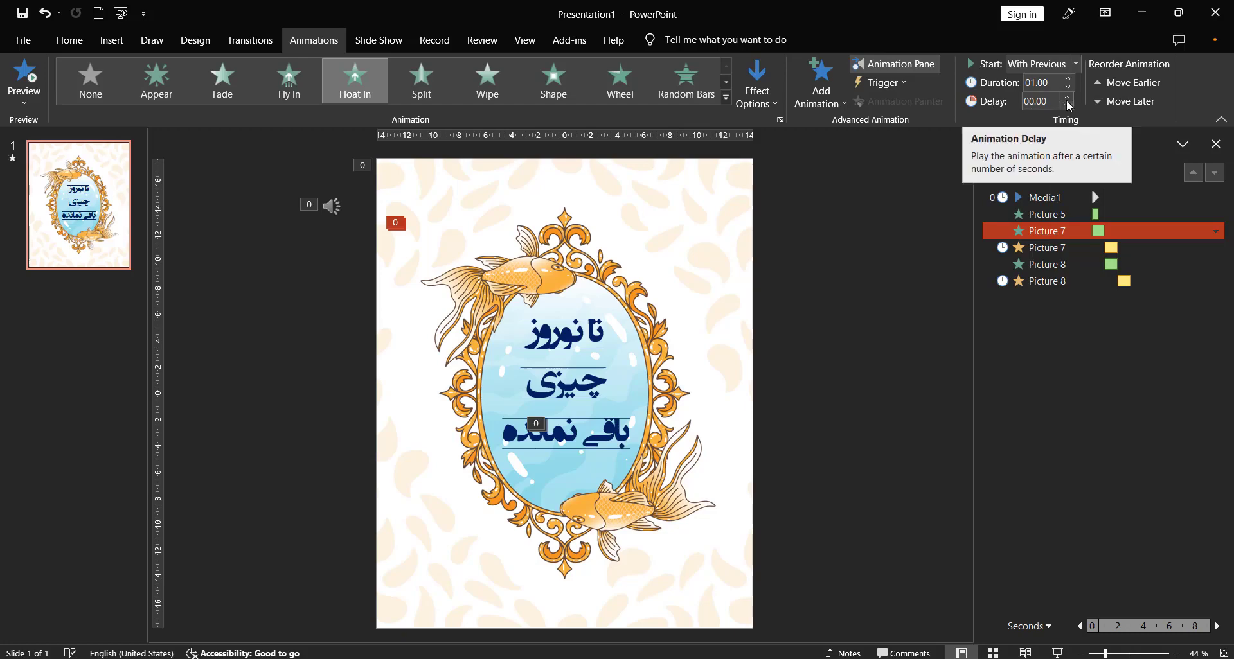
click(1067, 97)
click(1068, 97)
click(1068, 97)
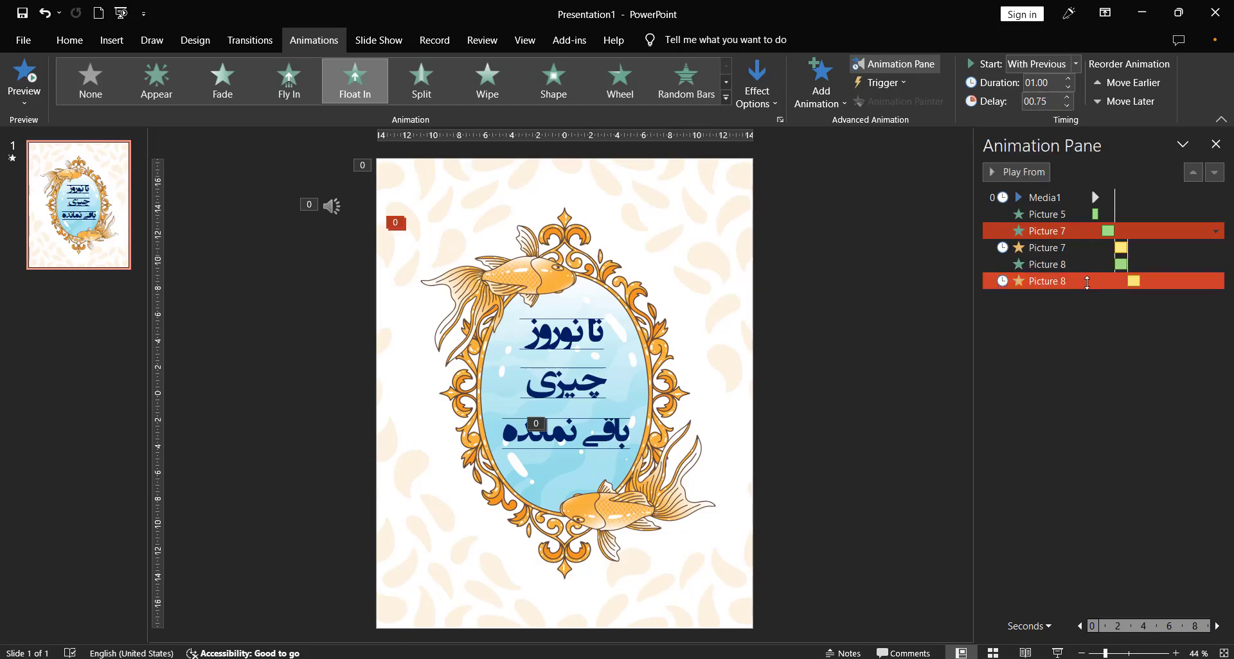
Set the upper fish's Teeter to start With Previous with a 2-second delay.
click(1071, 249)
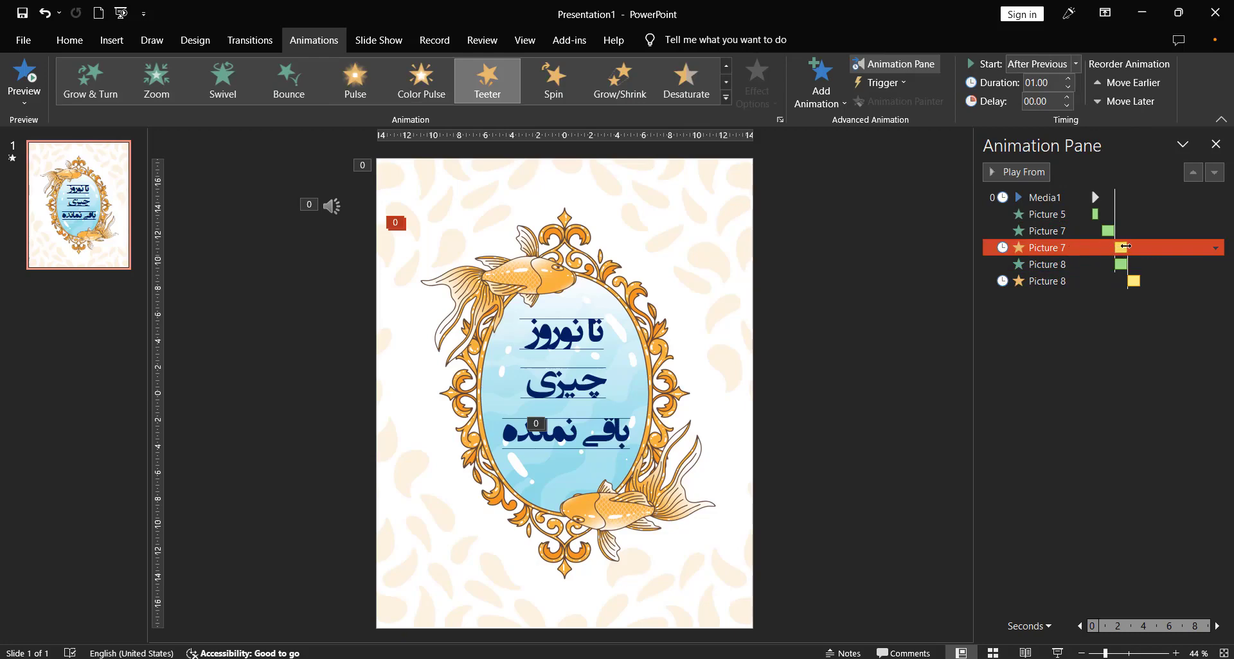
click(1029, 67)
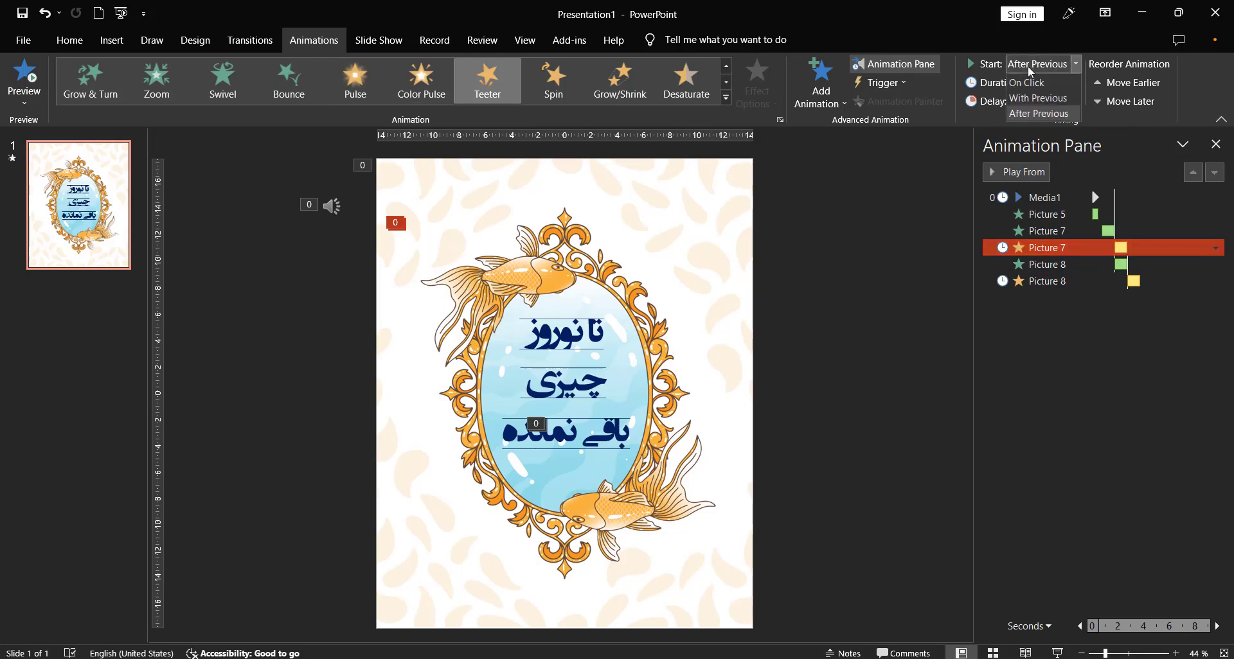
click(1037, 98)
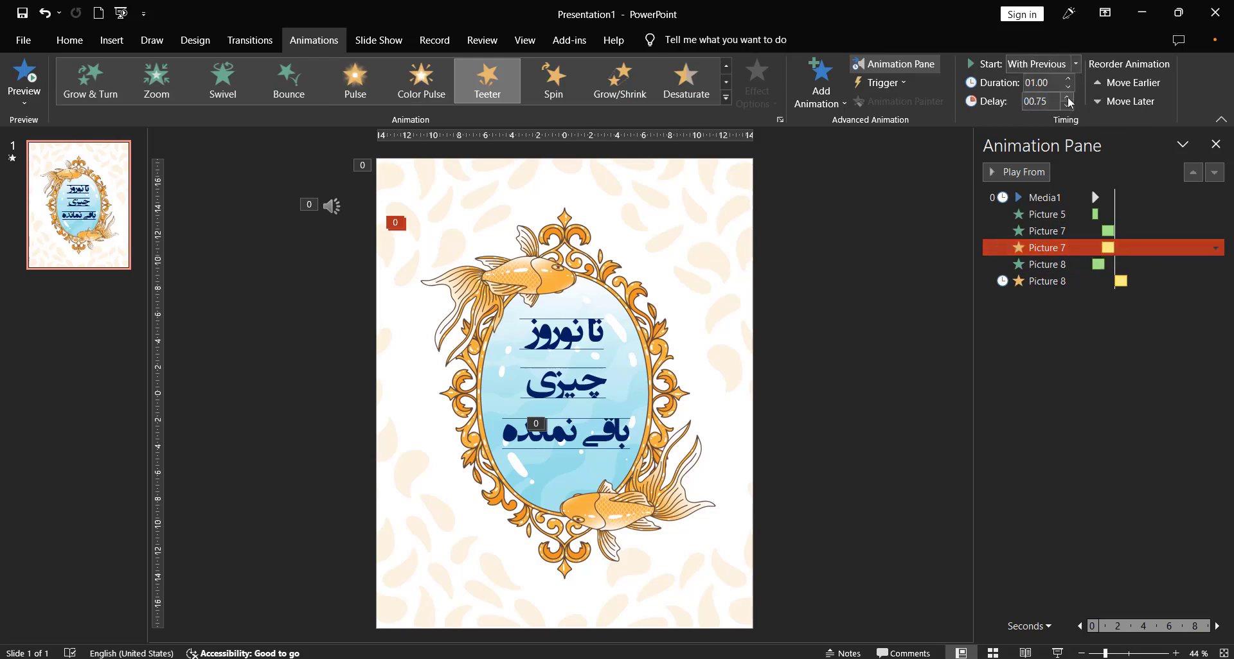
click(1068, 98)
click(1068, 97)
click(1068, 97)
click(1067, 98)
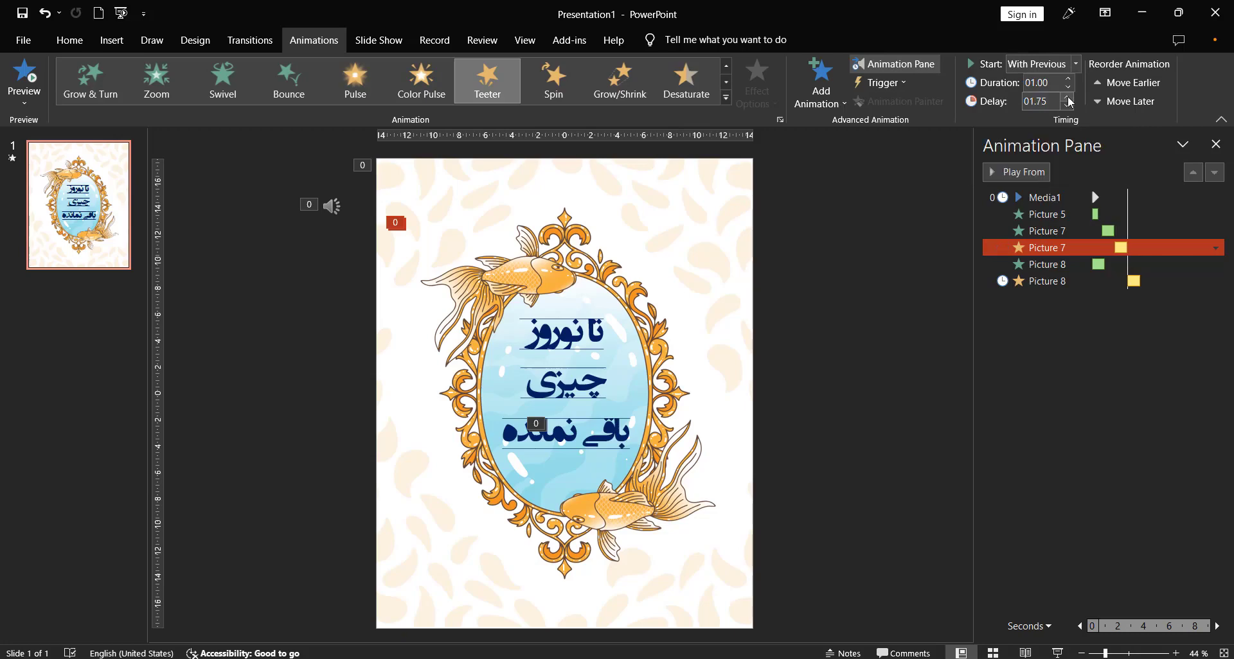
click(1068, 98)
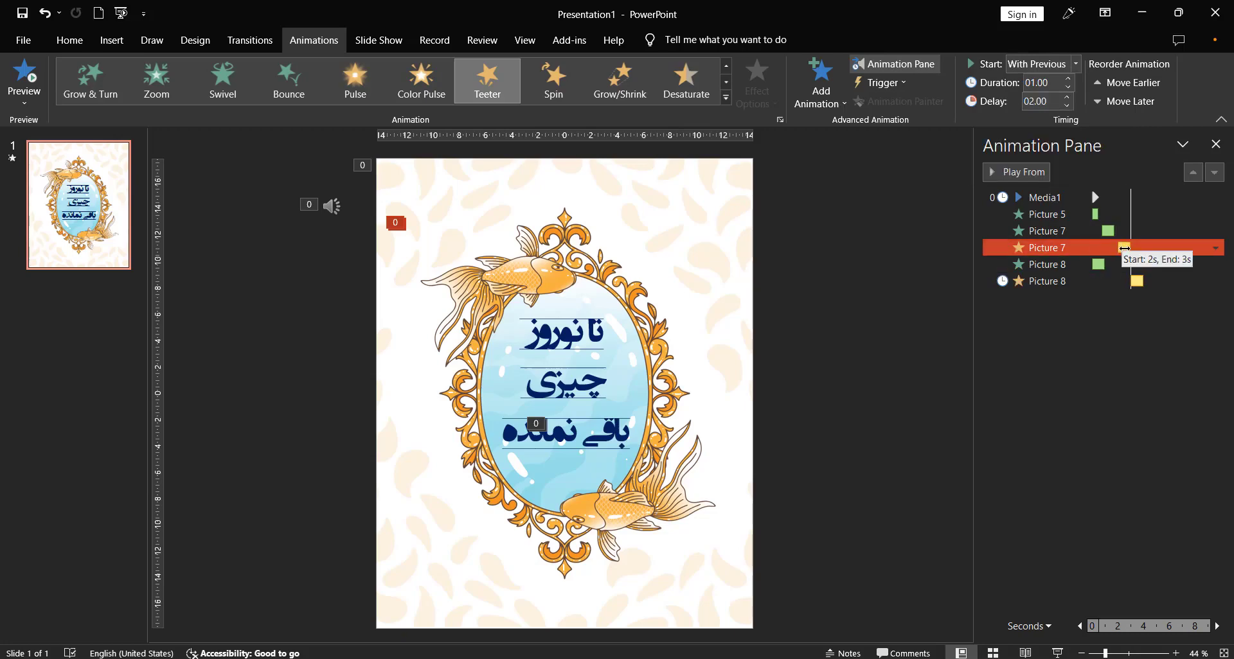
Start the lower fish's entrance at 0.9 seconds and its Teeter With Previous after 2 seconds.
click(1110, 264)
shift+click(1110, 279)
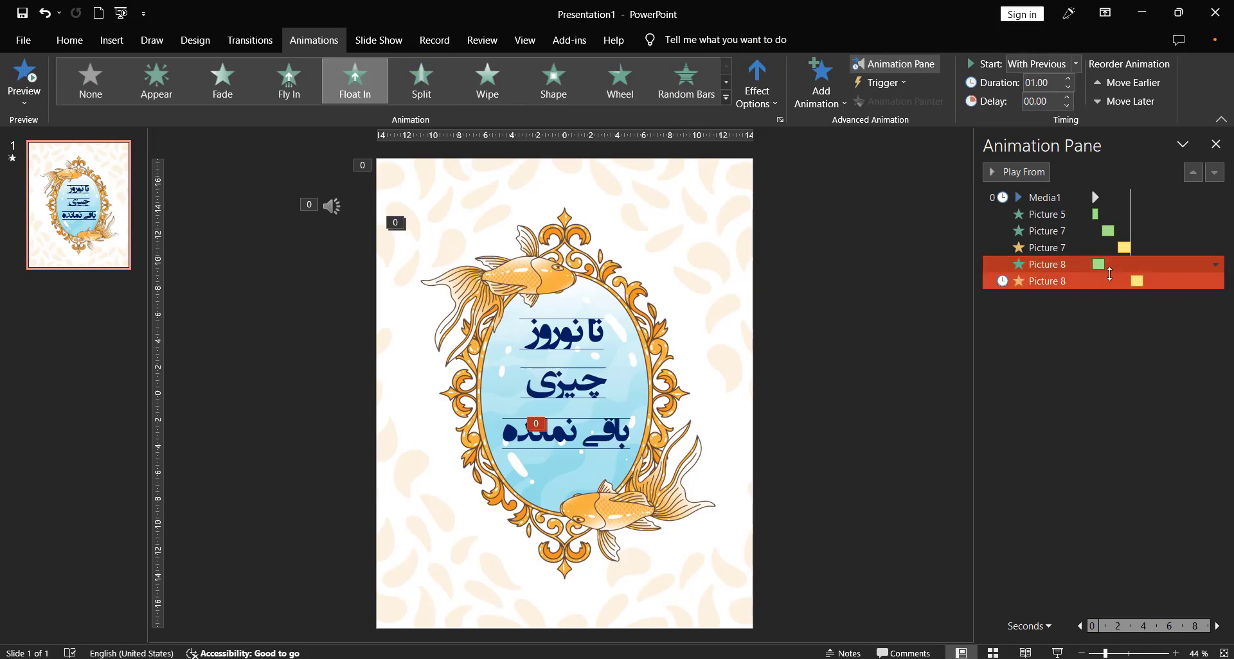
drag(1098, 264, 1110, 265)
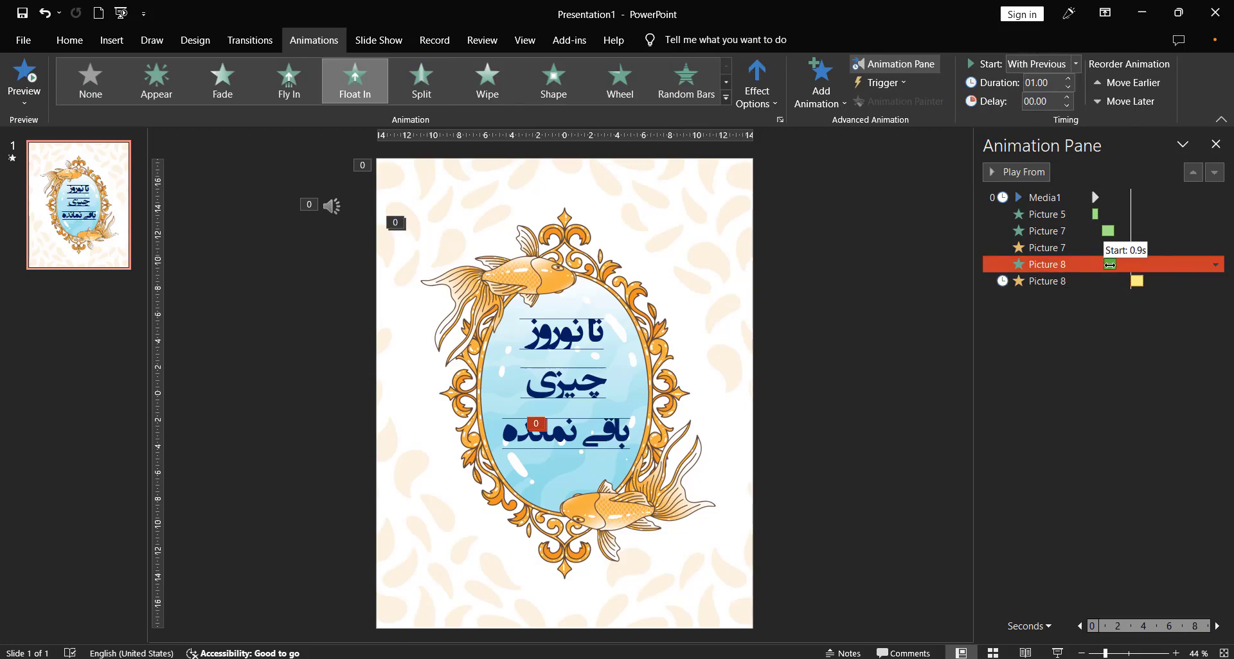
click(1100, 283)
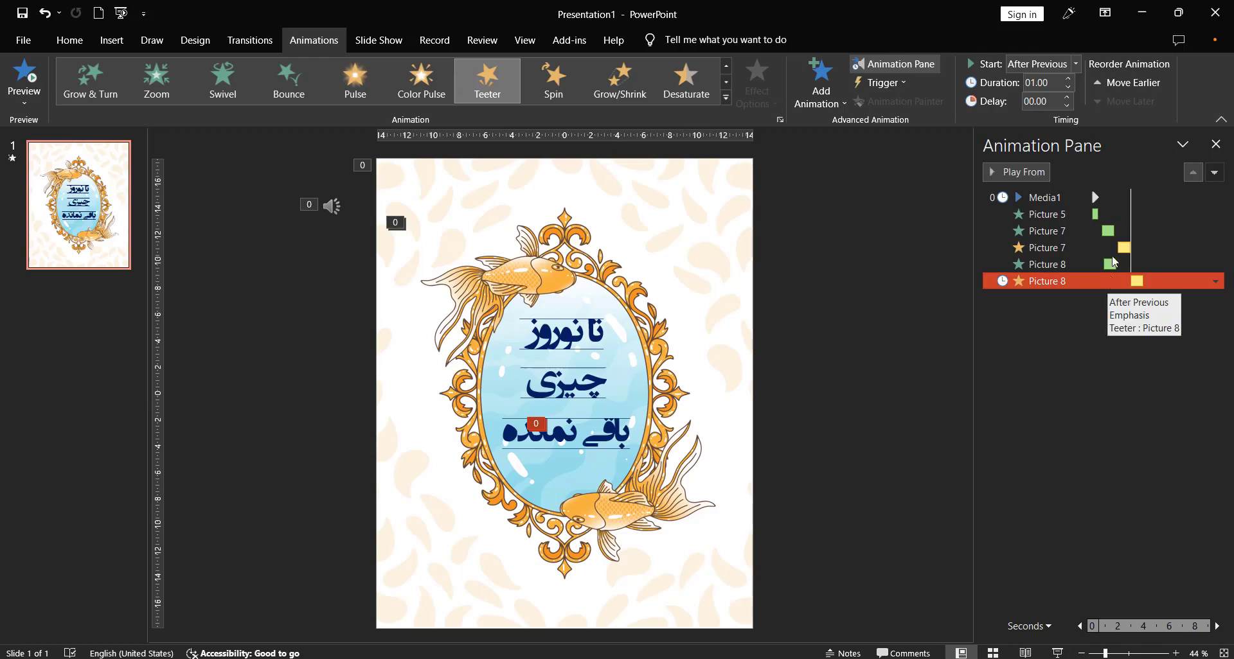
click(1032, 64)
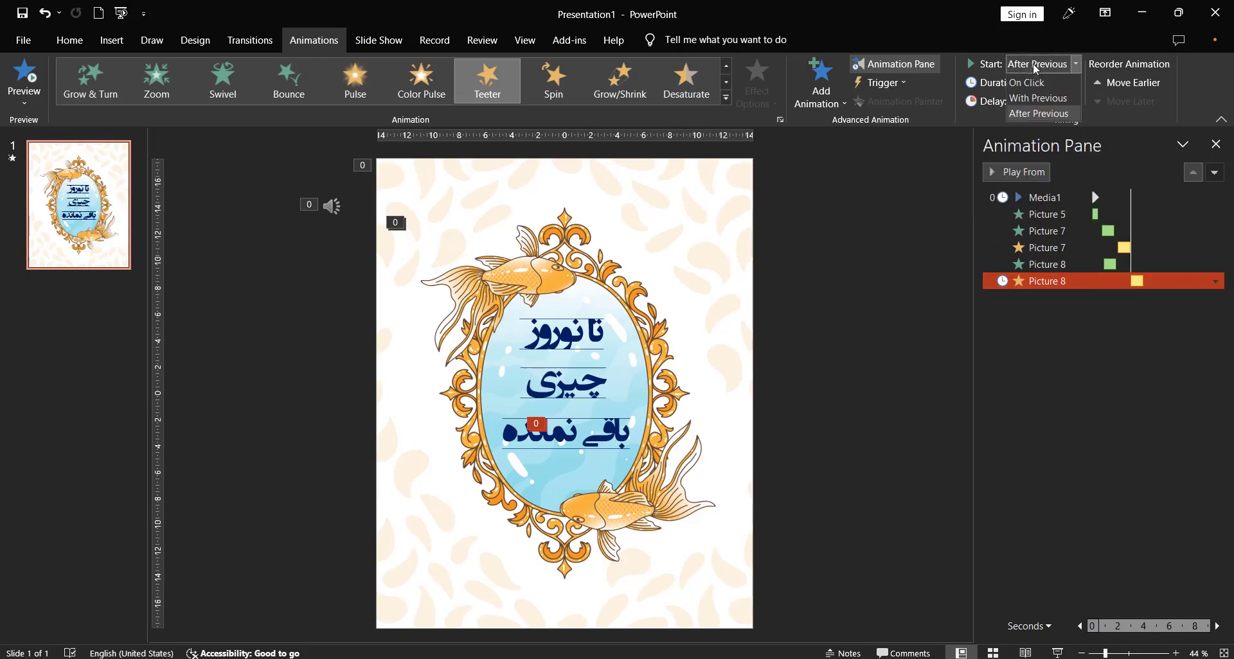
click(1037, 98)
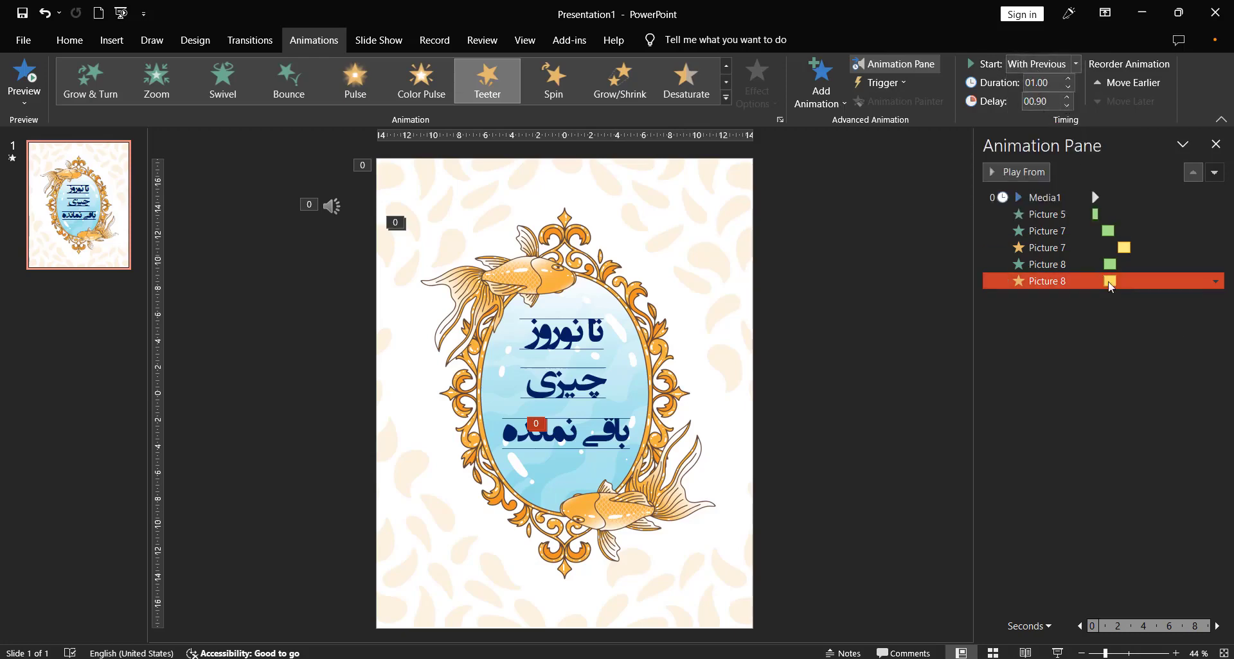
drag(1110, 286, 1123, 285)
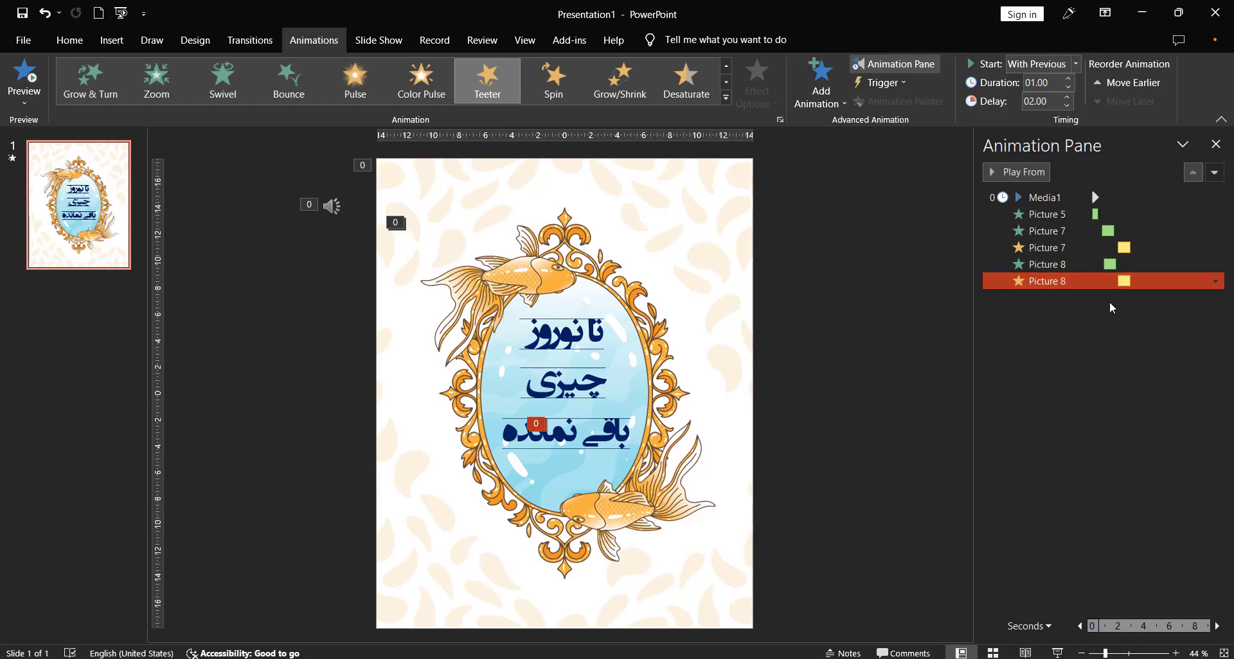
click(910, 407)
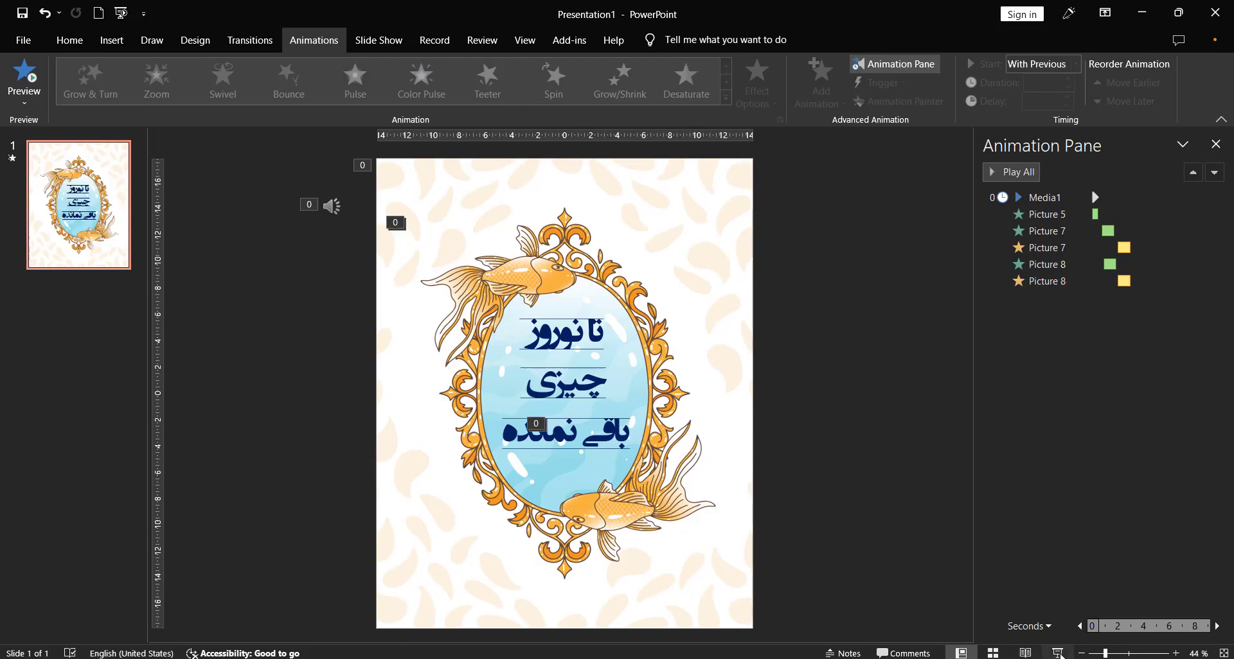
Run the goldfish slide as a full-screen show, end it, then bring Travel_Motion forward.
click(1058, 654)
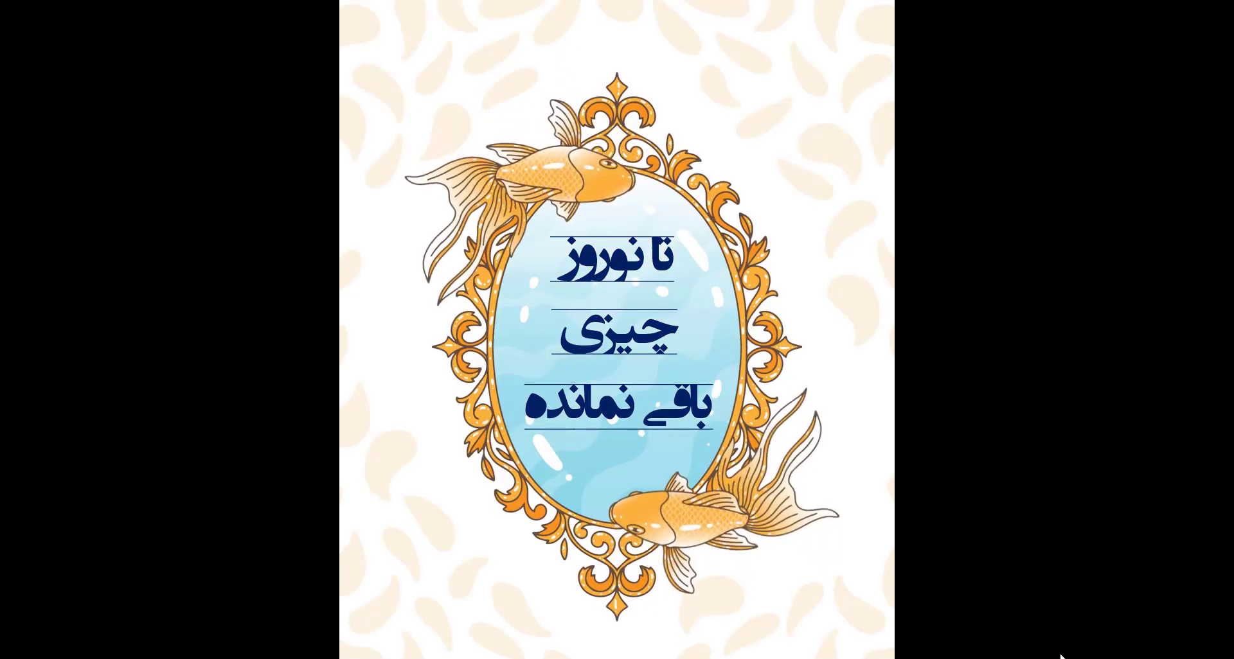
key(Escape)
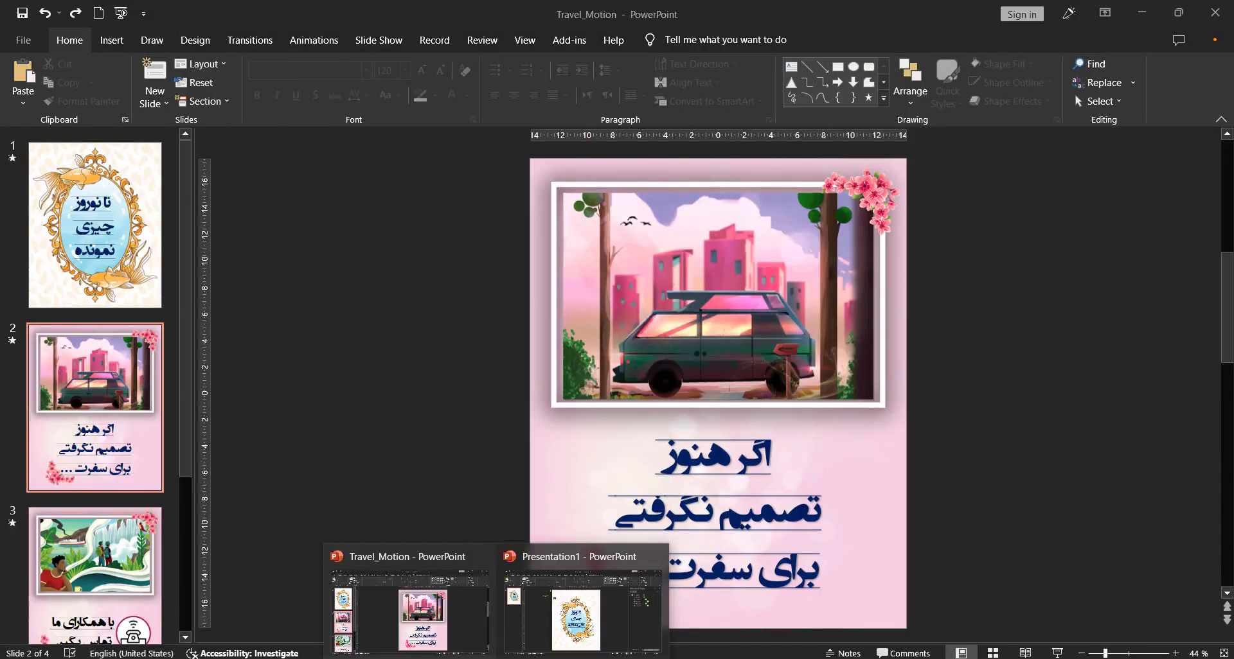
click(579, 612)
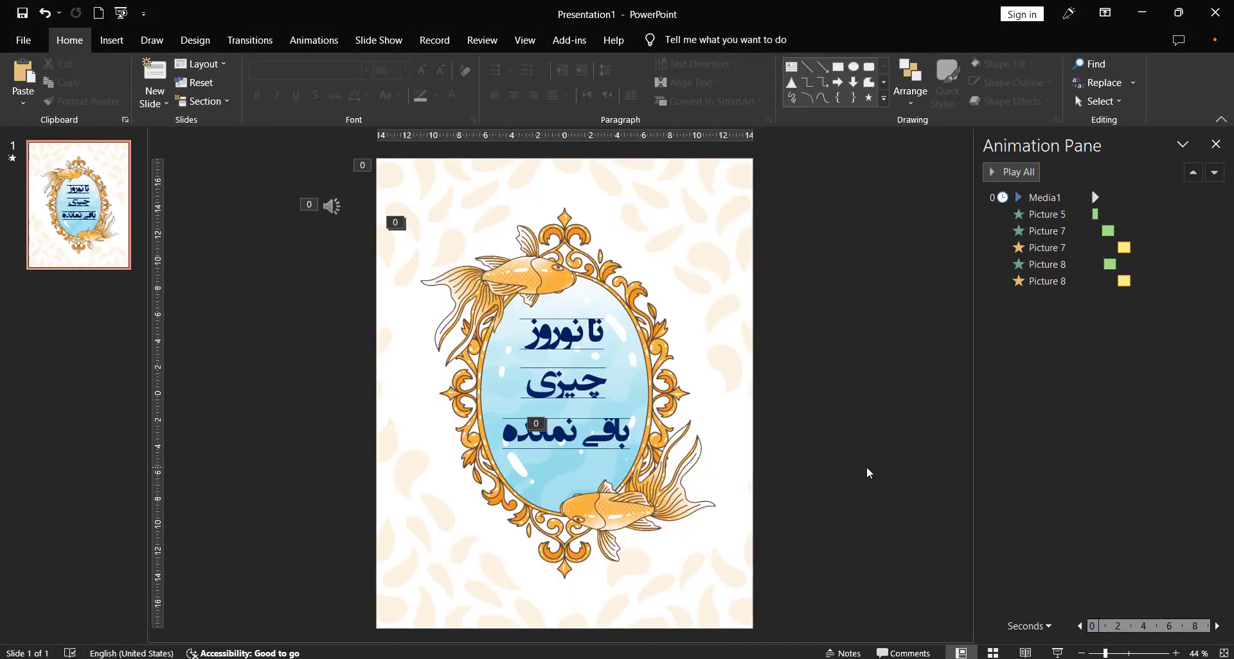
mouse_move(650, 652)
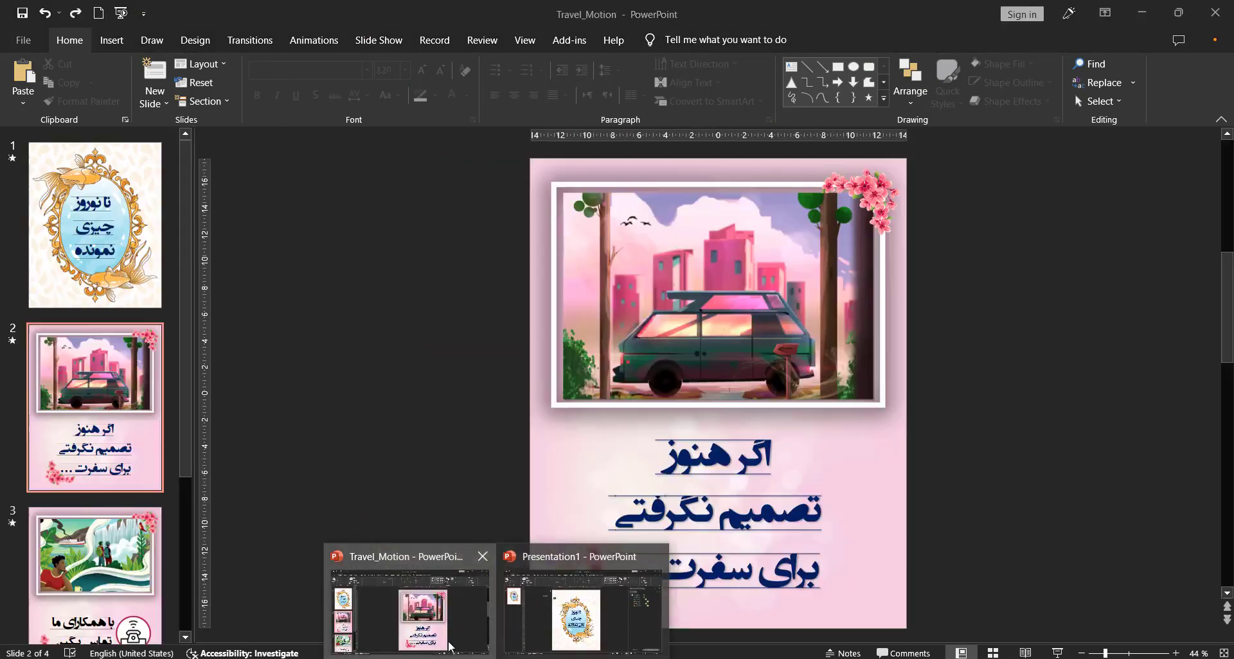
click(449, 646)
Drag slide 2's pink framed background picture rightward to expose the car scene beneath.
mouse_move(597, 331)
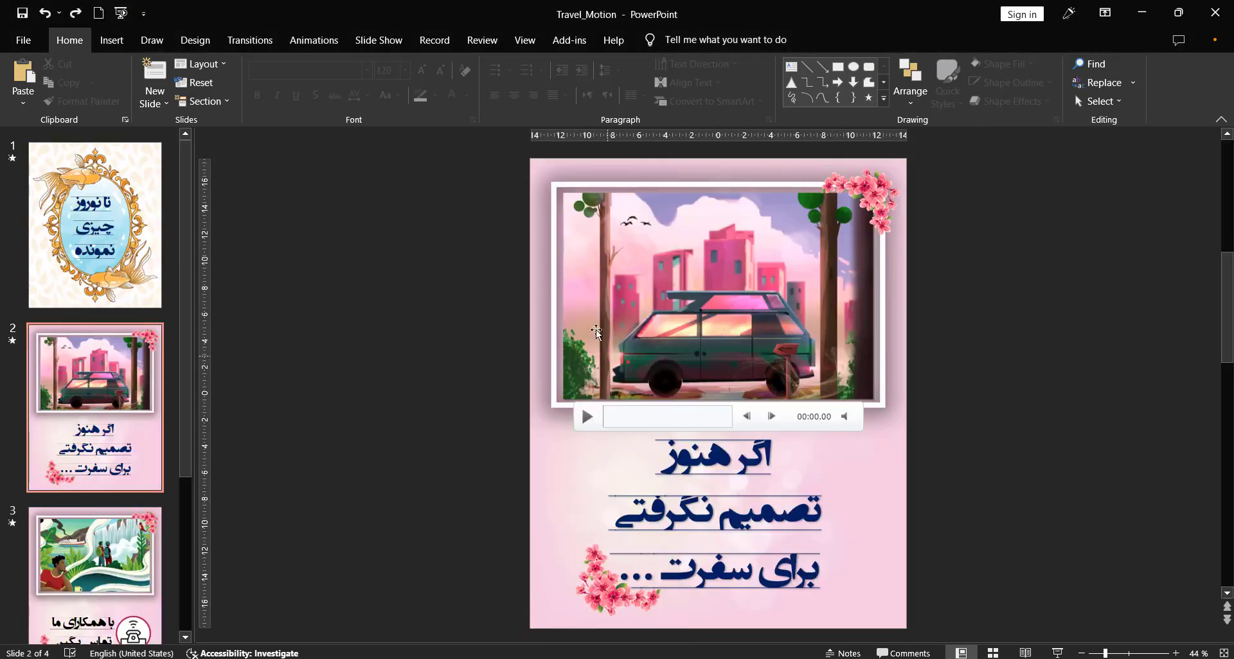
click(864, 529)
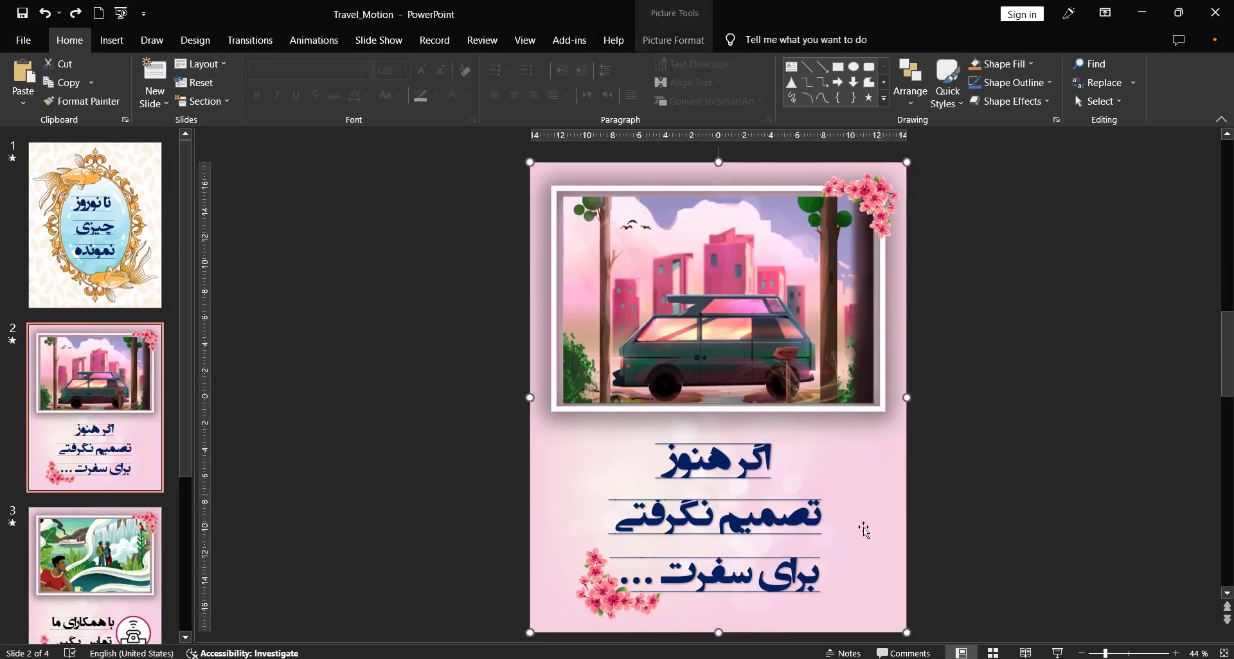
drag(863, 529, 1011, 494)
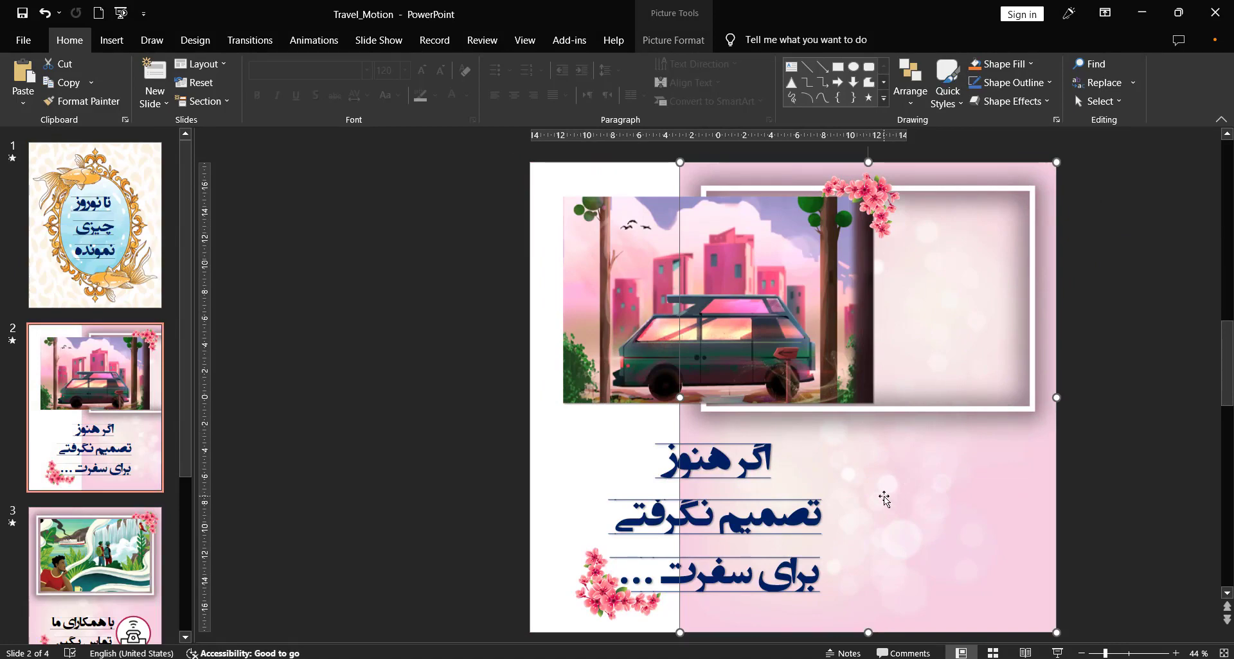
drag(930, 506, 1023, 496)
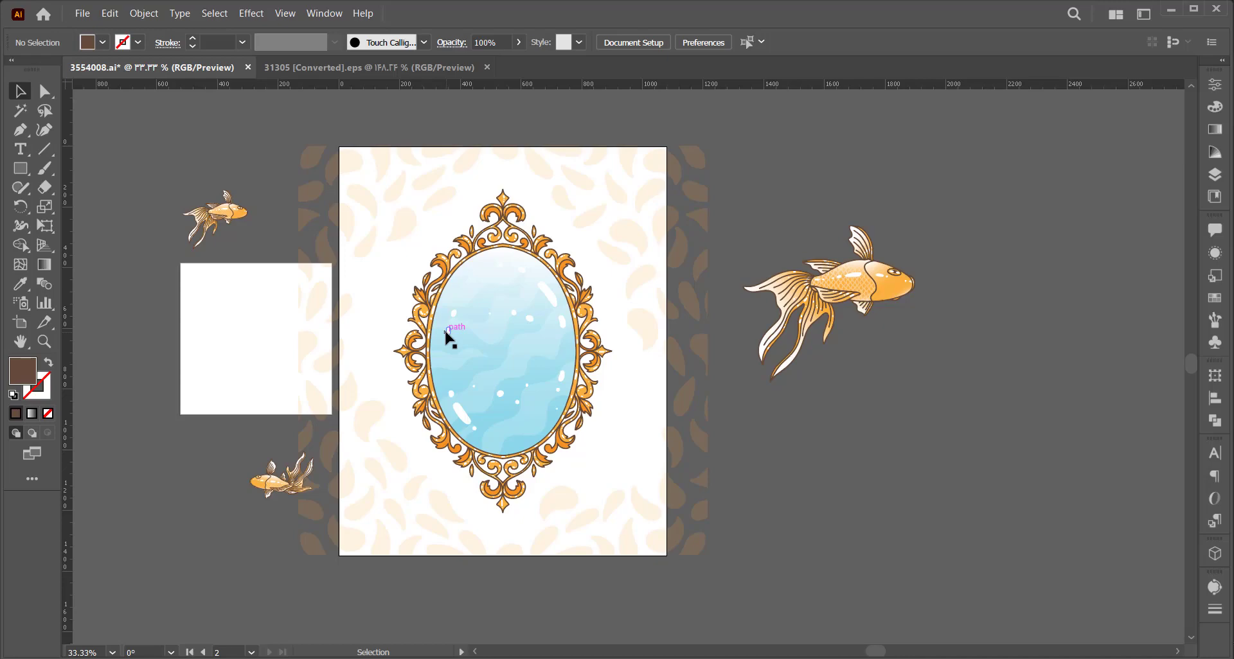
click(83, 13)
mouse_move(105, 288)
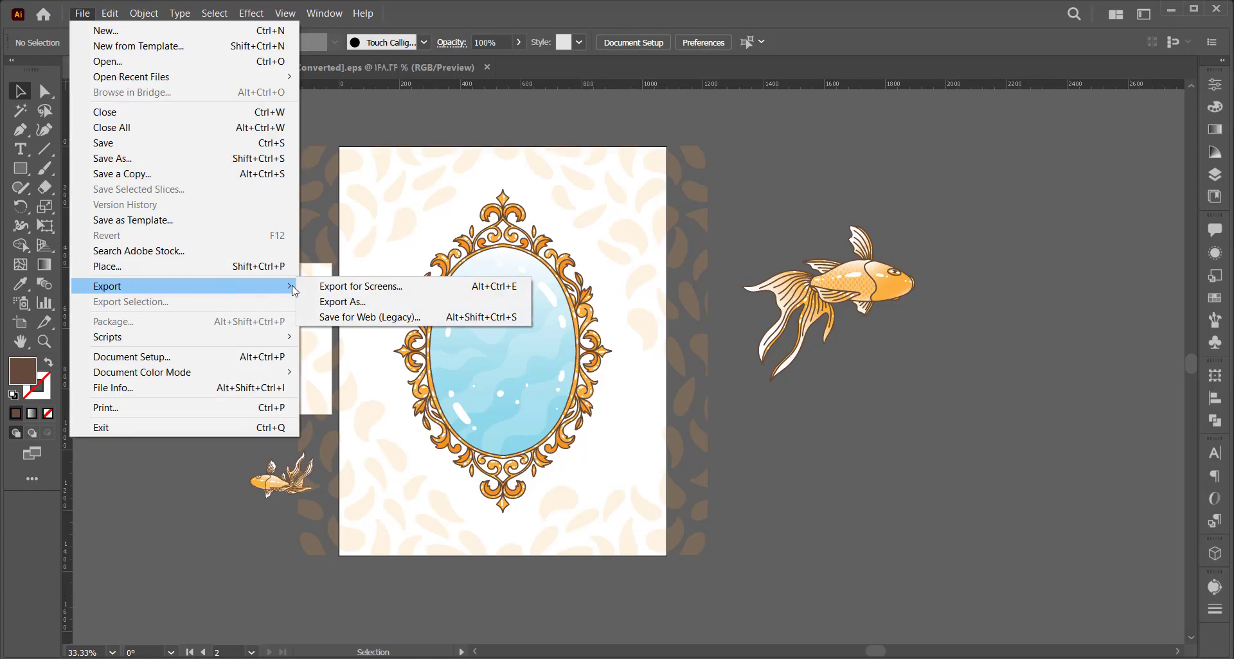
click(678, 644)
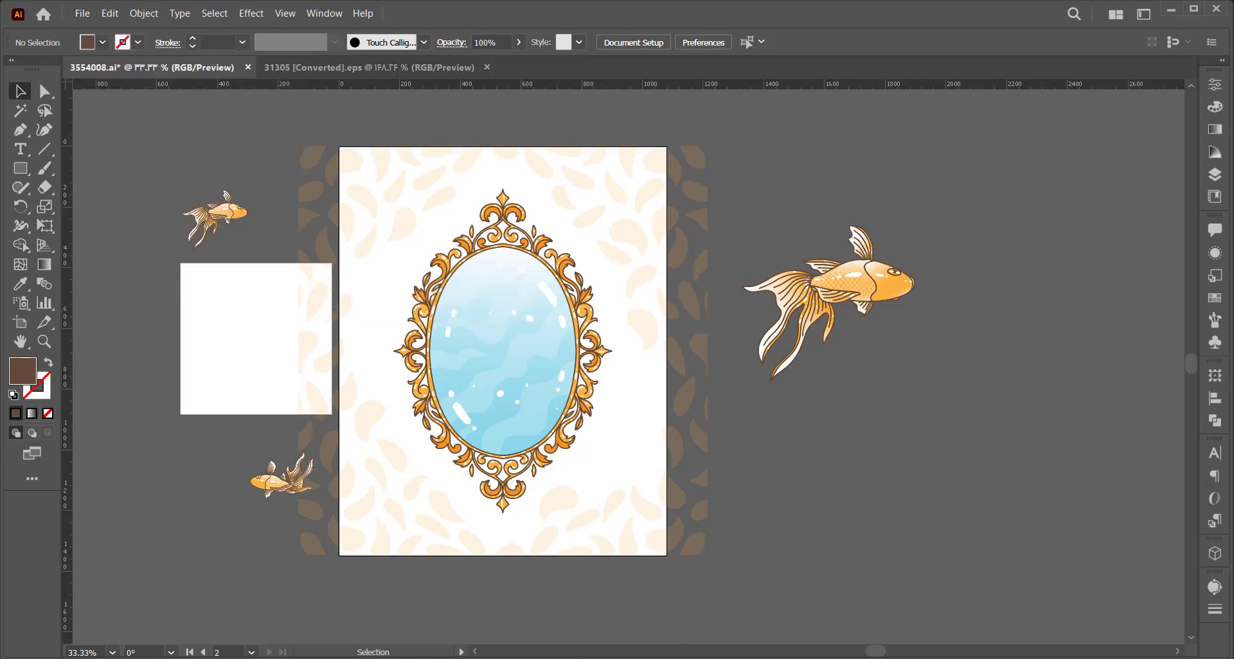
click(407, 604)
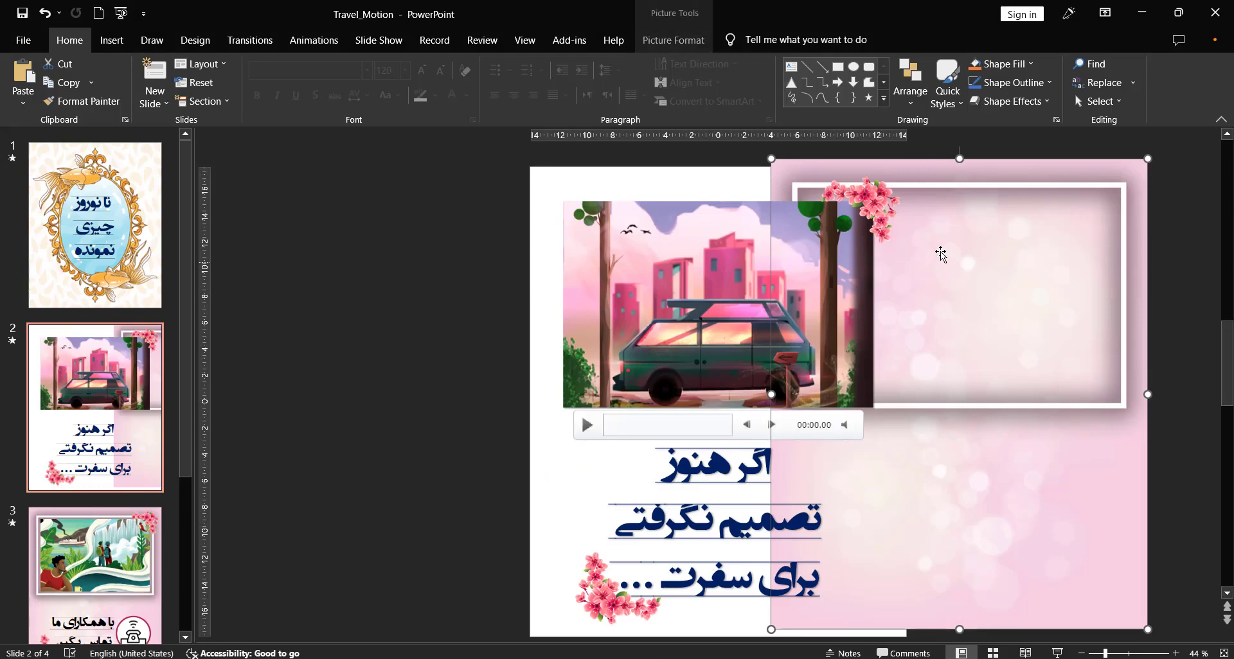
Nudge the car video up and right, and drag the pink flower corner into the empty frame.
click(682, 278)
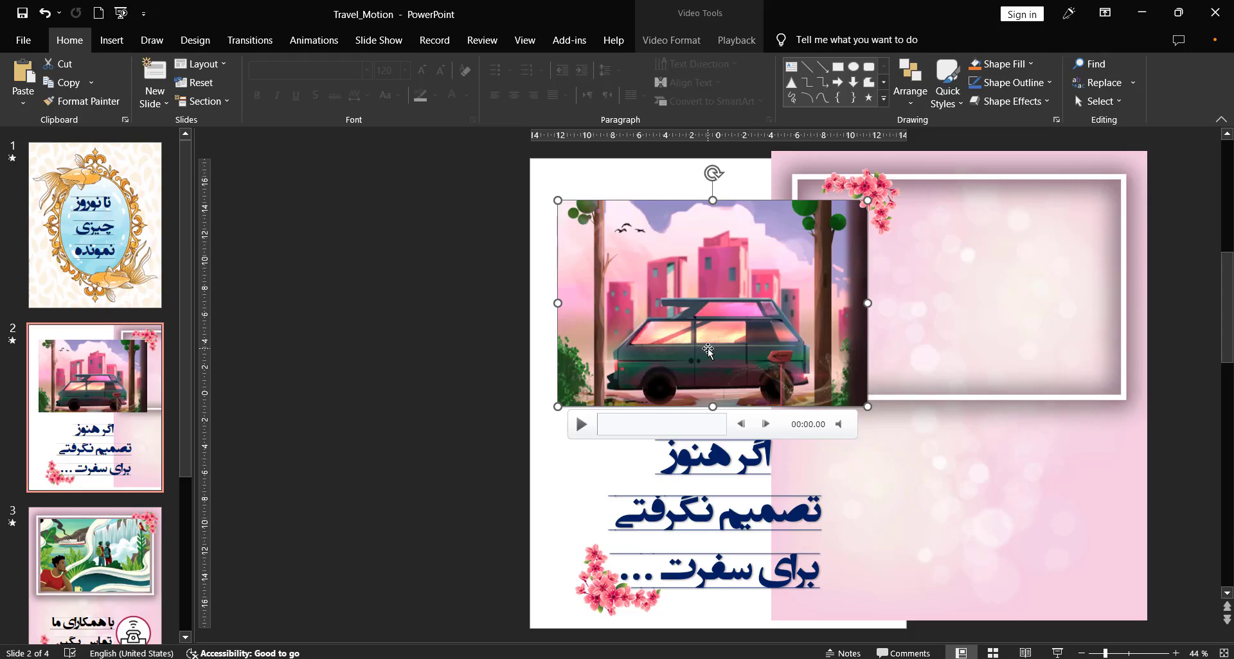
drag(708, 351, 729, 307)
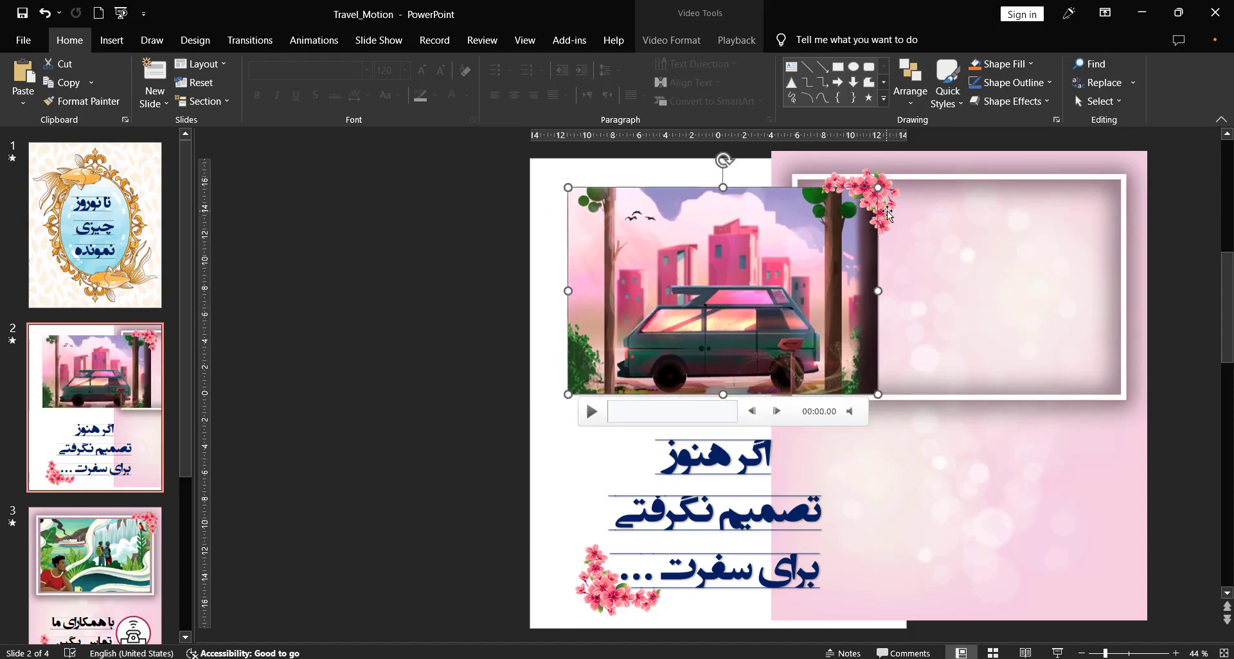
drag(887, 214, 965, 262)
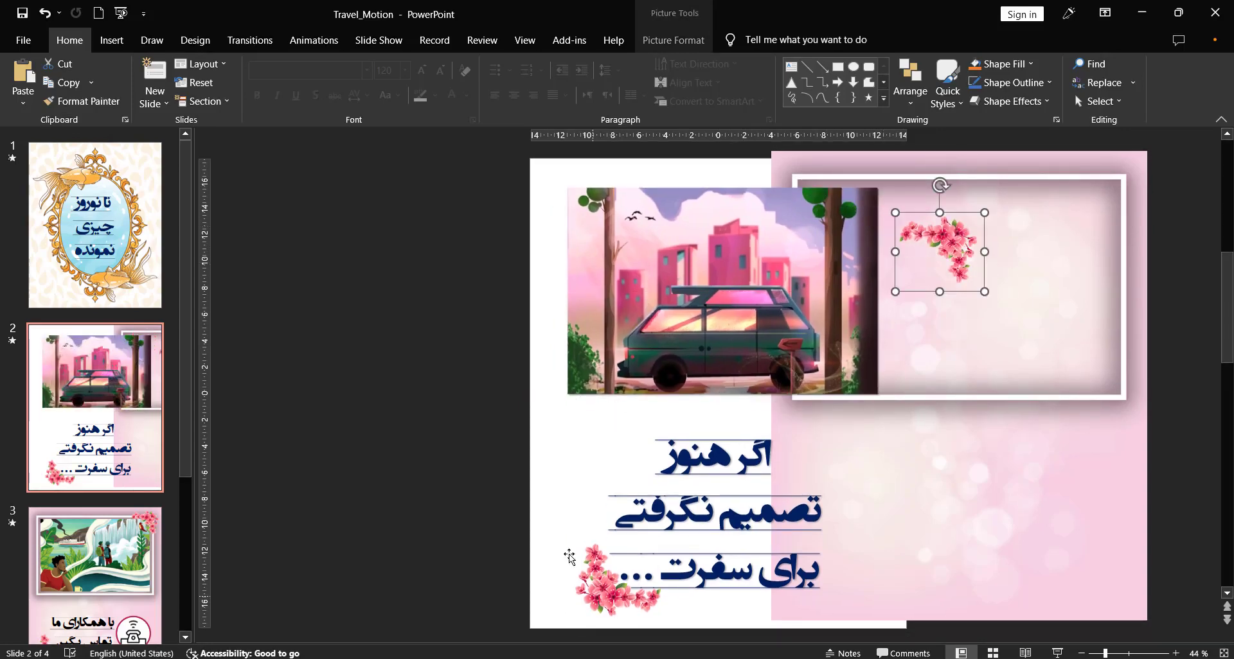
key(alt+Tab)
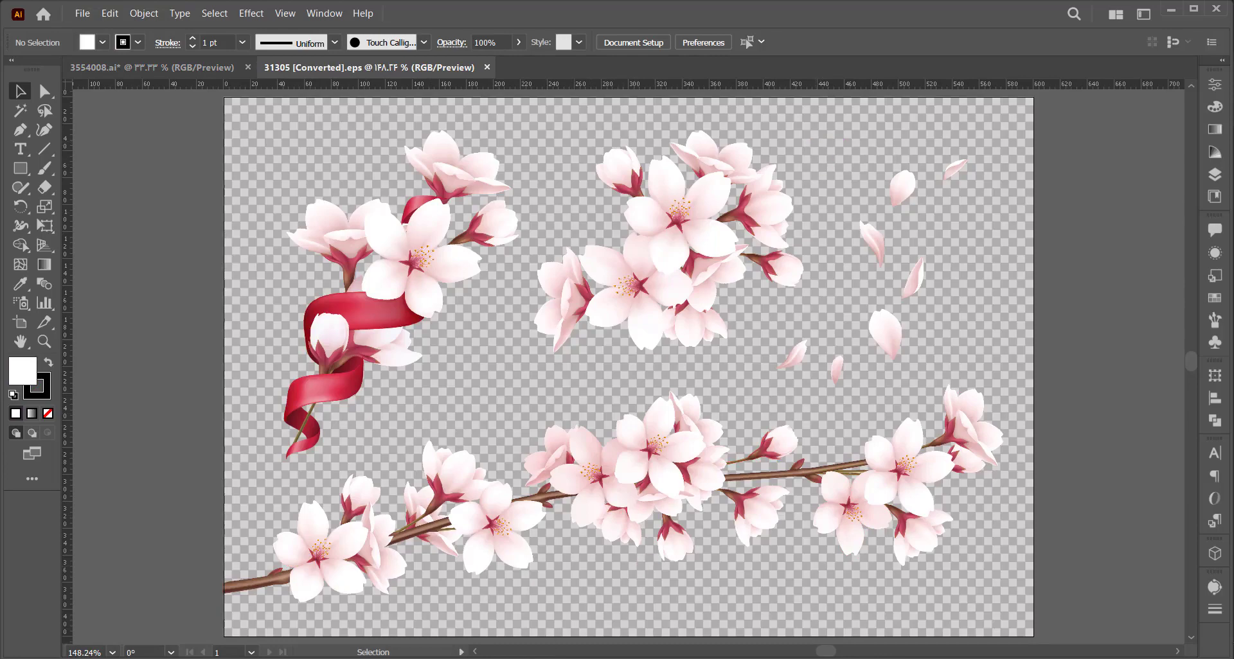
Go back from Illustrator to the Travel_Motion presentation using its taskbar preview.
mouse_move(495, 651)
click(407, 607)
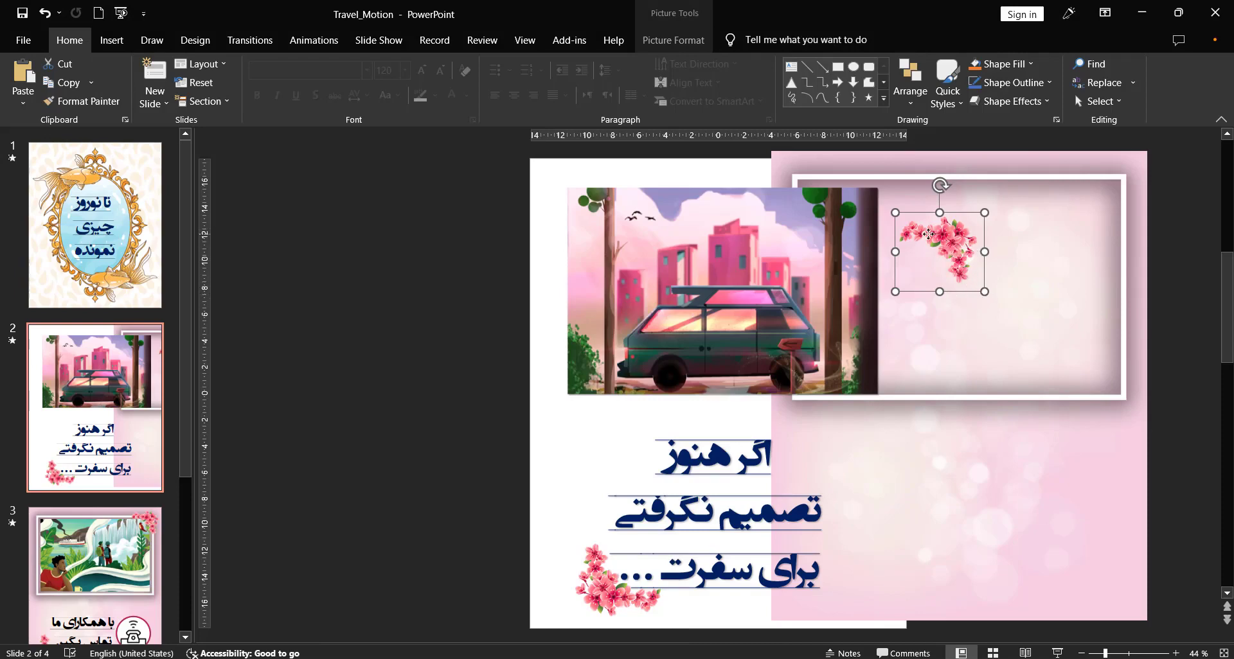
Undo the flower, video and background moves so the pink background frames the van video again.
mouse_move(964, 243)
mouse_down()
mouse_move(807, 218)
mouse_move(914, 196)
mouse_up()
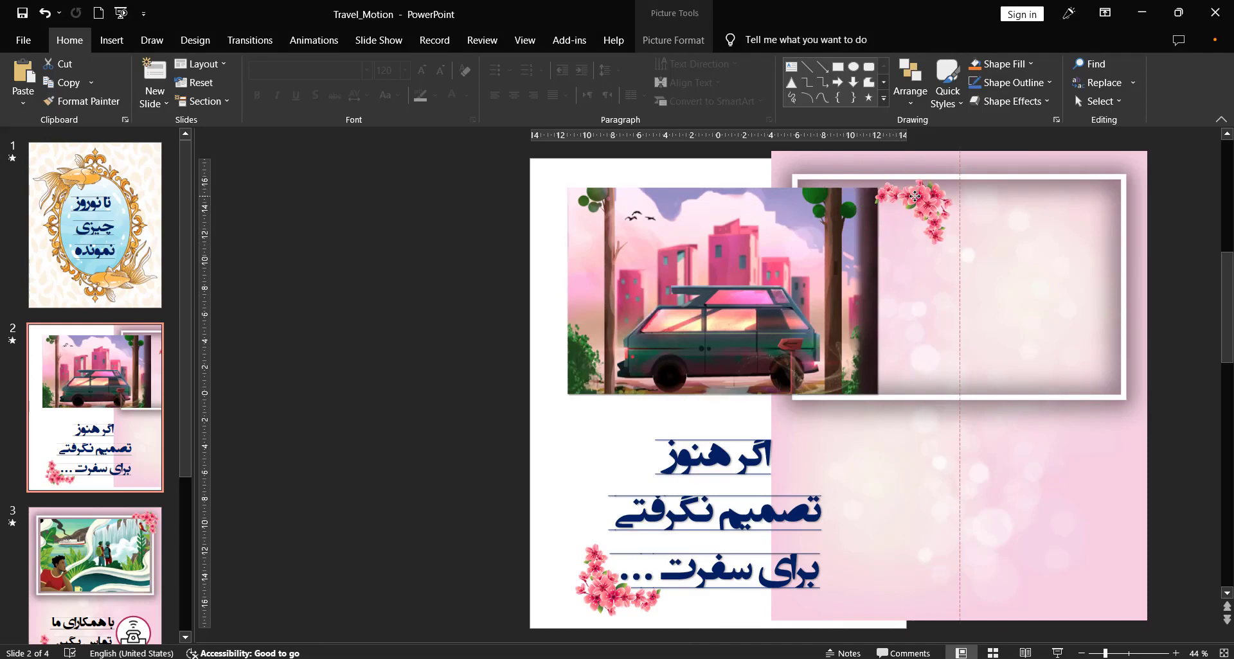
key(ctrl+z)
key(ctrl+z)
key(ctrl+z)
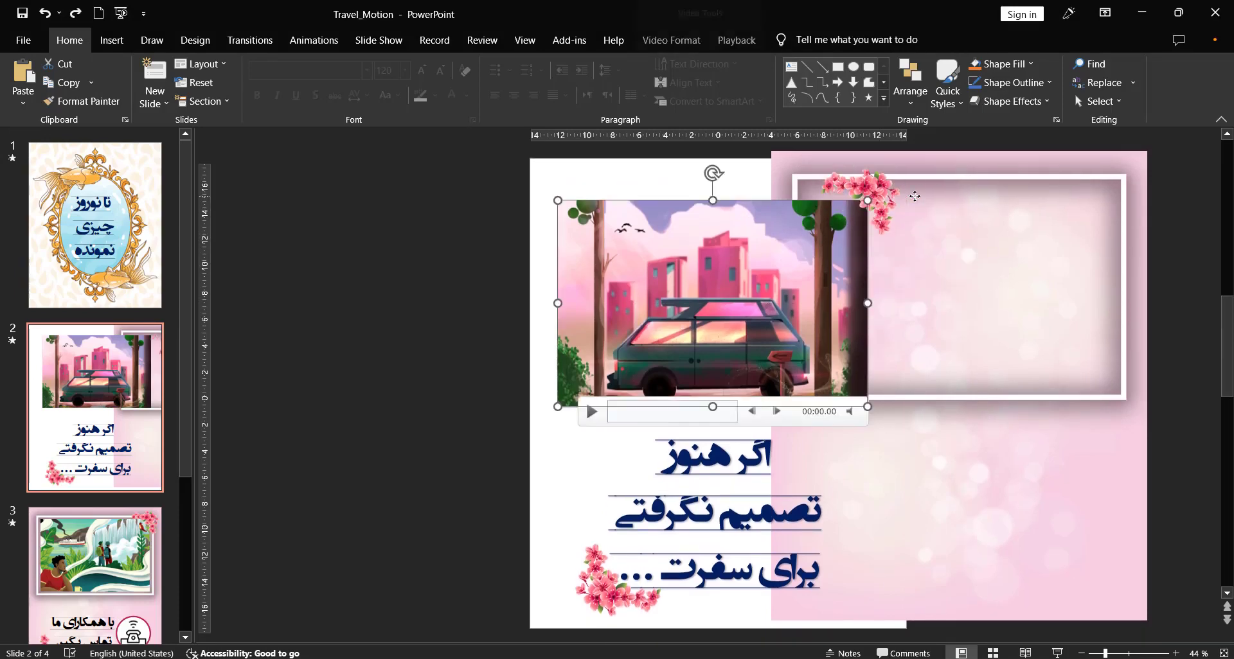
key(ctrl+z)
key(ctrl+z)
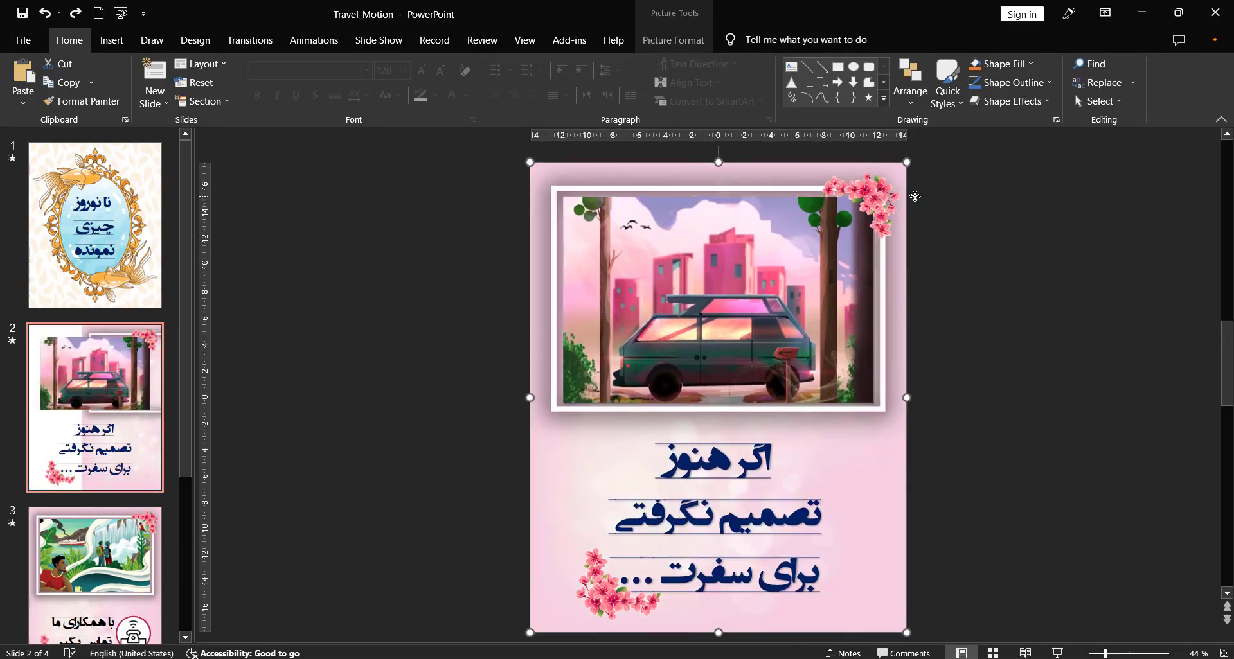
click(994, 326)
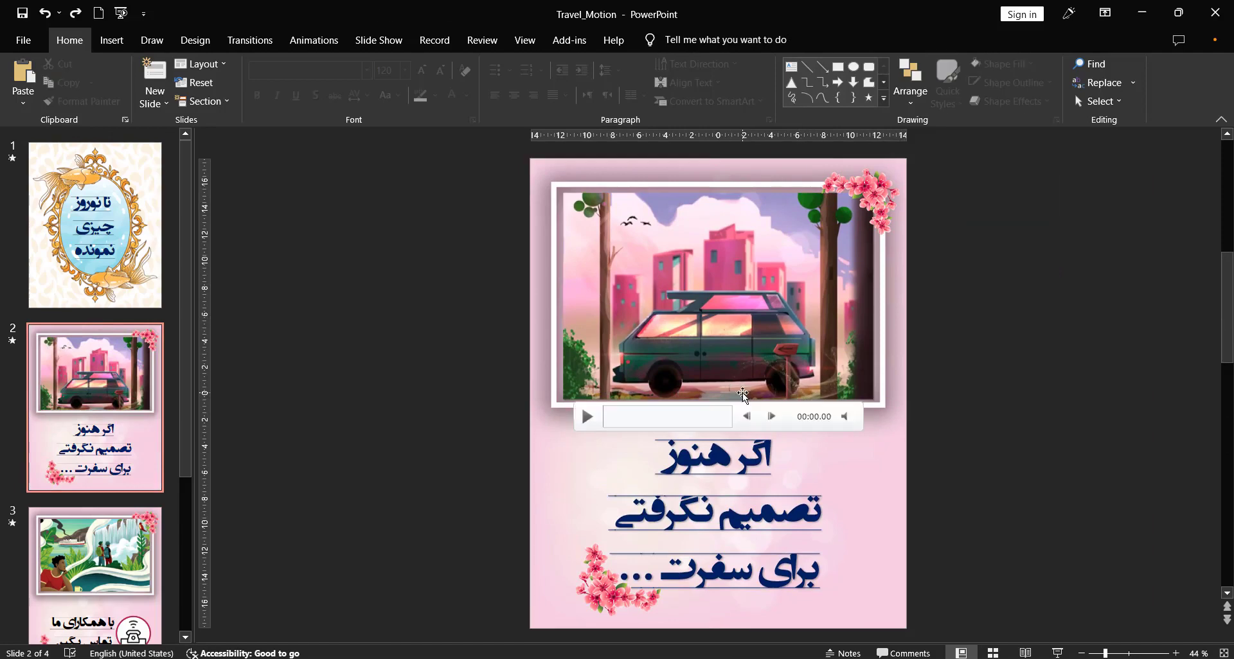
click(735, 507)
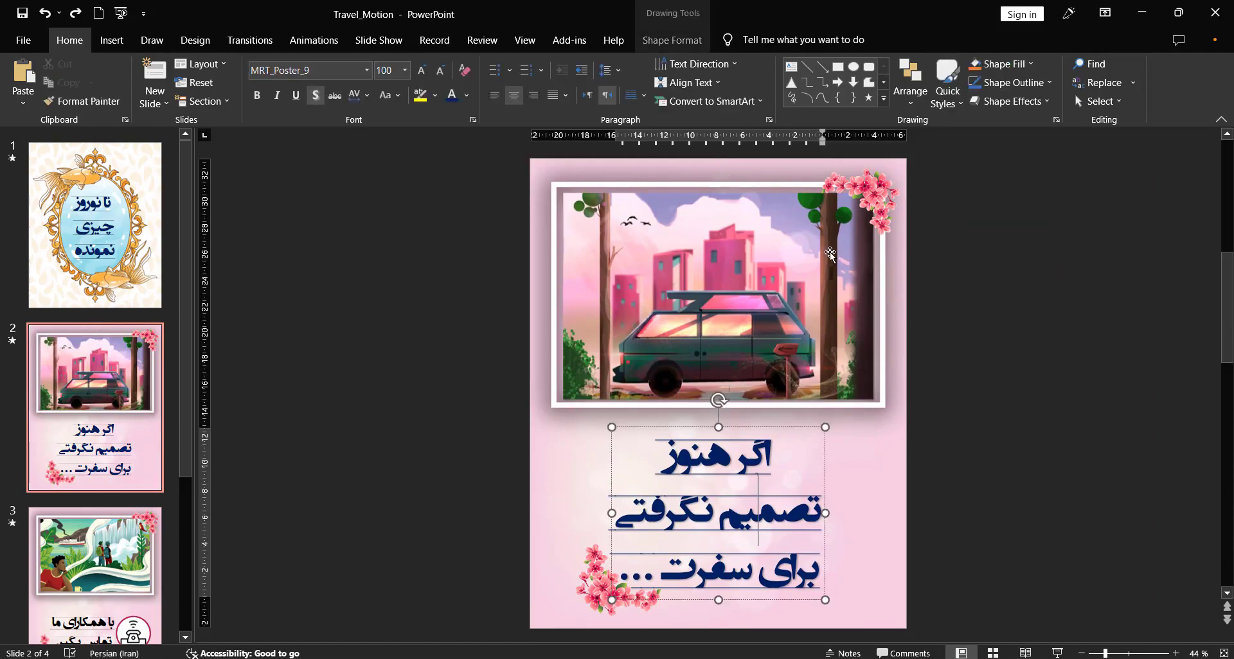
click(894, 449)
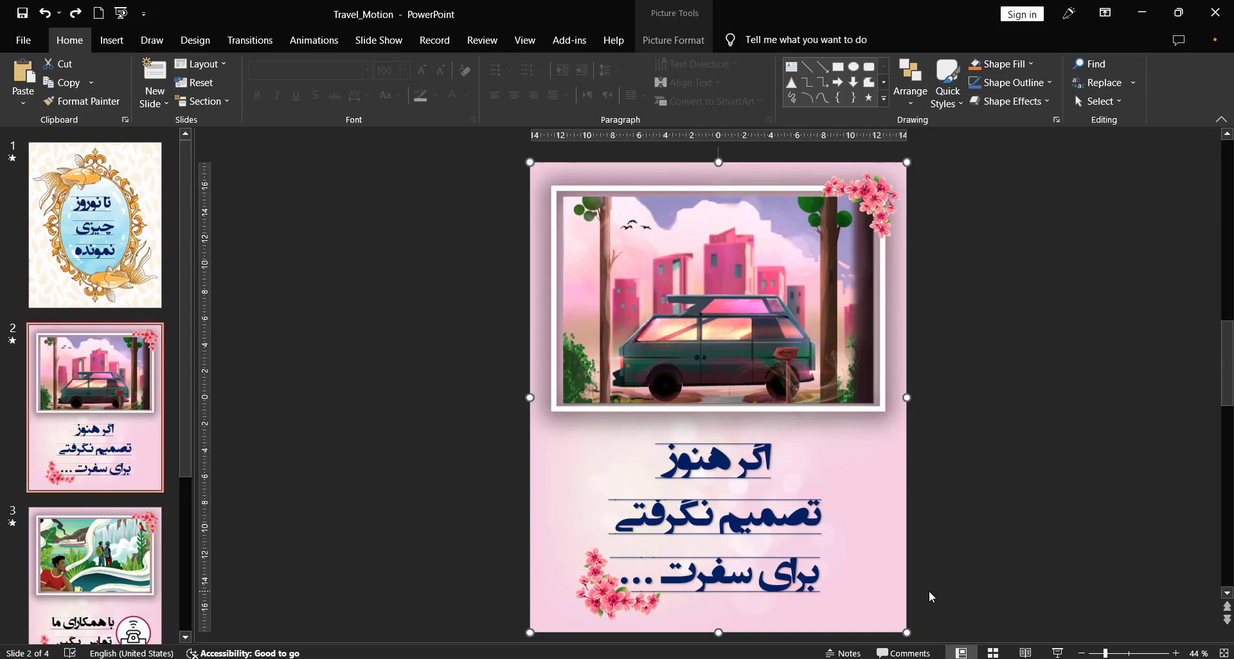
Paste all objects from the car slide onto a new blank slide 2 in Presentation1.
key(ctrl+a)
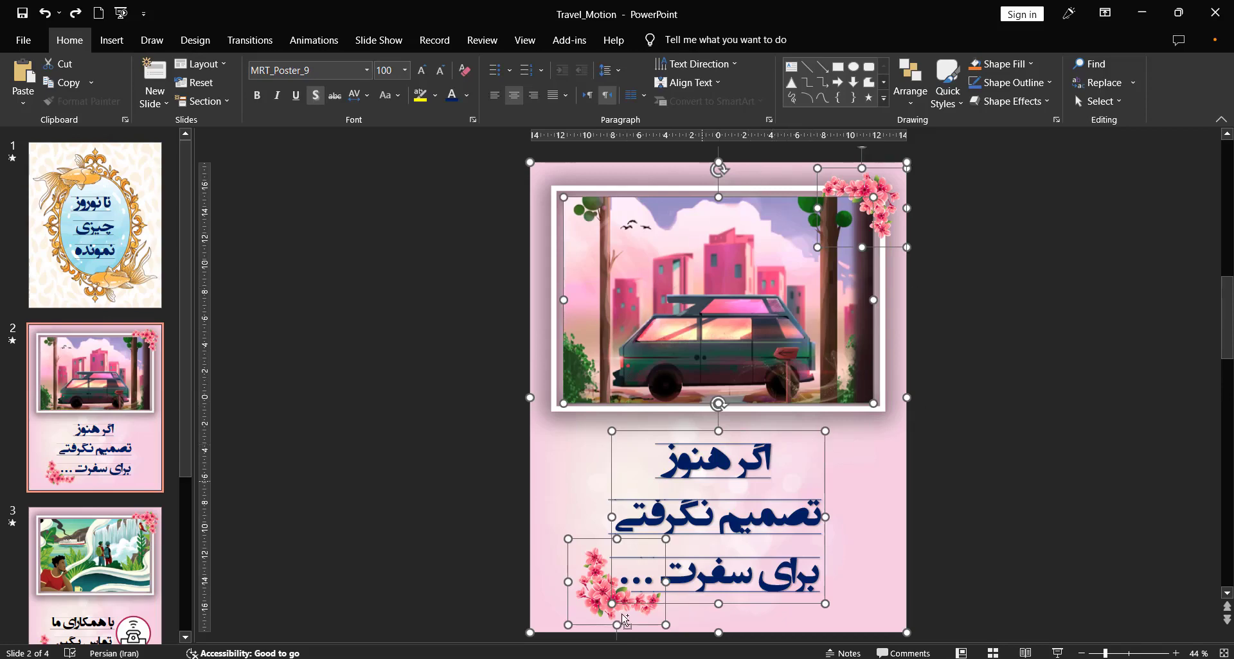
mouse_move(489, 655)
click(578, 598)
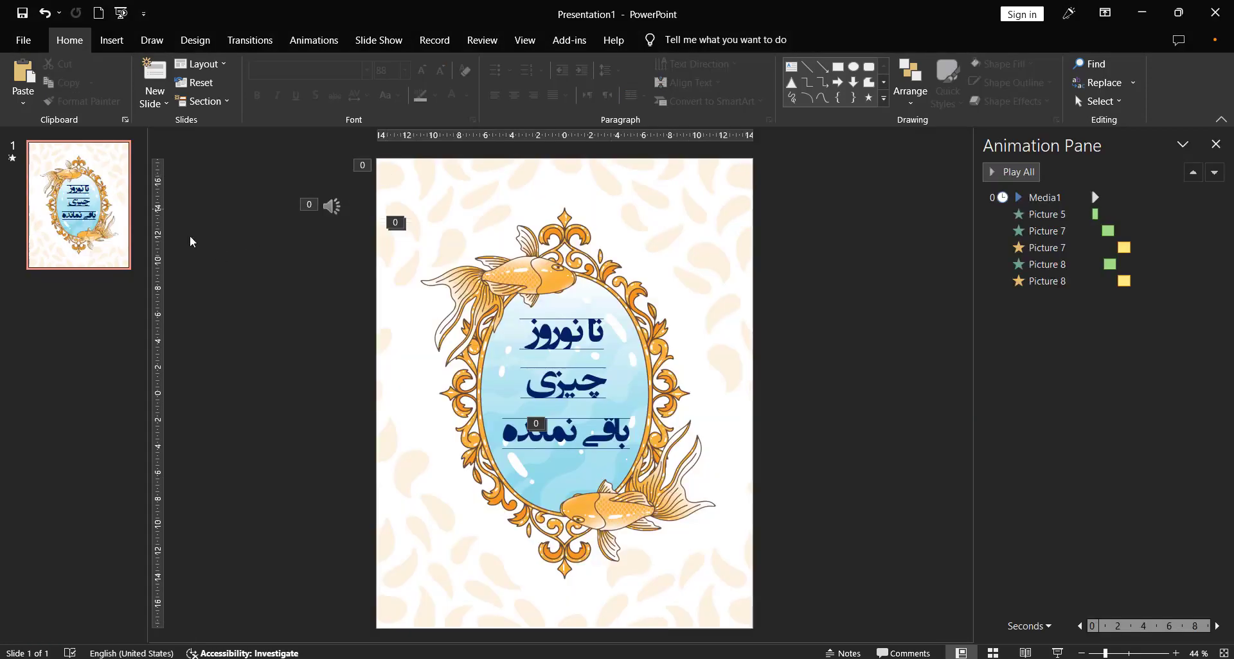
right_click(98, 313)
click(106, 354)
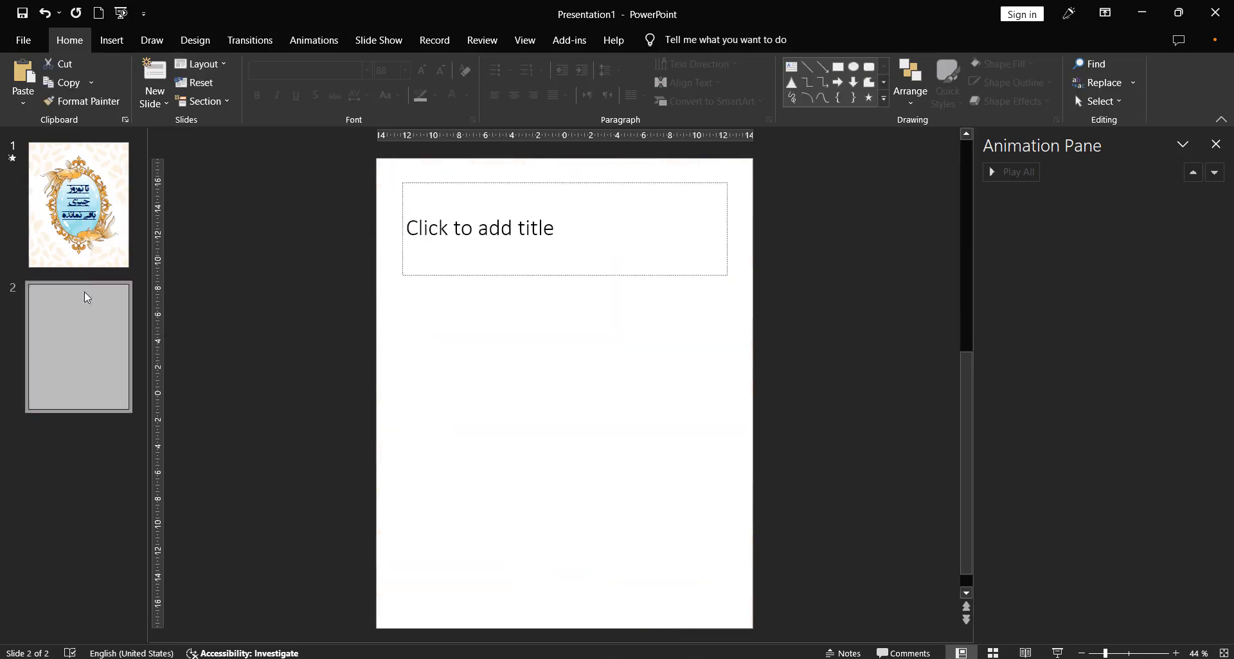
click(216, 67)
click(324, 311)
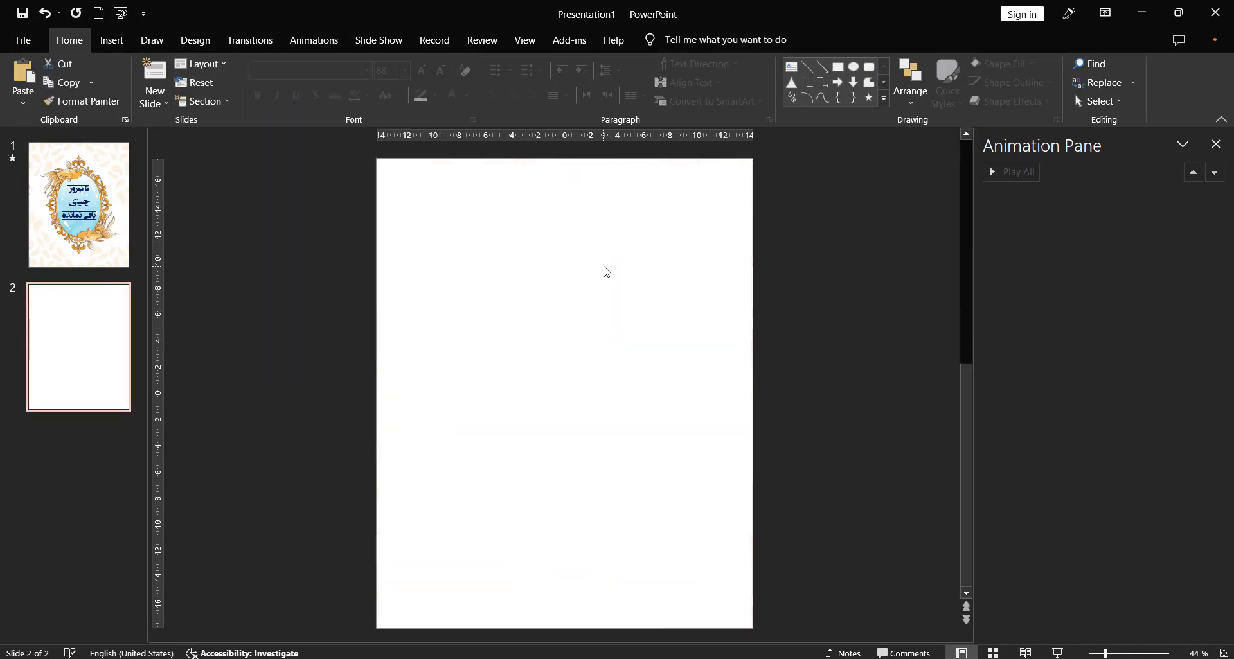
key(ctrl+v)
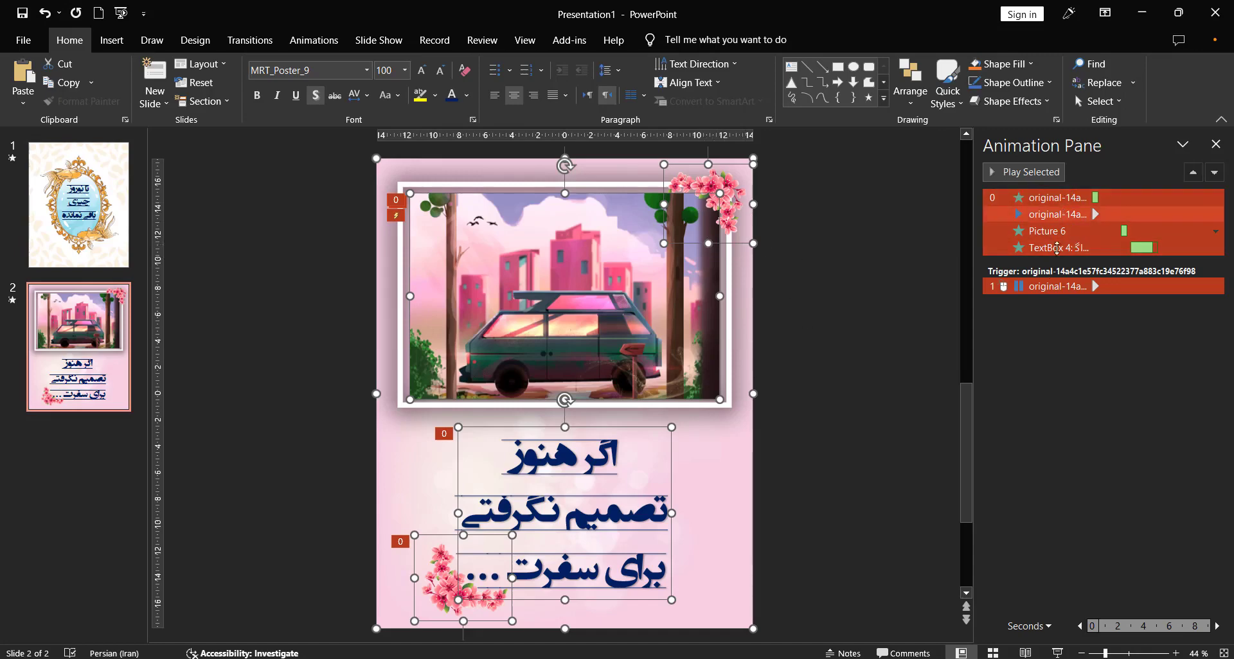
Delete every animation carried over with the pasted objects, leaving the Animation Pane empty.
click(888, 337)
click(1054, 198)
ctrl+click(1065, 248)
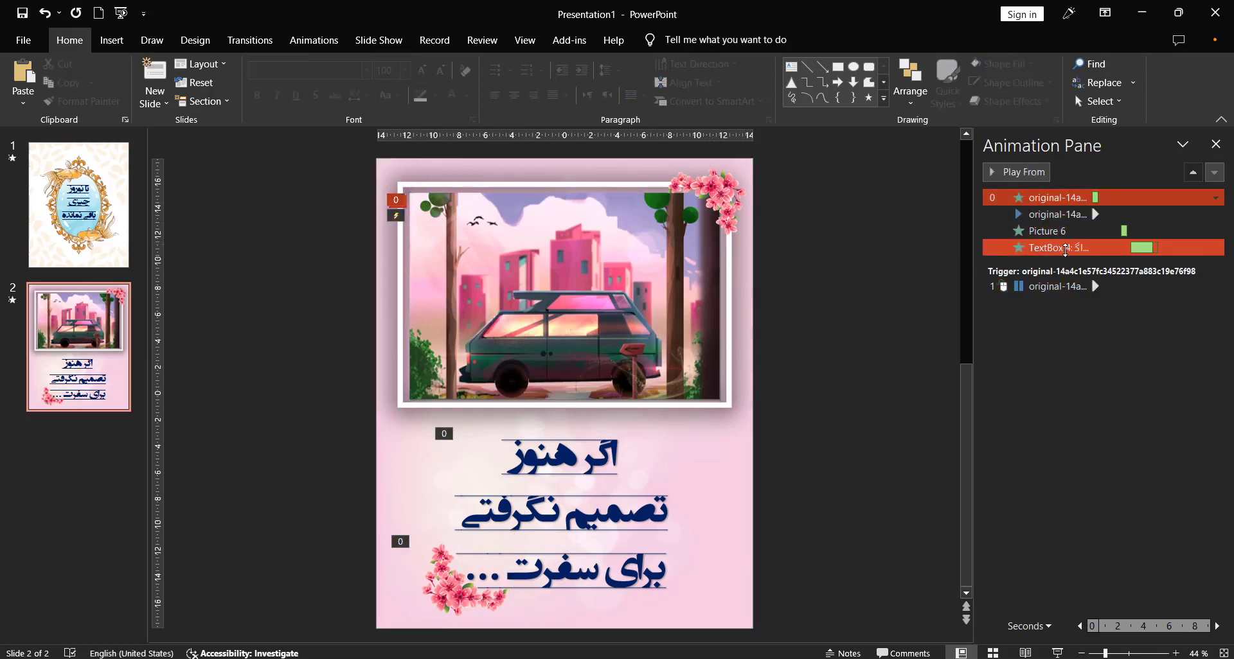
shift+click(1064, 248)
key(Delete)
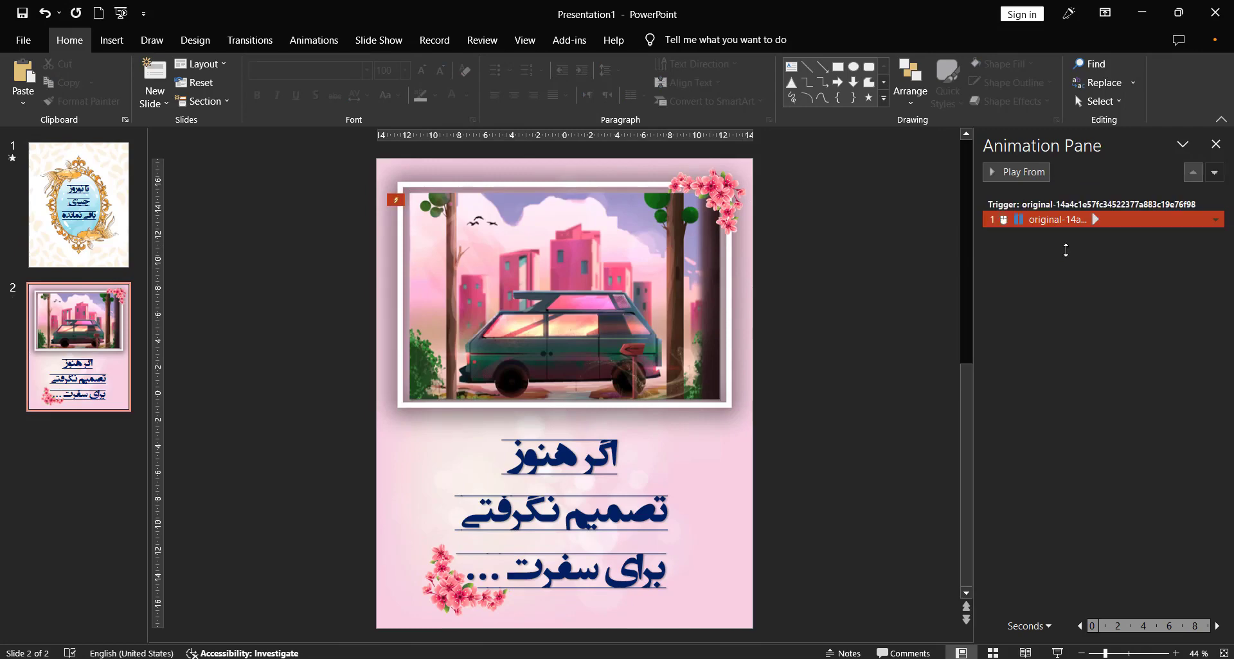
click(1215, 219)
click(1125, 350)
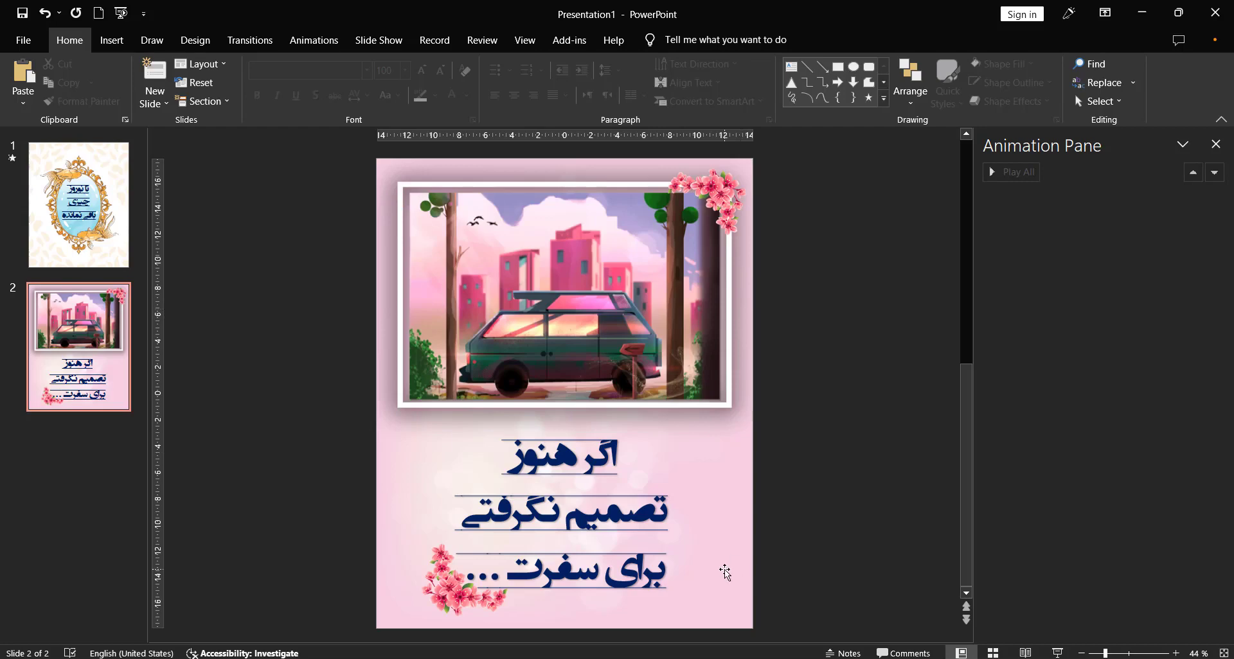
Apply a Wipe entrance from the top to the car picture, starting After Previous.
click(691, 169)
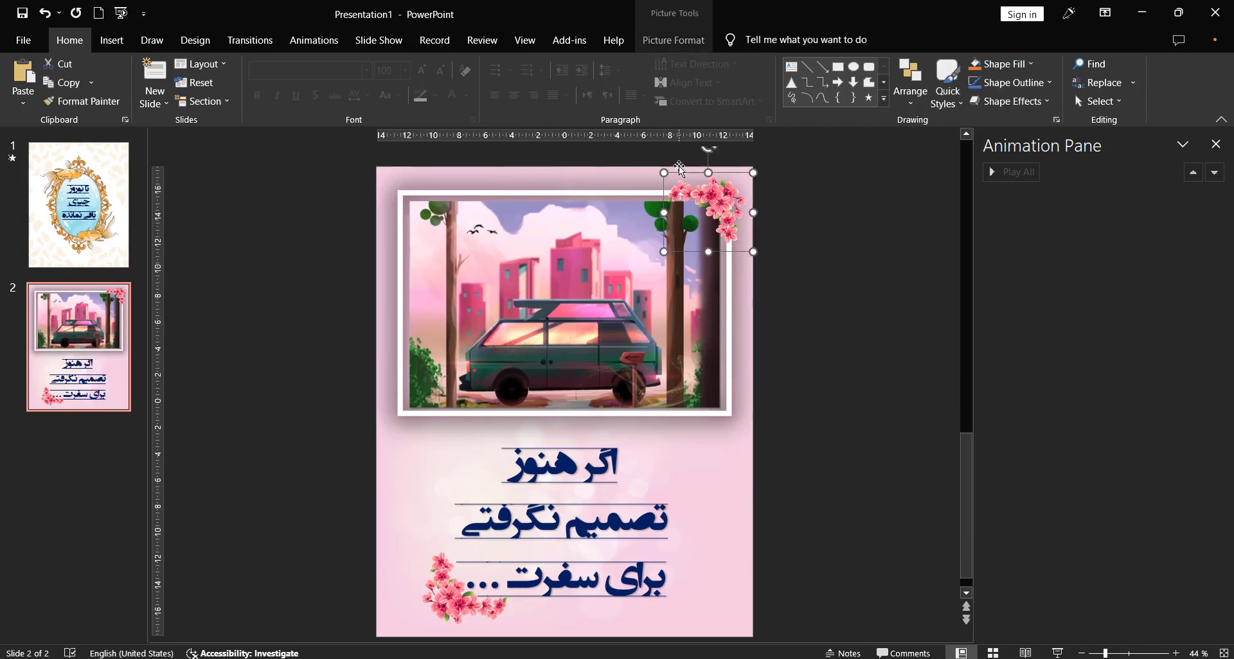
click(319, 42)
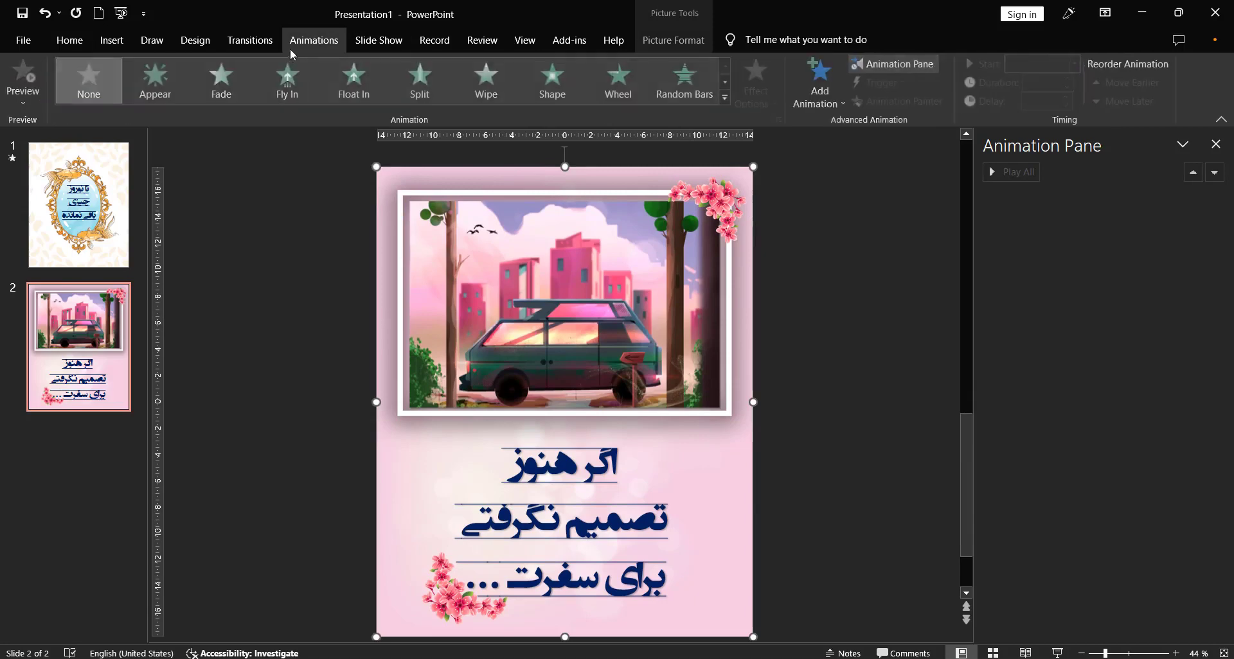
click(500, 94)
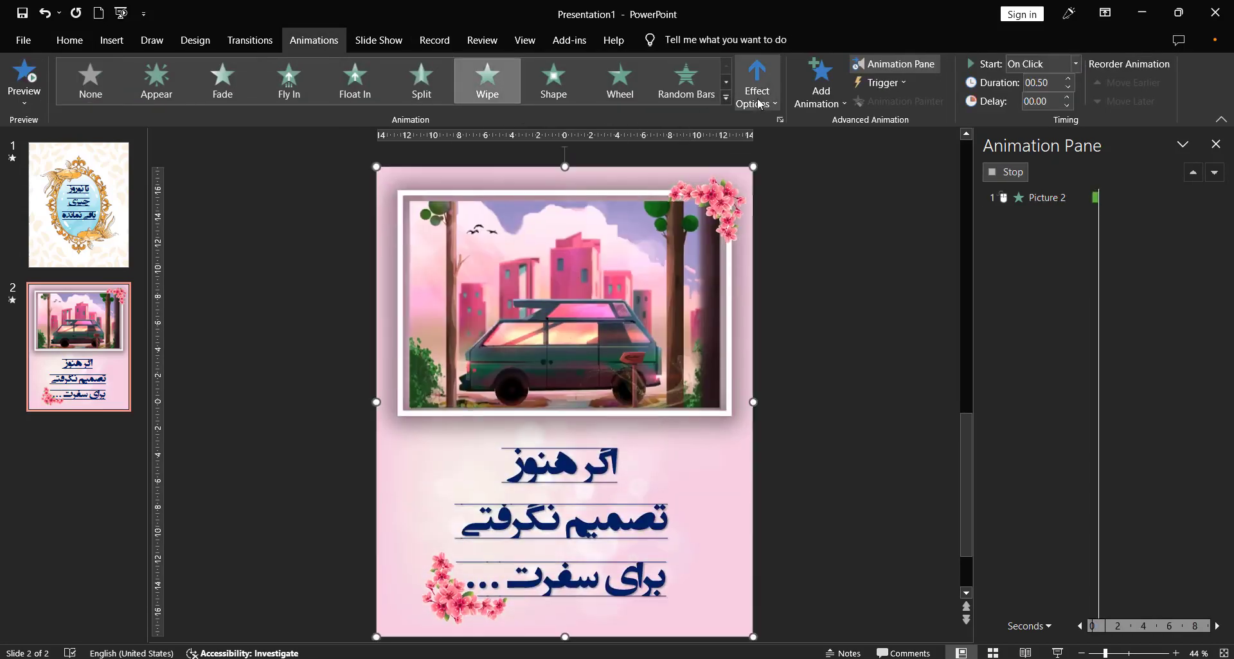
click(759, 104)
click(788, 256)
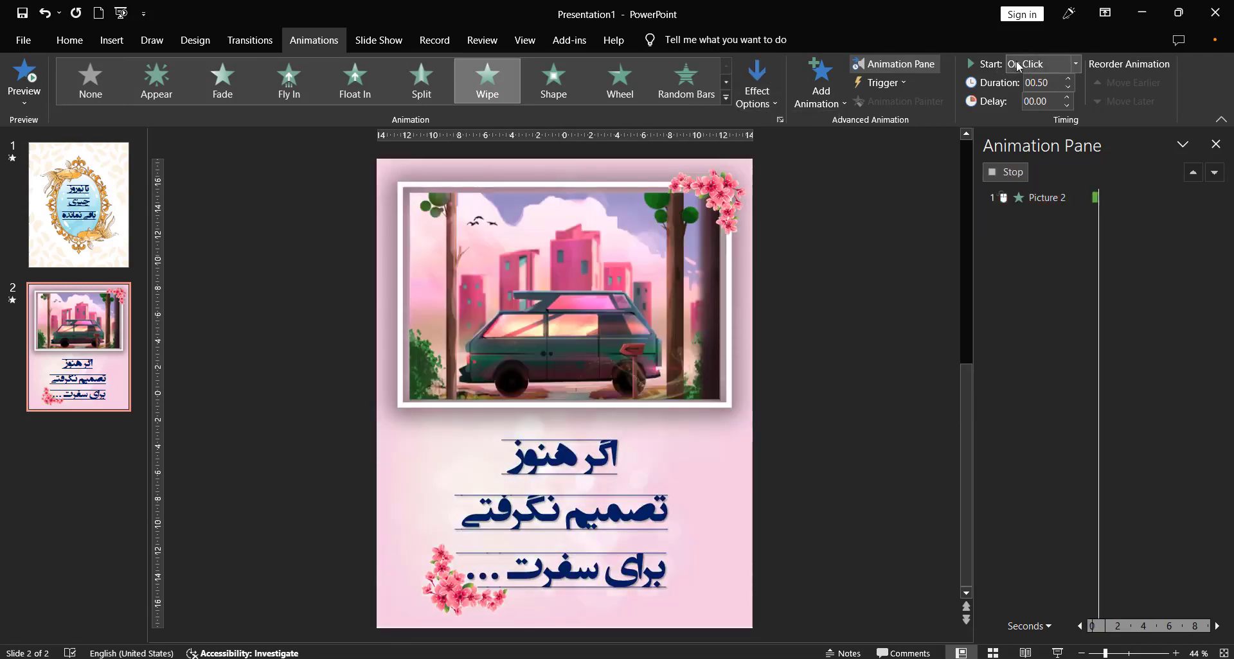
click(1019, 66)
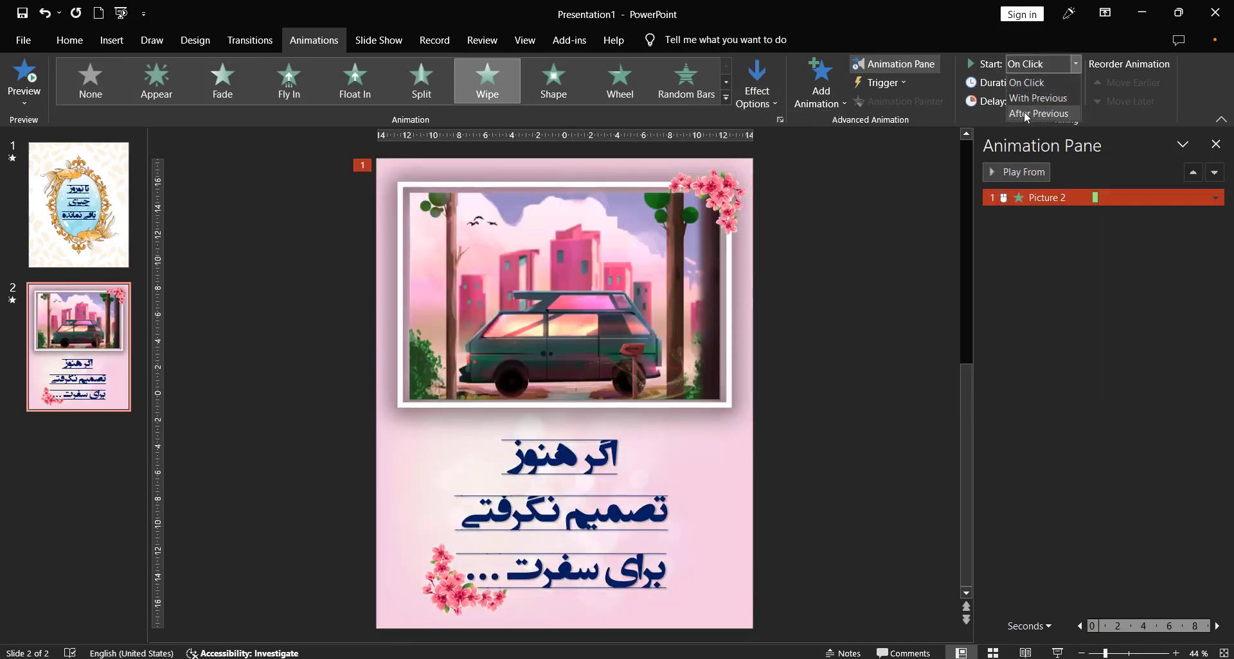
click(1026, 114)
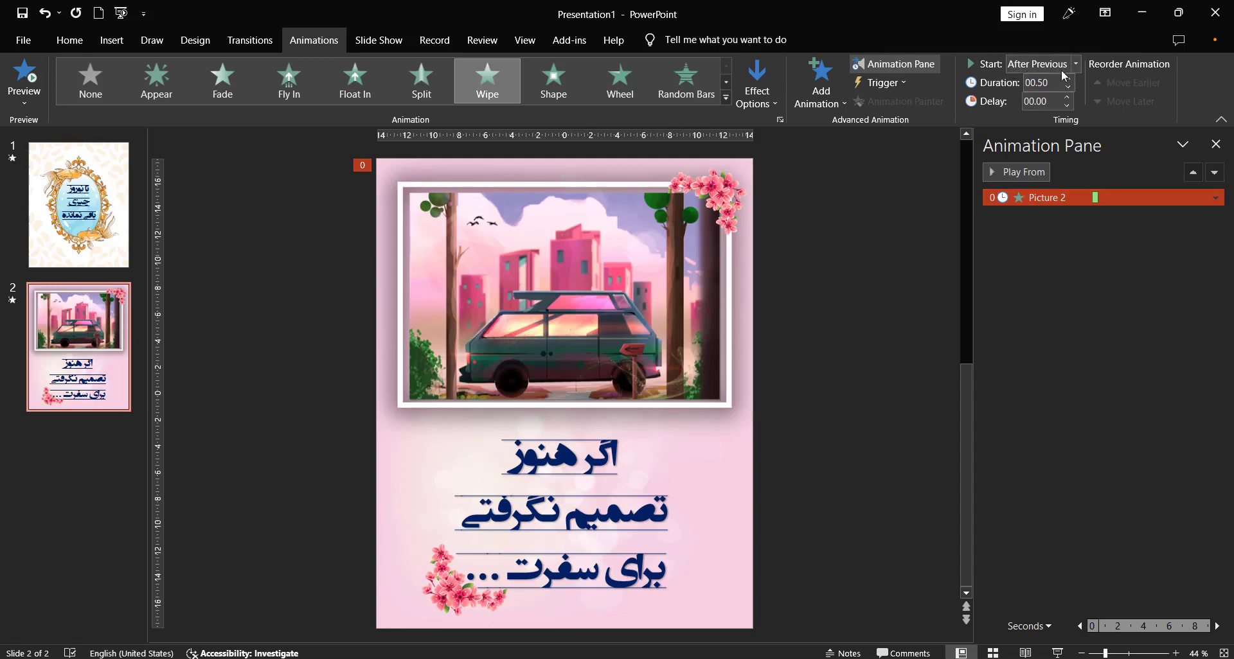
Apply the Morph transition (02.00 seconds) to slide 2.
click(263, 45)
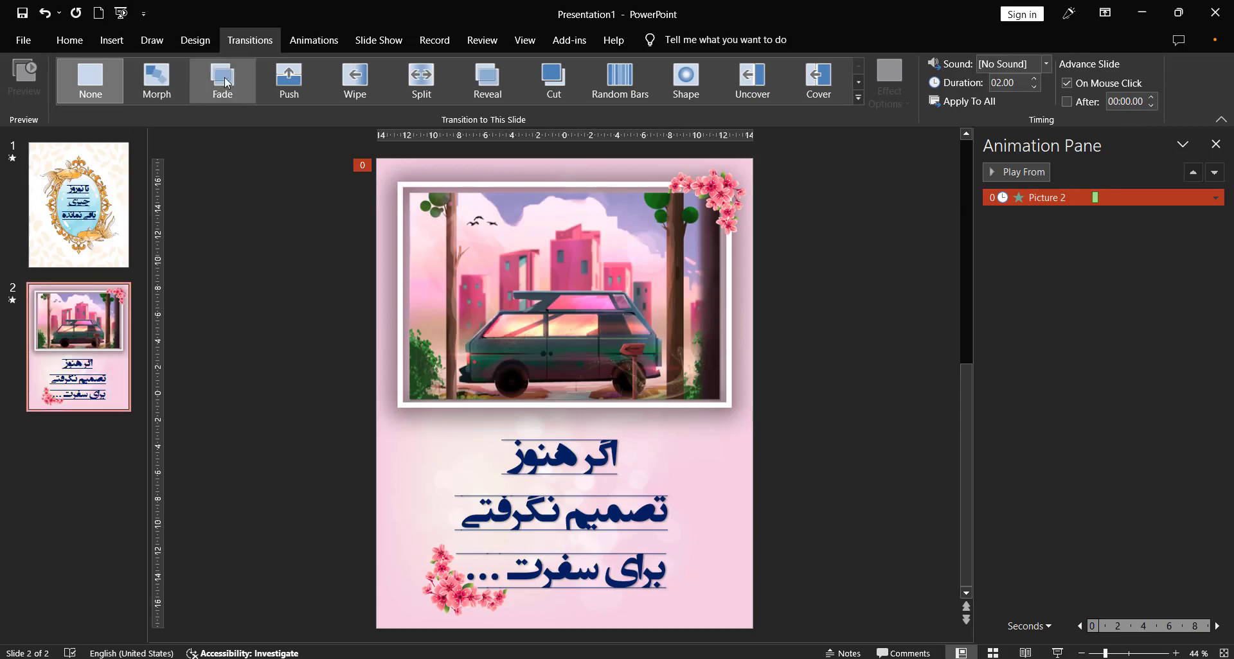
click(163, 92)
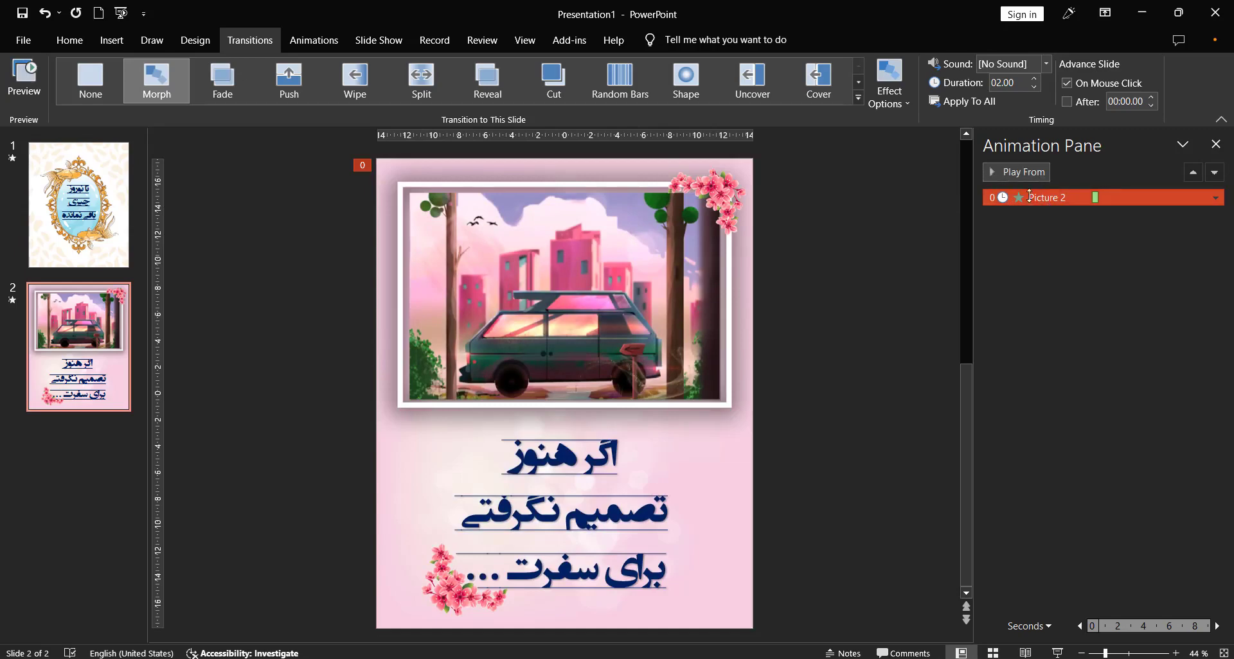
click(321, 39)
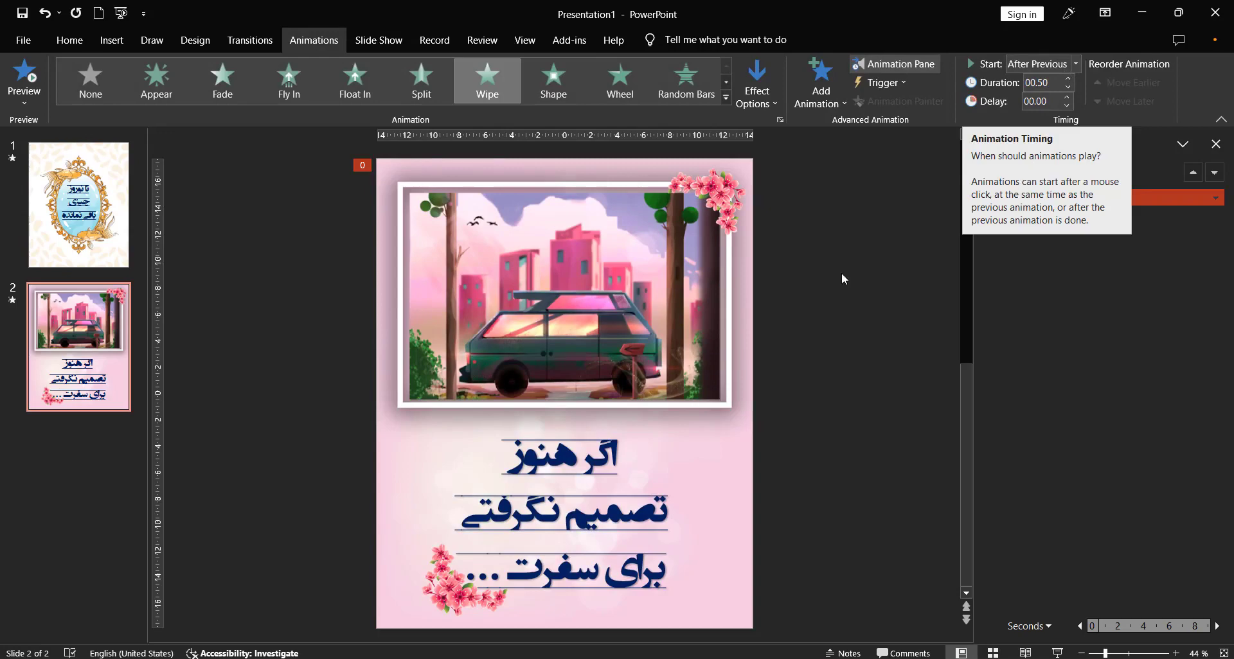
Apply Fly In to both flower pictures and set Picture 5 to start After Previous.
click(255, 41)
click(299, 45)
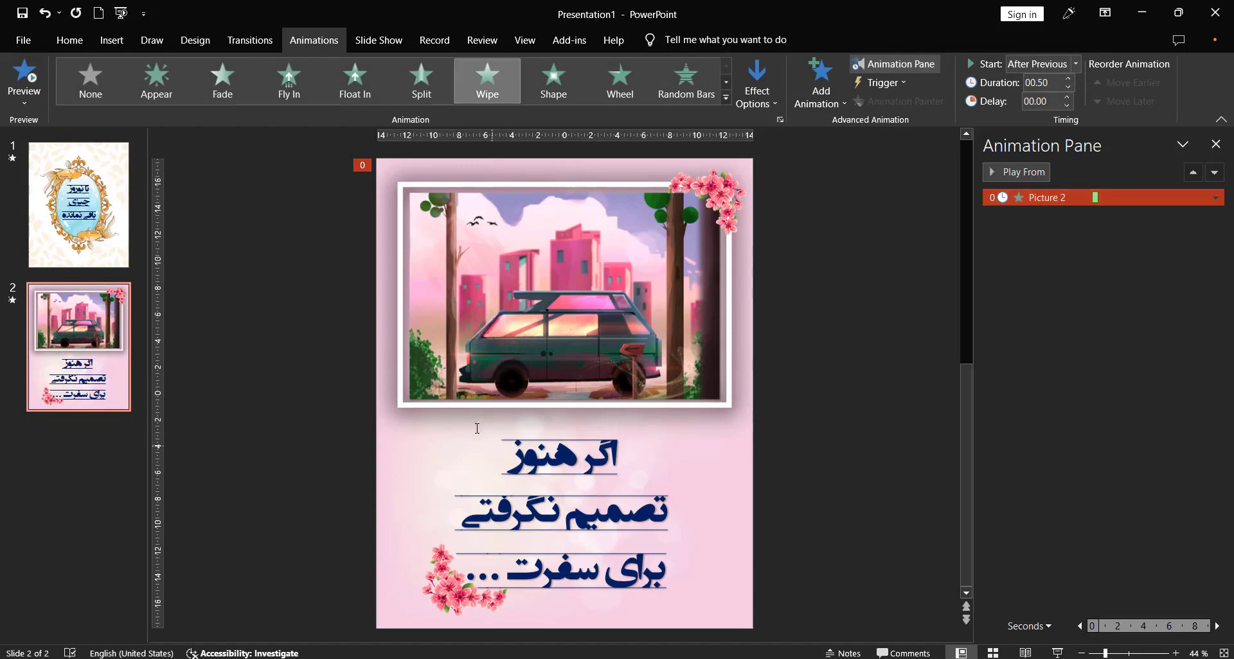
mouse_move(664, 277)
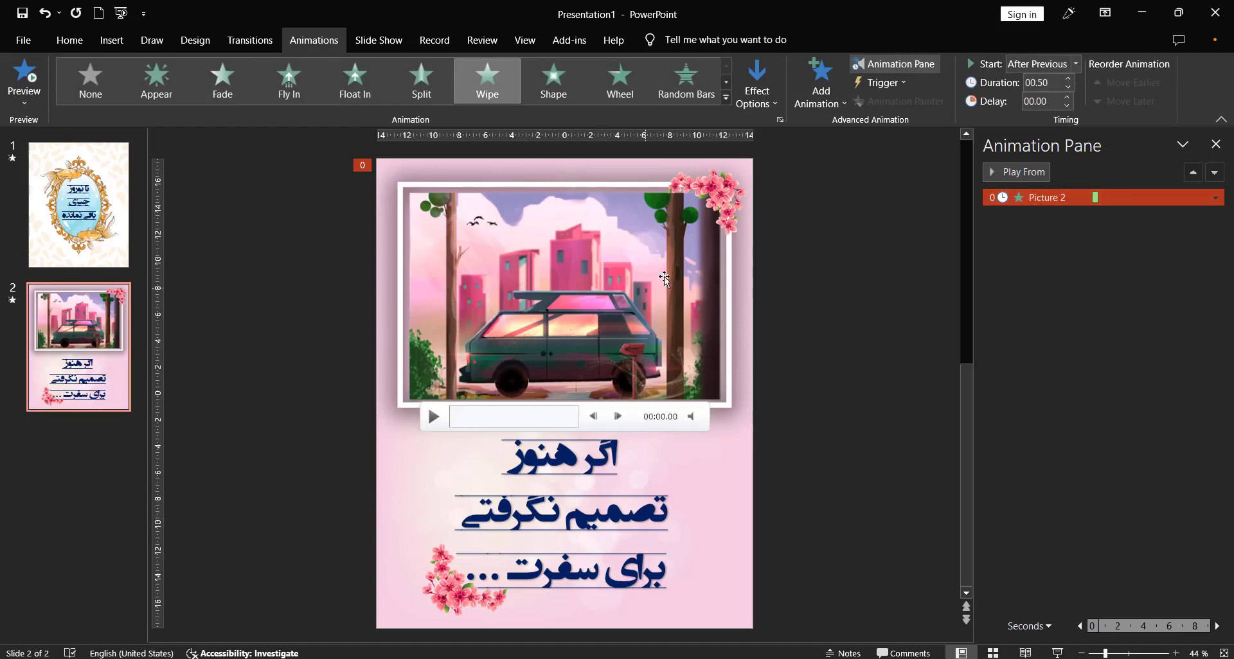
click(718, 202)
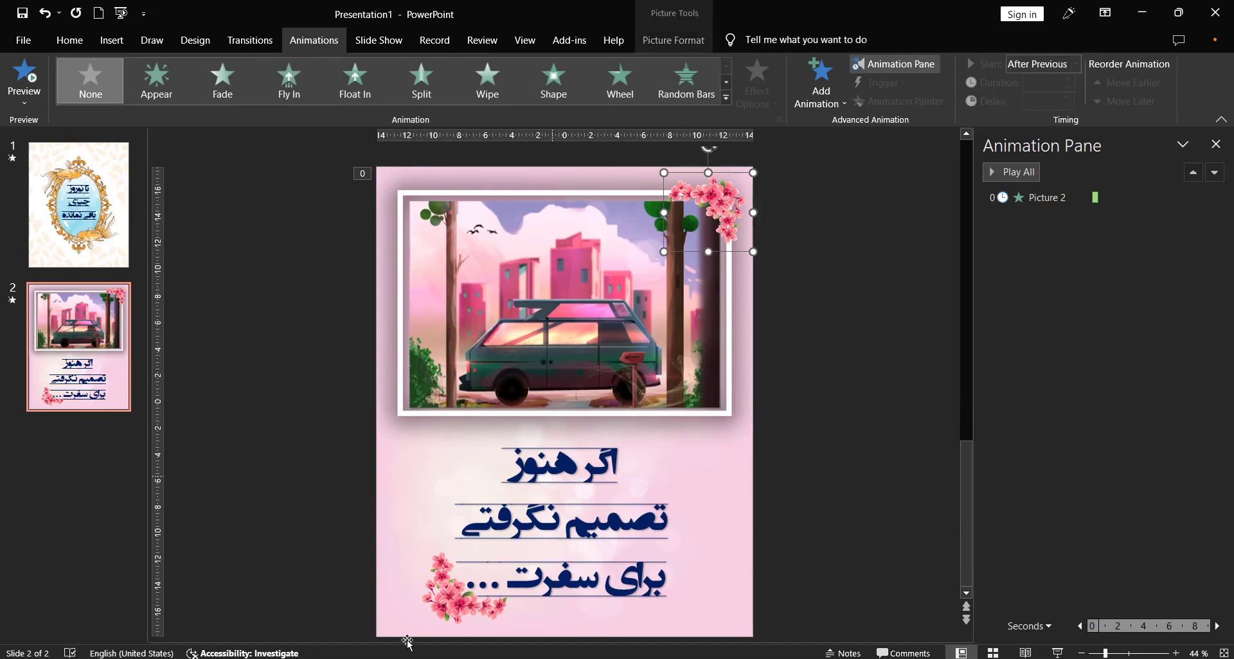
shift+click(455, 604)
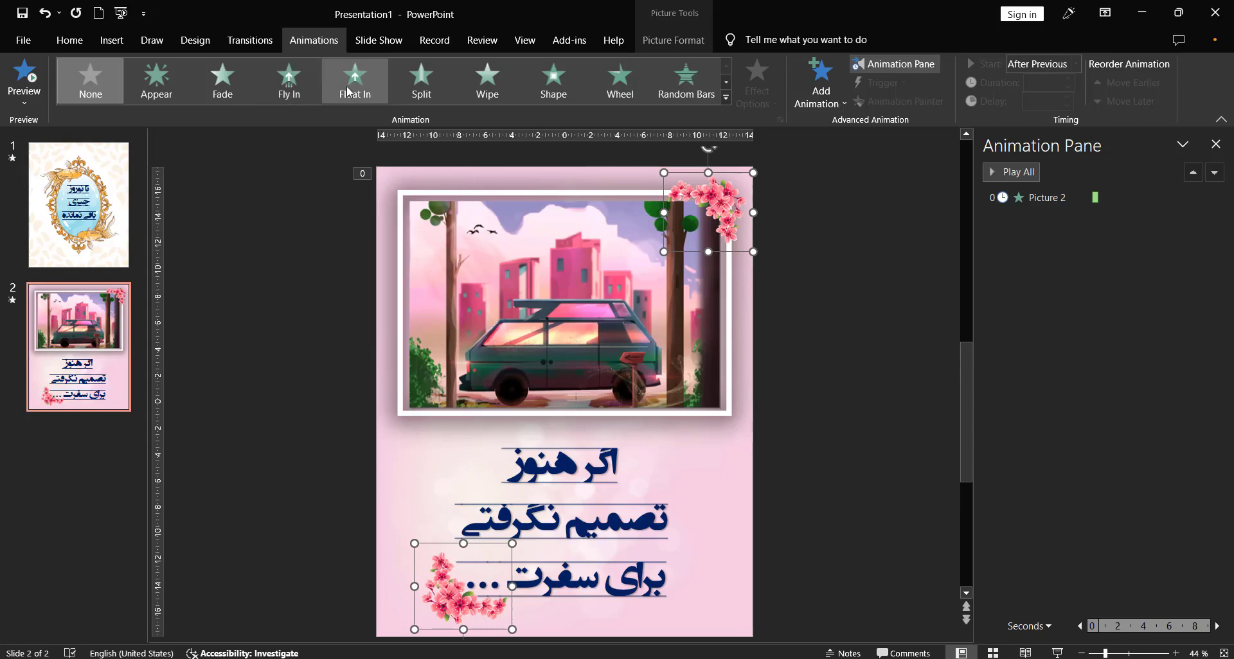
click(289, 83)
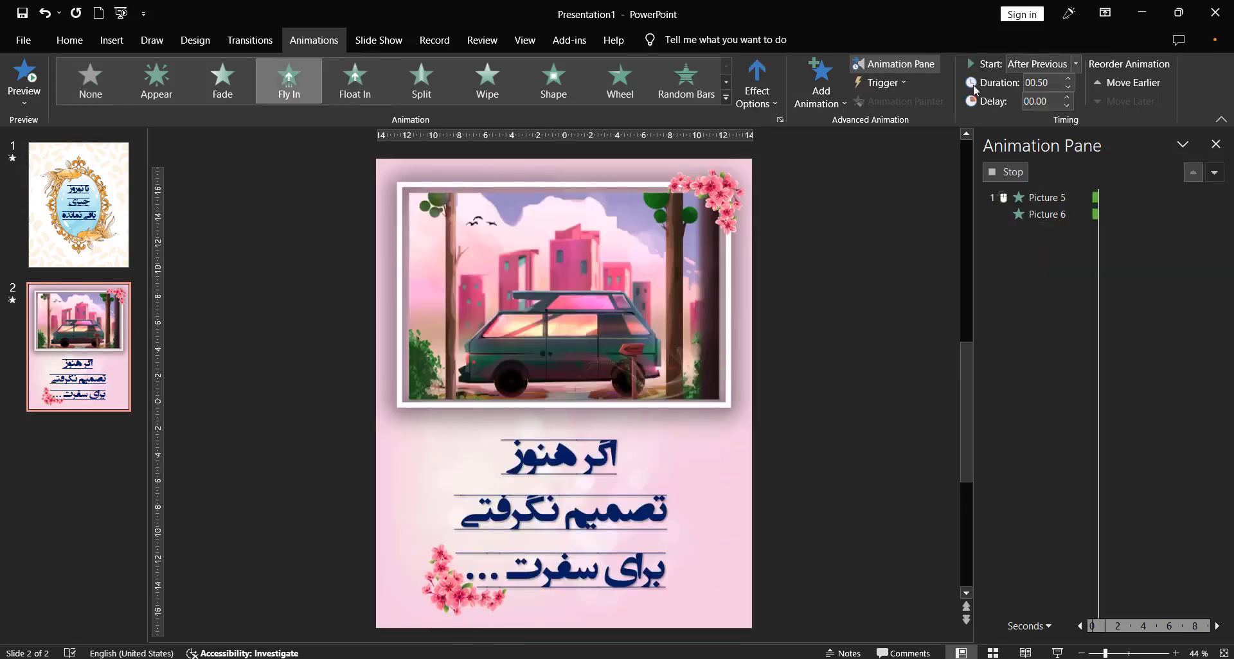
click(1016, 216)
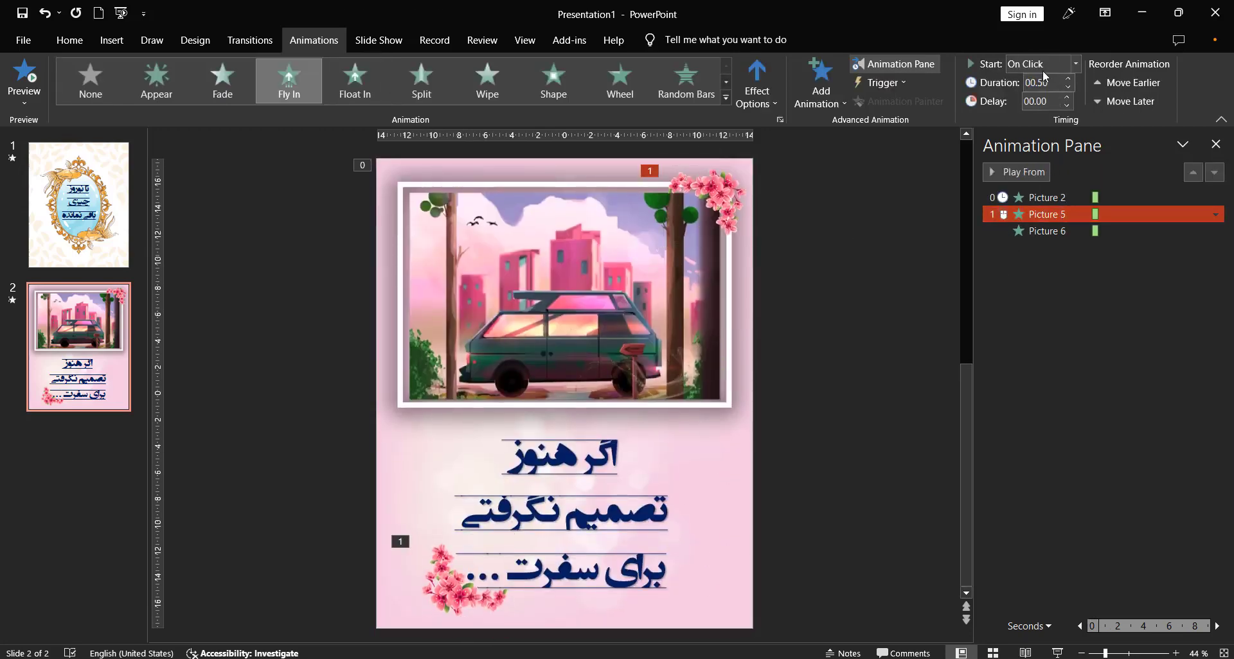
click(1046, 113)
Make the top-right flower fly in from the top and the bottom-left one from the bottom.
click(710, 207)
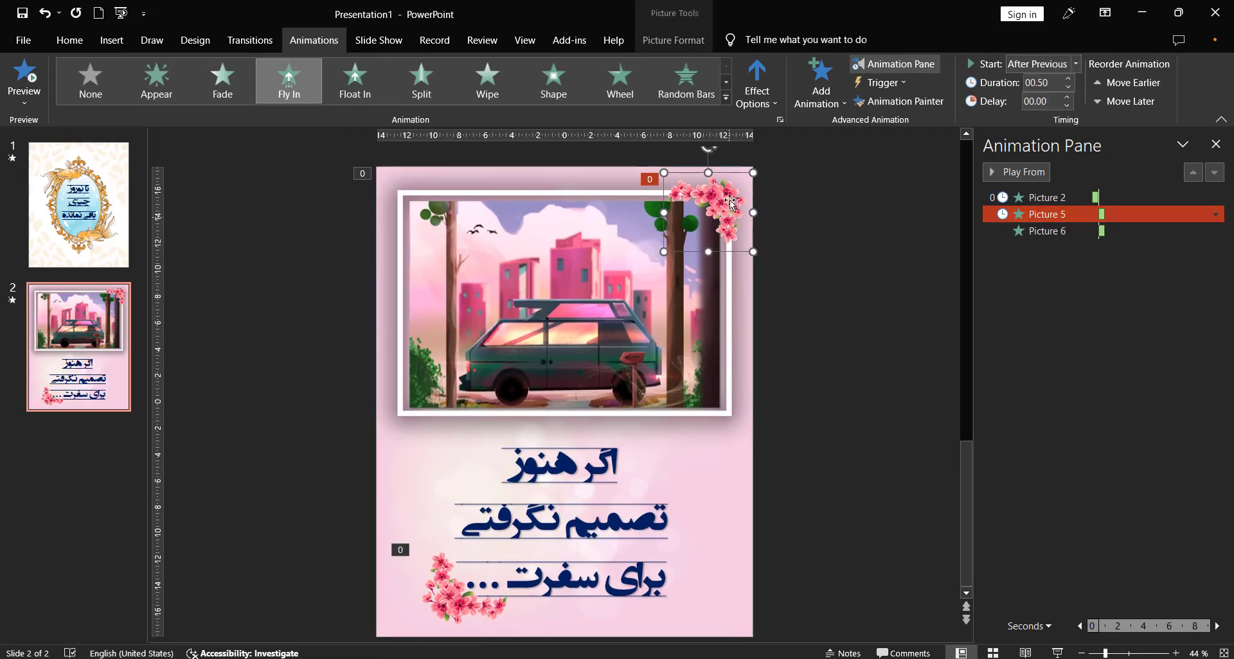
click(756, 87)
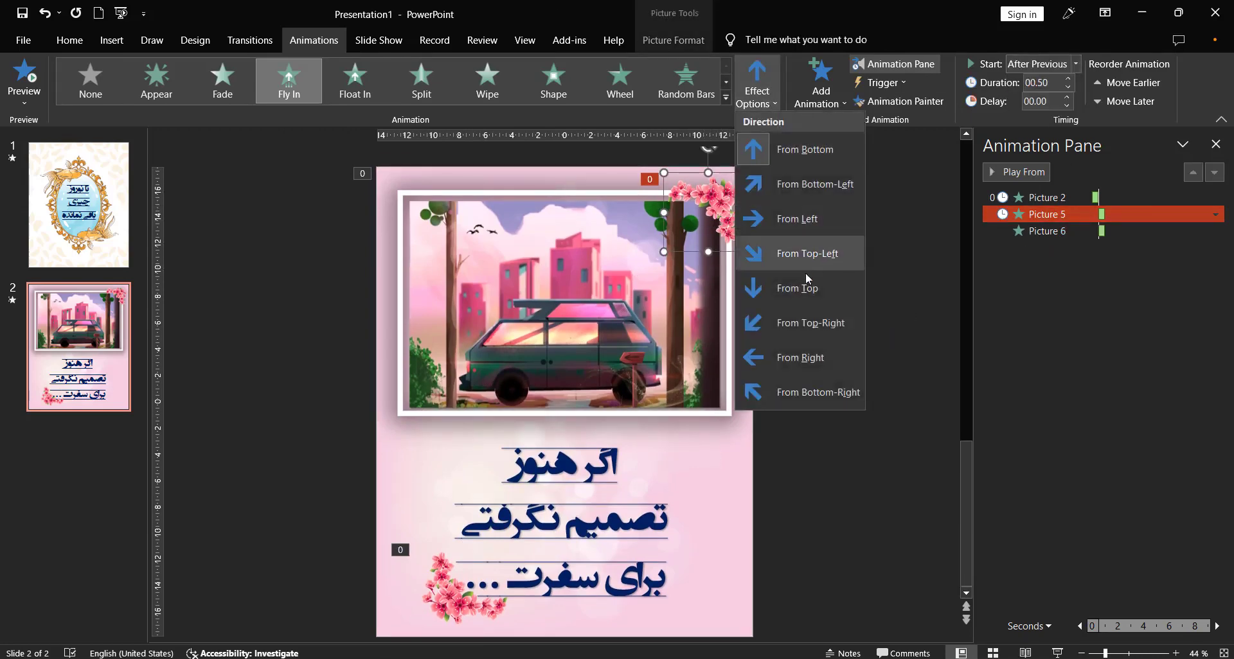
click(790, 283)
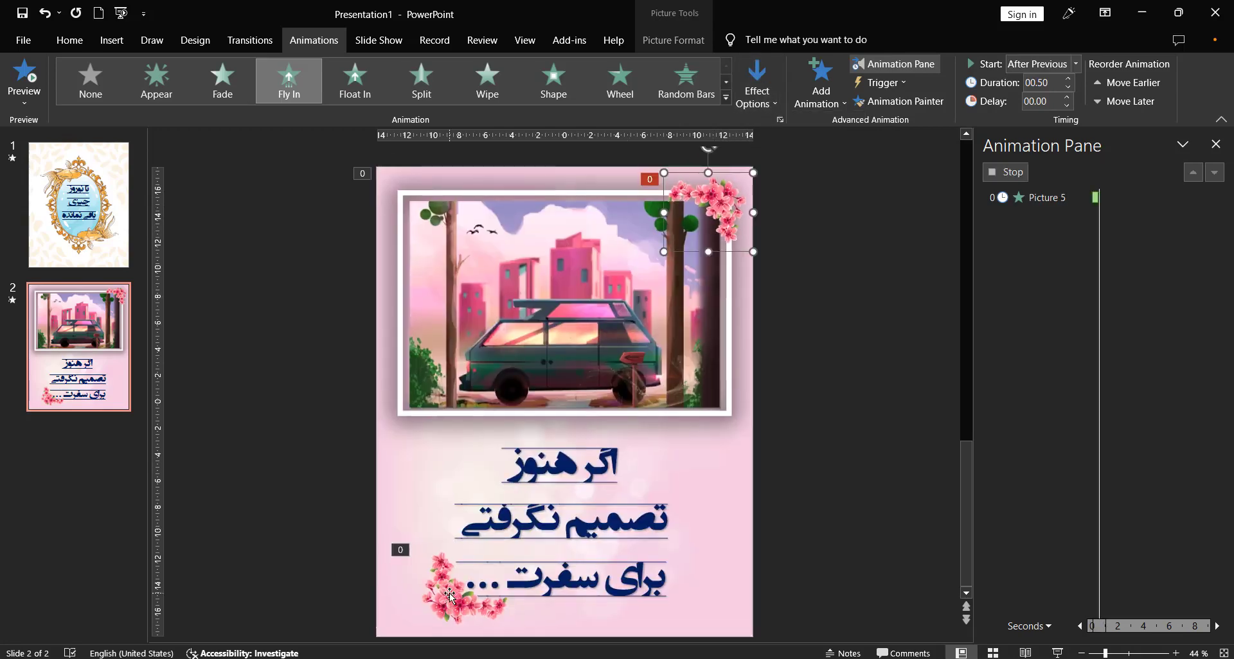
click(773, 99)
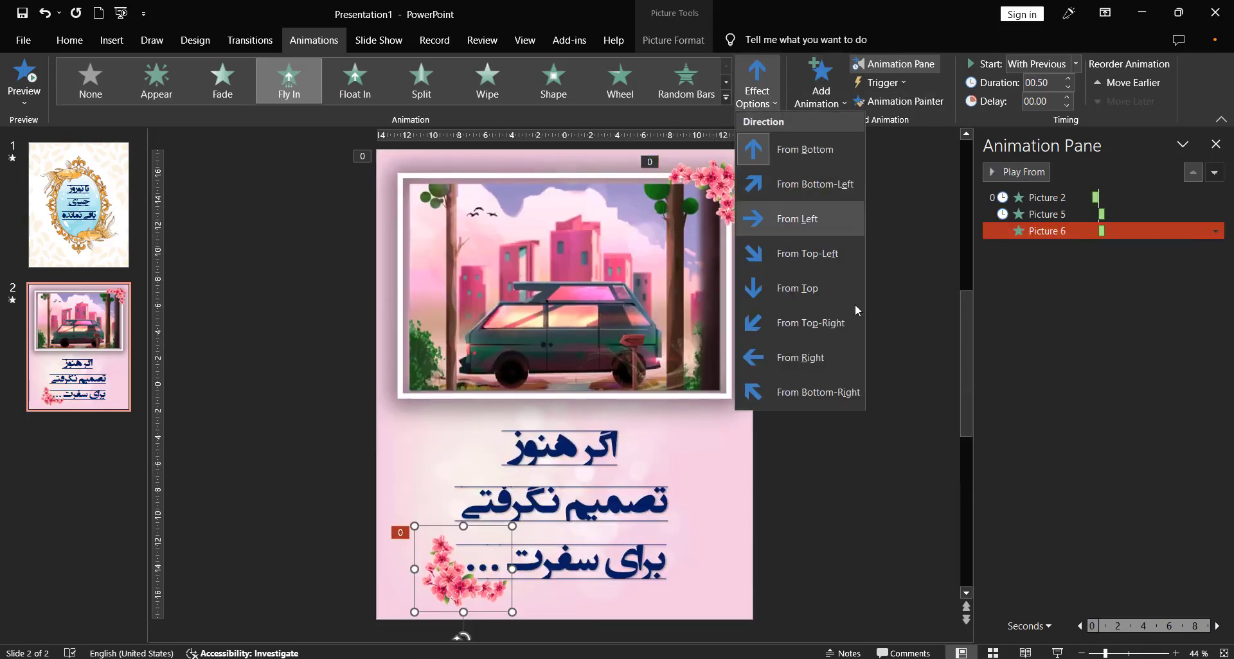
click(802, 154)
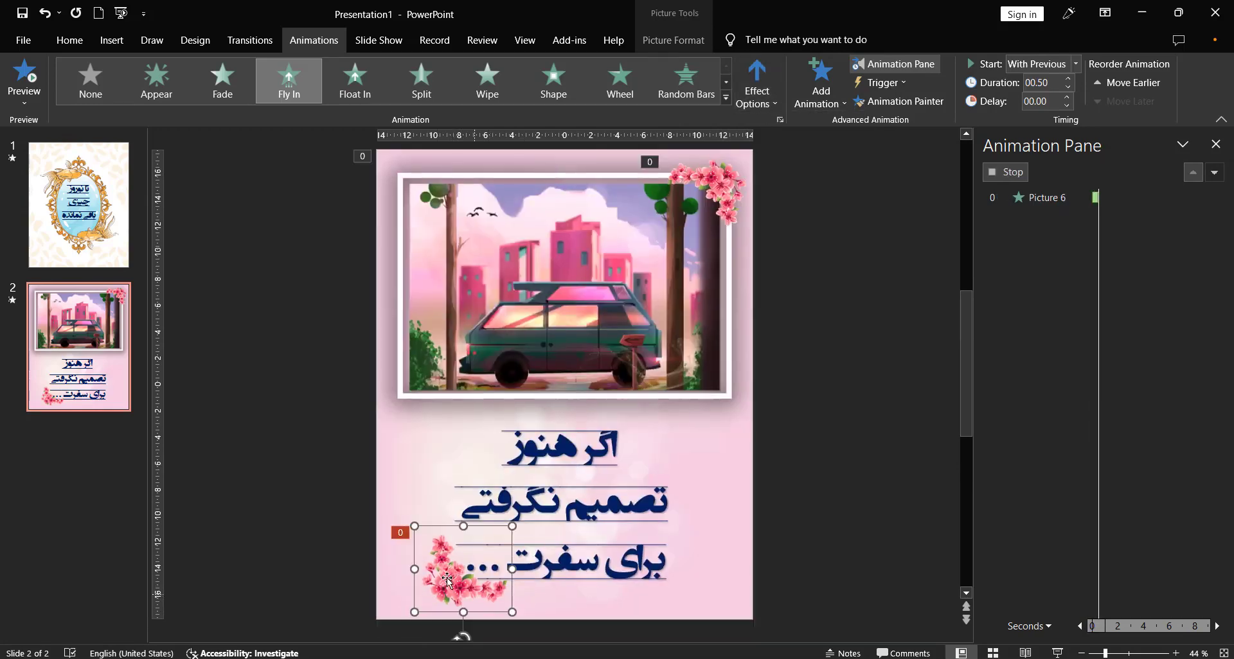
click(868, 399)
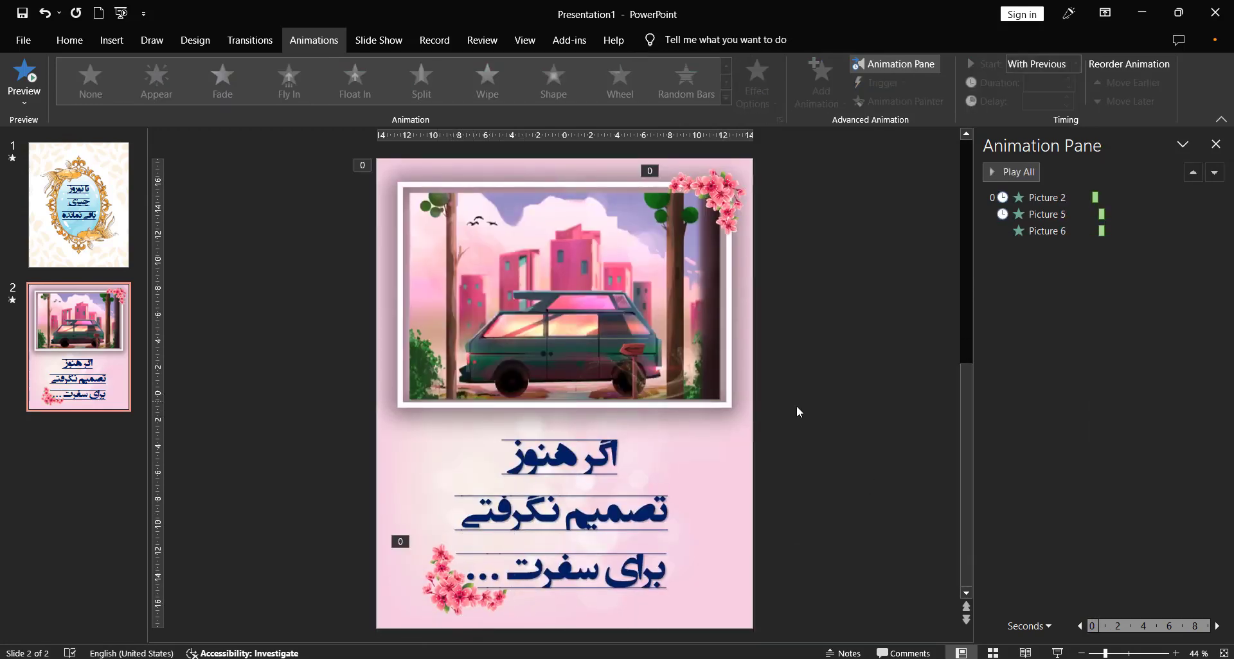
Set the car video on slide 2 to start playing Automatically.
mouse_move(633, 332)
click(532, 260)
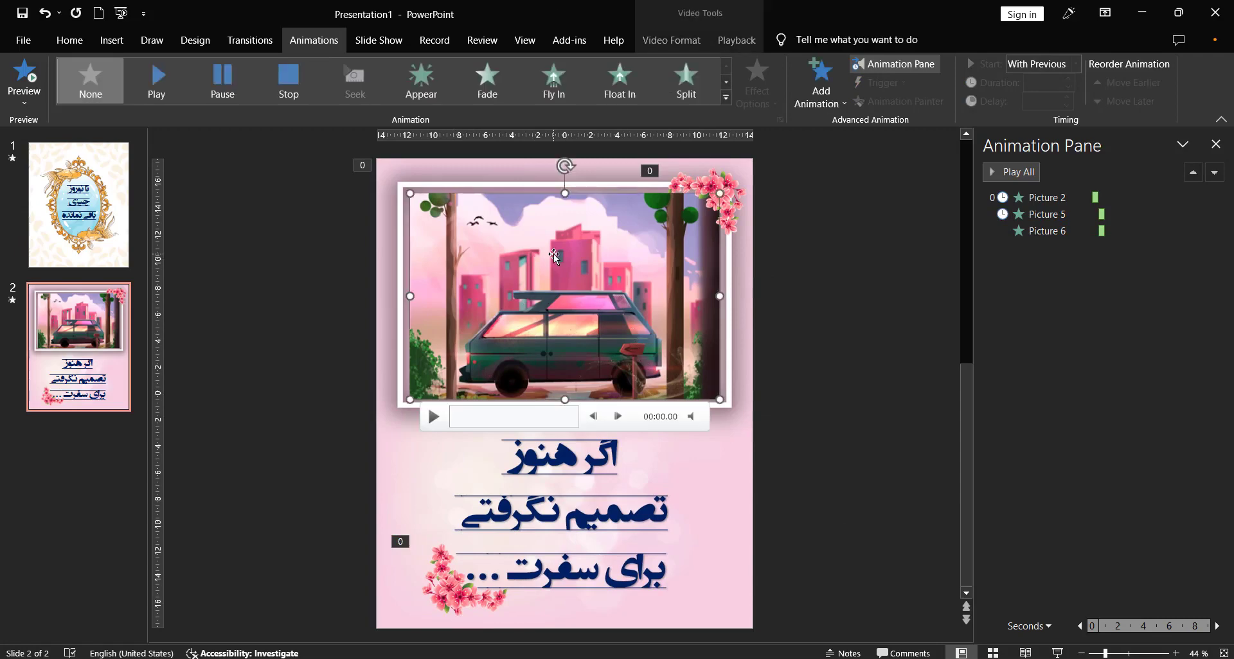
click(728, 43)
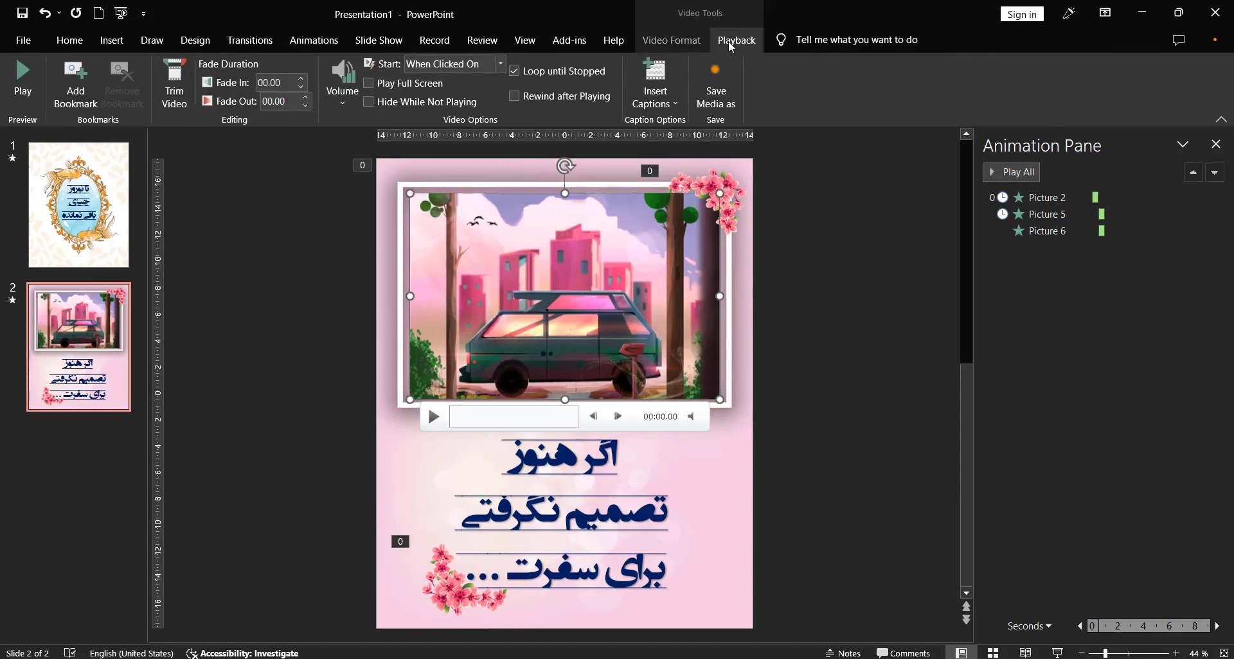
click(454, 65)
click(447, 91)
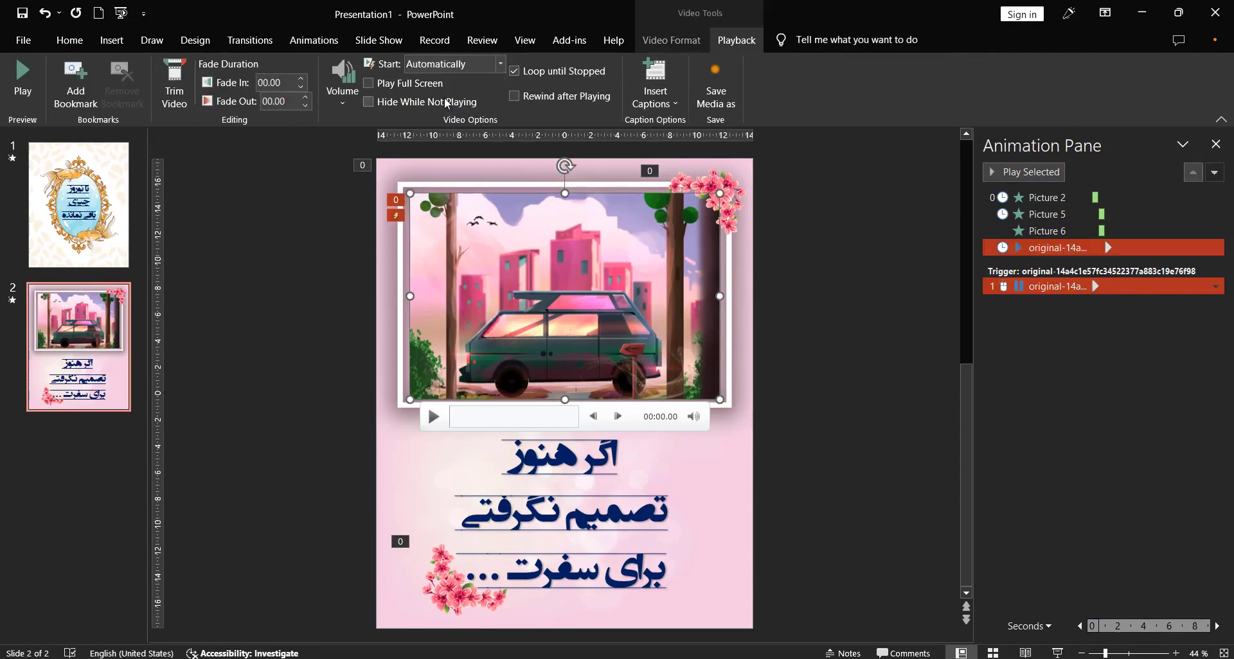
key(Tab)
click(77, 41)
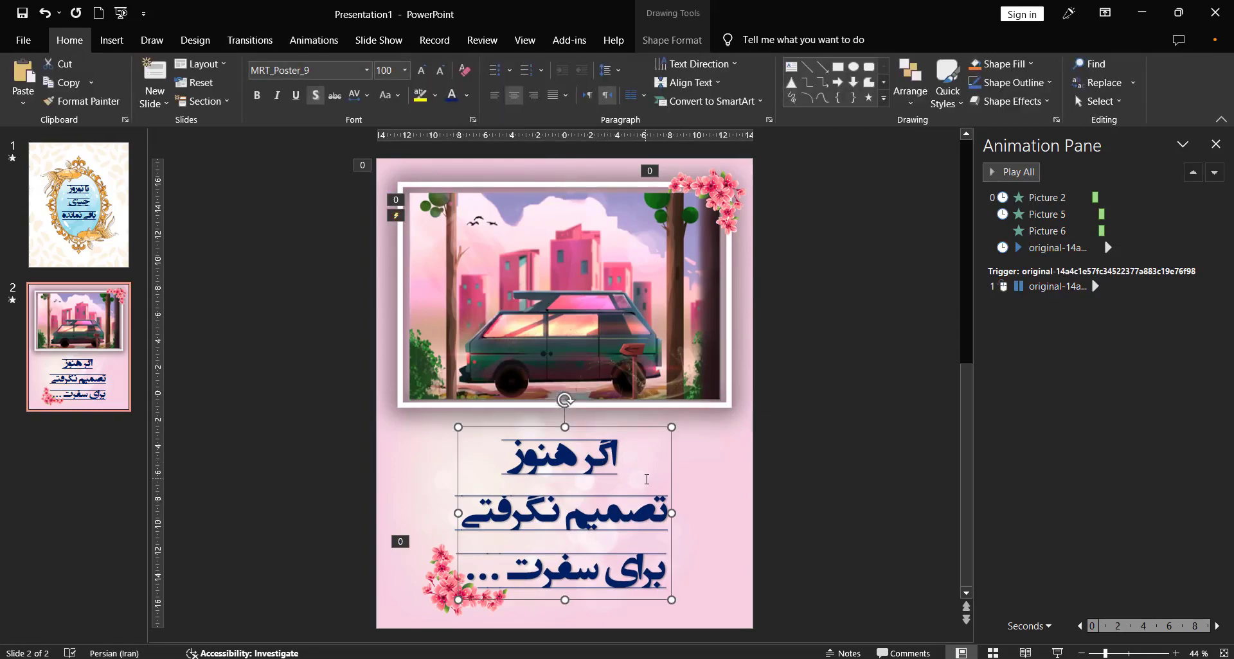
Give the Persian text block a Fly In entrance that starts With Previous.
click(315, 41)
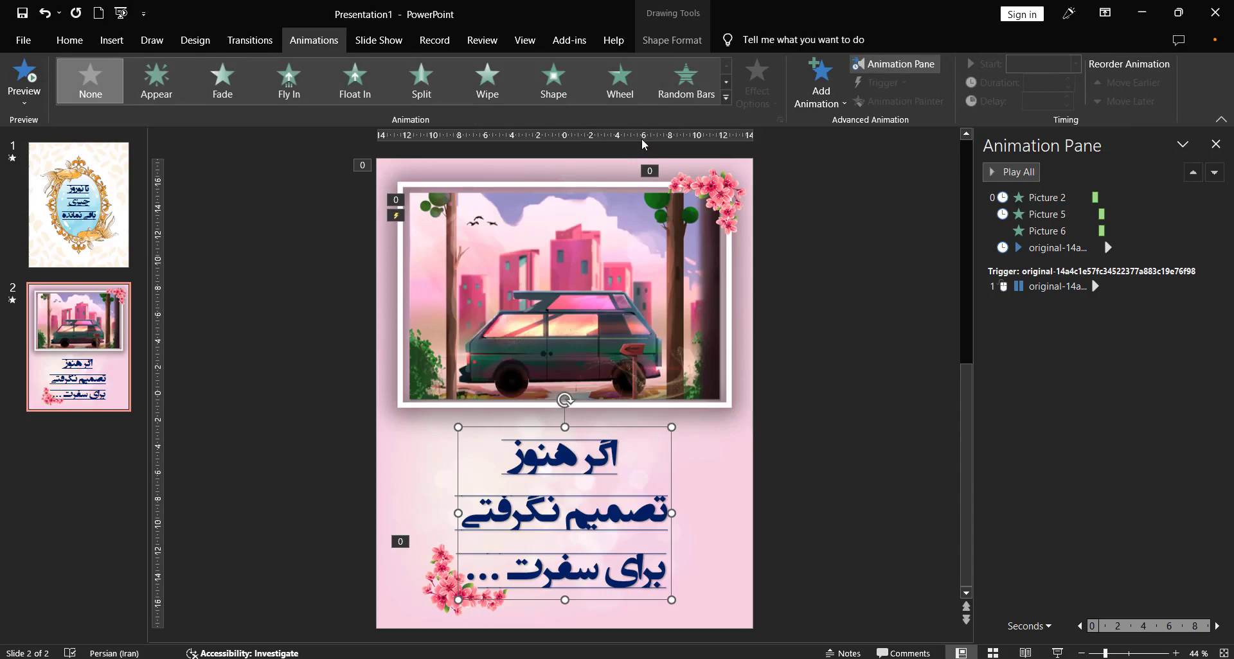
click(288, 90)
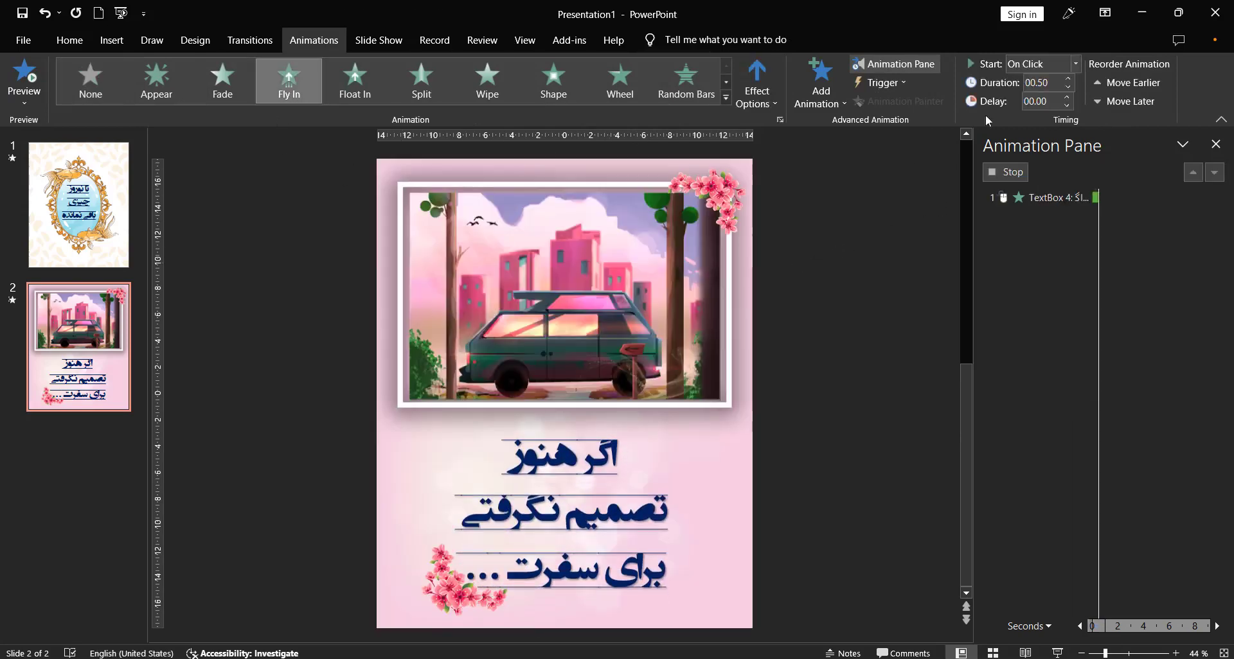
click(1017, 68)
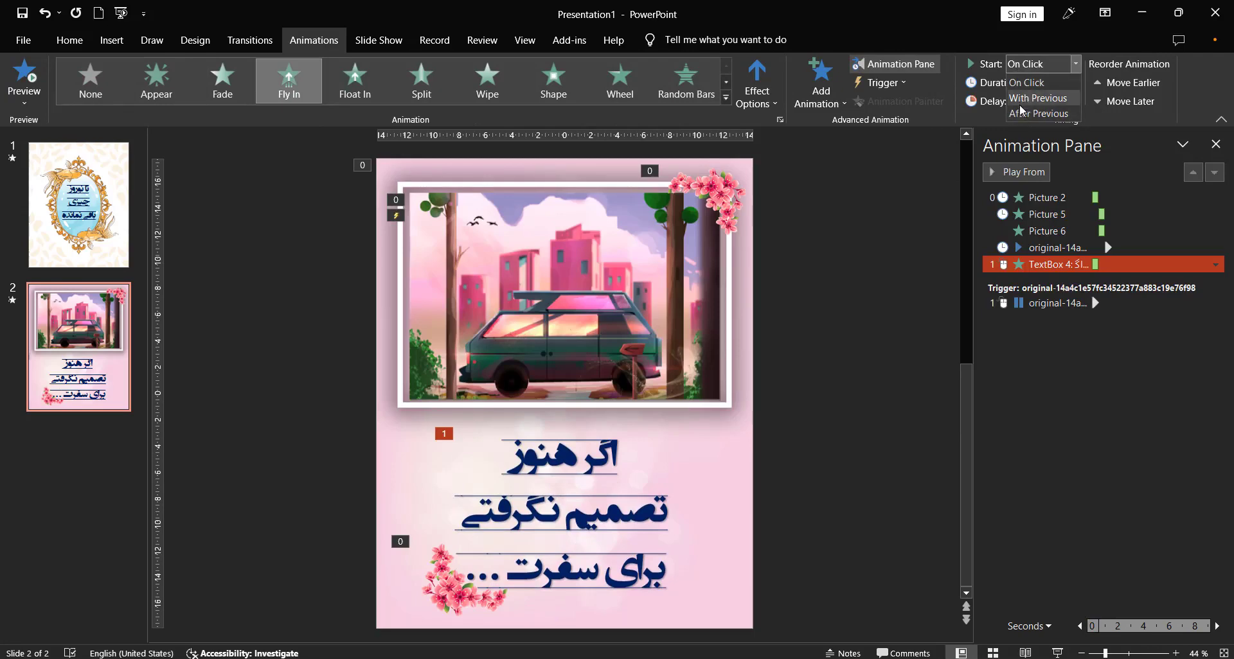
click(1027, 98)
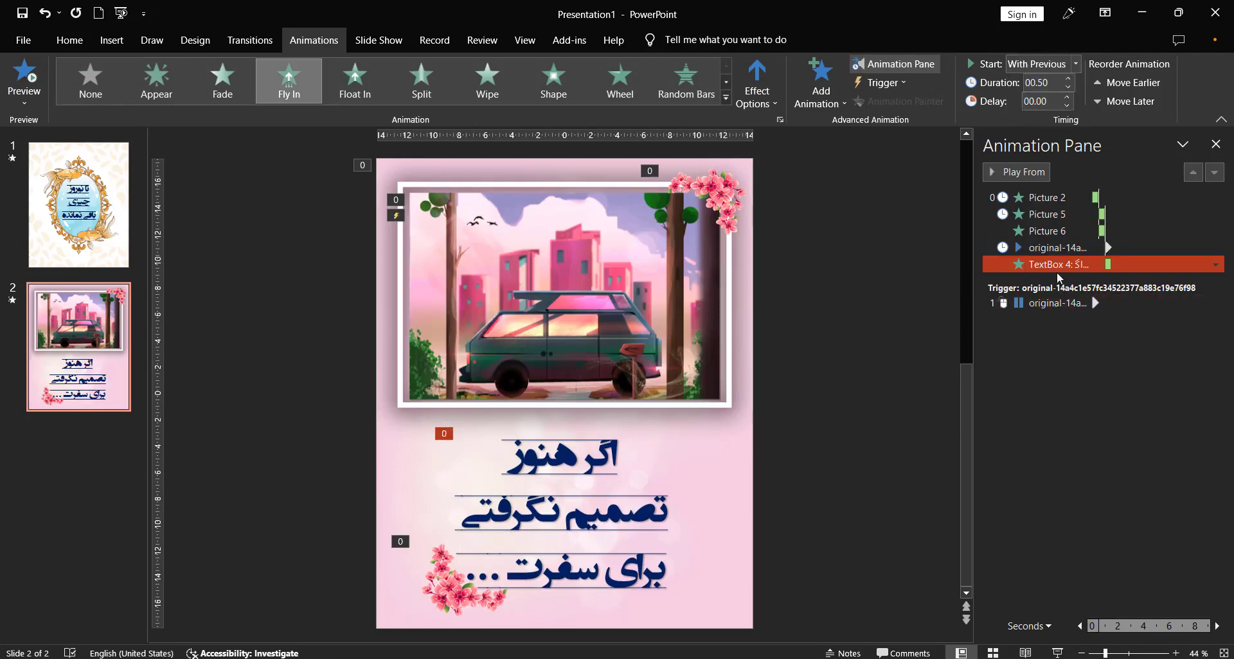
mouse_move(634, 264)
click(562, 516)
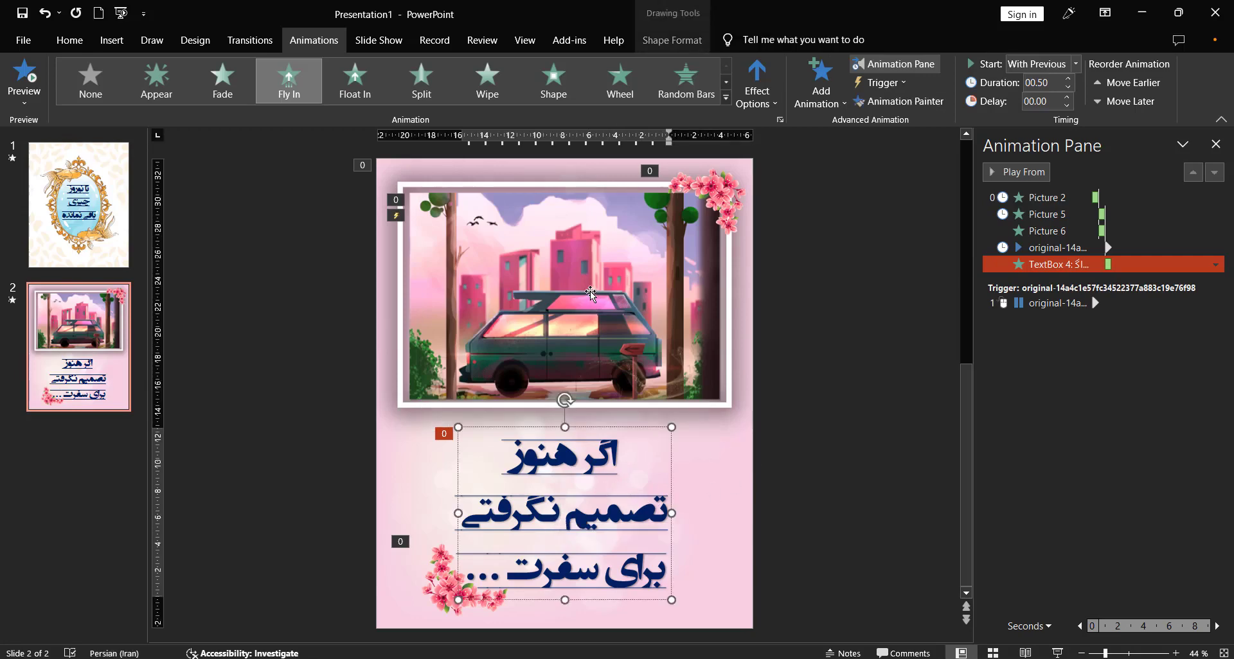
click(602, 246)
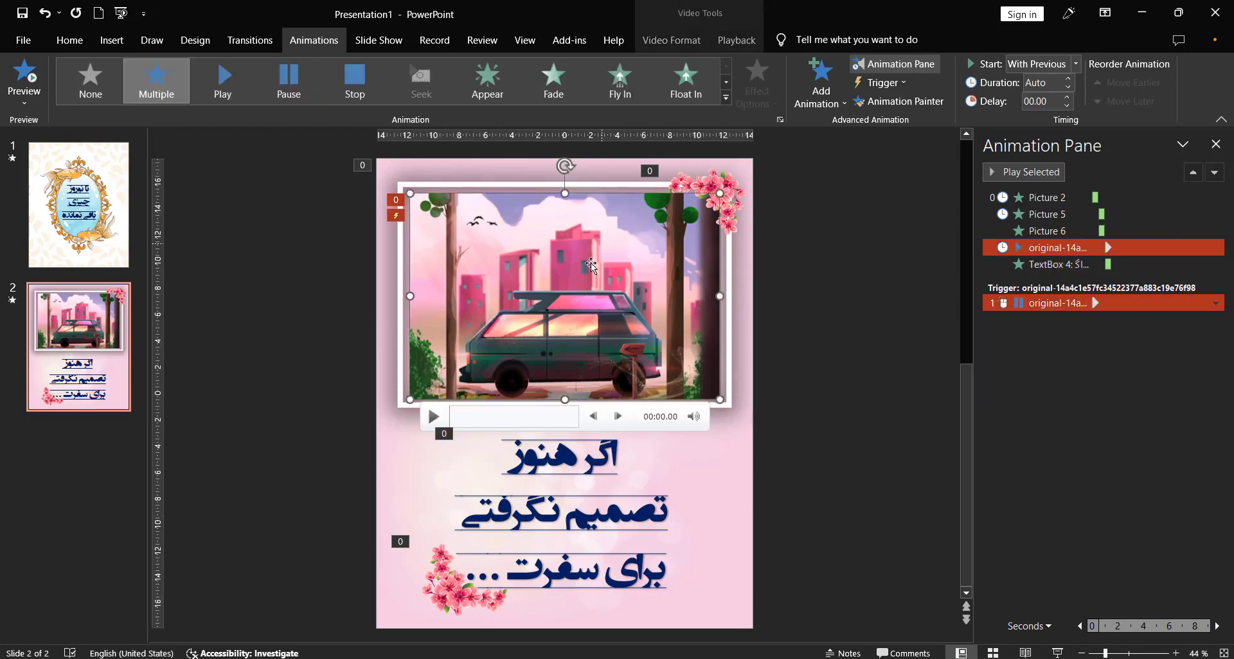
click(525, 509)
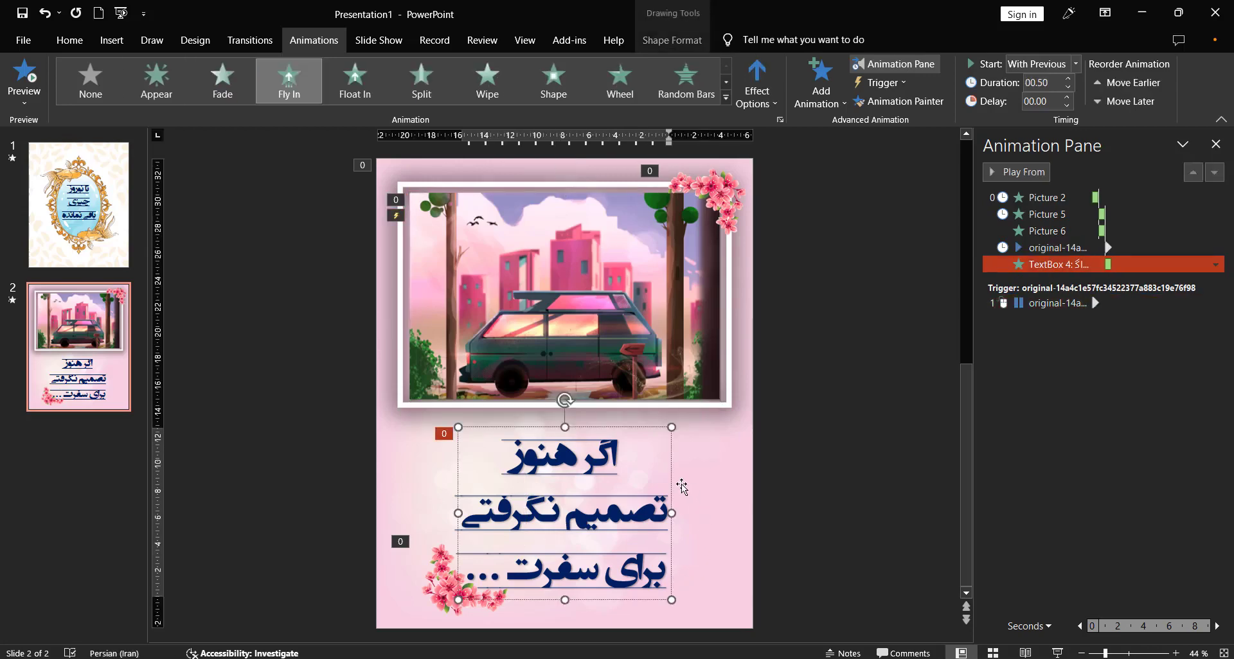
click(615, 274)
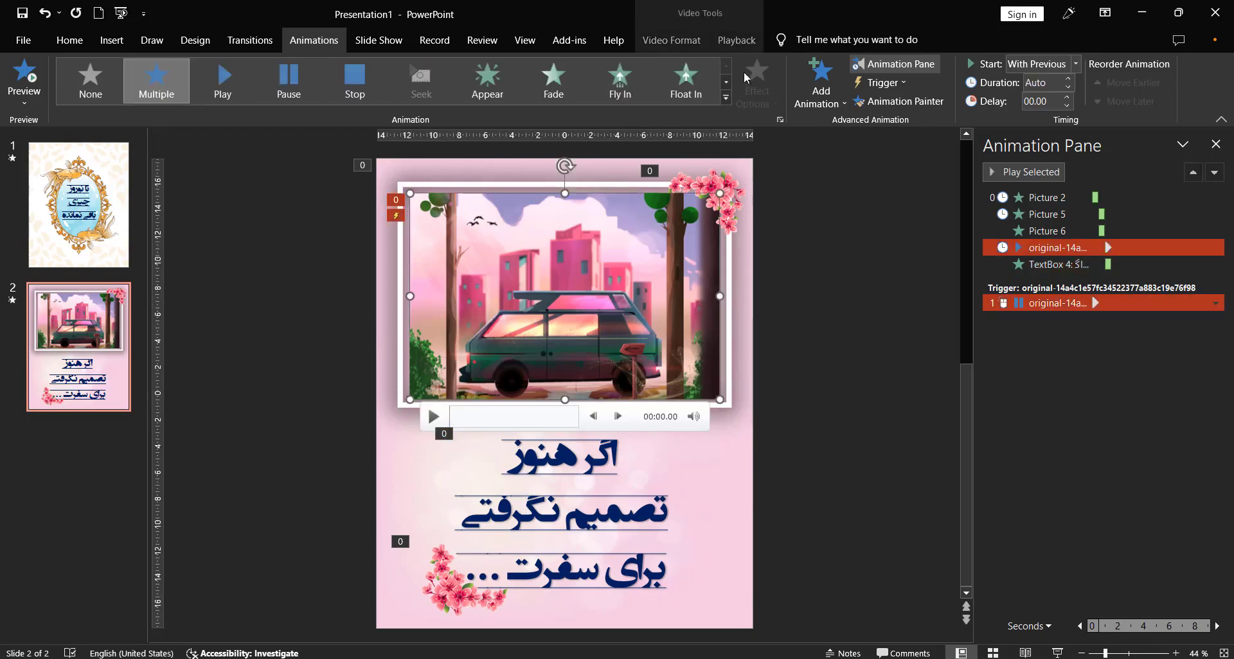
click(736, 40)
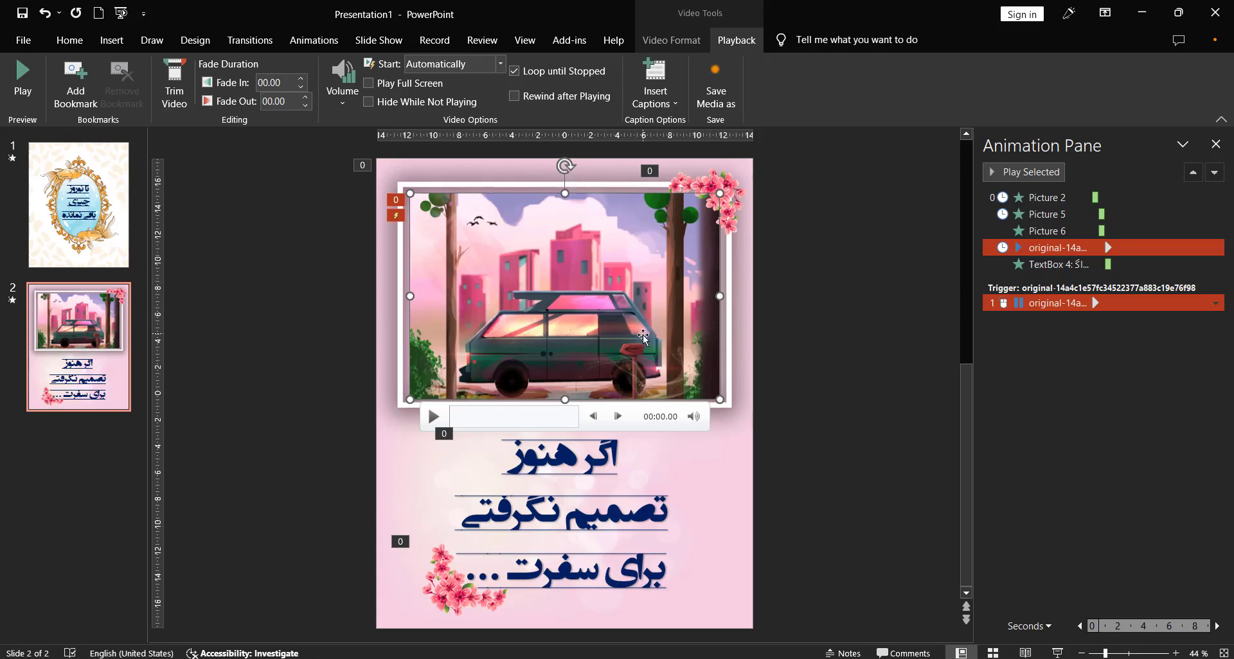
click(834, 384)
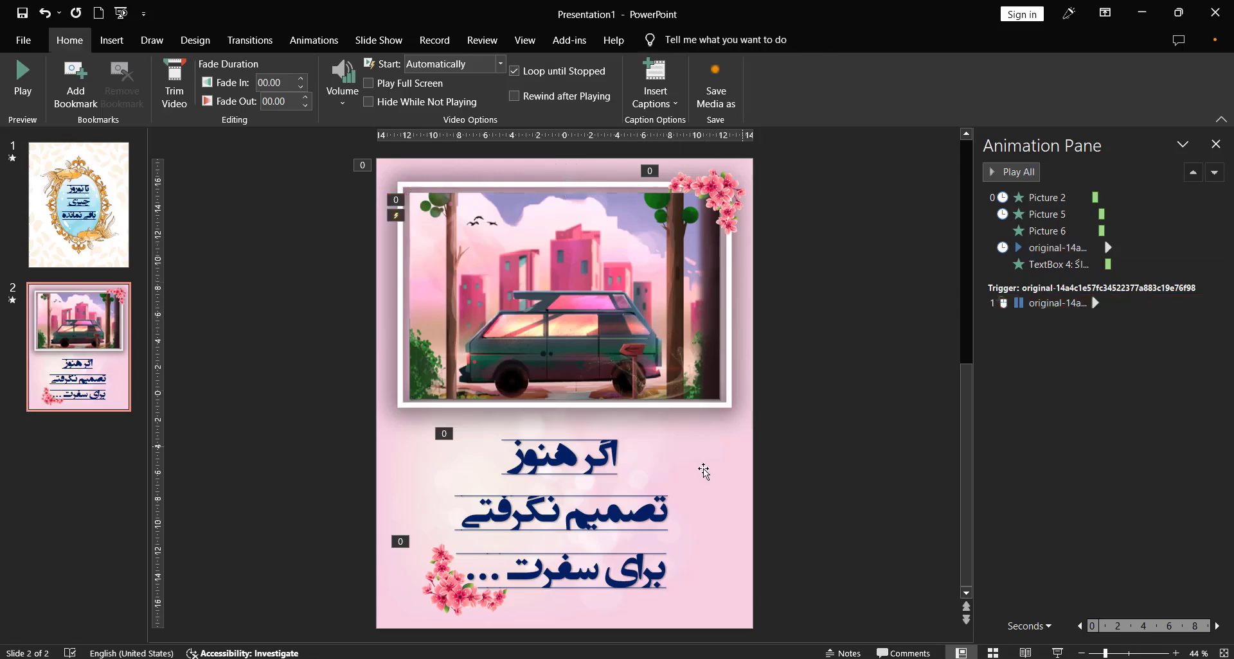
click(583, 456)
click(670, 488)
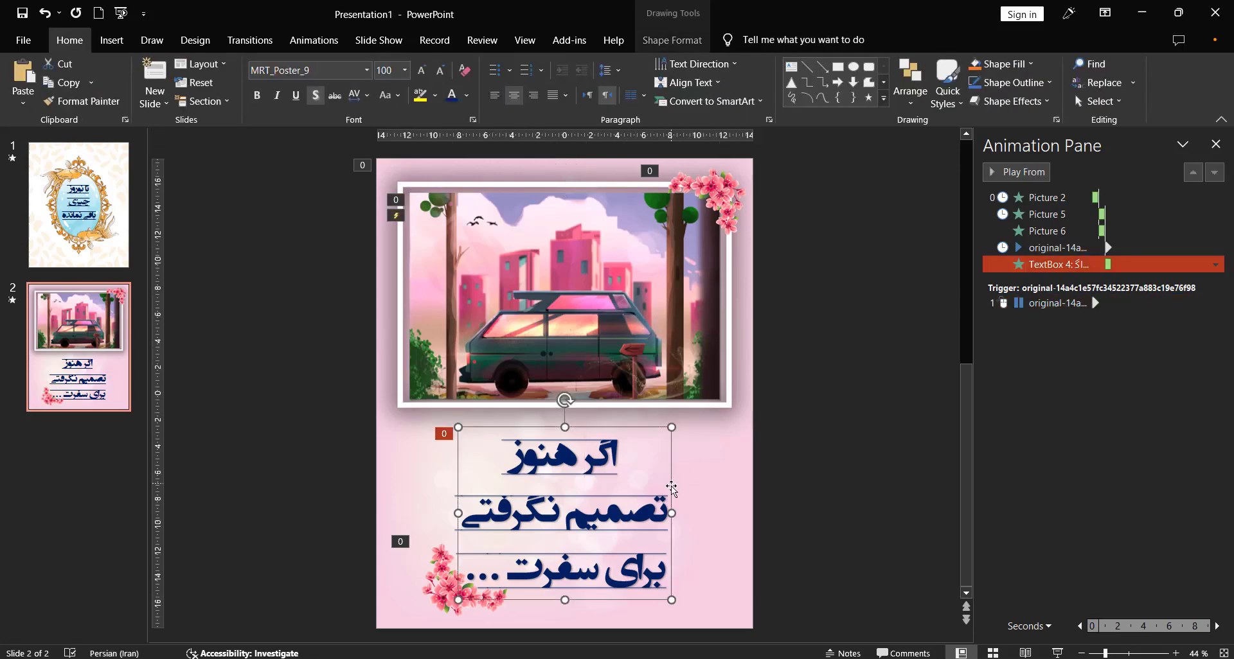
In the text's Fly In effect options, set a 0.22-second bounce end and animate by word.
click(1215, 266)
click(1176, 341)
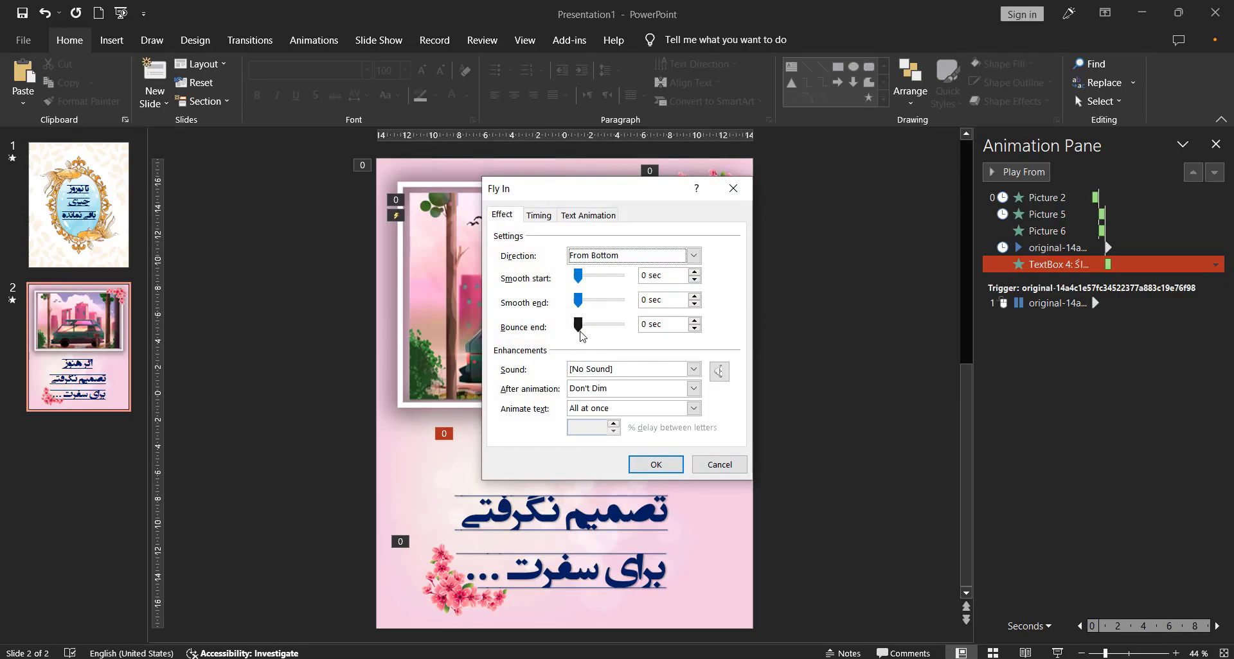
drag(553, 192, 695, 171)
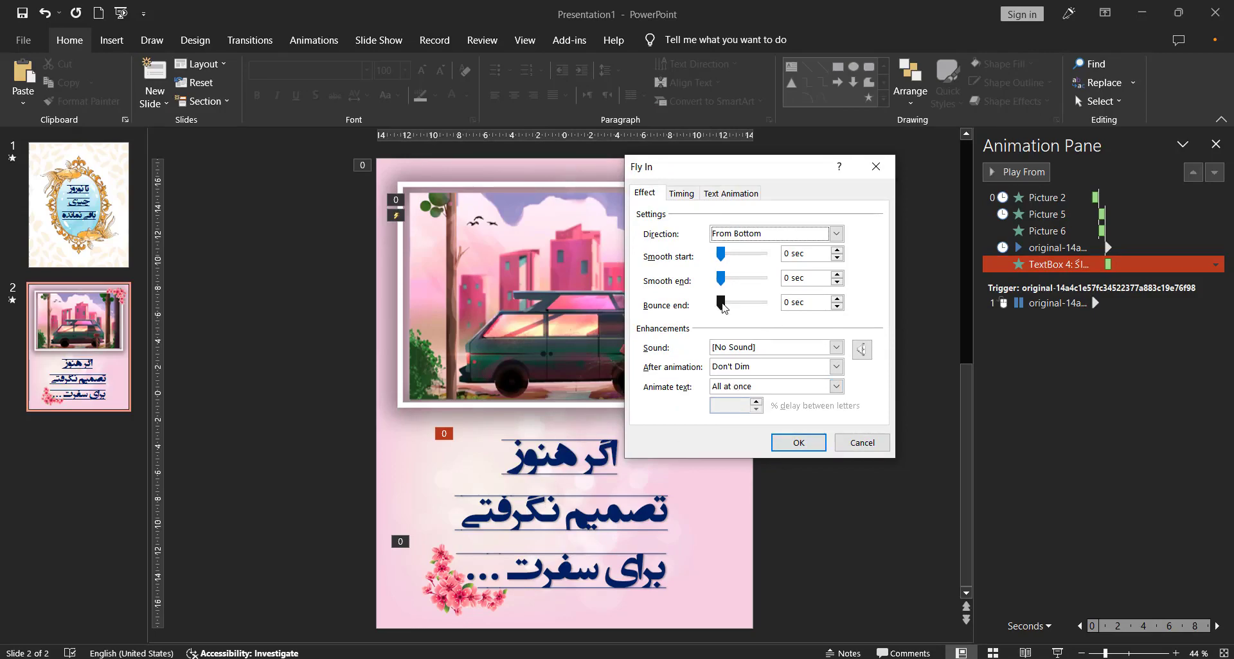
drag(722, 307, 743, 310)
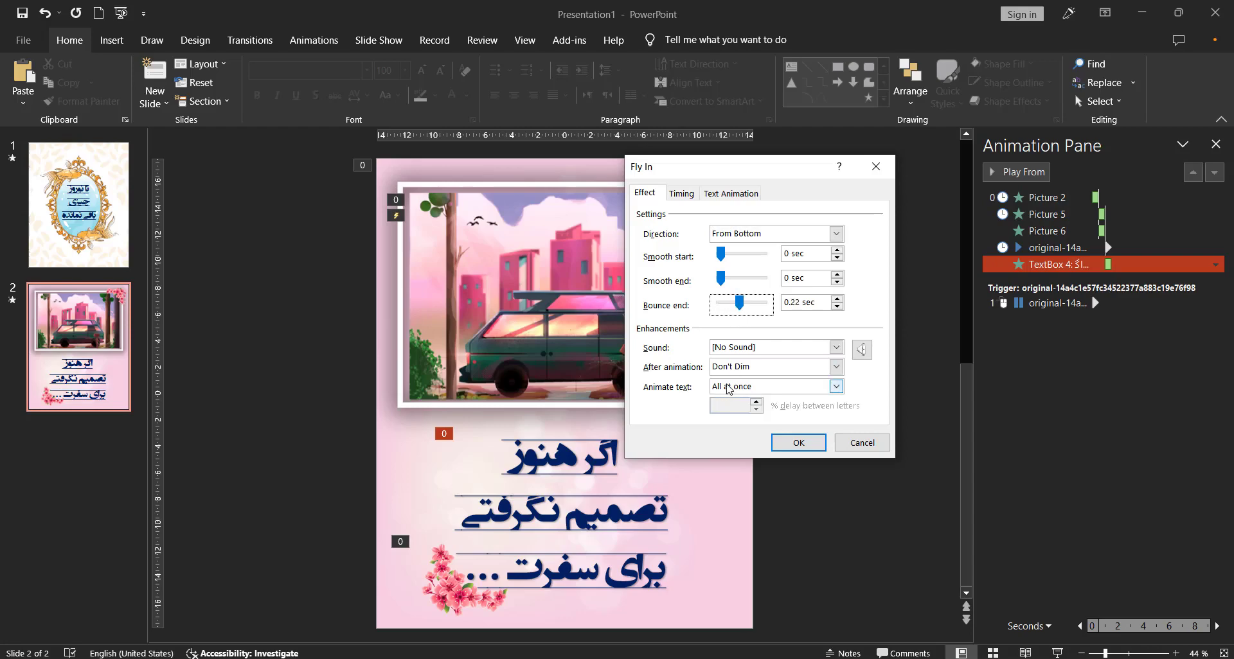
click(729, 389)
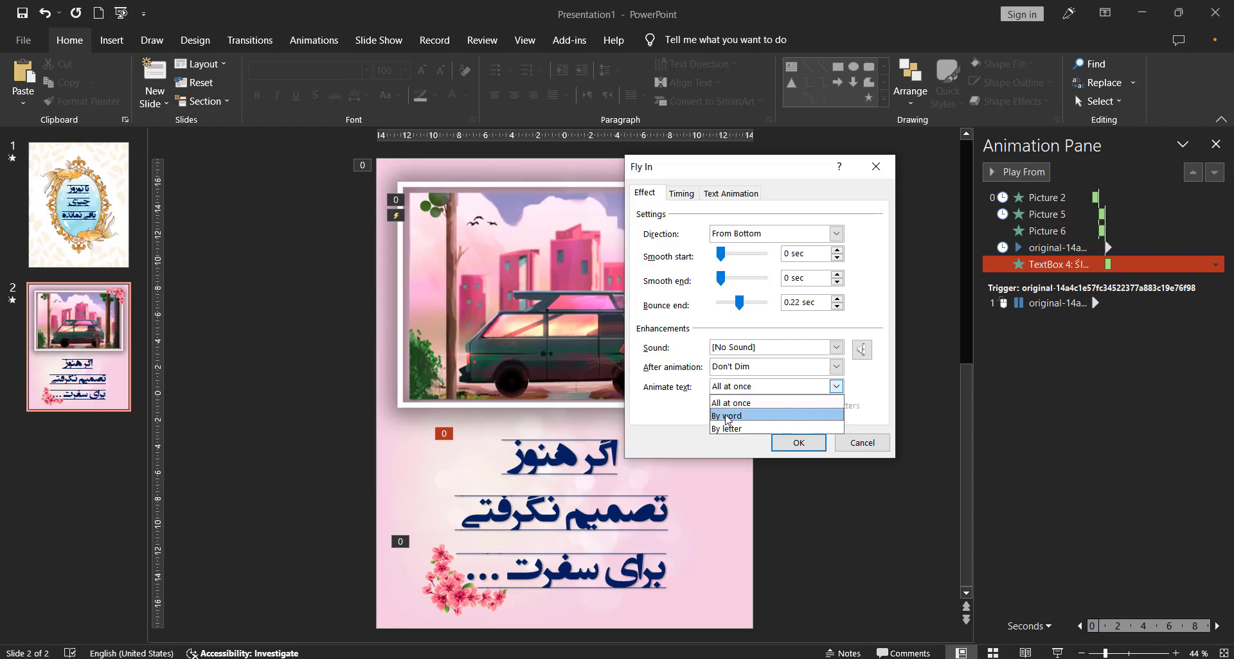
click(726, 416)
click(756, 410)
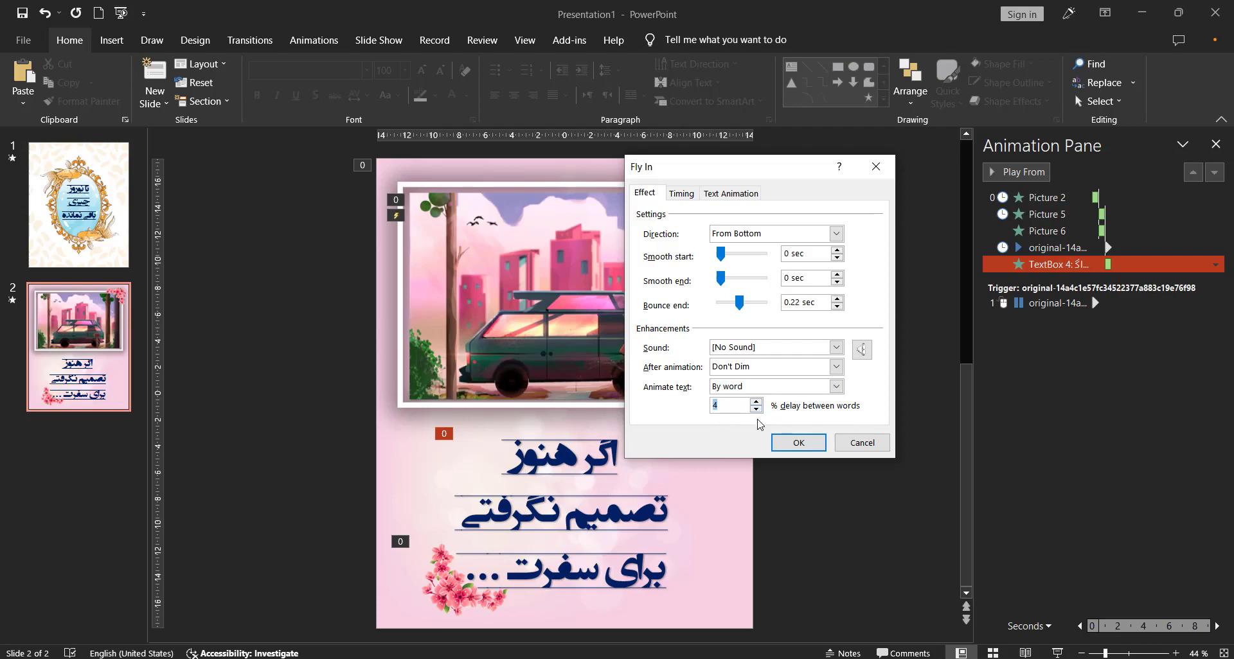
click(796, 443)
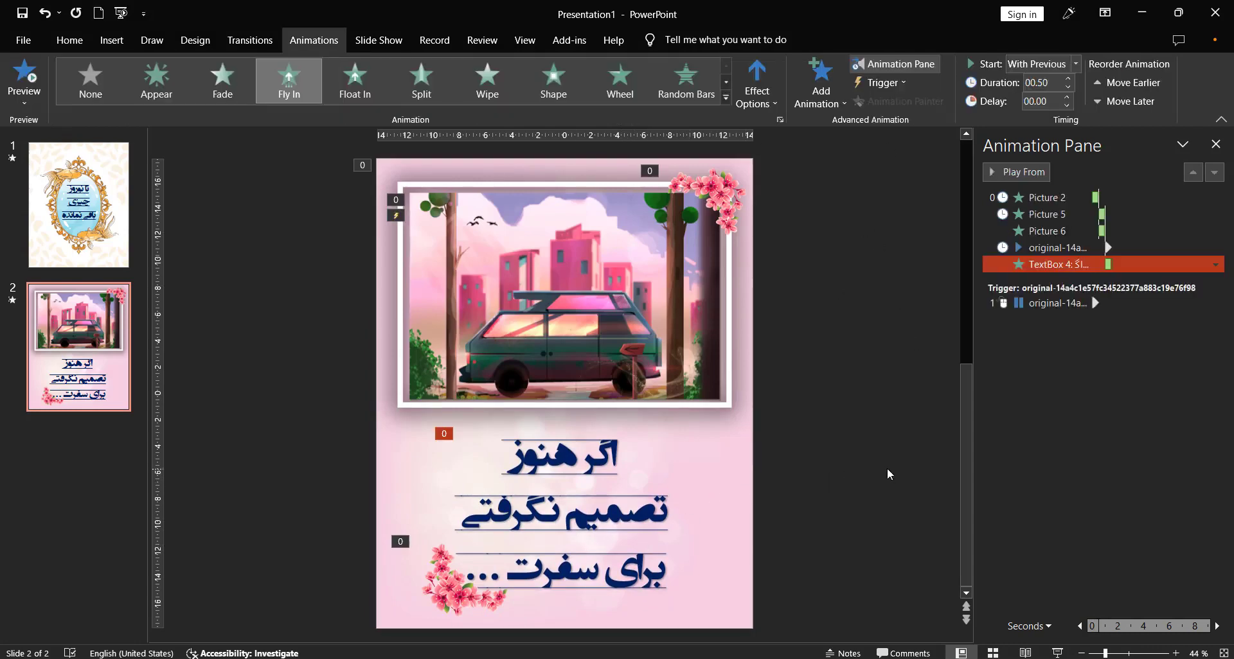
Make the text fly in by paragraph with a 0.75-second delay.
click(756, 90)
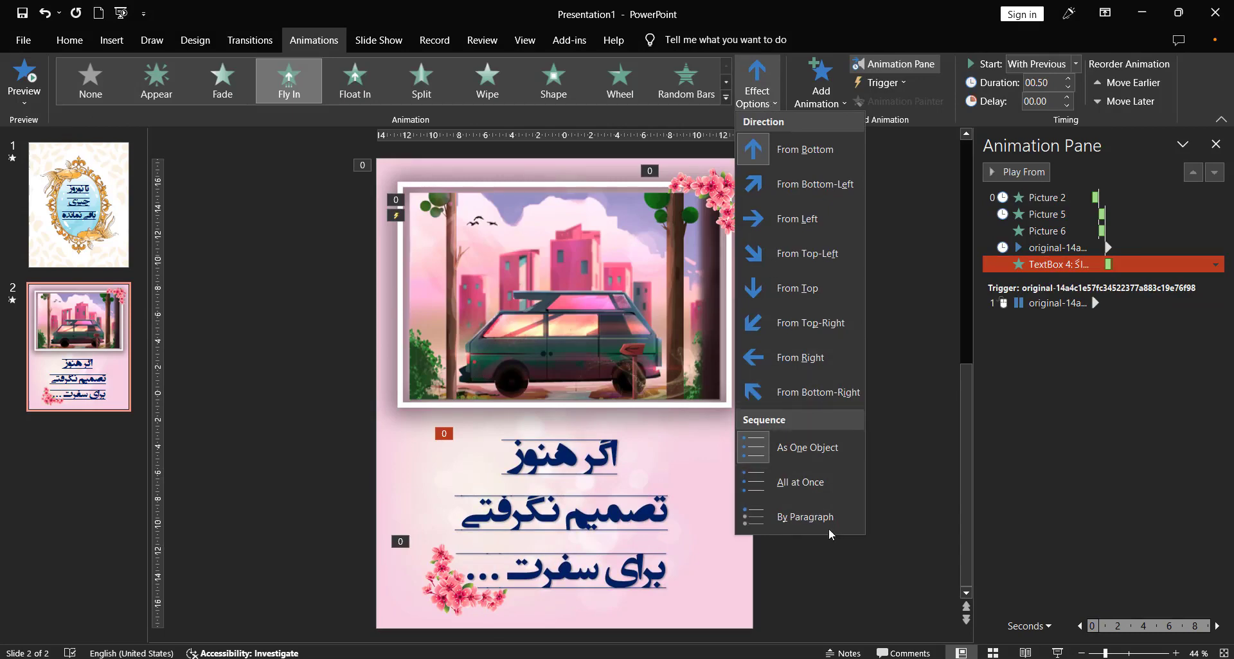
click(780, 518)
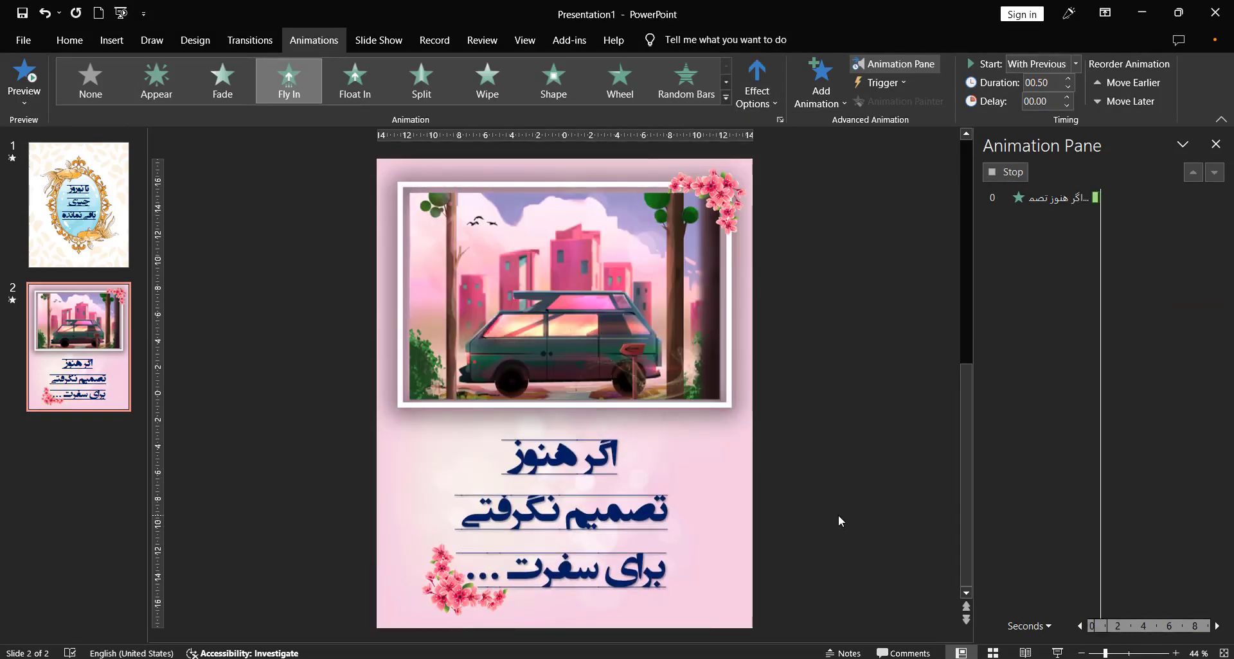
click(1077, 263)
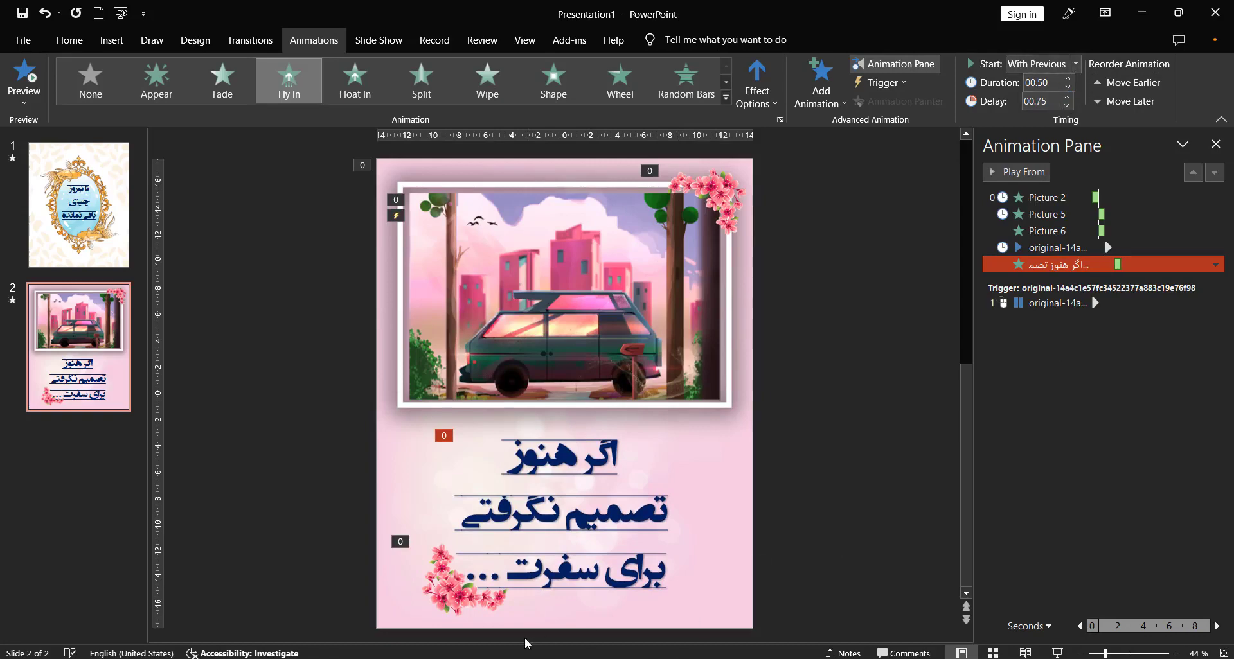
click(836, 358)
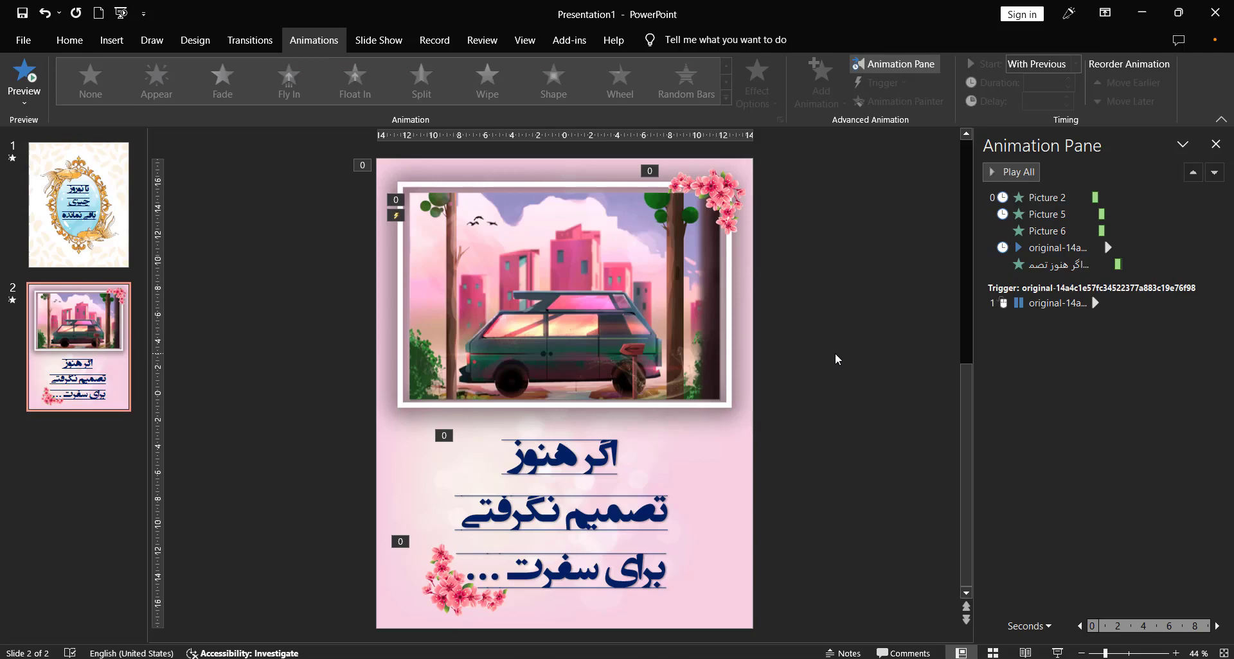
Go to Travel_Motion slide 3, select its video, then switch to the Freepik Nowruz browser page.
mouse_move(498, 651)
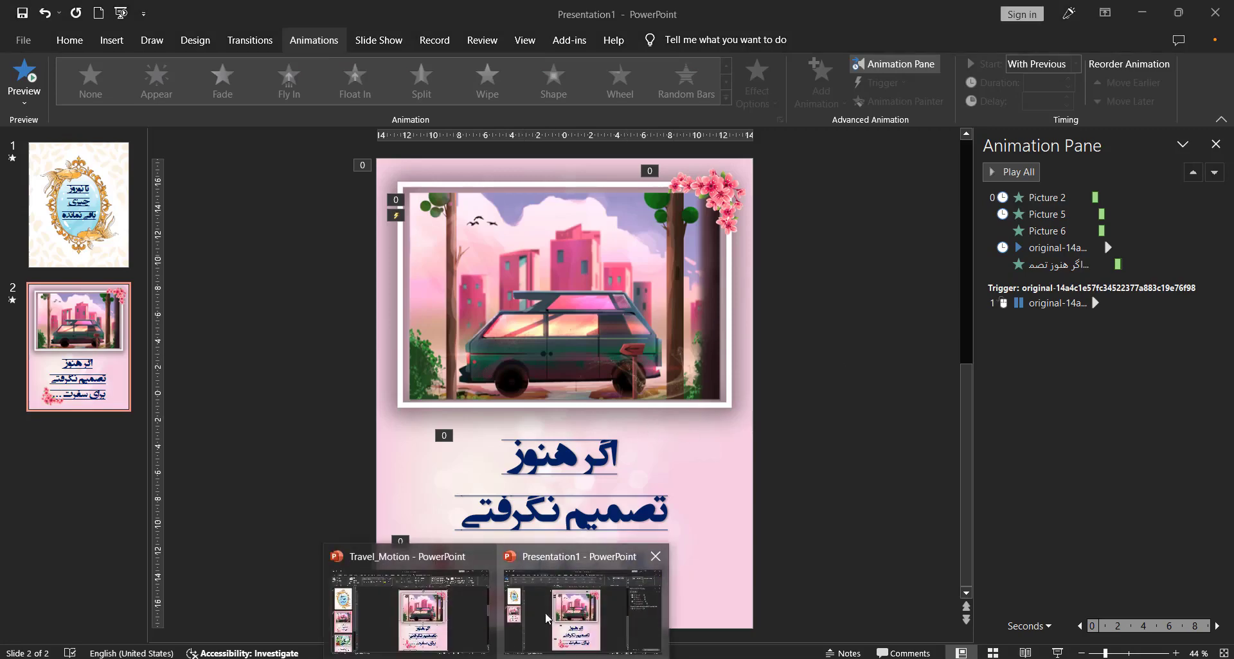
click(406, 601)
click(100, 588)
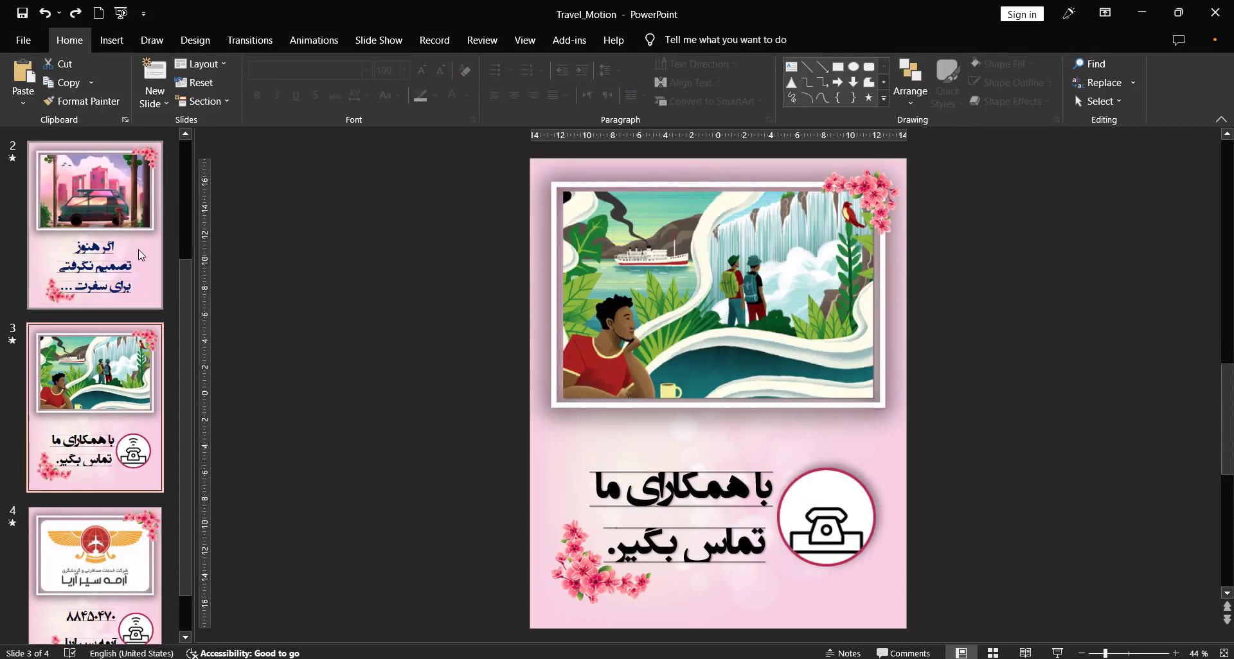
mouse_move(744, 319)
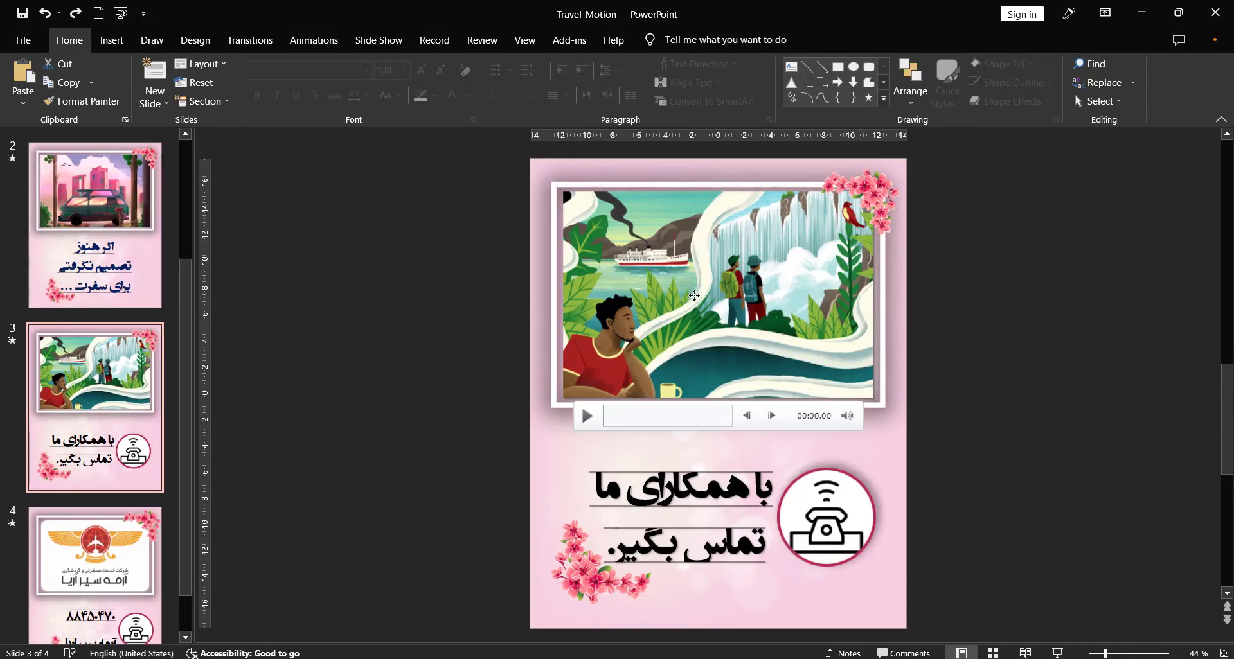
click(694, 295)
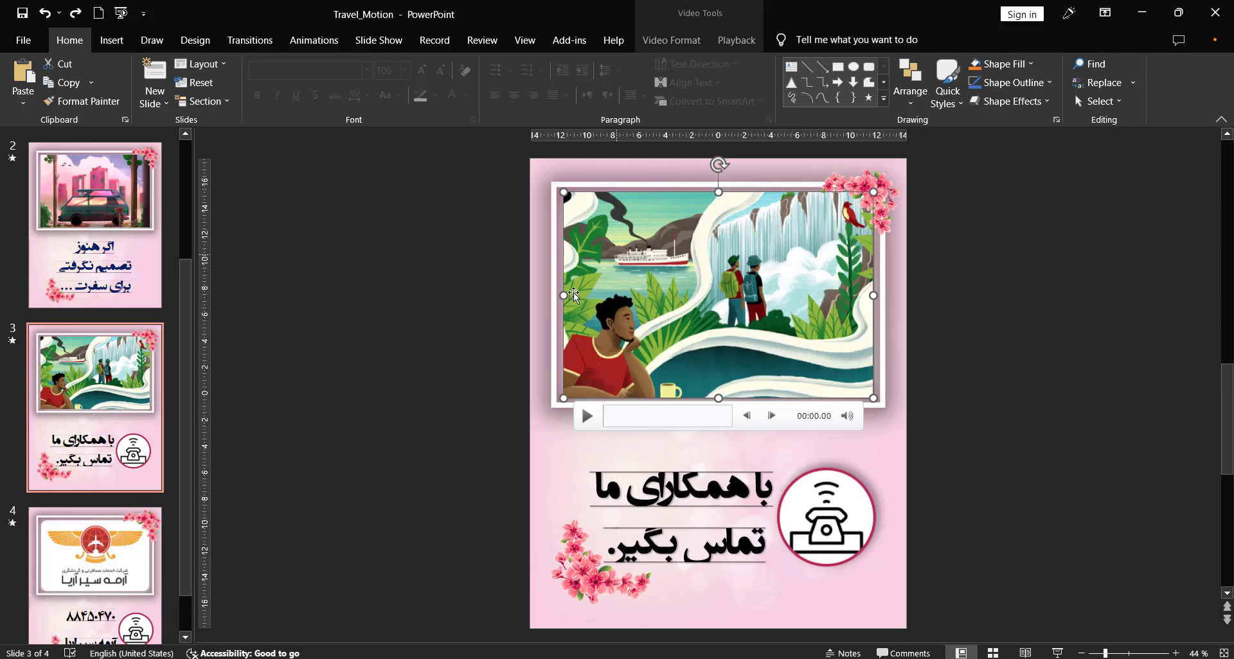
key(alt+Tab)
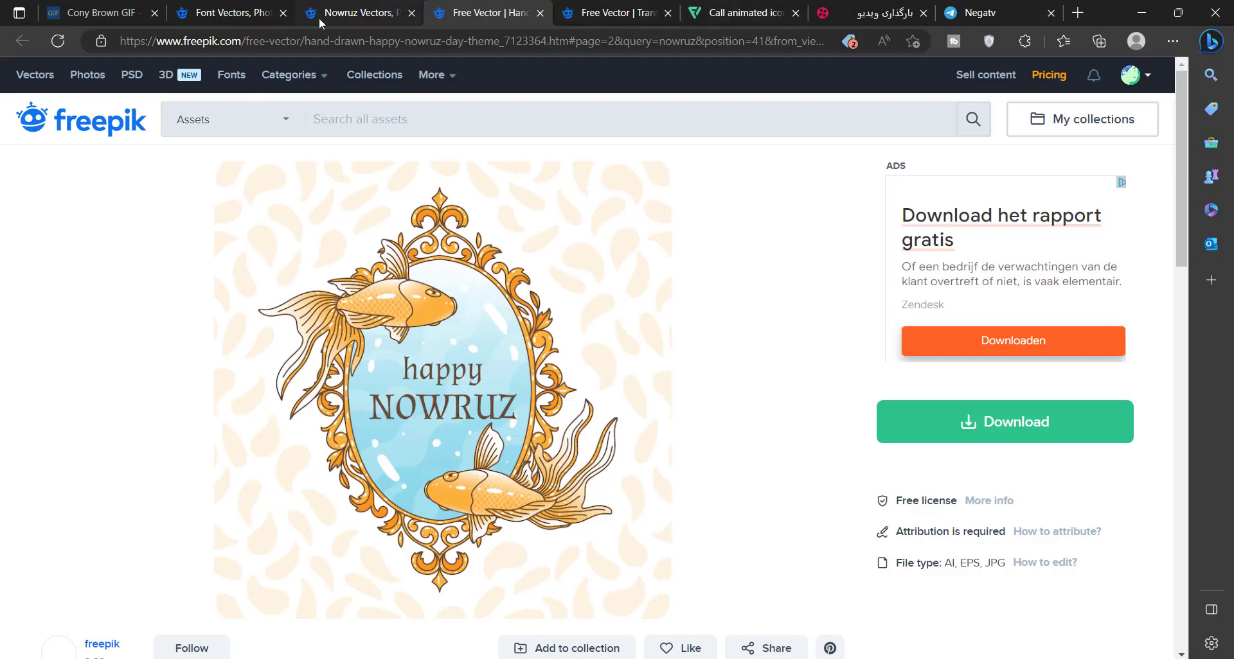
View the Tenor Cony Brown travel GIF tab, then go back to the Travel_Motion presentation.
click(100, 13)
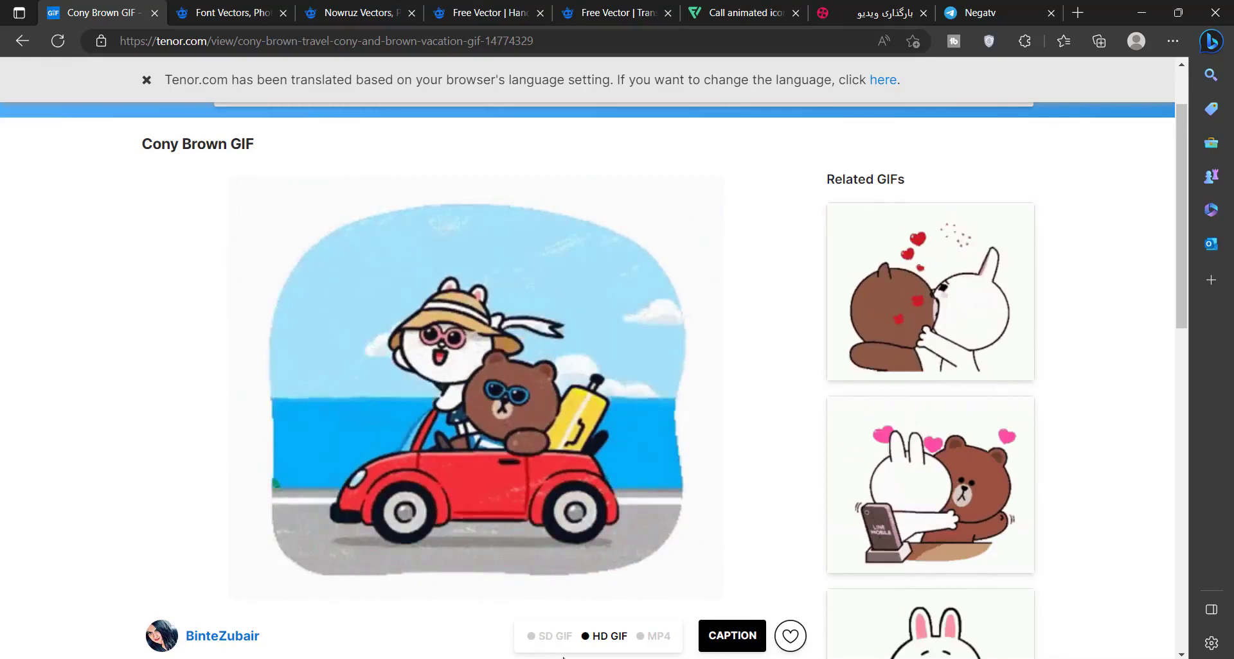
click(442, 622)
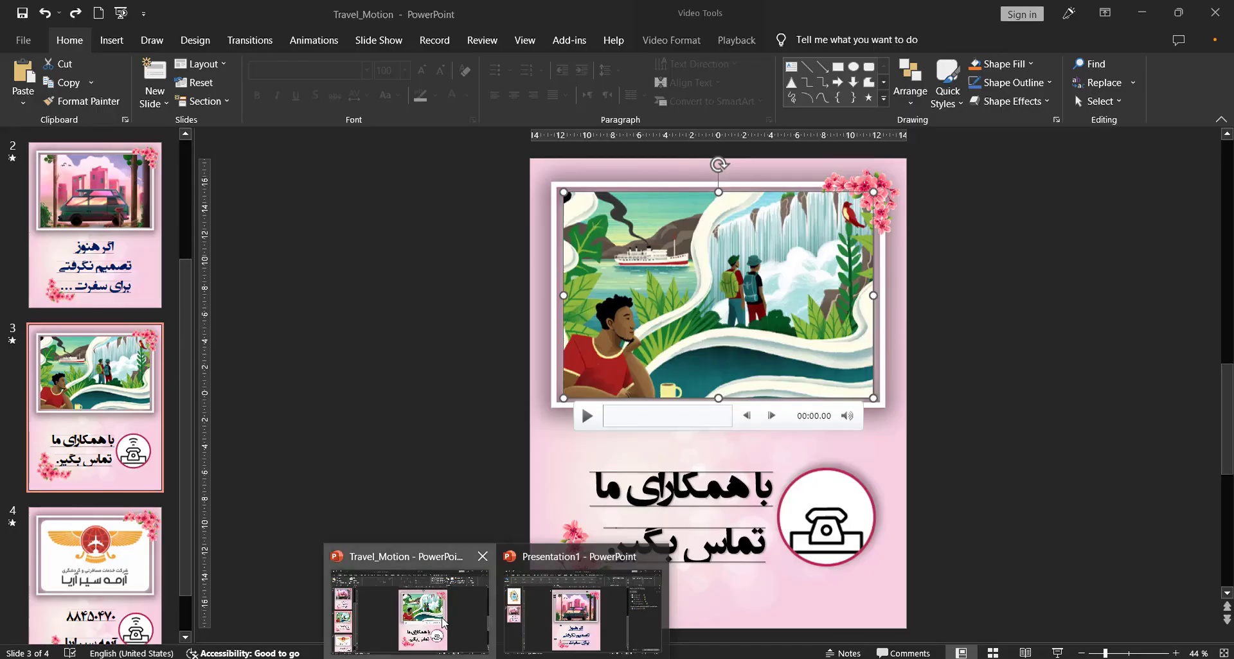
Show slide 3's Animation Pane and select the telephone circle picture to check its animation.
click(313, 40)
click(894, 64)
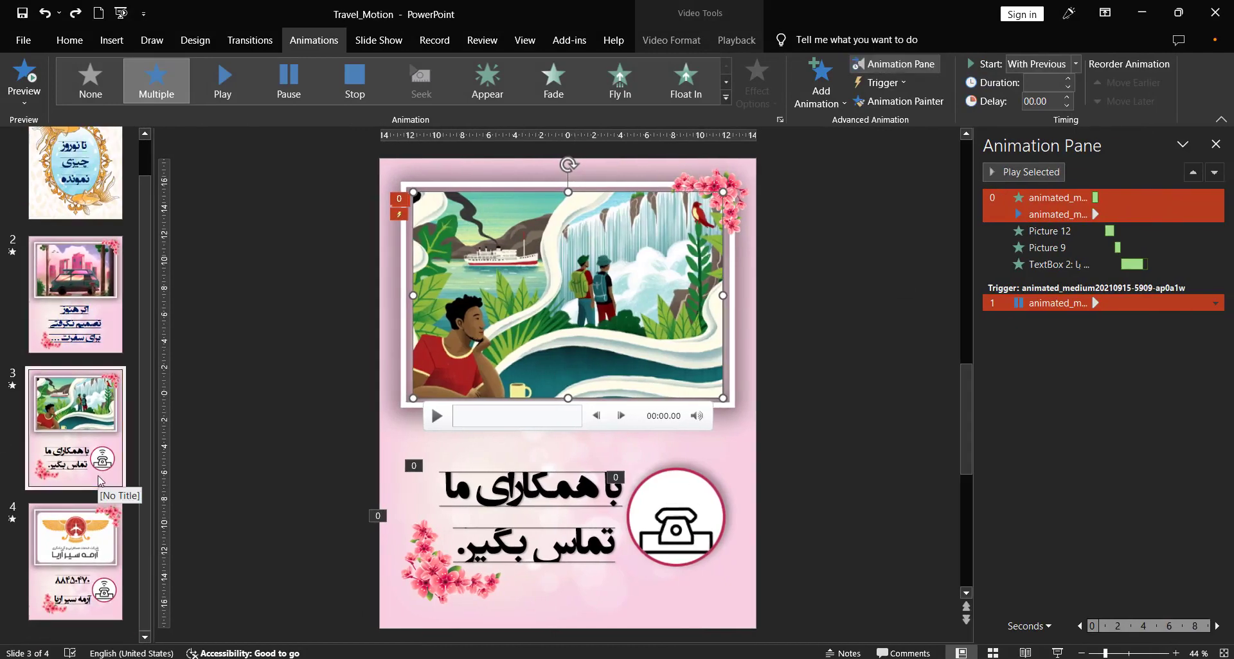
click(649, 525)
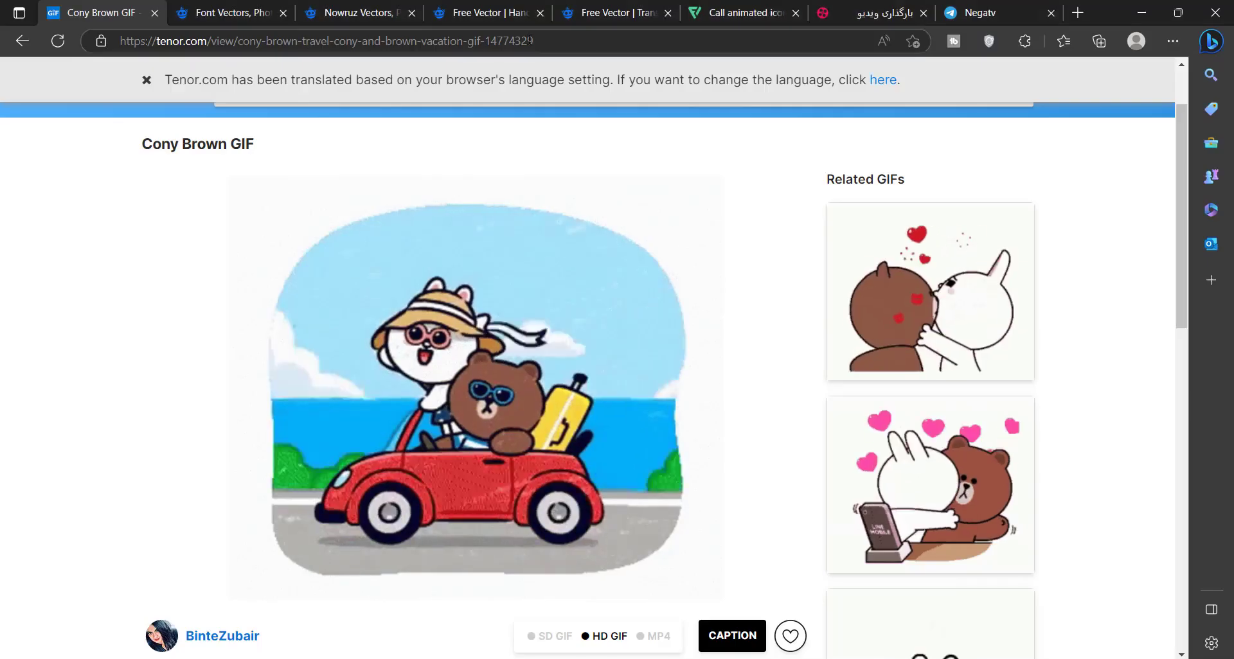
Browse Flaticon's 11 animated 'call' icons in Edge, then return to Travel_Motion slide 3.
key(alt+Tab)
click(607, 12)
click(739, 12)
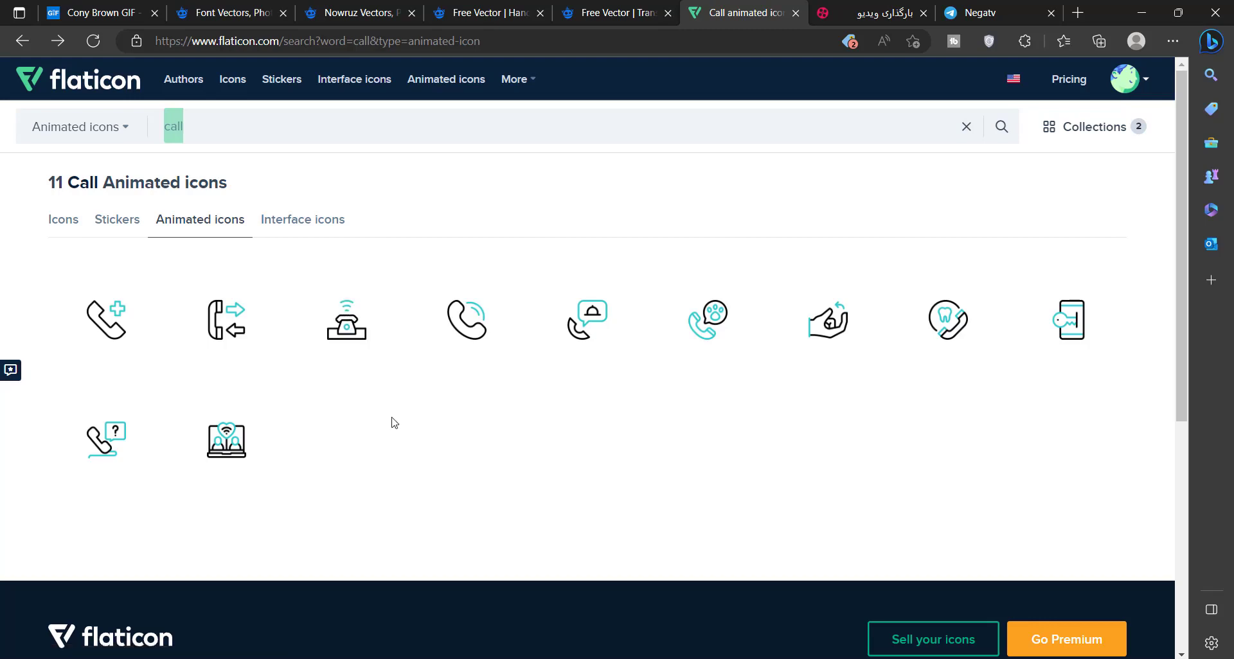
click(496, 655)
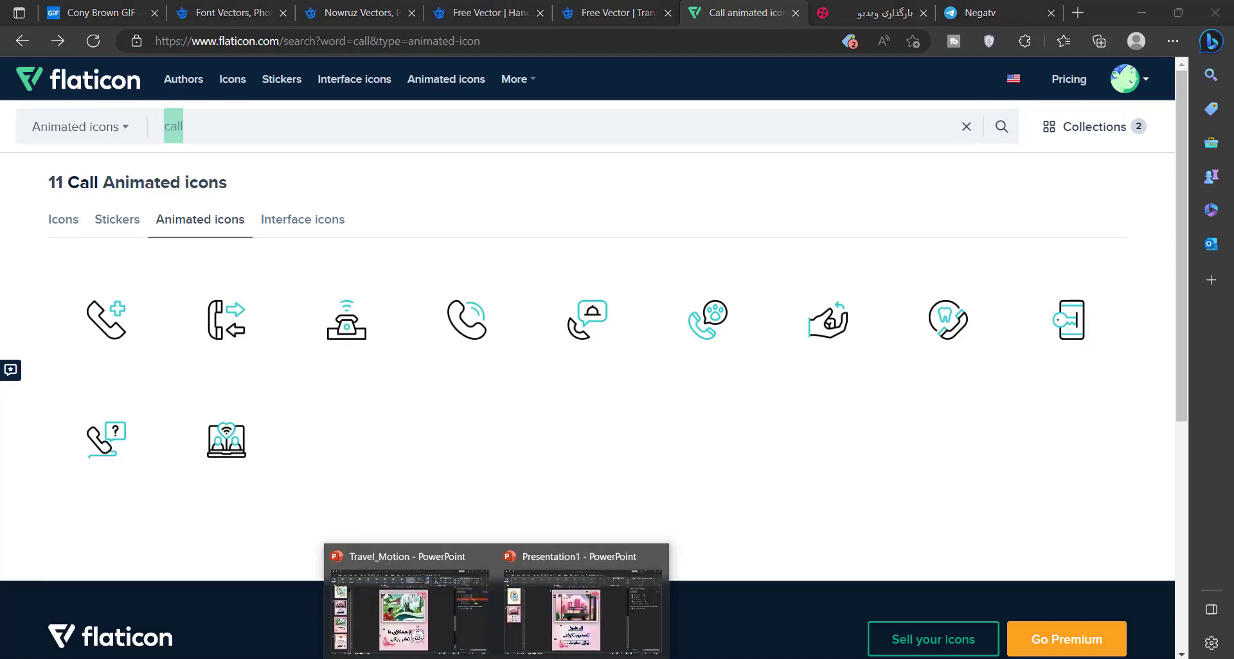
click(410, 611)
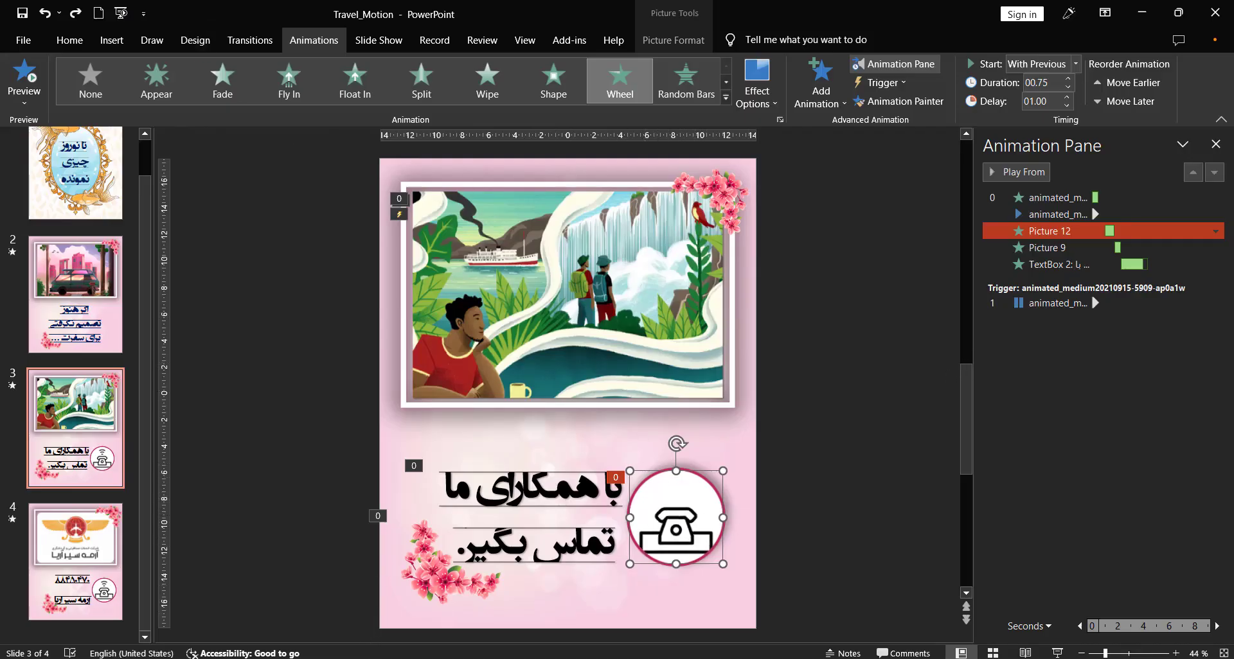
Copy the telephone (1) GIF from the DATA folder in File Explorer.
key(alt+Tab)
click(571, 223)
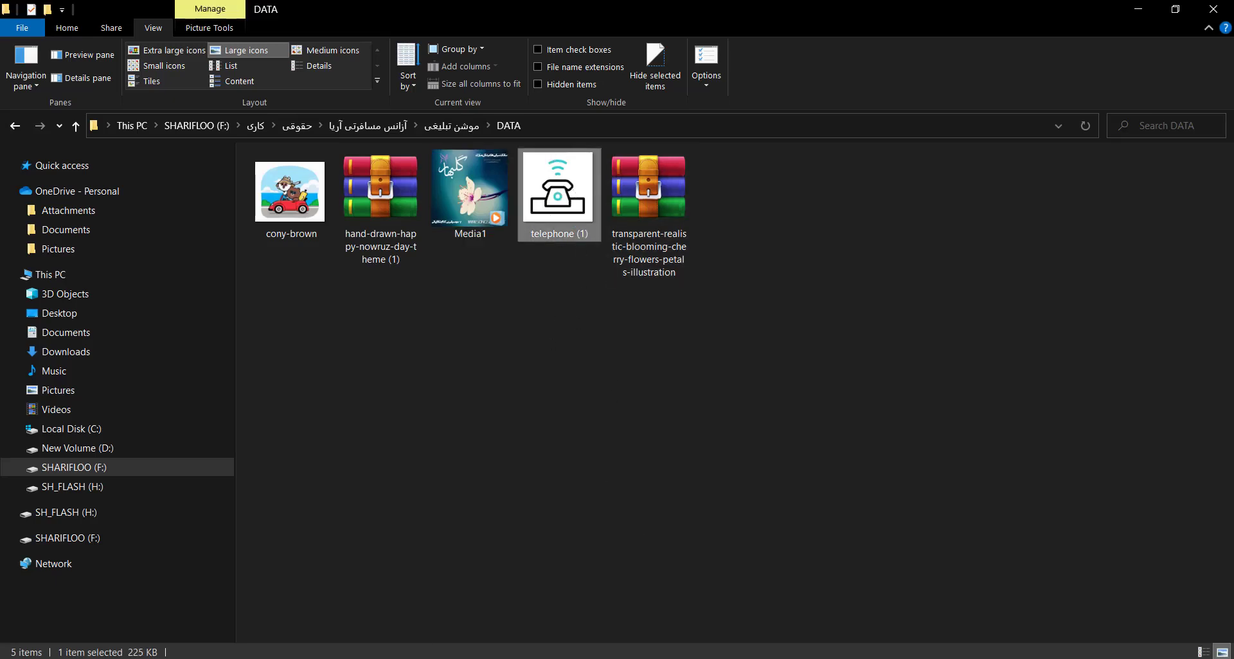
mouse_move(577, 634)
click(636, 605)
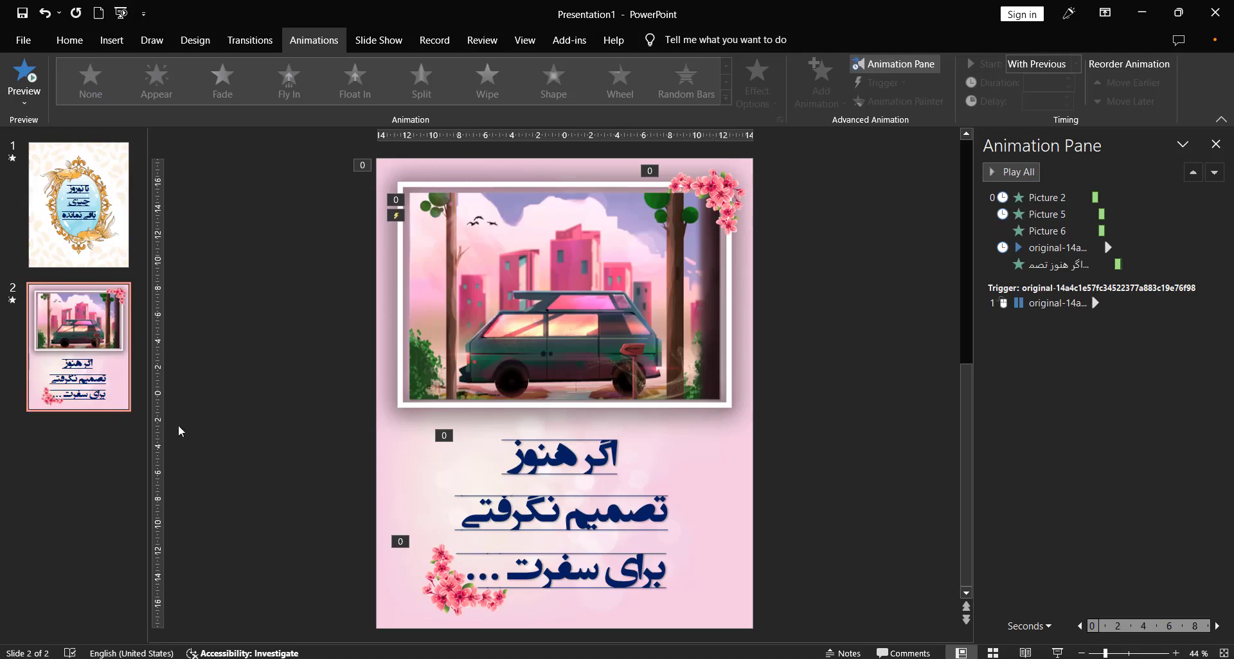
Add a new blank slide 3 after slide 2 in Presentation1 and paste the telephone GIF.
click(111, 429)
right_click(111, 430)
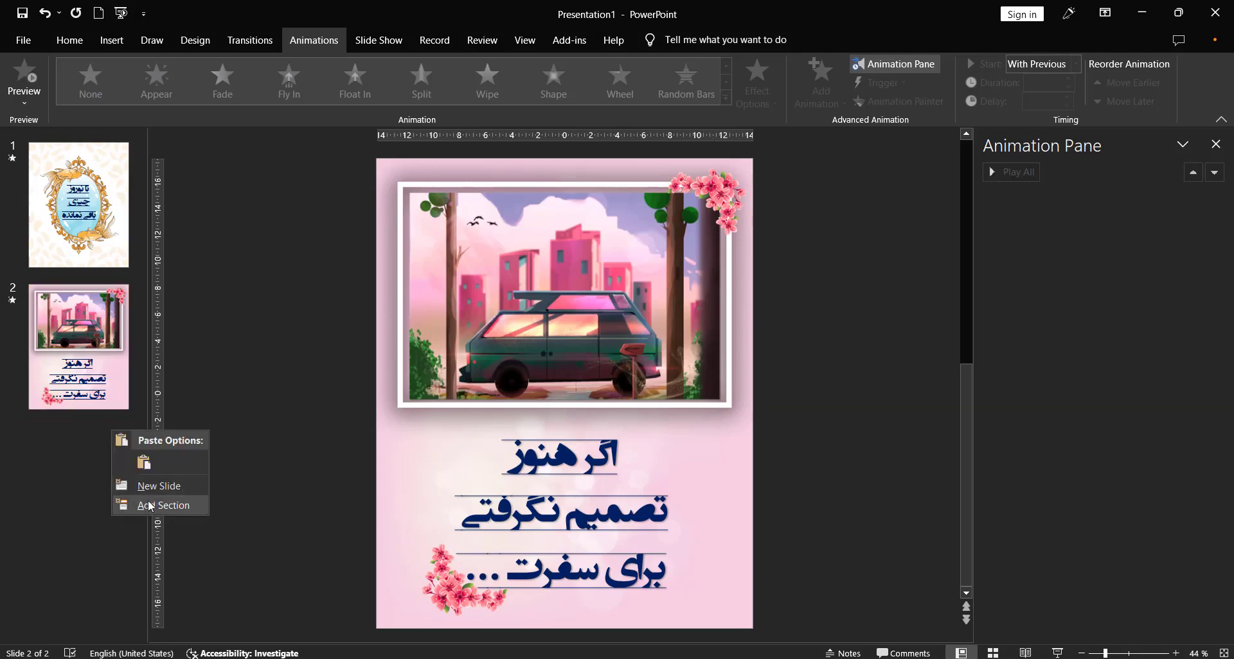
click(157, 486)
key(ctrl+v)
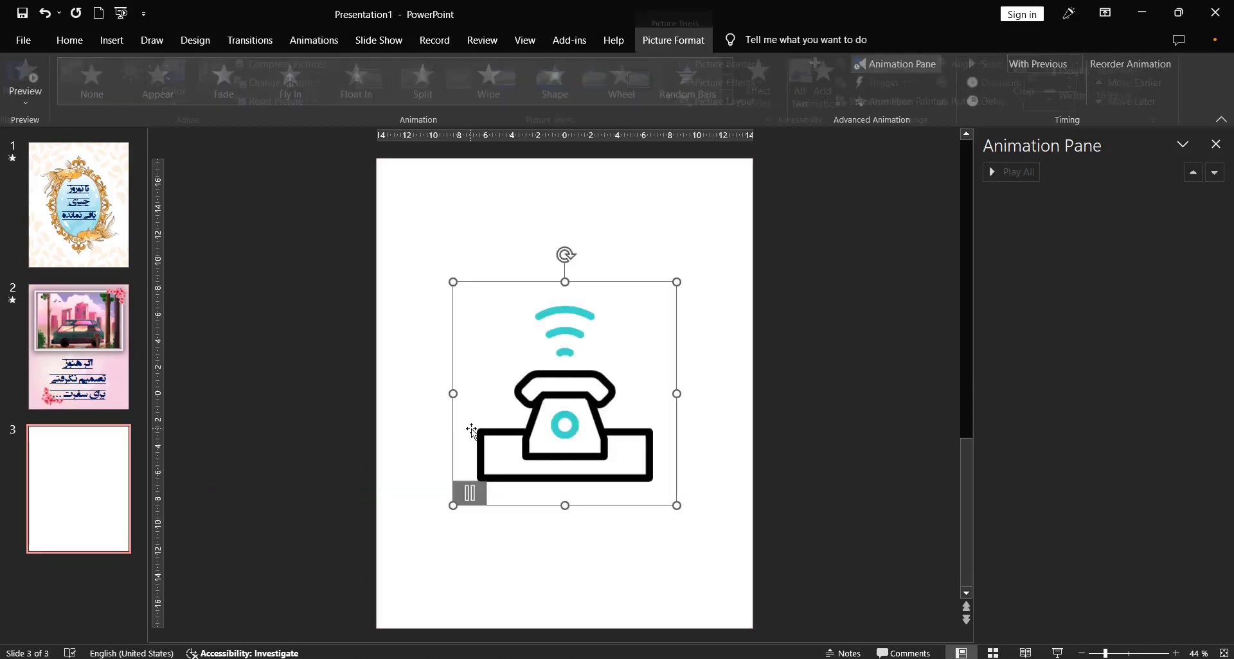
click(435, 640)
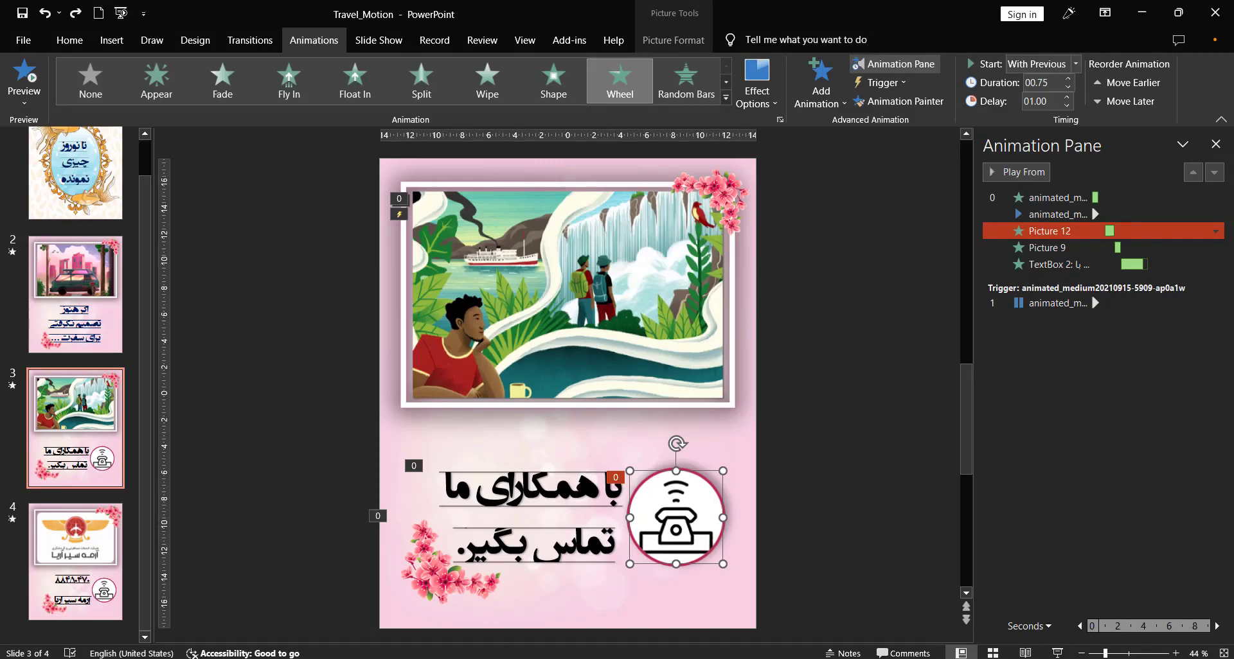
Check the animations of the logo, telephone circle picture and video on Travel_Motion slides 4, 3 and 2.
click(89, 543)
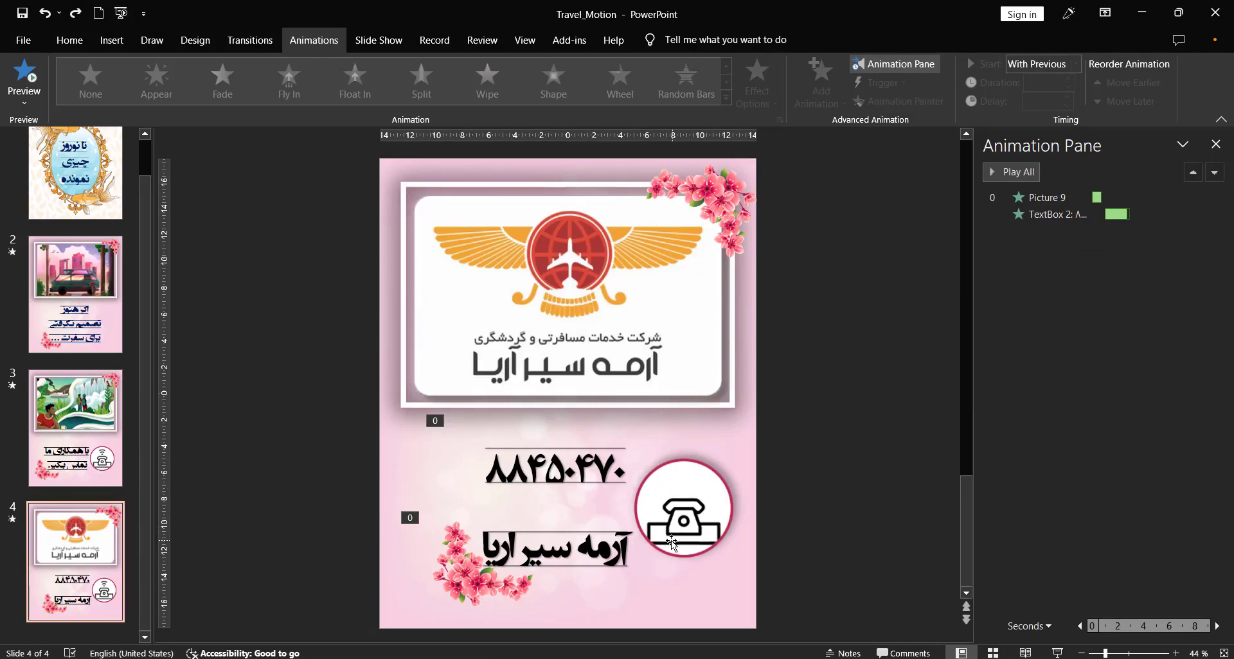
click(589, 292)
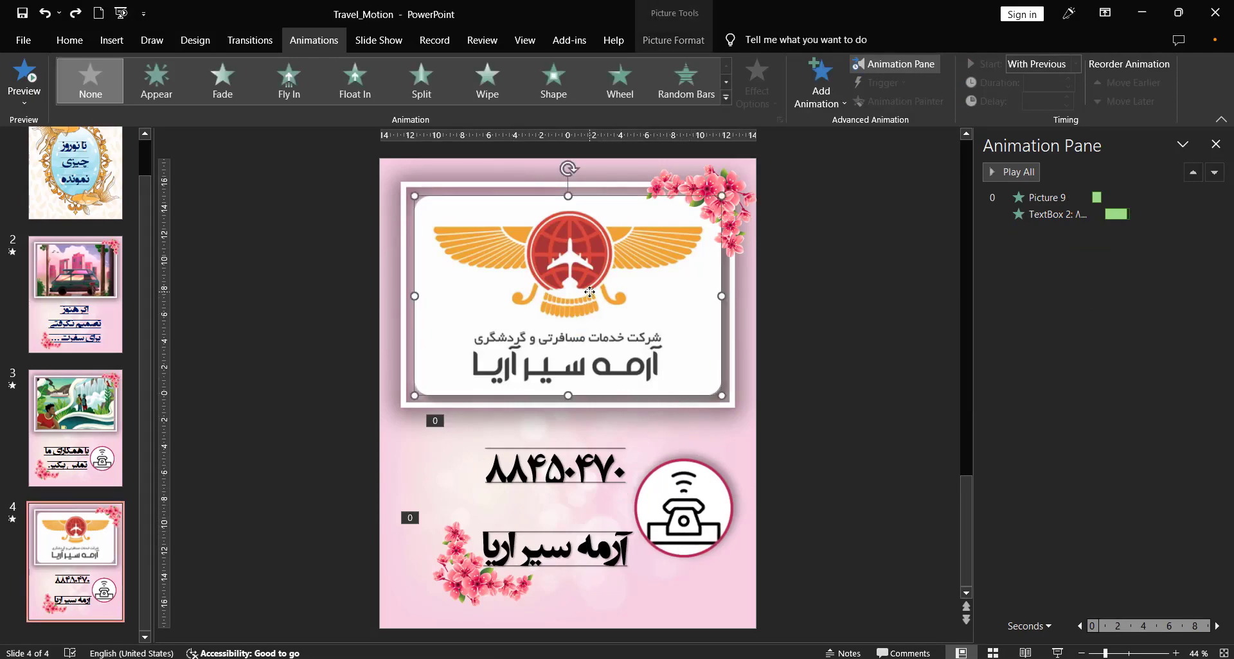
click(16, 454)
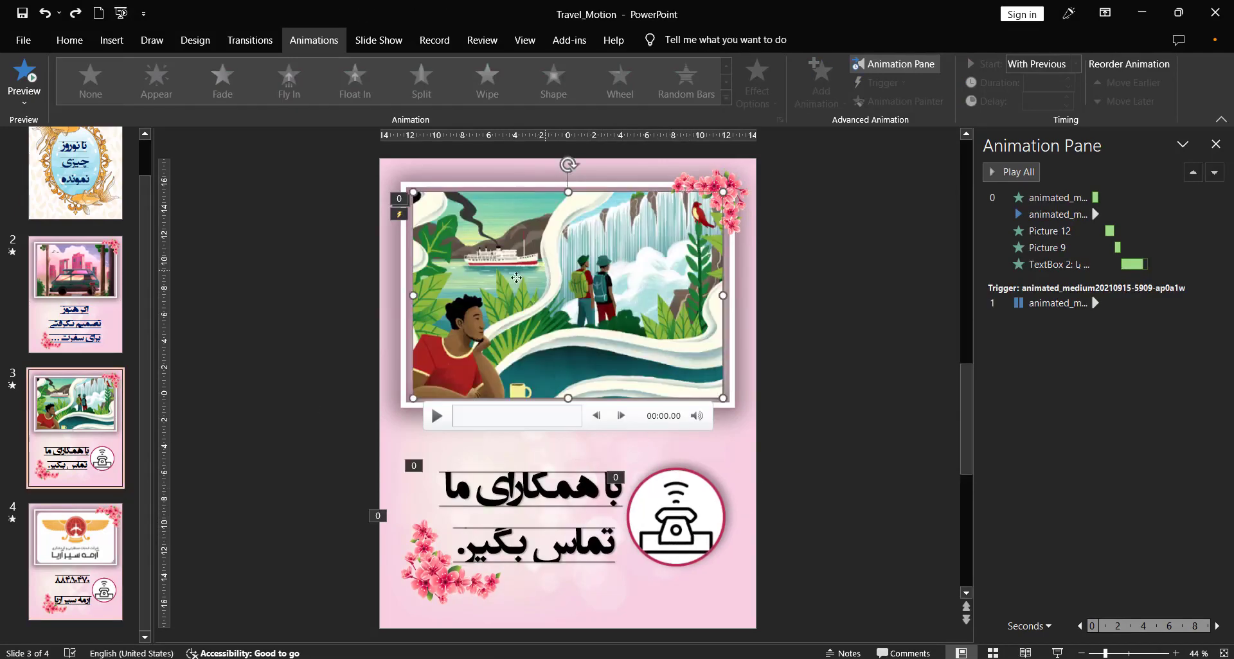
click(65, 323)
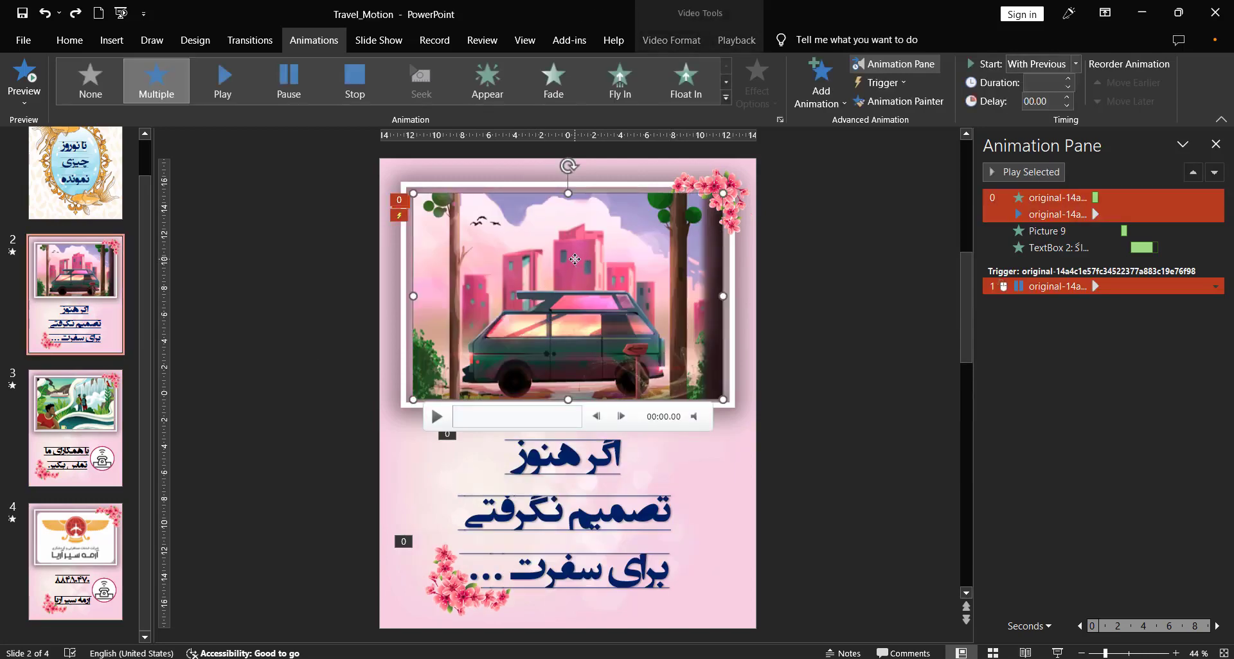
scroll(699, 479, down, 1)
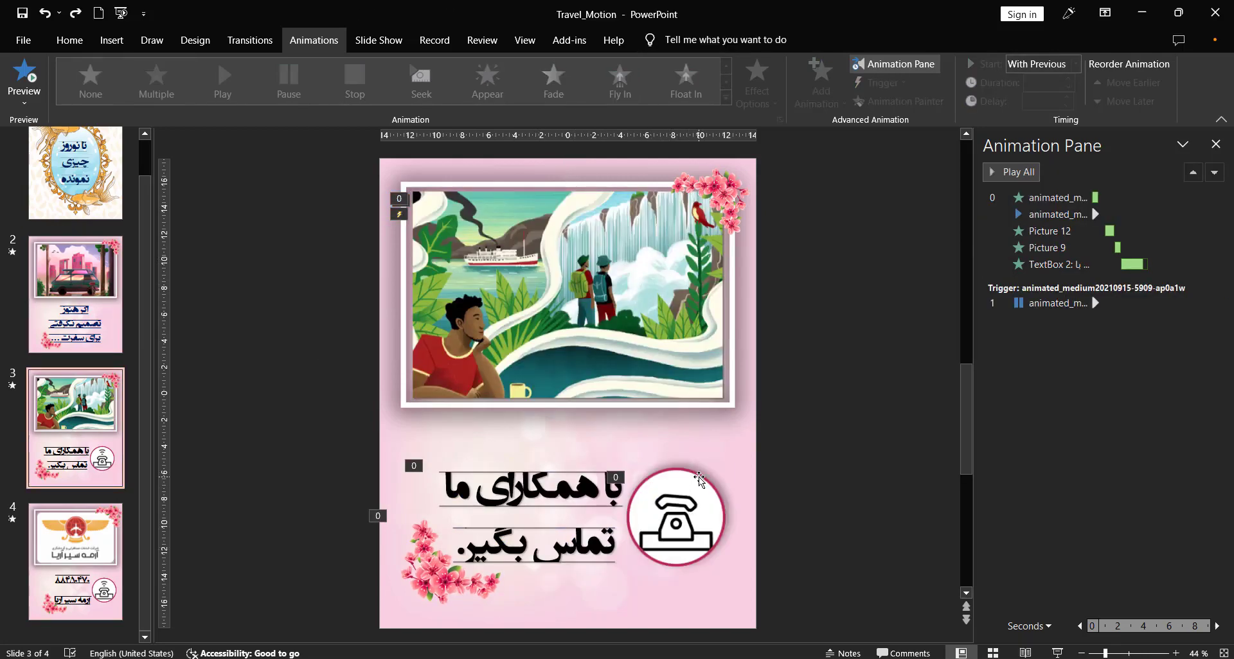
click(662, 532)
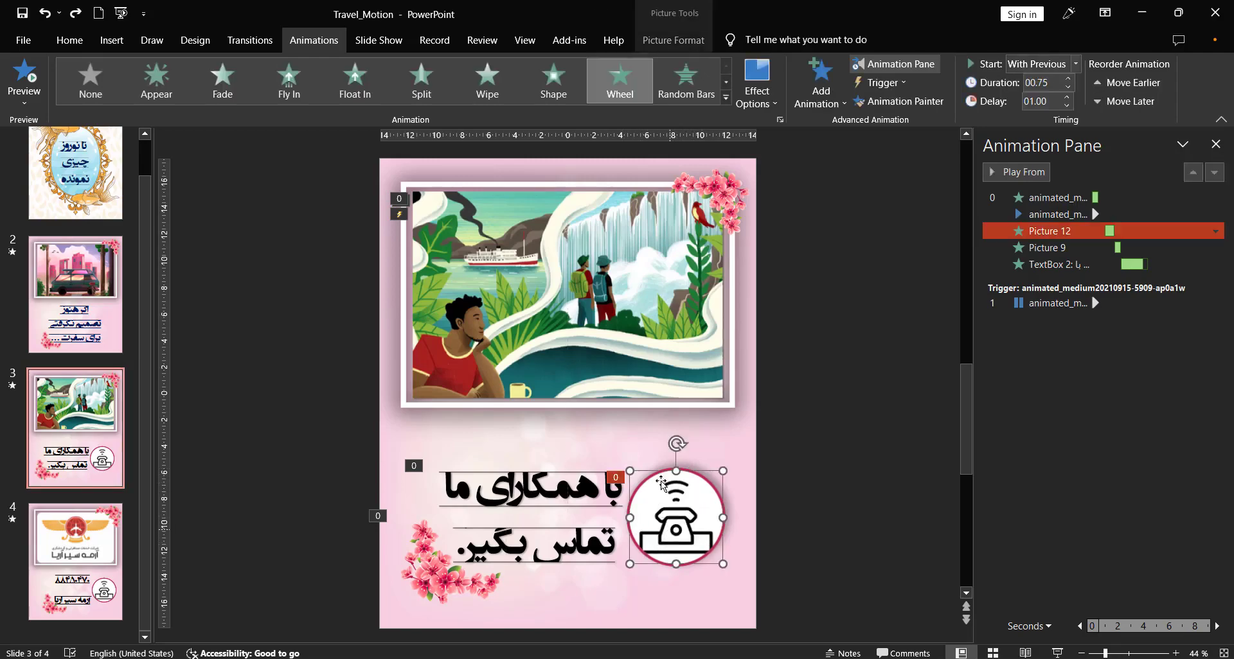
click(598, 302)
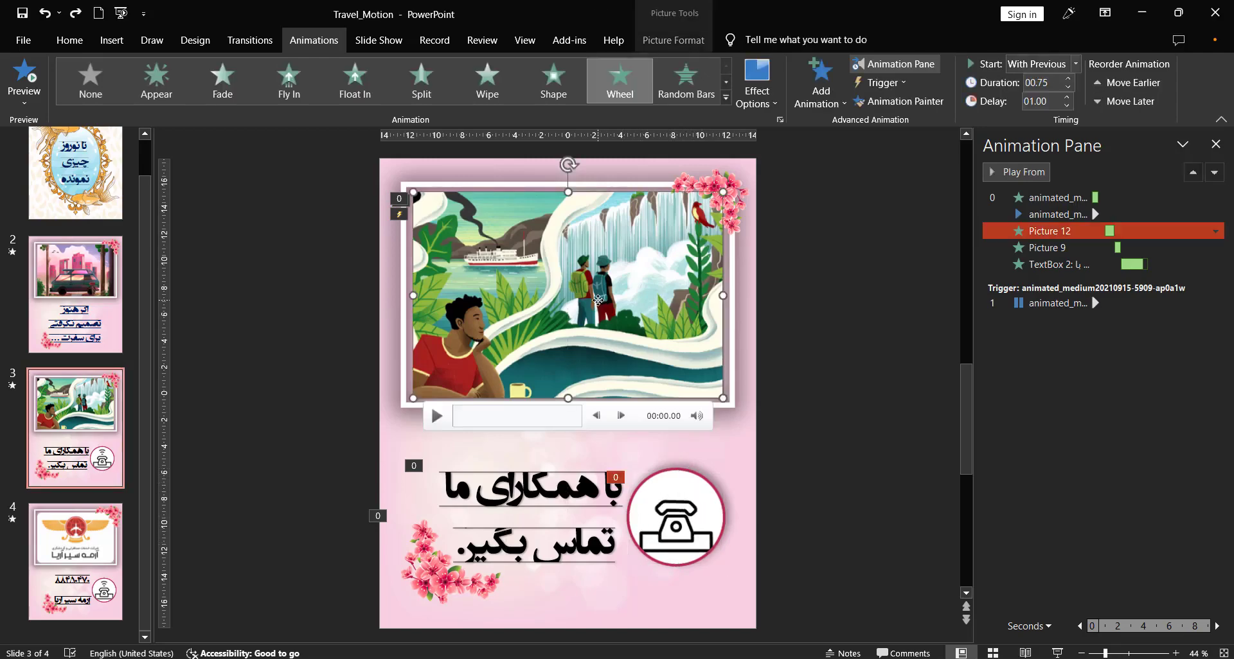
click(102, 581)
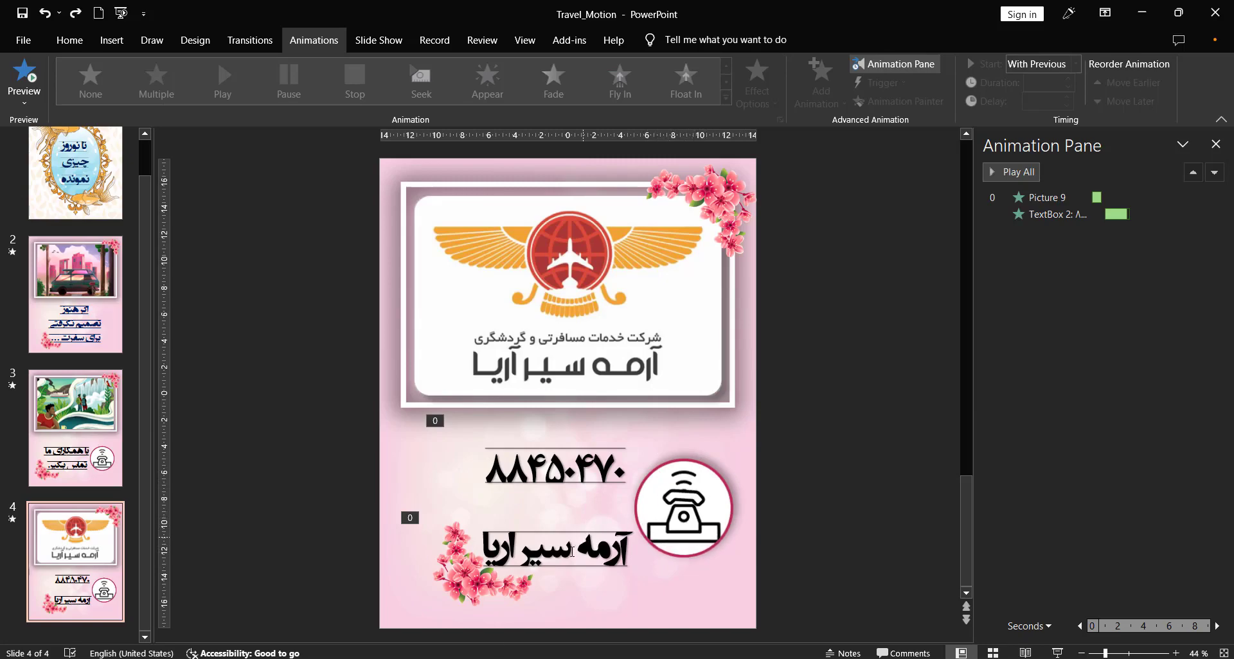
click(496, 658)
Recolor the telephone GIF on Presentation1's slide 3 to Black and White: 75%.
click(570, 640)
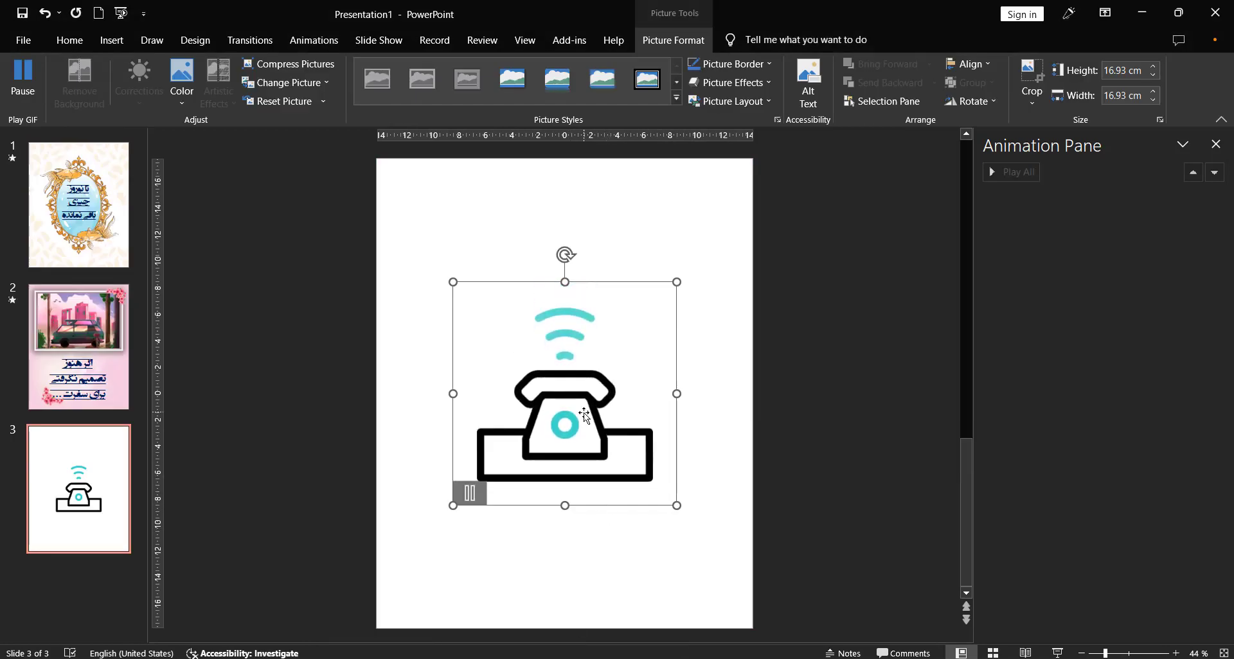
click(184, 101)
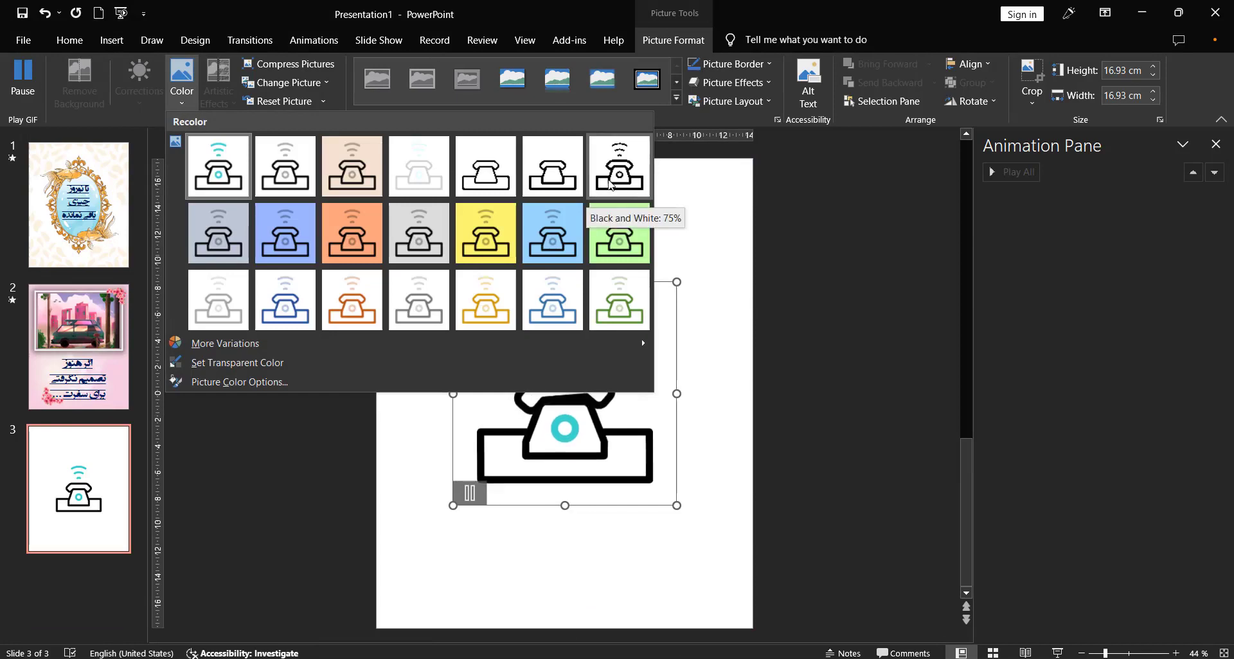
click(645, 191)
click(693, 320)
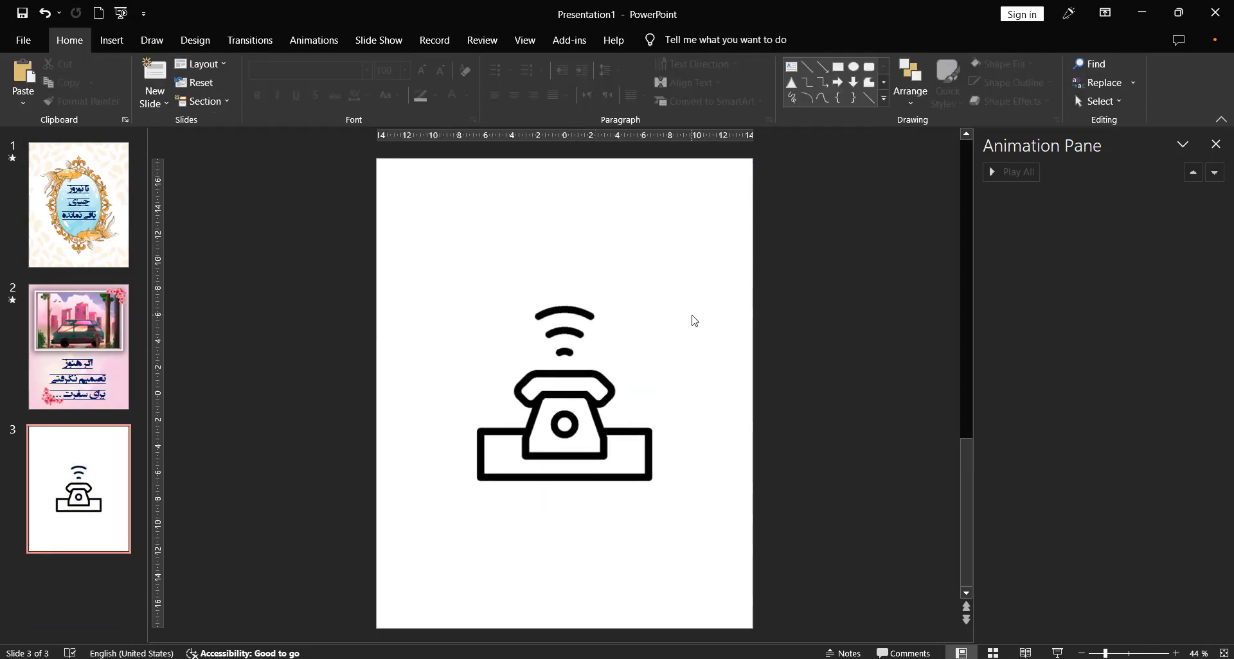
click(645, 450)
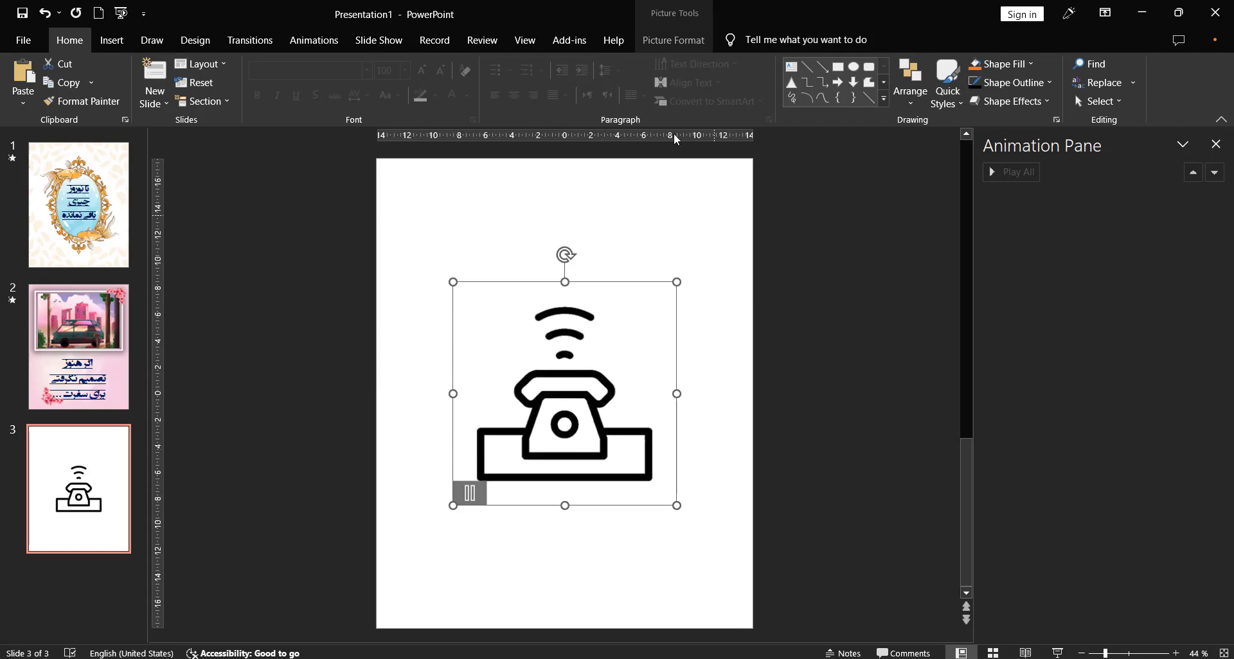
click(680, 41)
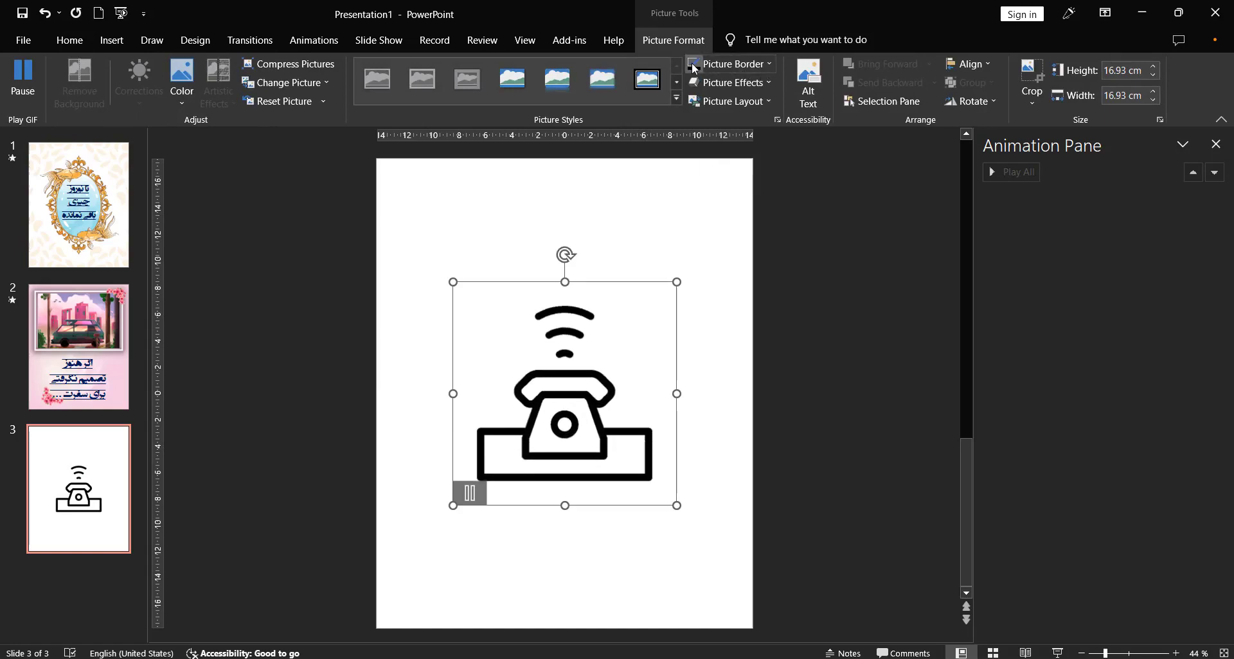
Give the telephone picture a 6 pt outline.
click(719, 64)
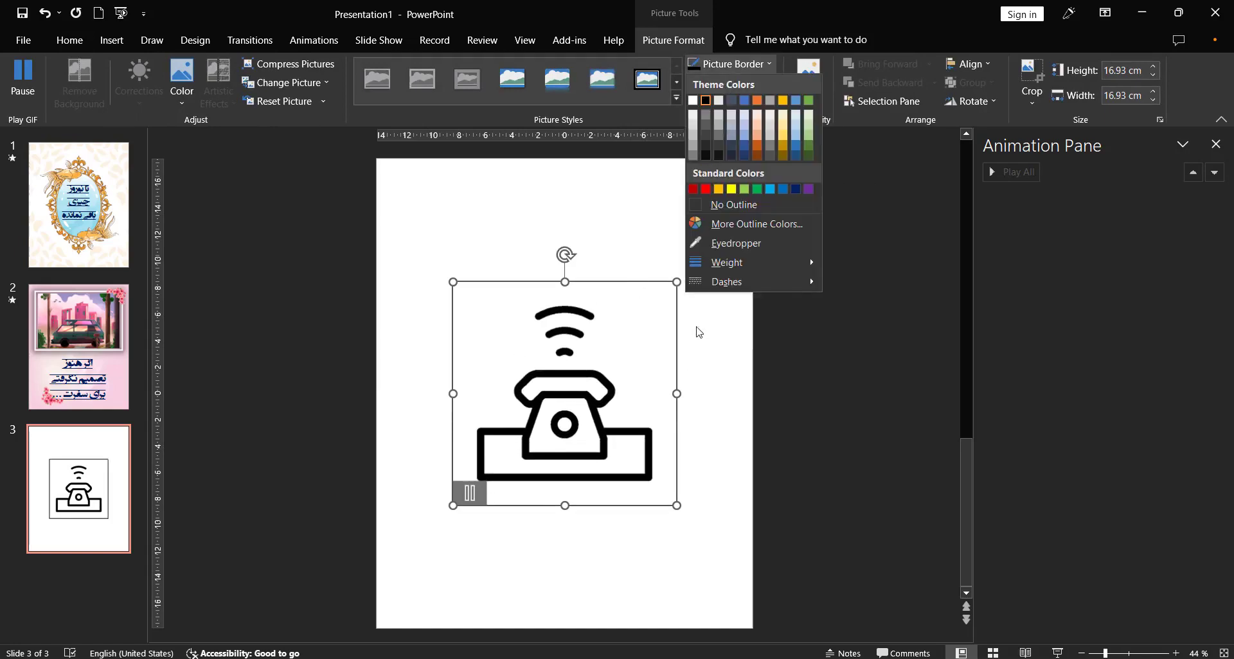
mouse_move(757, 263)
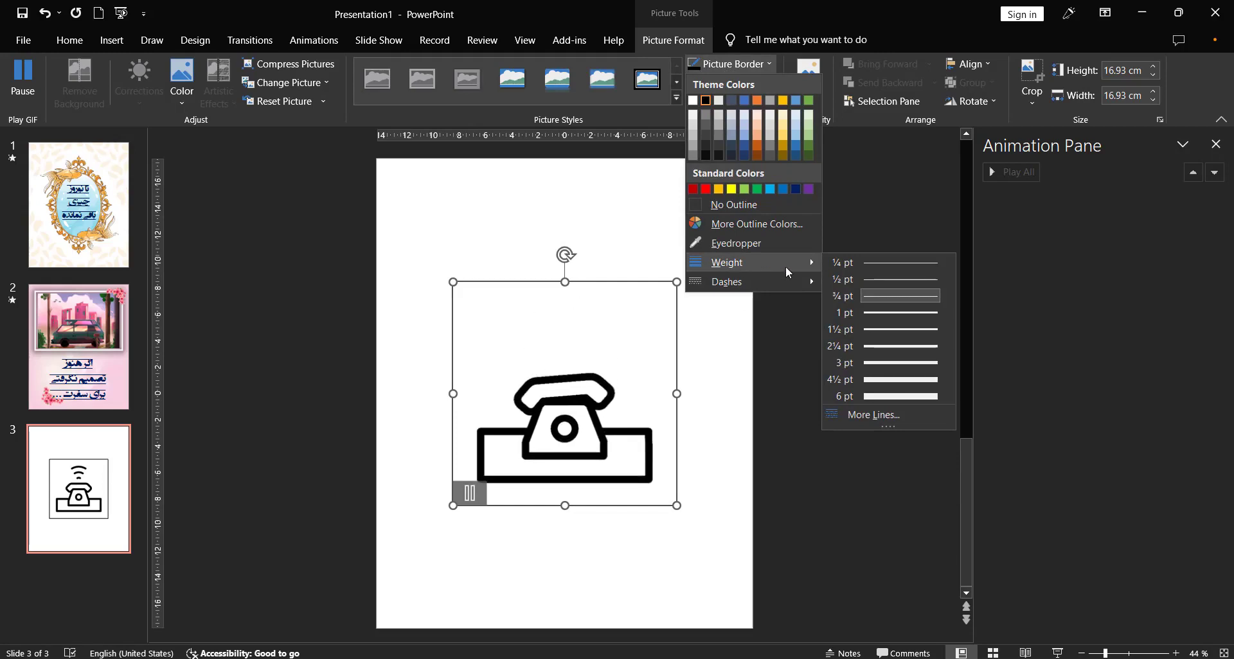
click(852, 396)
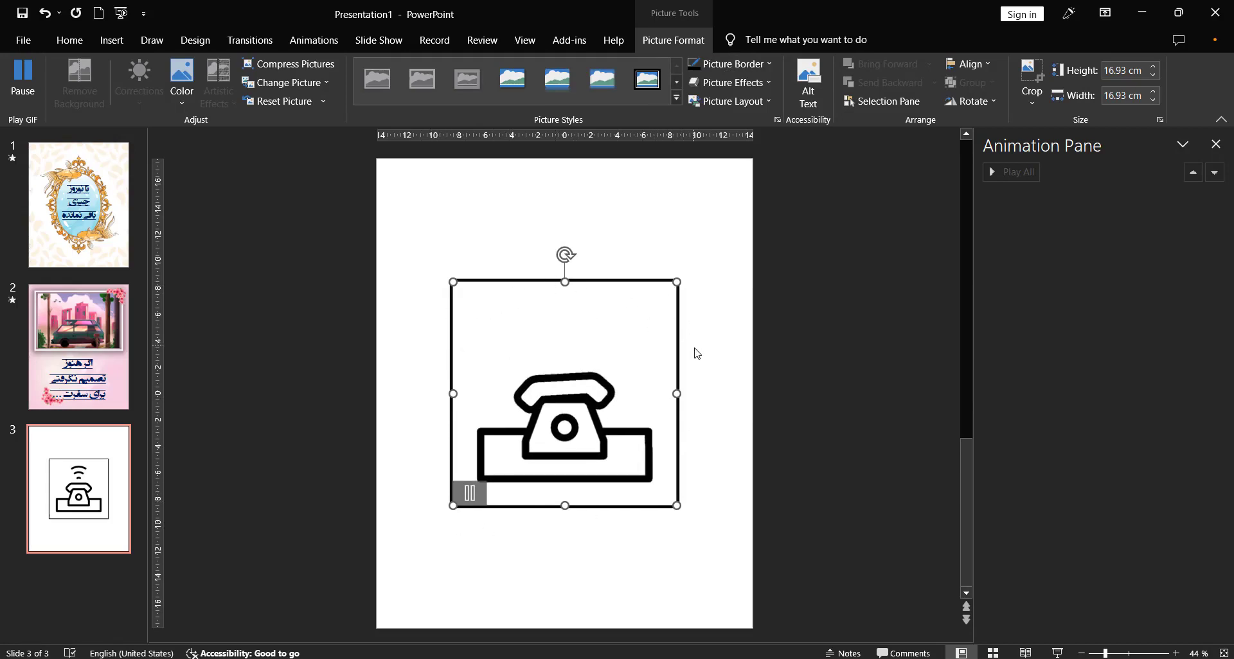
Crop the telephone picture to an Oval, shrink it and move it to the slide's lower right.
click(1027, 100)
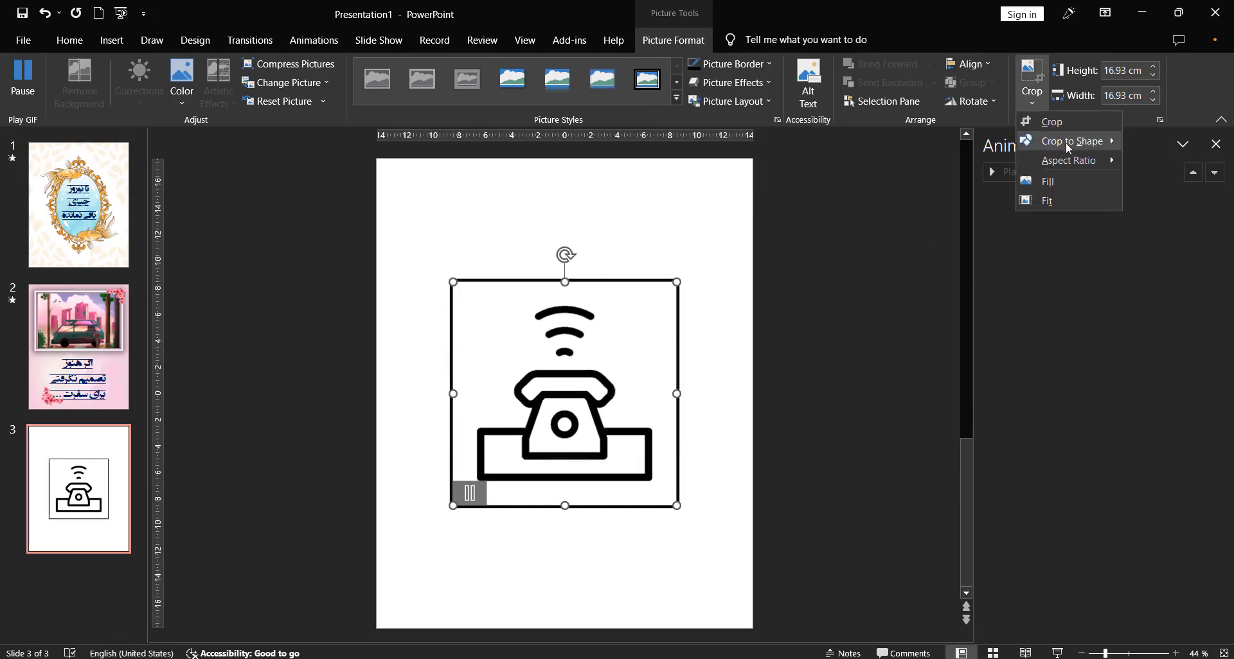
mouse_move(1067, 147)
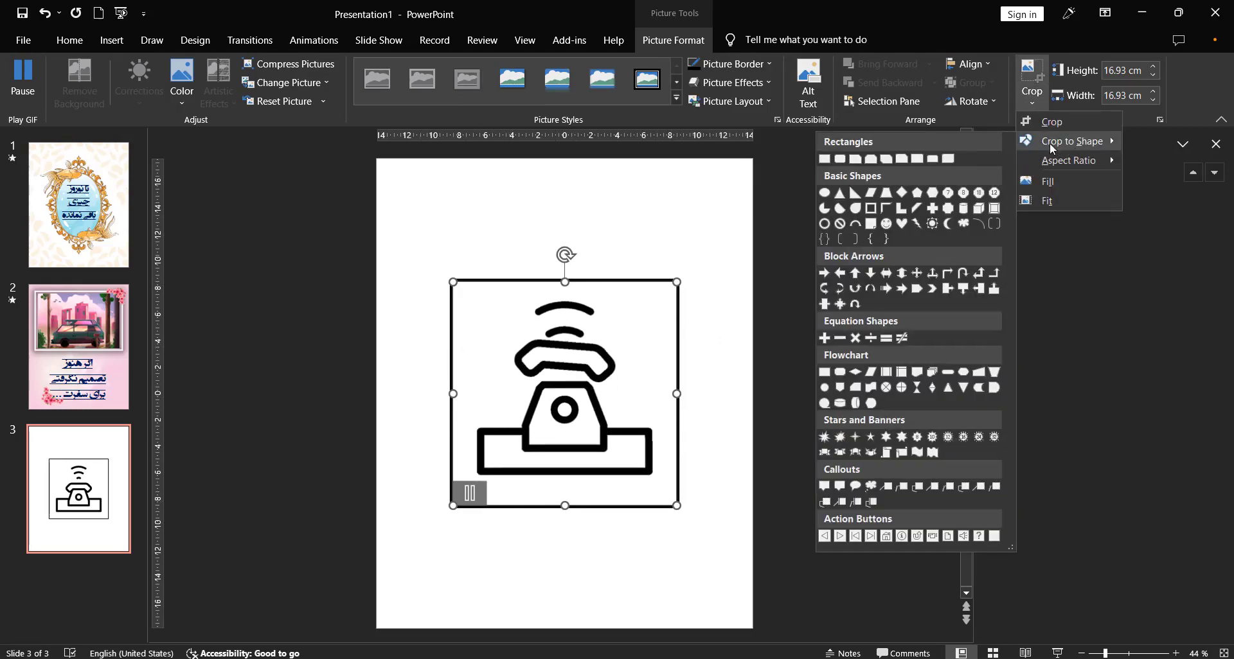
click(824, 193)
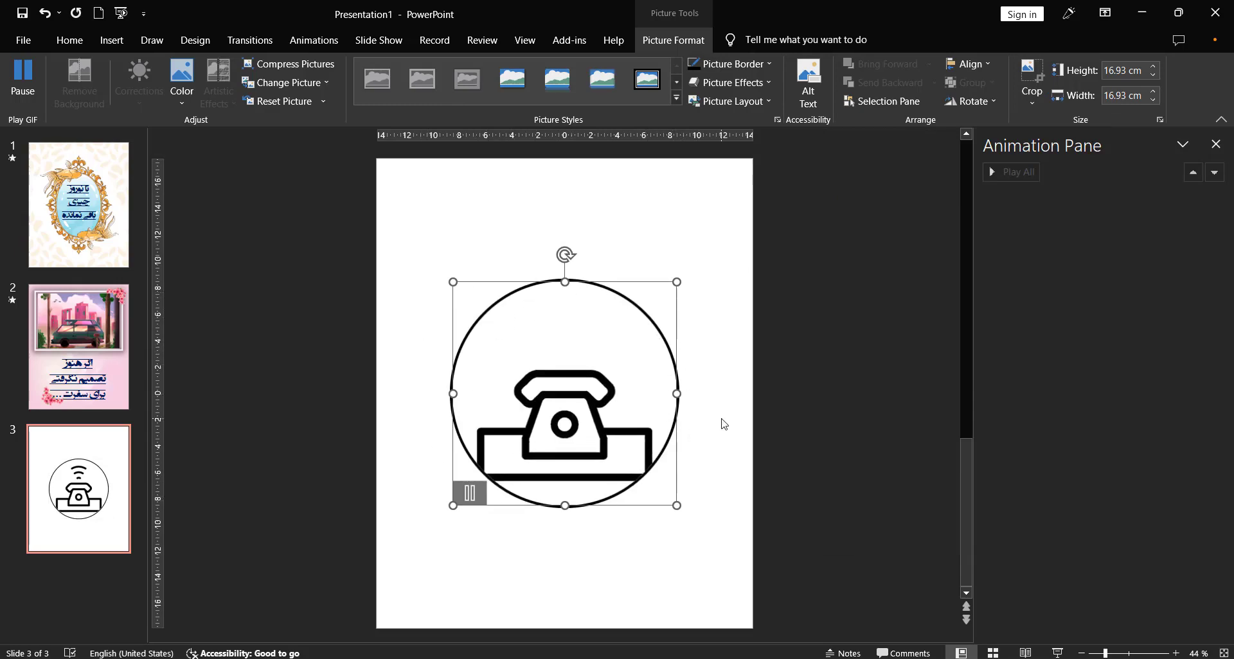
drag(676, 505, 611, 441)
drag(530, 389, 653, 484)
click(840, 537)
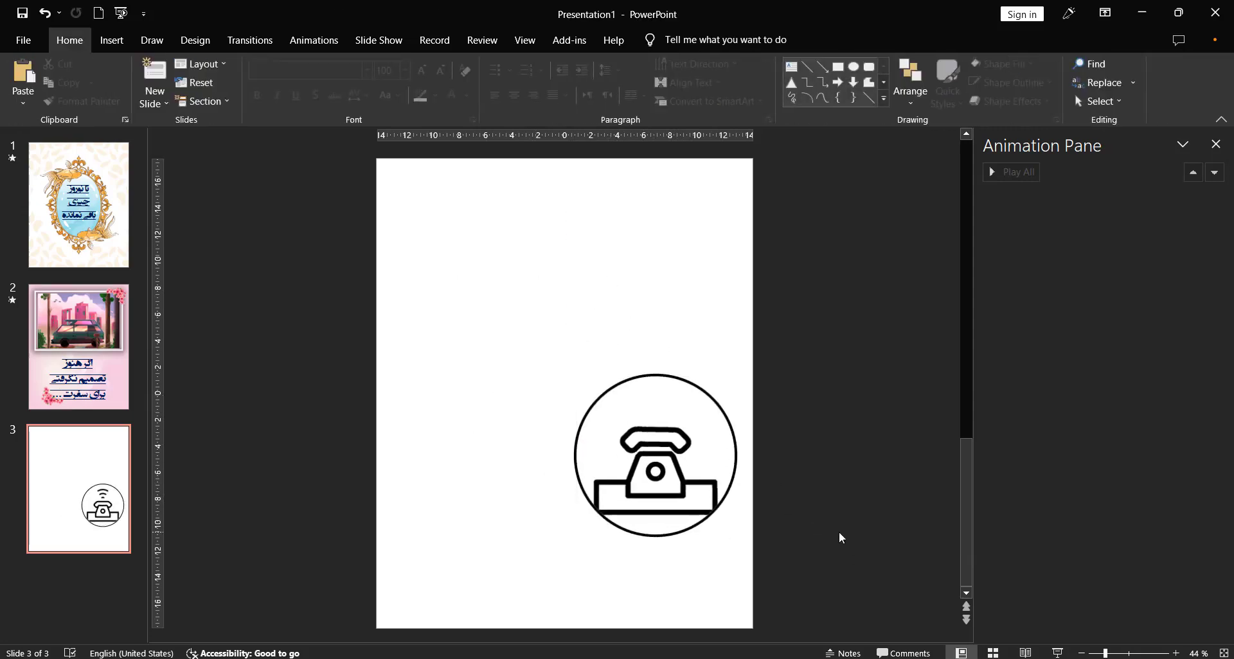
Bring Travel_Motion back to the front and display slide 1 with its transition settings.
mouse_move(500, 655)
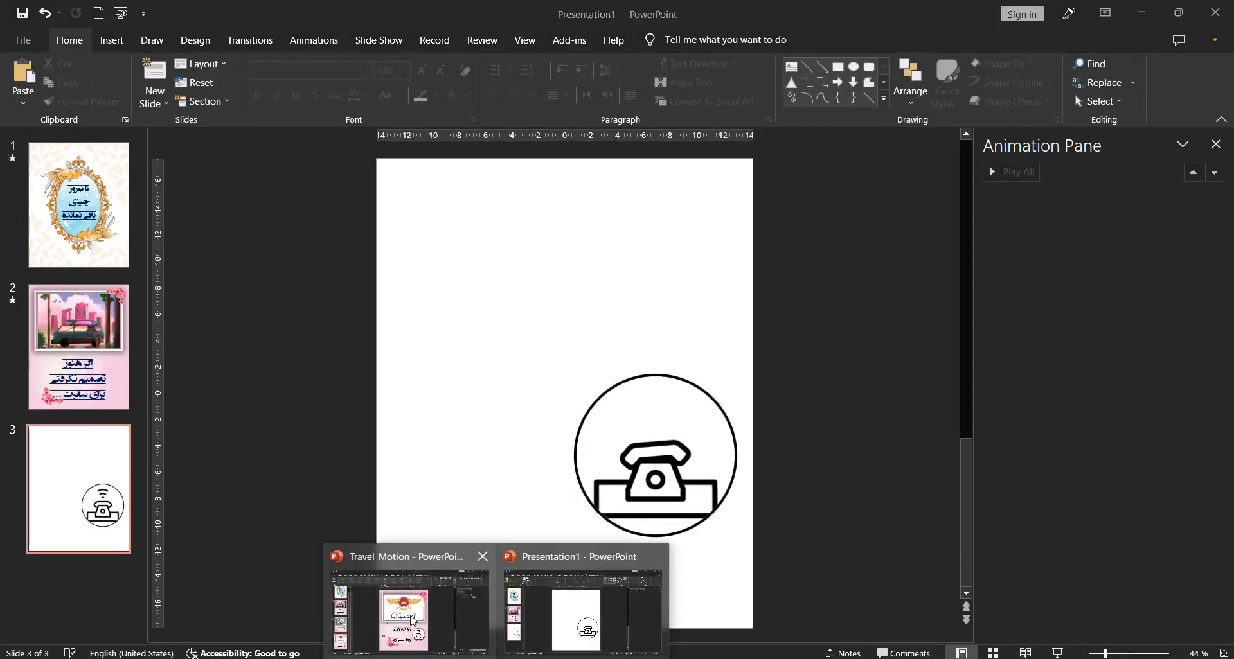
click(413, 620)
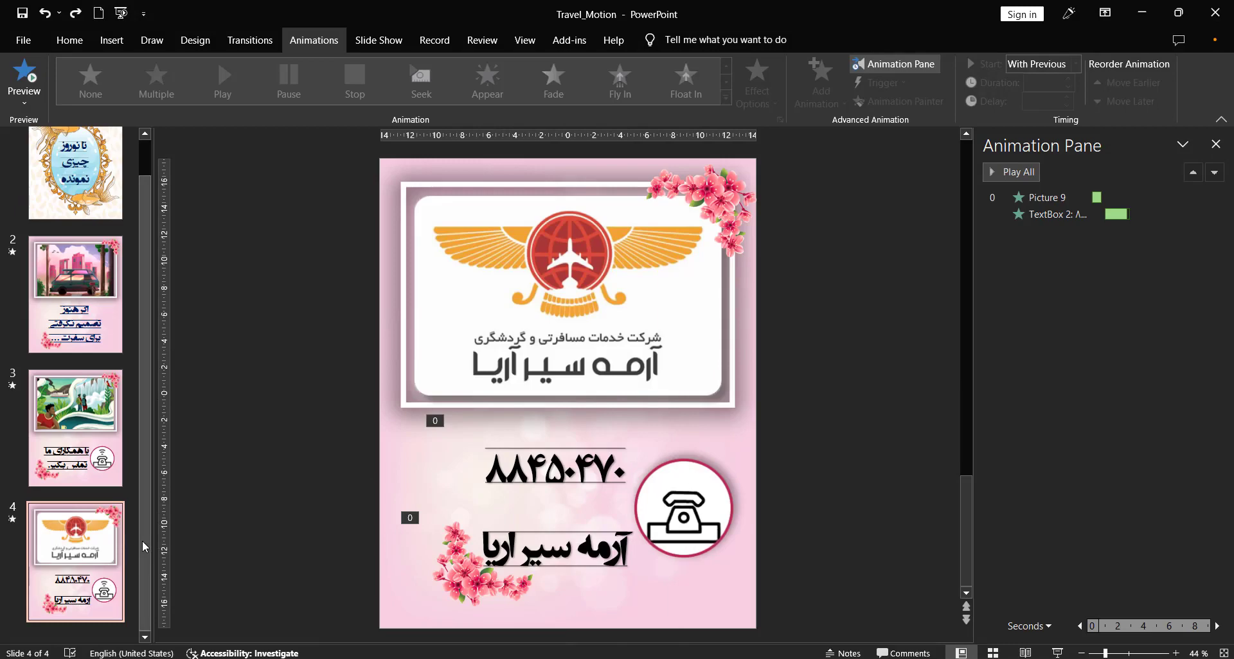
scroll(145, 548, up, 1)
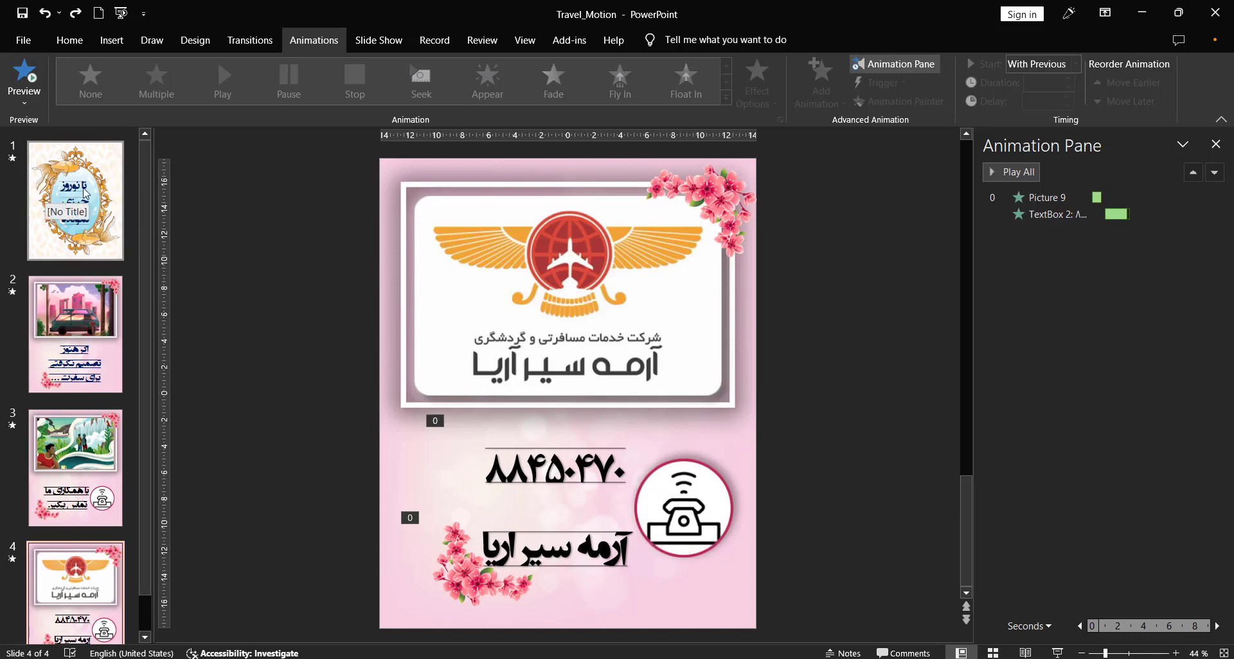
click(84, 226)
scroll(82, 385, down, 2)
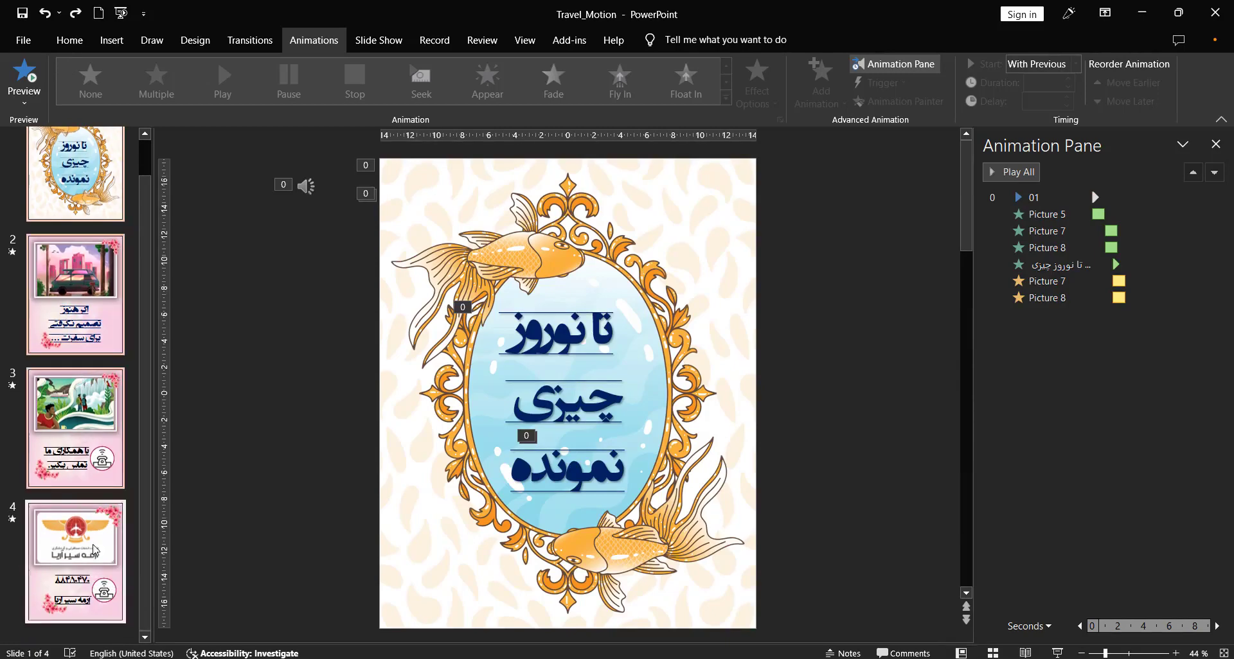
click(249, 40)
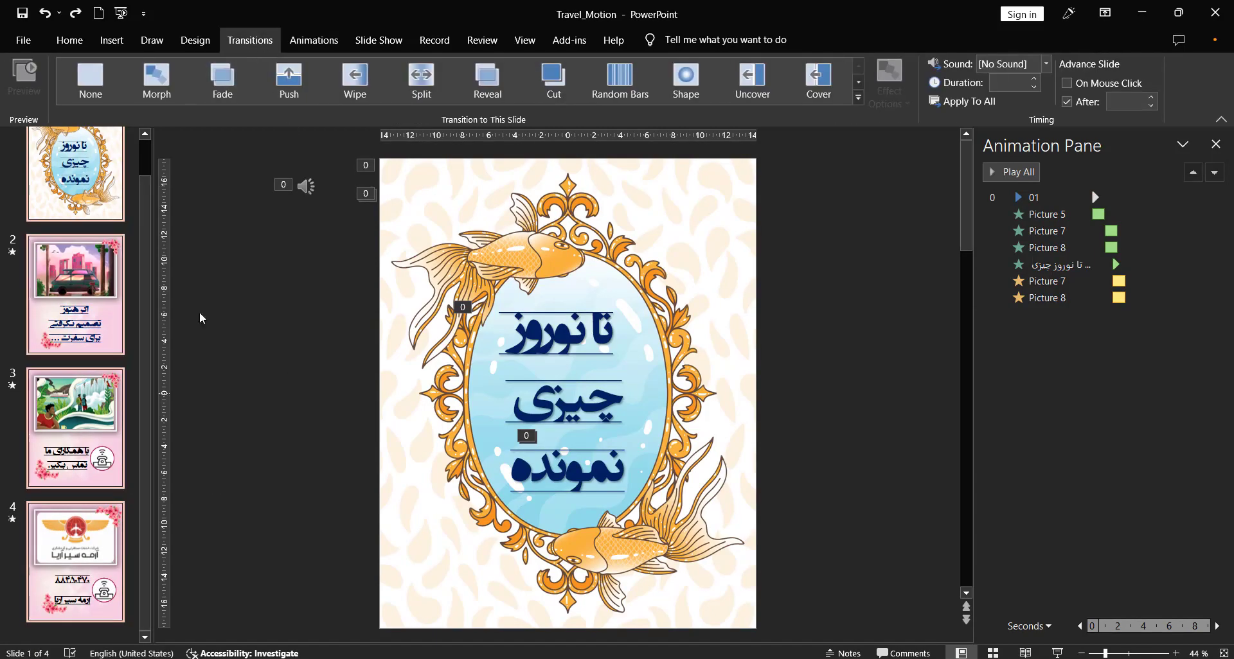
click(105, 255)
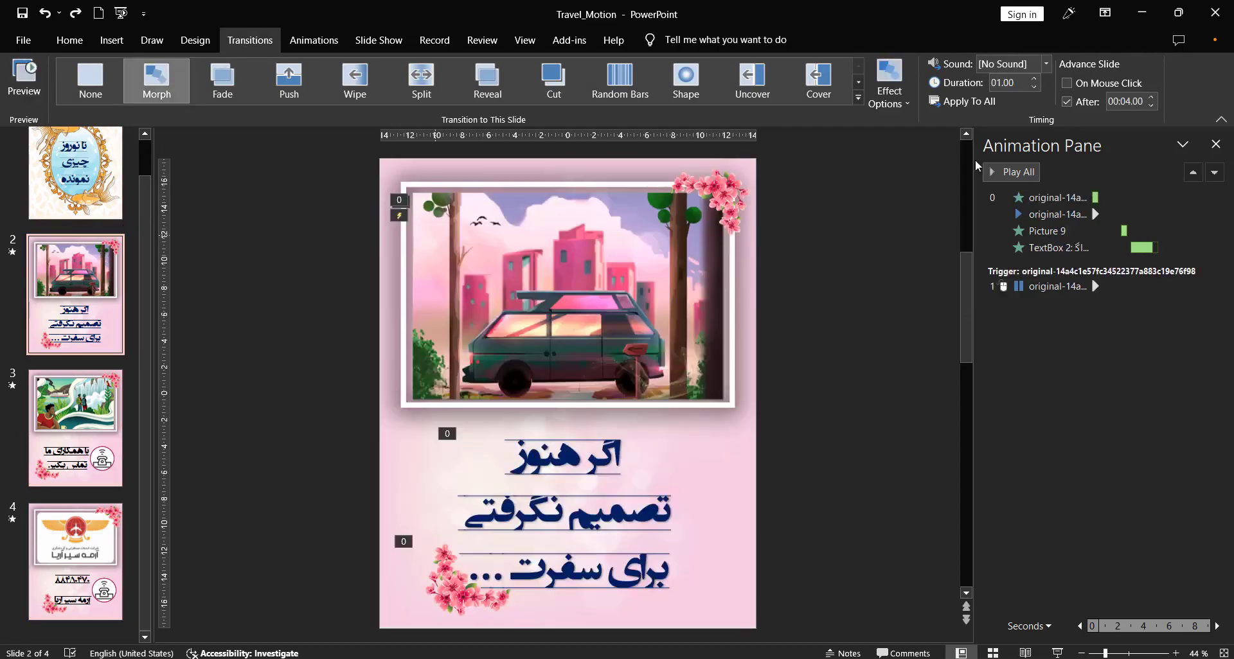
mouse_move(598, 396)
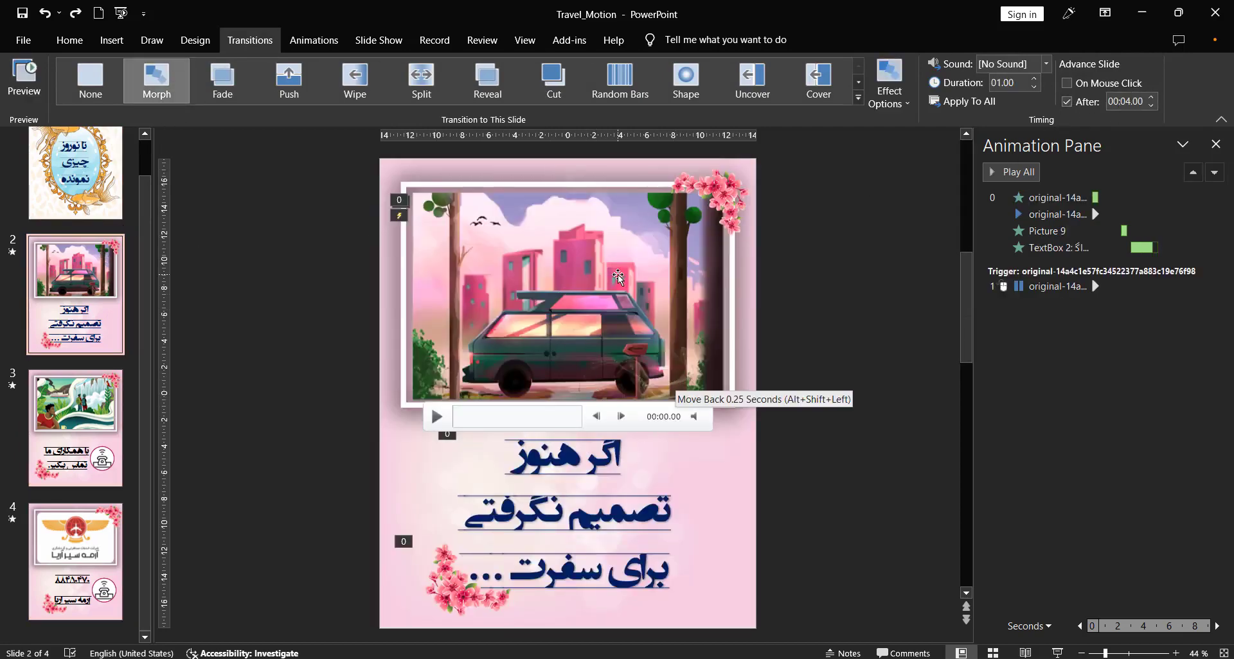
click(88, 158)
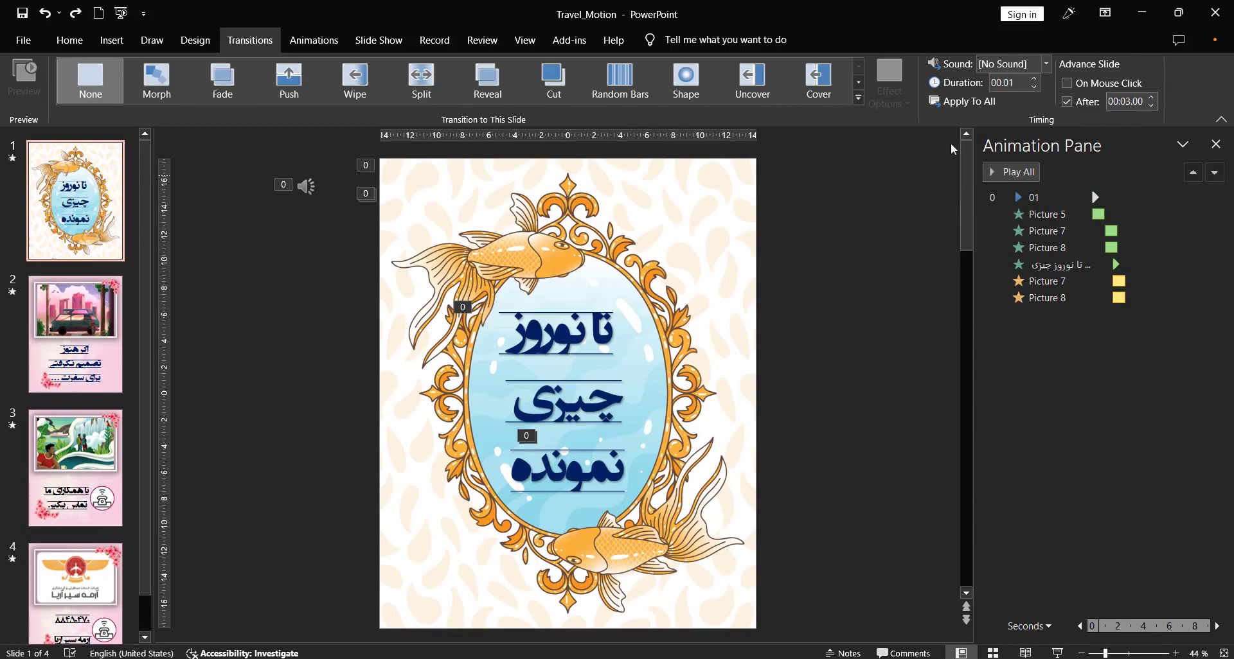
click(74, 372)
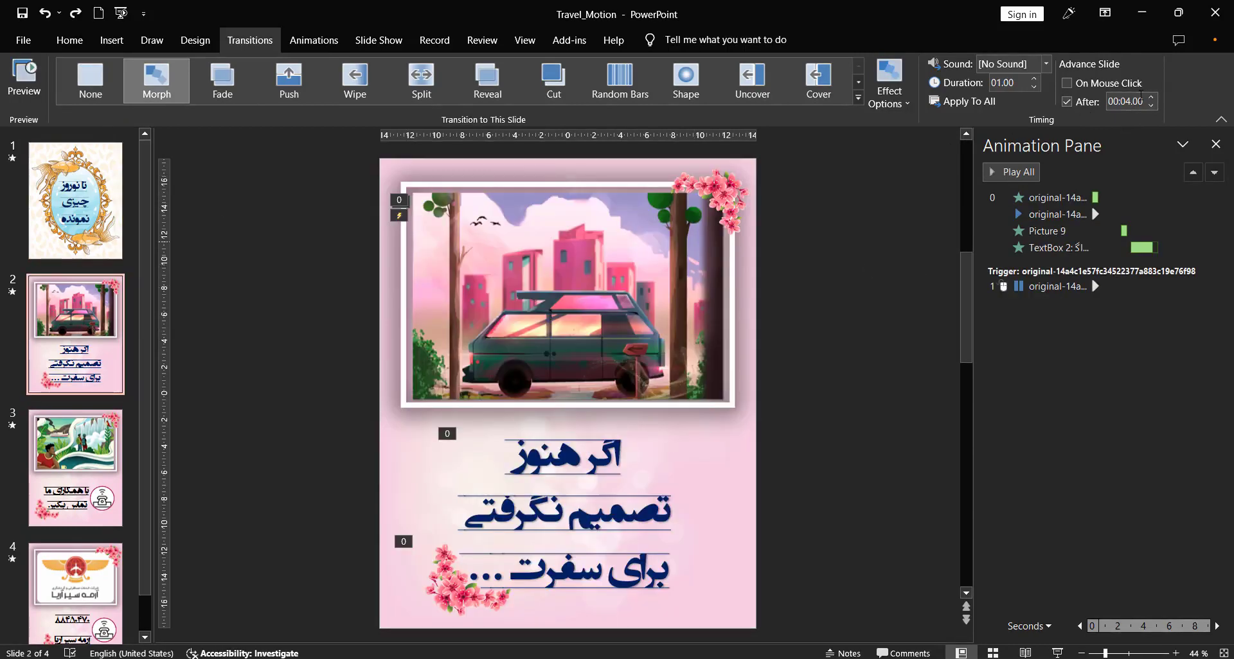
click(68, 463)
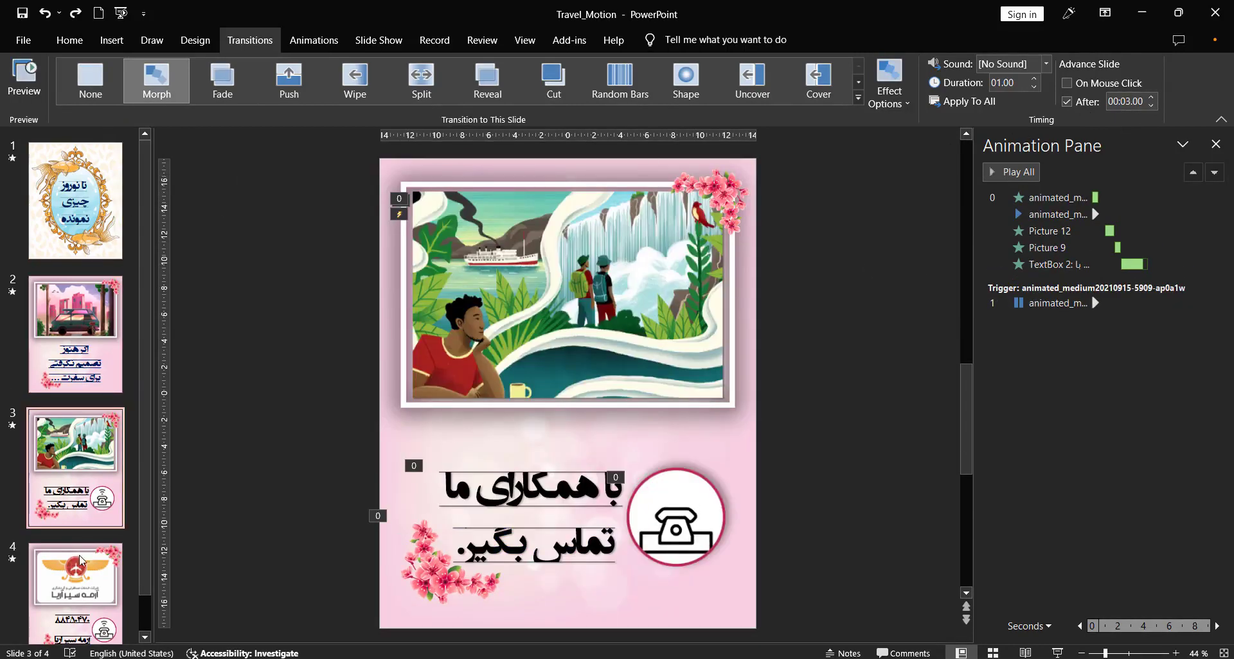
click(80, 583)
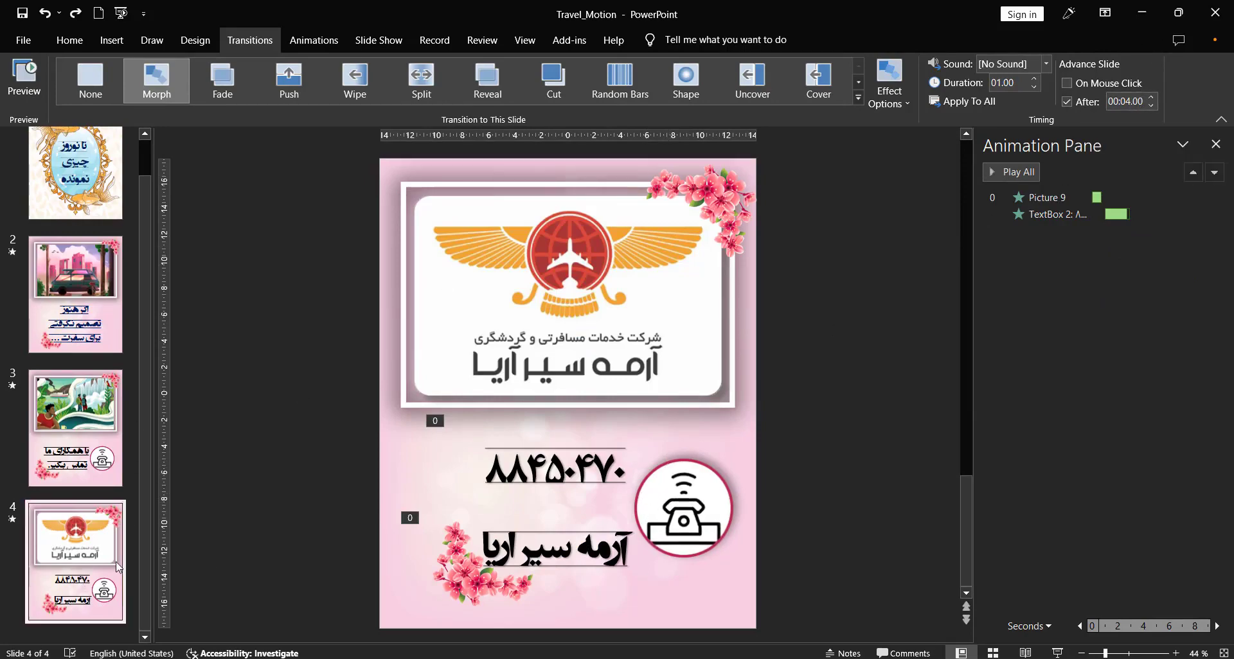
scroll(144, 535, up, 2)
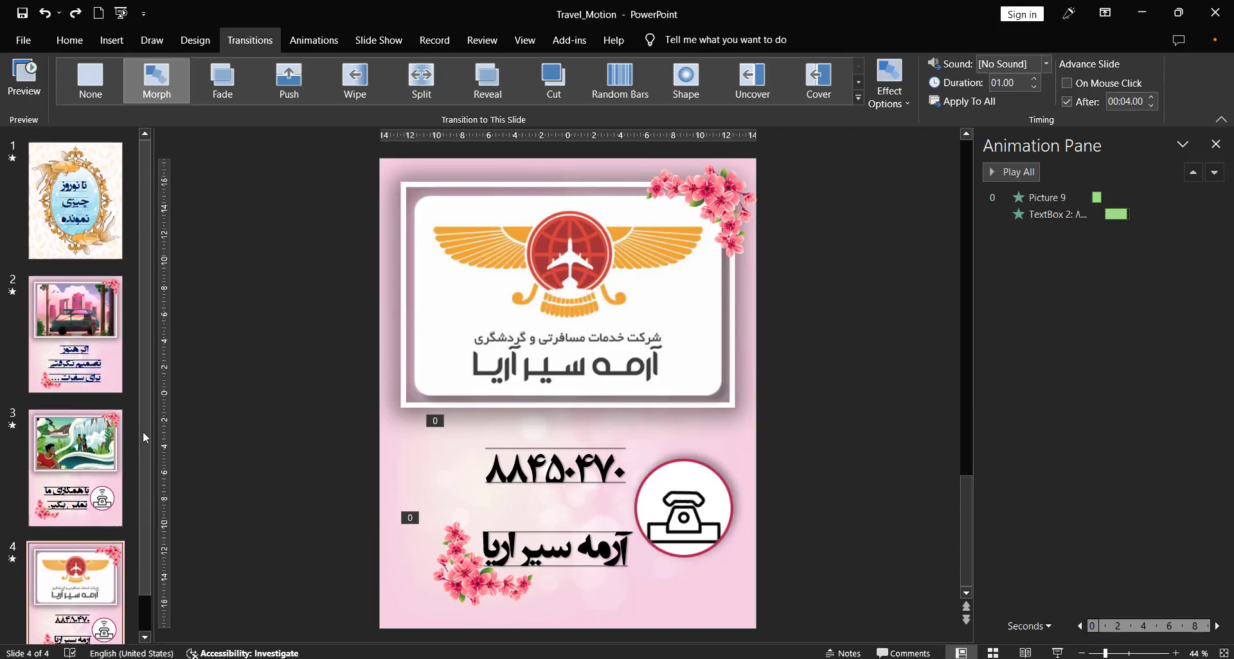
click(102, 188)
click(308, 198)
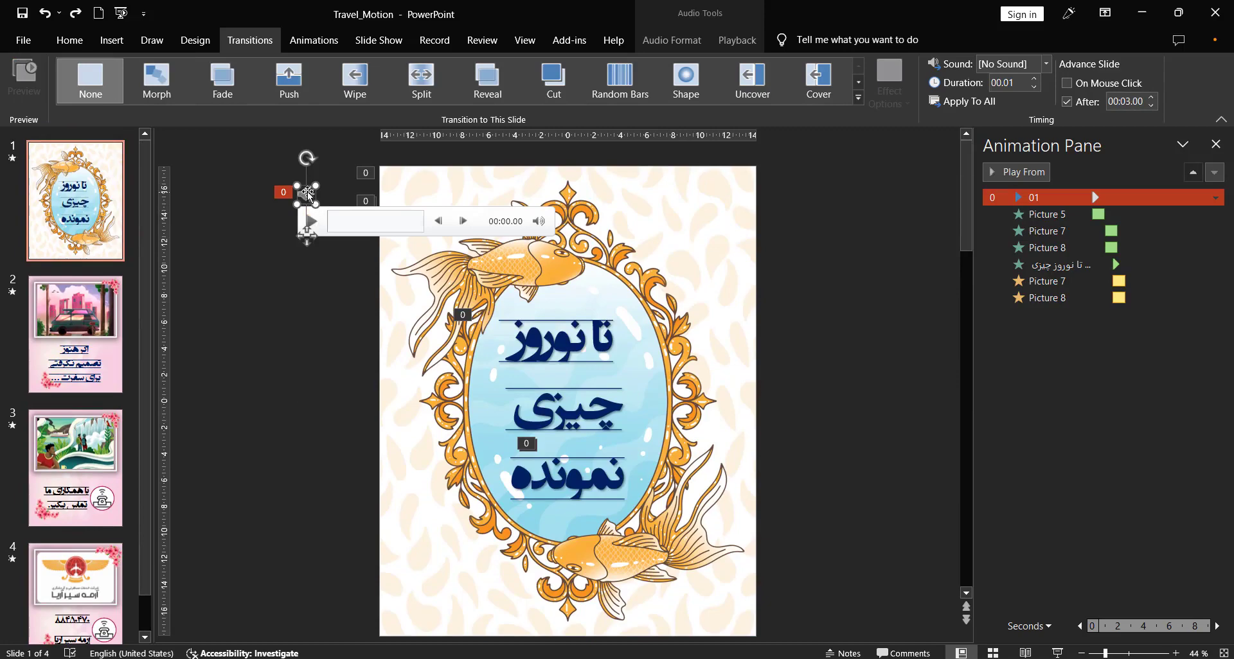
click(739, 42)
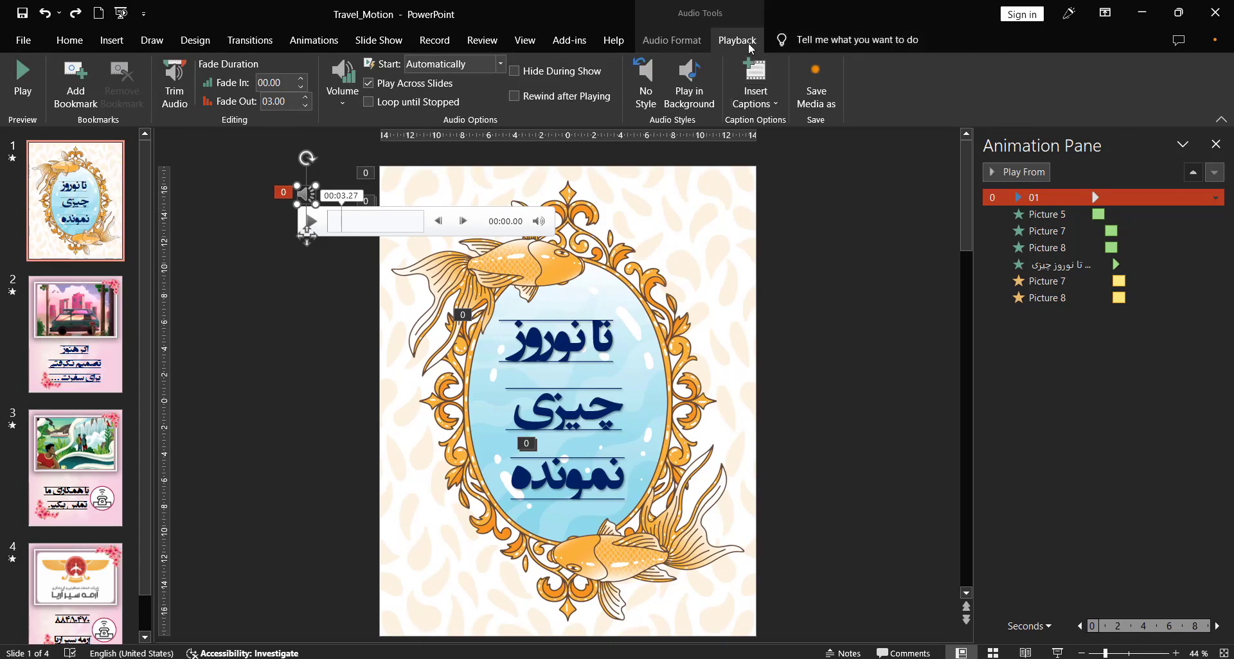
click(174, 87)
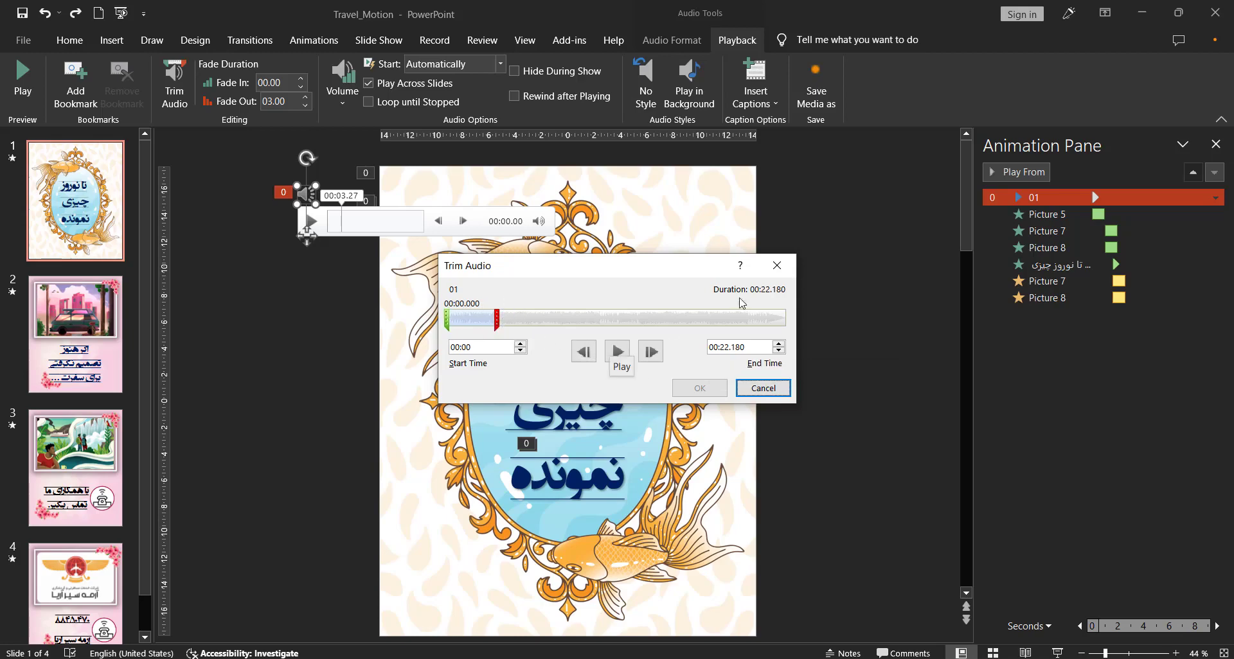
click(776, 265)
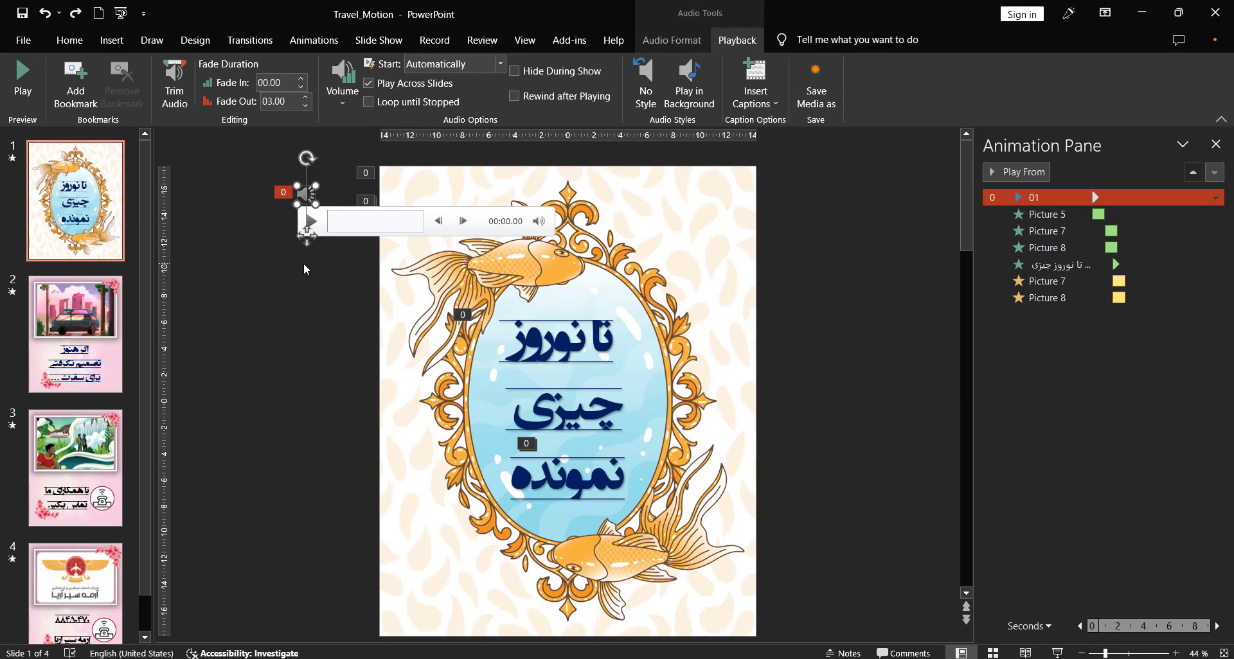
click(267, 303)
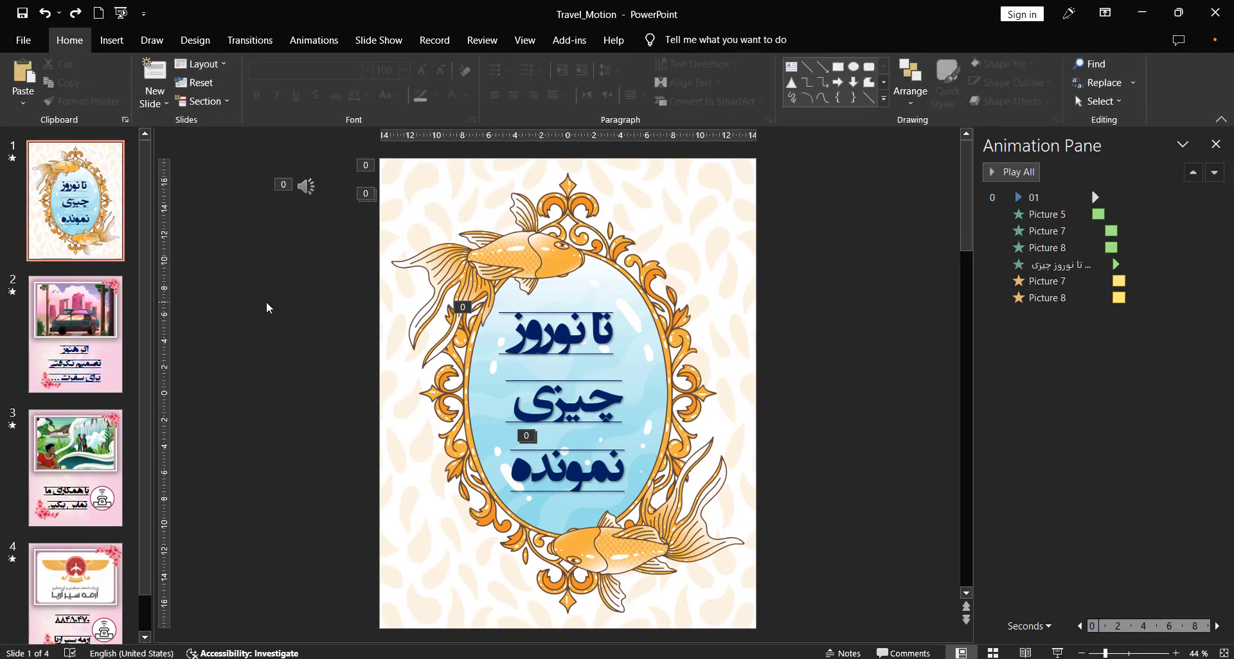
scroll(63, 417, down, 1)
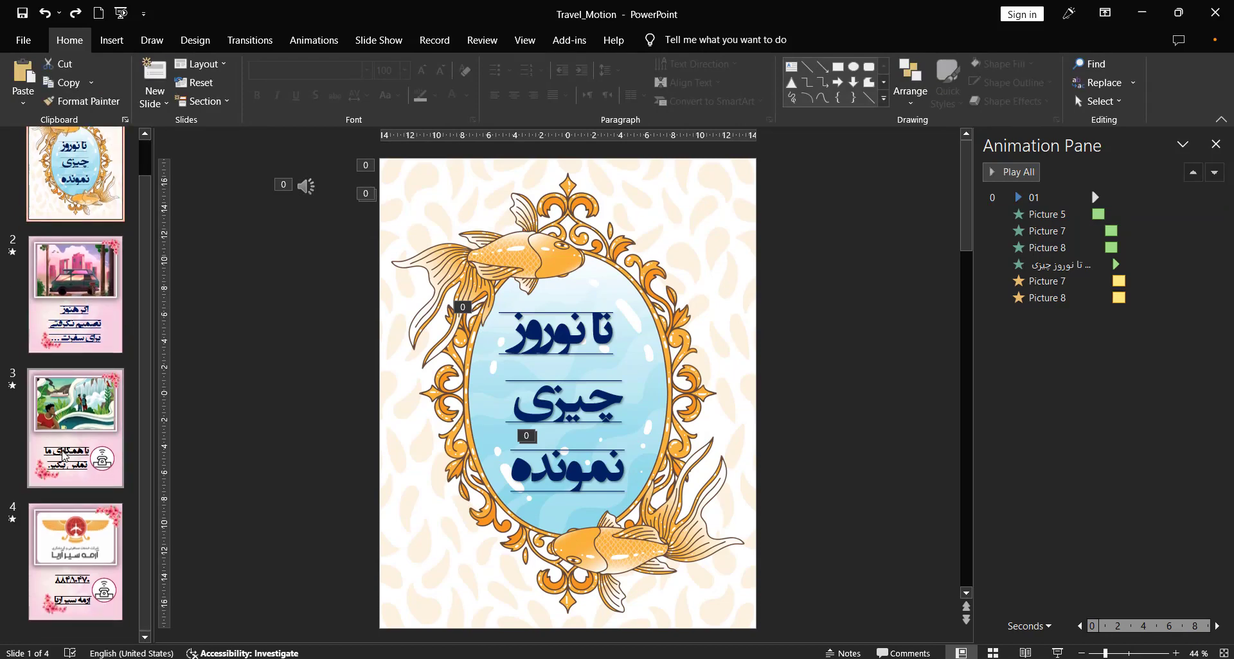
scroll(63, 456, up, 1)
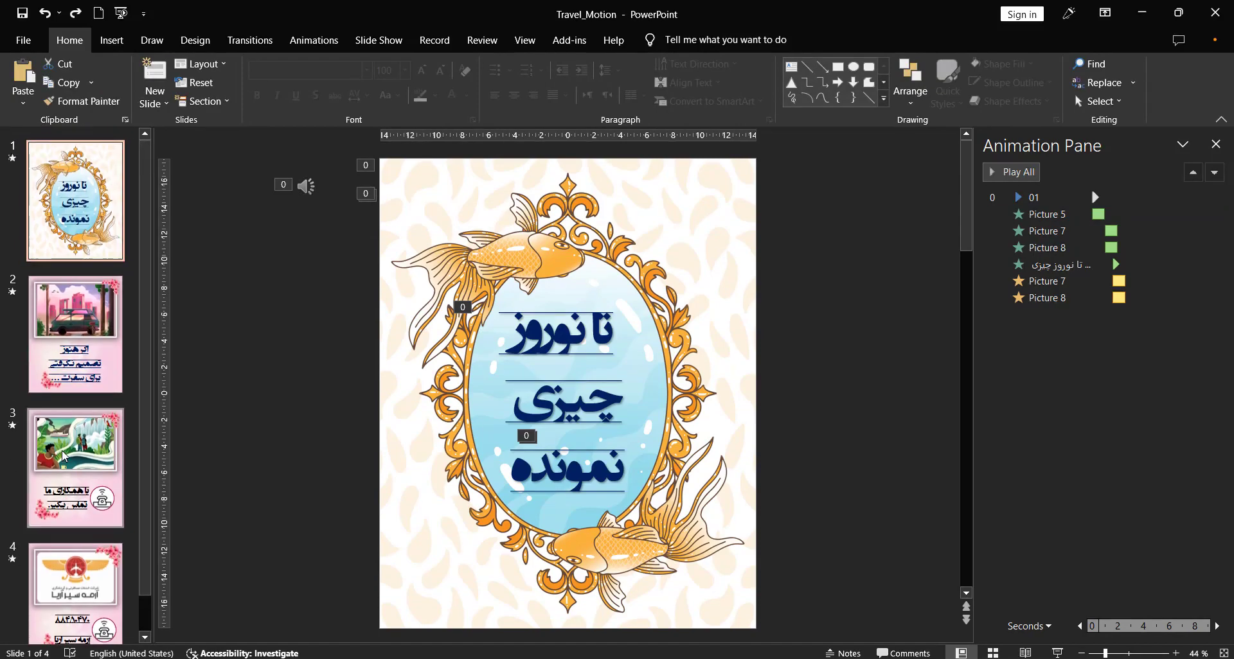
click(23, 40)
click(56, 256)
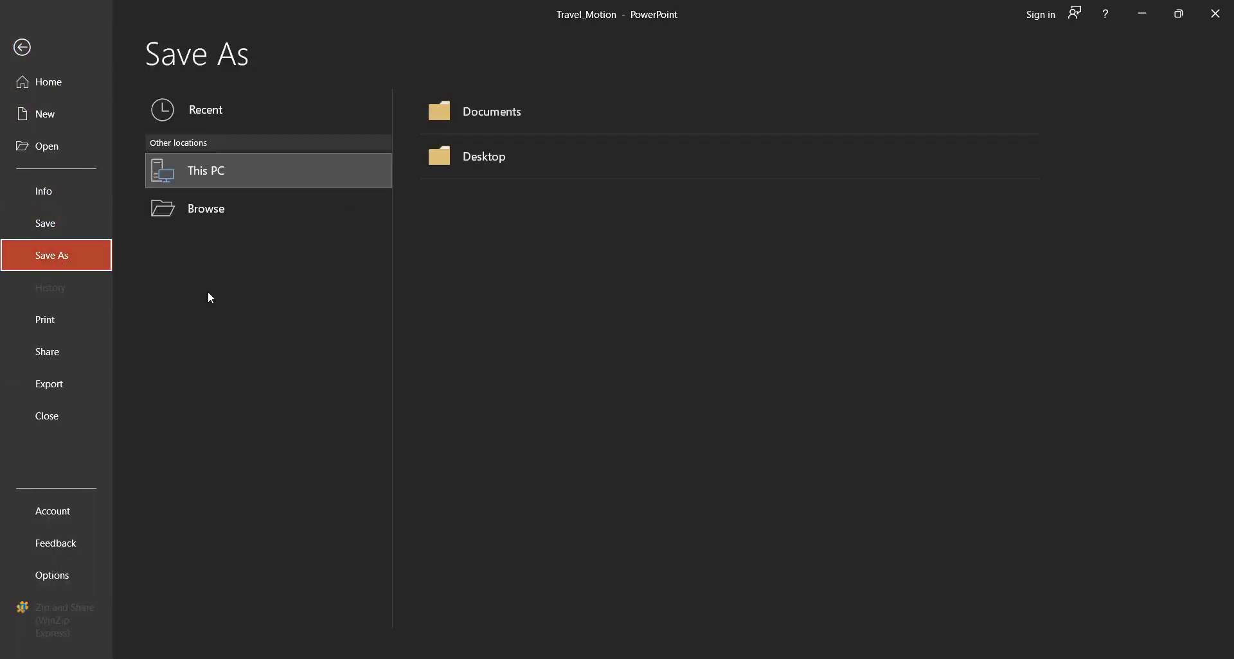
click(233, 212)
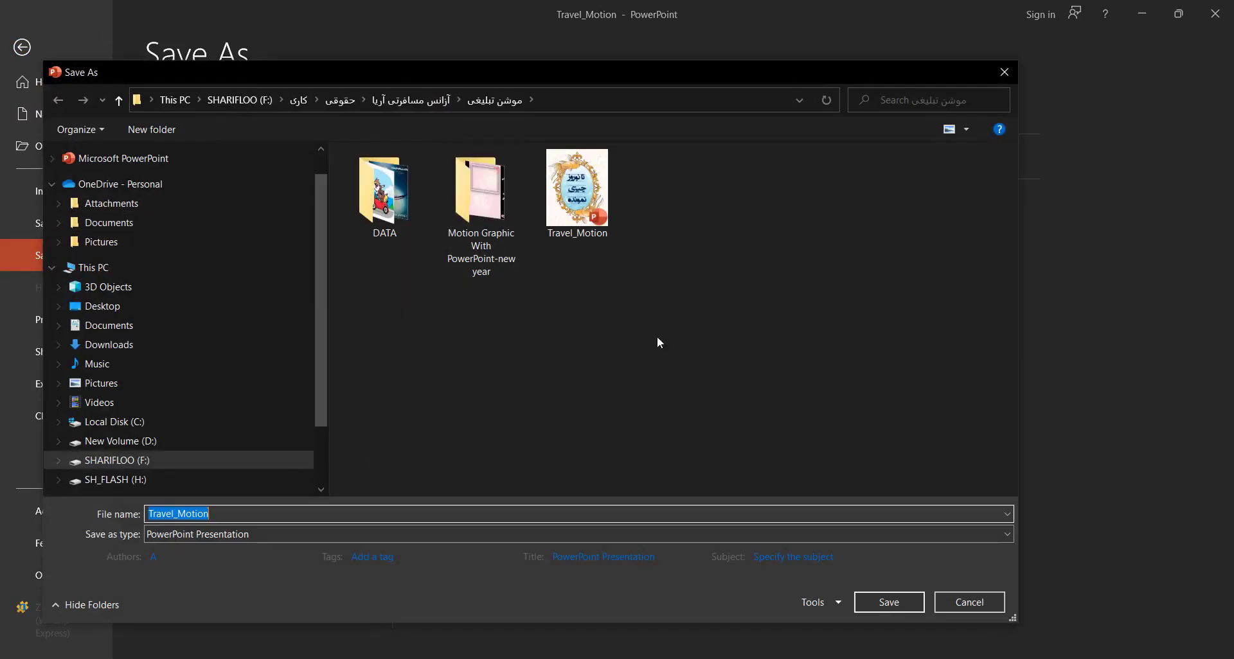
click(160, 534)
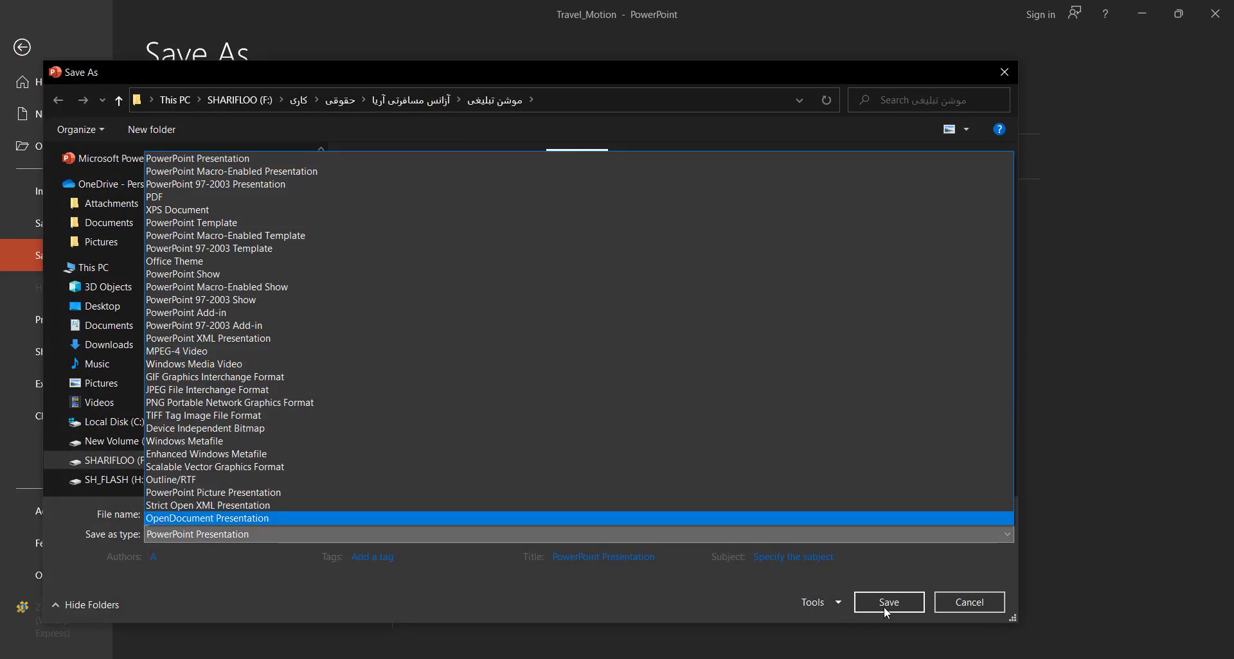
click(949, 604)
click(950, 604)
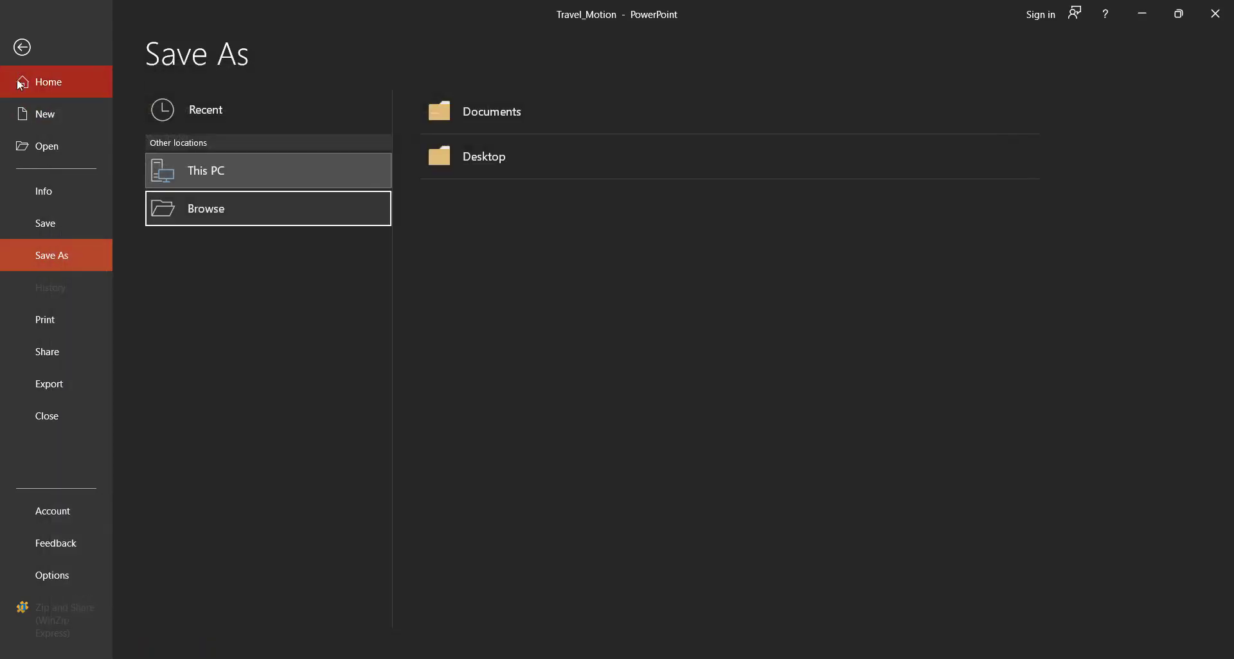
click(22, 51)
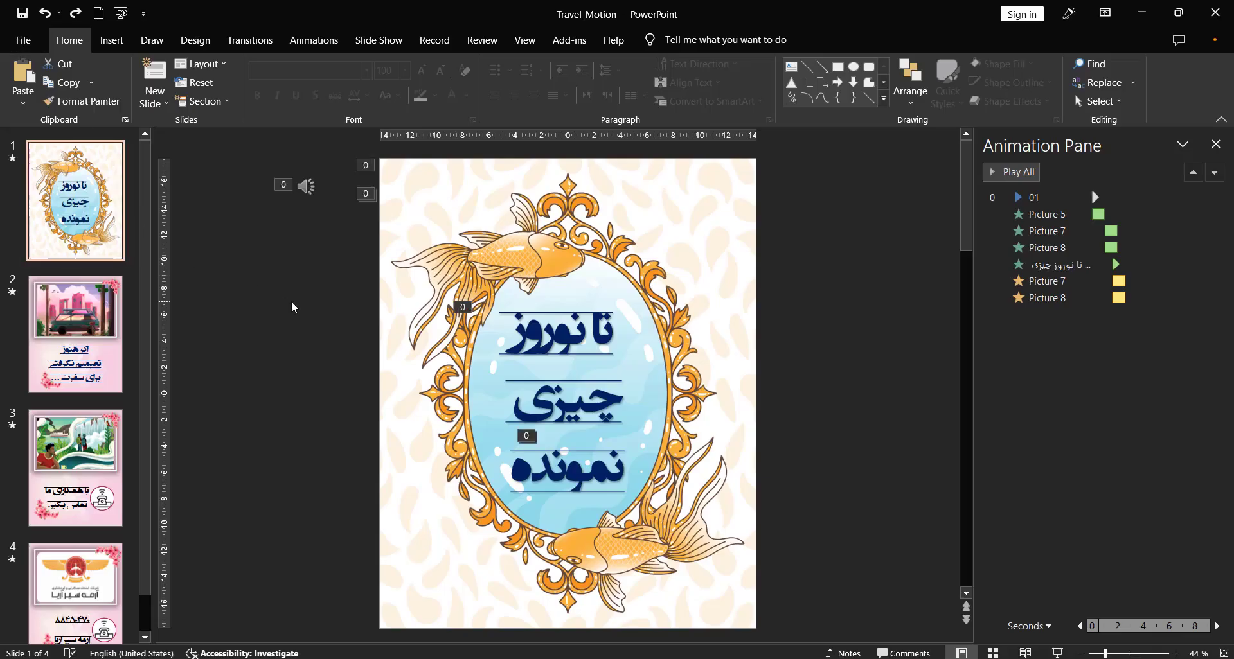